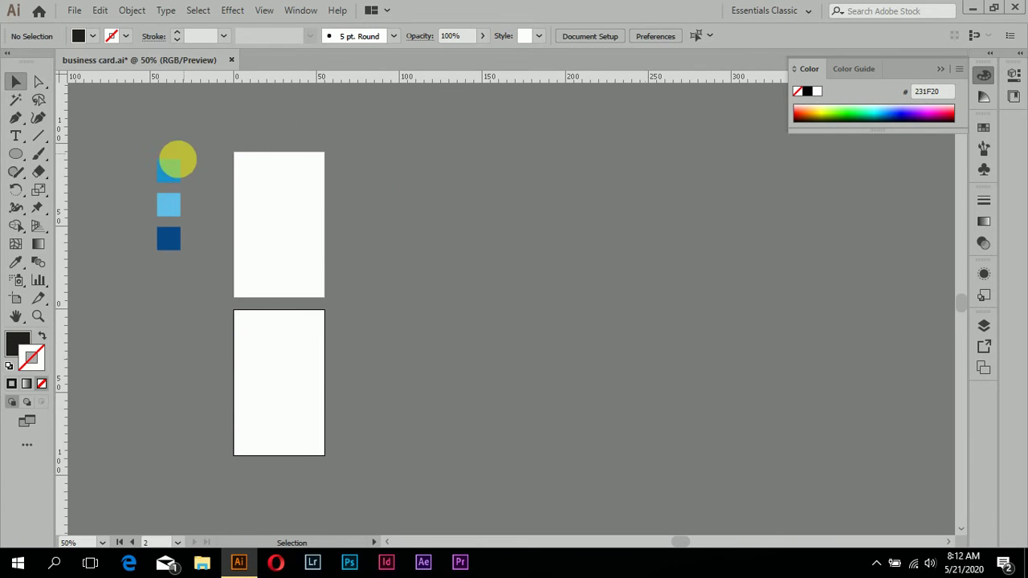
# Select and deselect the colour squares, then open and dismiss the File menu
pyautogui.hotkey('ctrl', 'a')
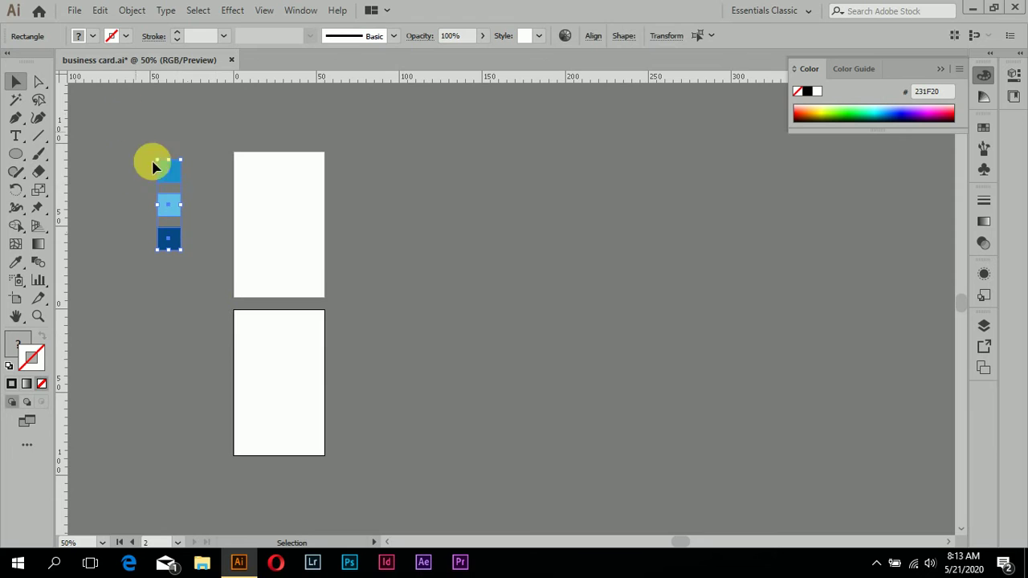
pyautogui.click(181, 290)
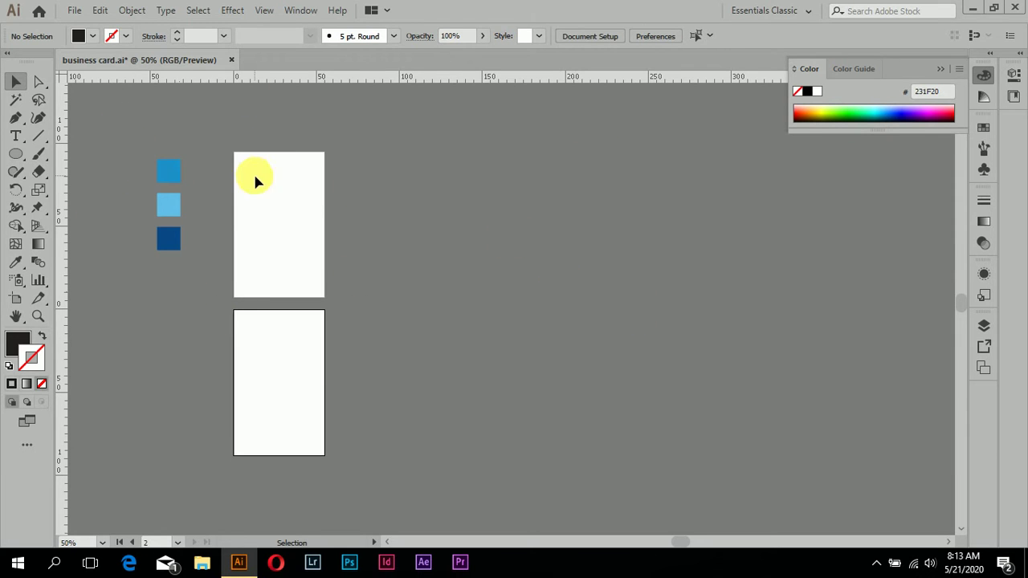
pyautogui.click(73, 13)
pyautogui.click(74, 11)
# Start a new millimetre document of two 55 × 88 mm artboards
pyautogui.hotkey('ctrl', 'n')
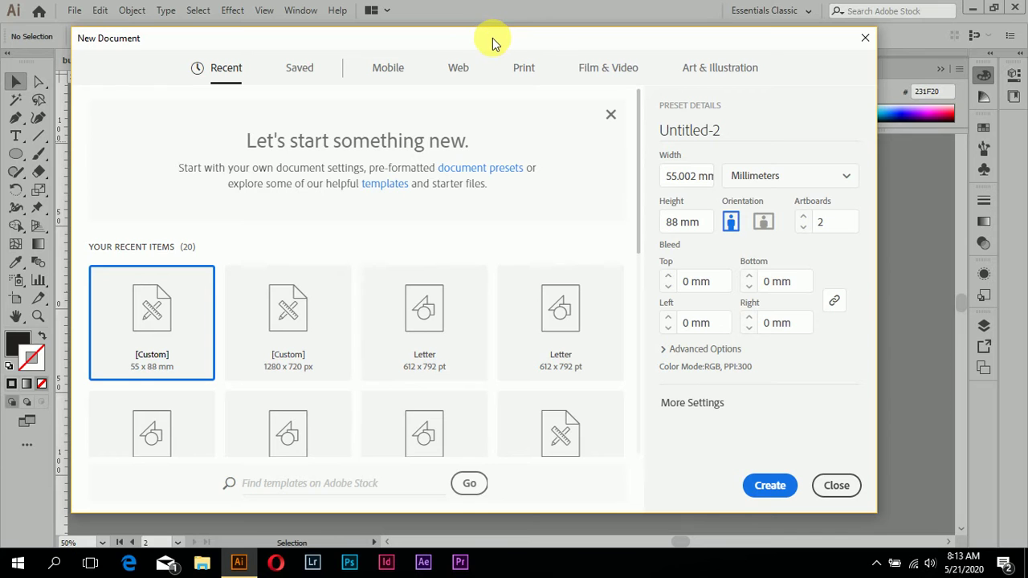
pyautogui.moveTo(492, 40)
pyautogui.mouseDown()
pyautogui.moveTo(505, 69)
pyautogui.moveTo(501, 19)
pyautogui.mouseUp()
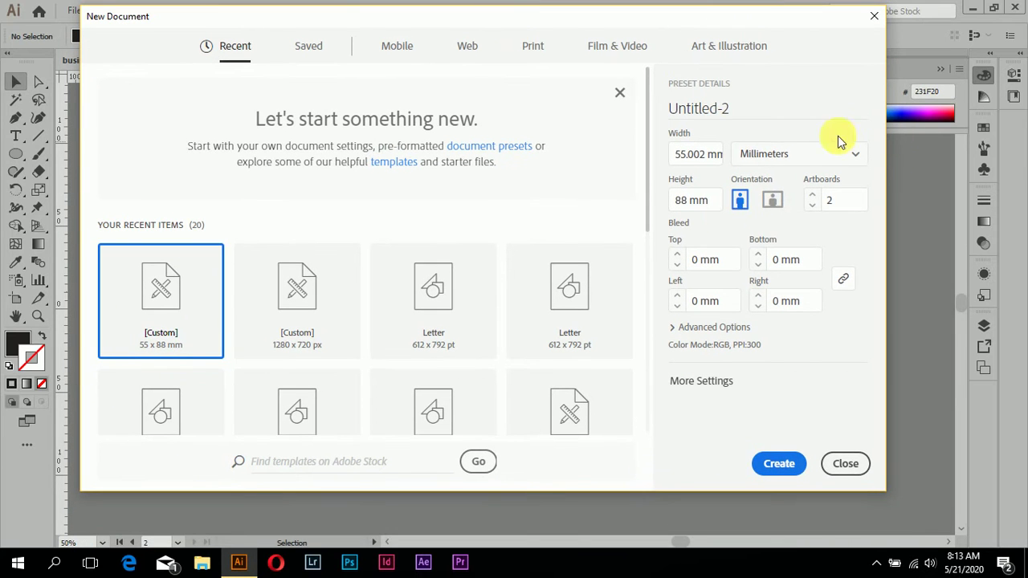
pyautogui.click(800, 164)
pyautogui.click(770, 259)
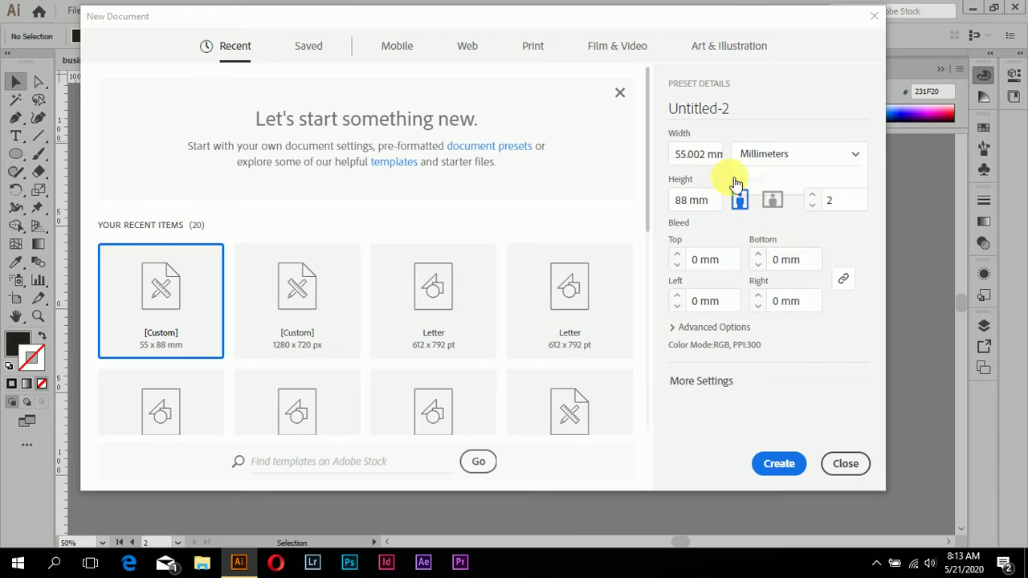
pyautogui.doubleClick(717, 155)
pyautogui.write('55')
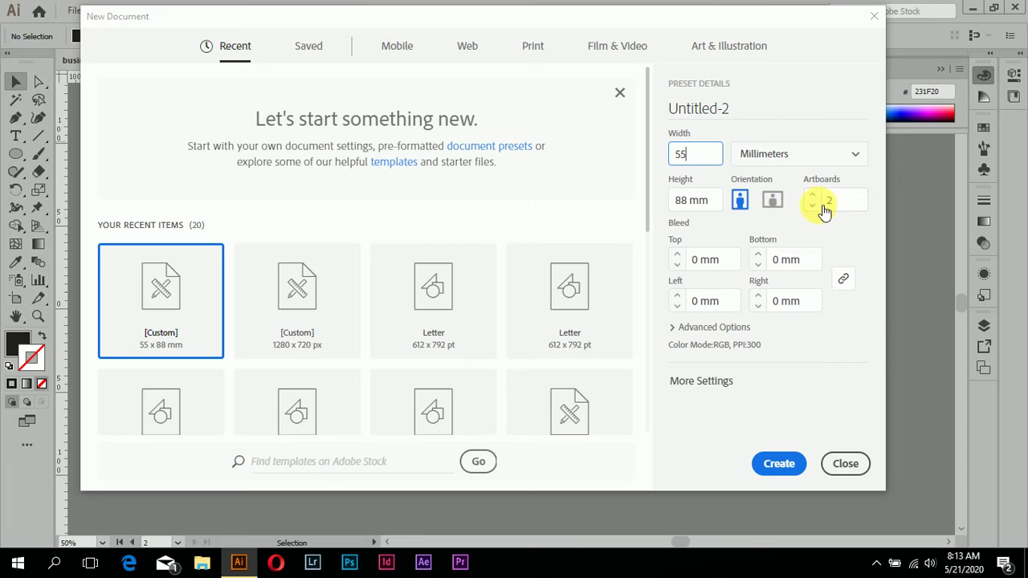
# In More Settings, arrange the two artboards by row and create the document
pyautogui.click(688, 382)
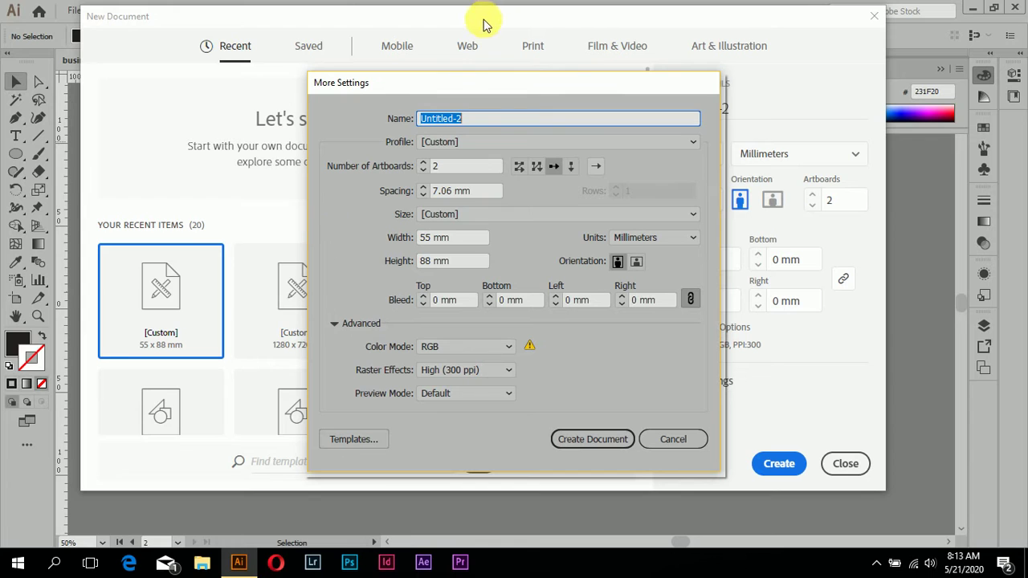
pyautogui.click(572, 166)
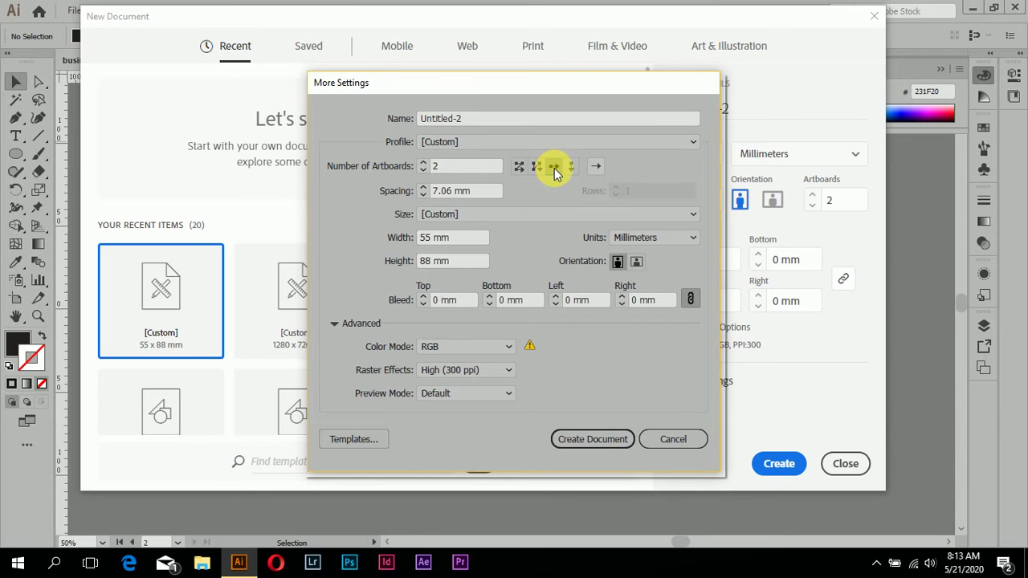
pyautogui.click(554, 167)
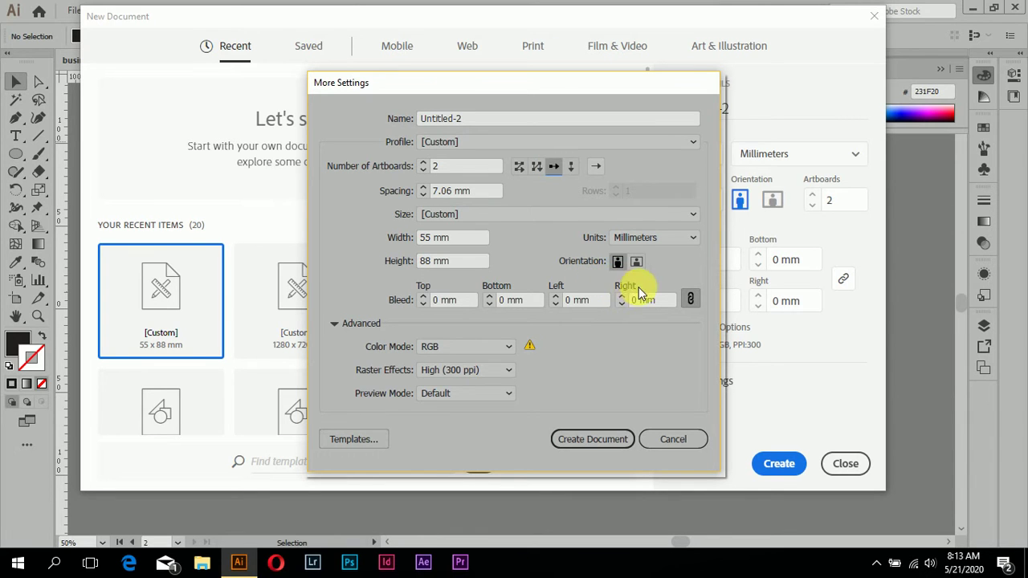
pyautogui.click(592, 439)
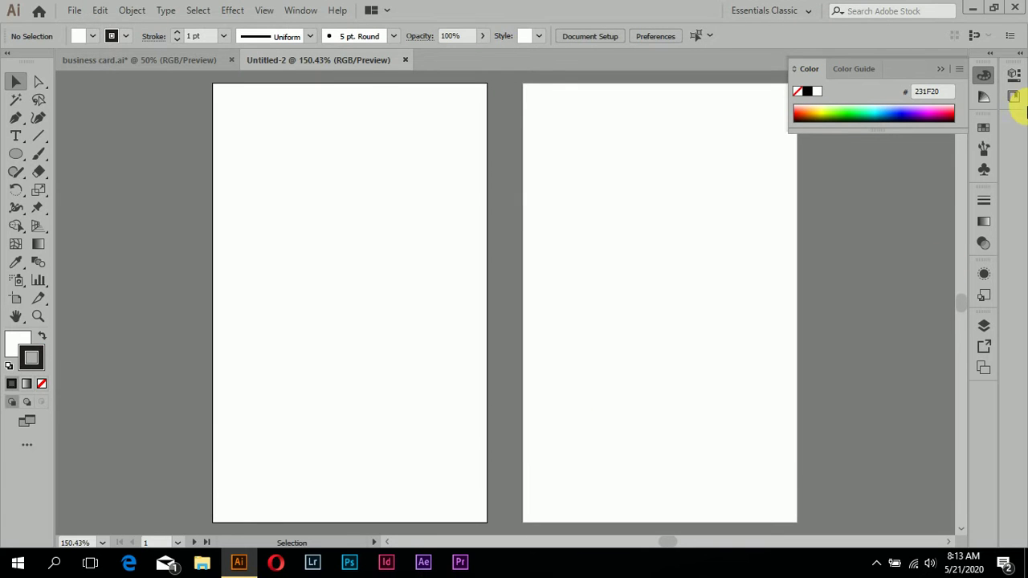
# View the Untitled-2 artboards at 100% after checking both documents
pyautogui.click(205, 60)
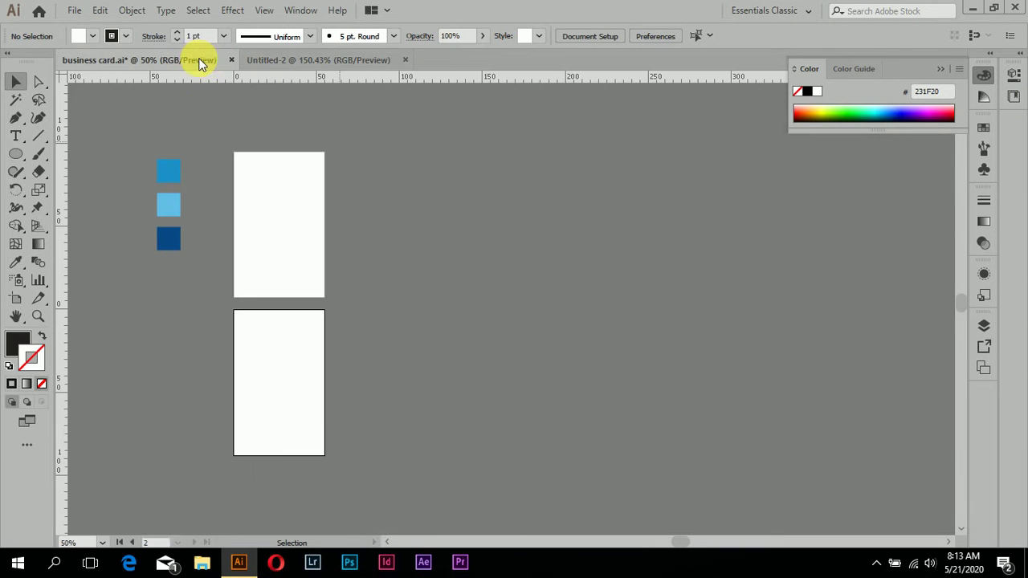
pyautogui.click(300, 61)
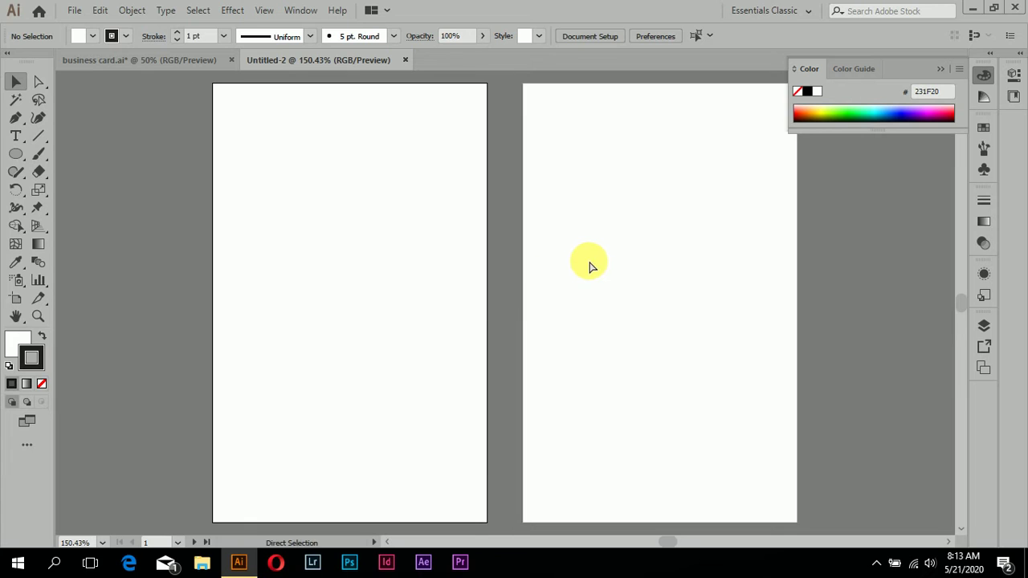
pyautogui.hotkey('ctrl', '1')
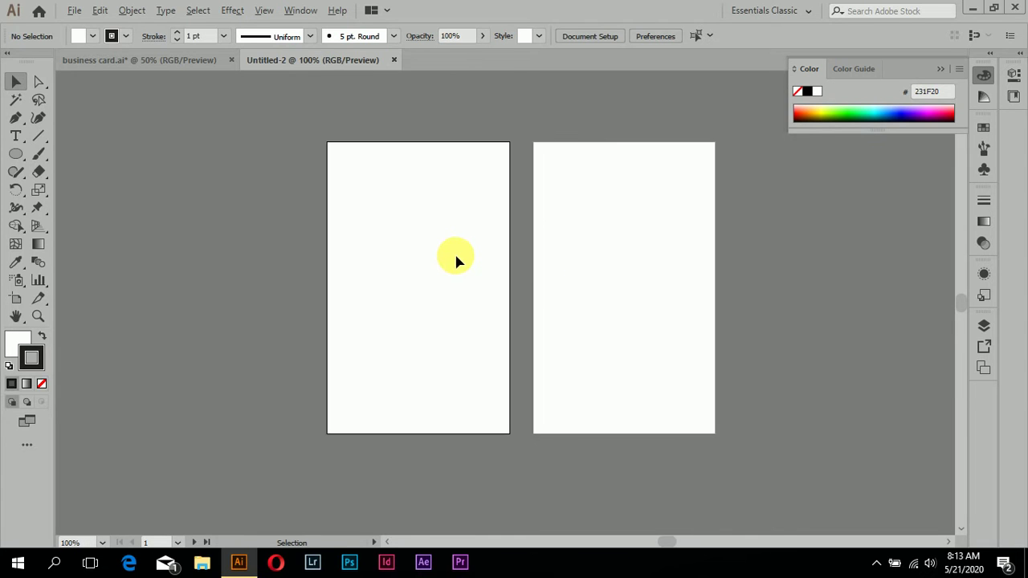
# Select the three blue swatches in business card.ai and paste them into Untitled-2
pyautogui.click(158, 59)
pyautogui.moveTo(144, 139); pyautogui.dragTo(200, 294)
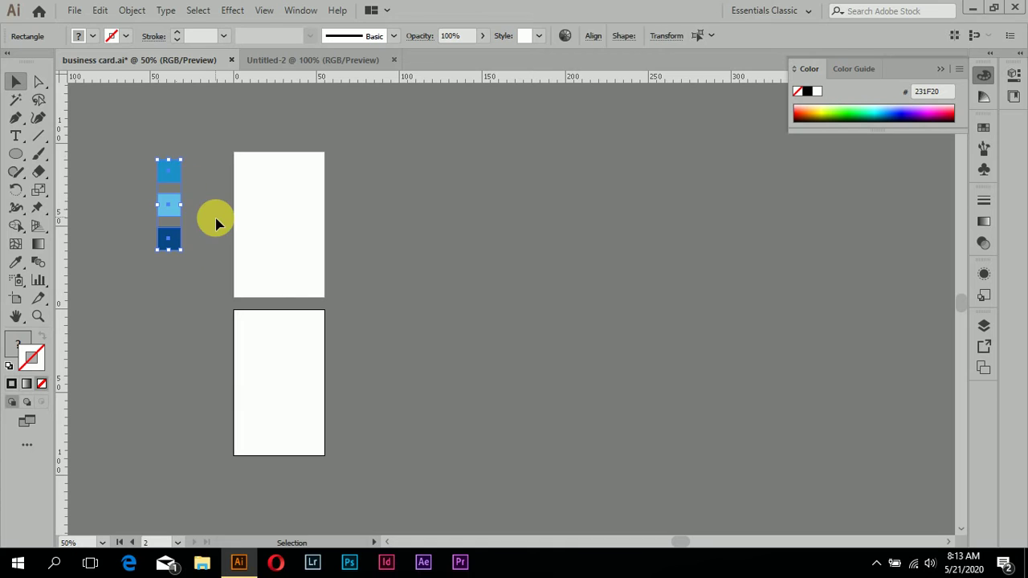
pyautogui.click(305, 61)
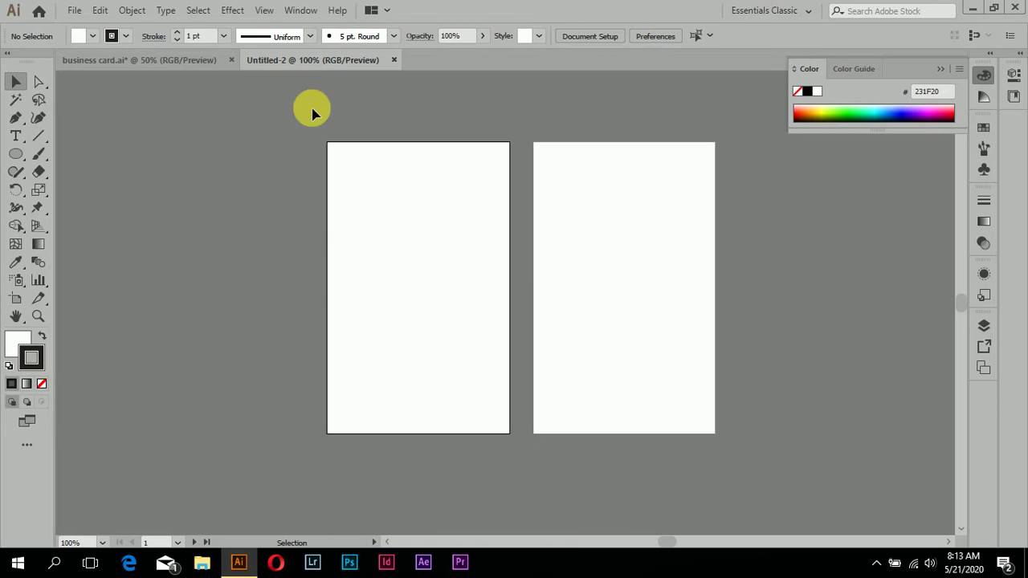
pyautogui.hotkey('ctrl', 'v')
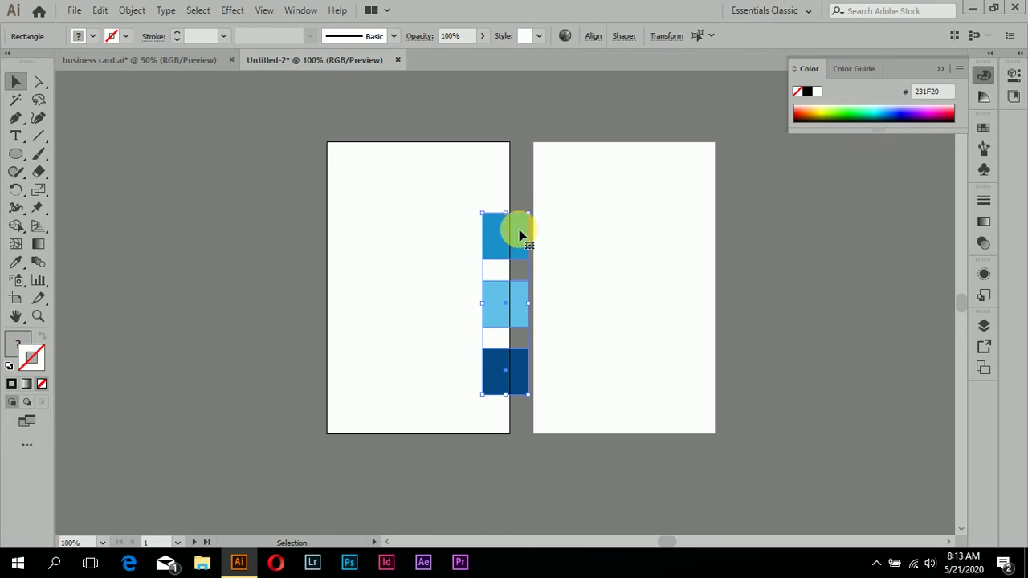
# Position the pasted swatches left of the artboards and reselect all three
pyautogui.moveTo(523, 236)
pyautogui.mouseDown()
pyautogui.moveTo(265, 230)
pyautogui.moveTo(295, 211)
pyautogui.moveTo(233, 190)
pyautogui.mouseUp()
pyautogui.click(188, 298)
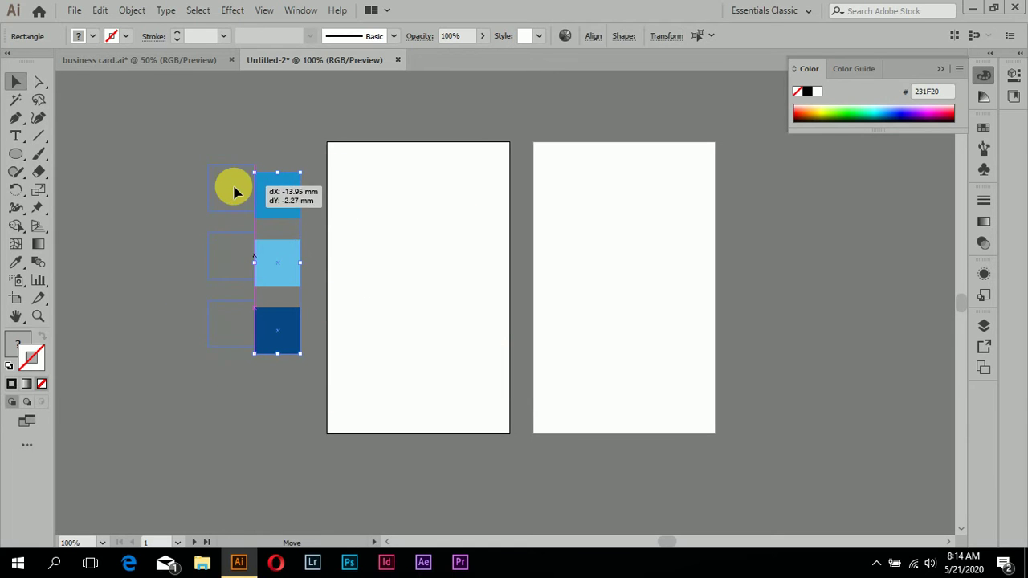
pyautogui.click(306, 221)
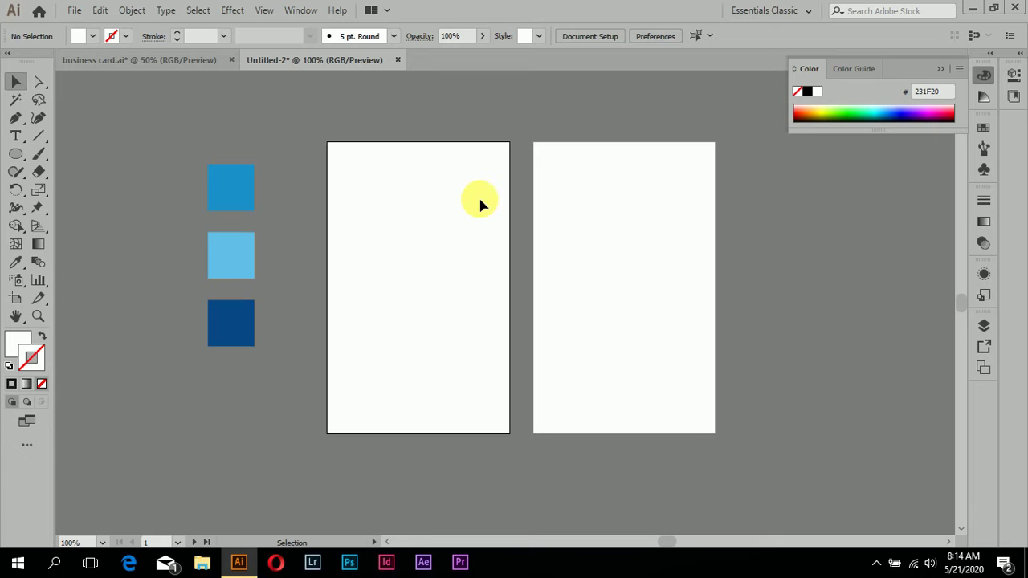
pyautogui.moveTo(214, 131); pyautogui.dragTo(278, 493)
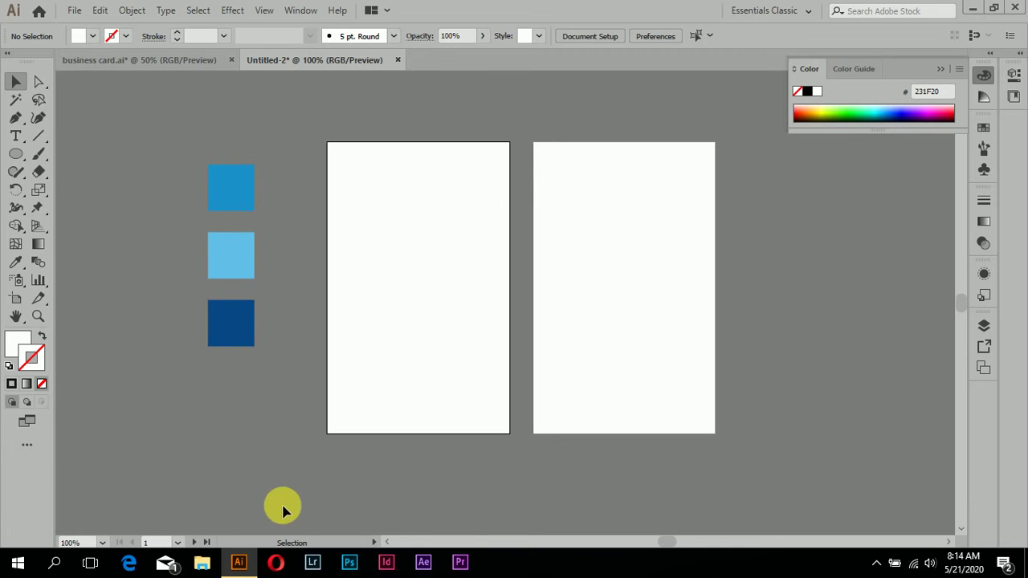
# Show rulers in centimetres and pull a guide near the first card's left edge
pyautogui.click(151, 183)
pyautogui.click(16, 153)
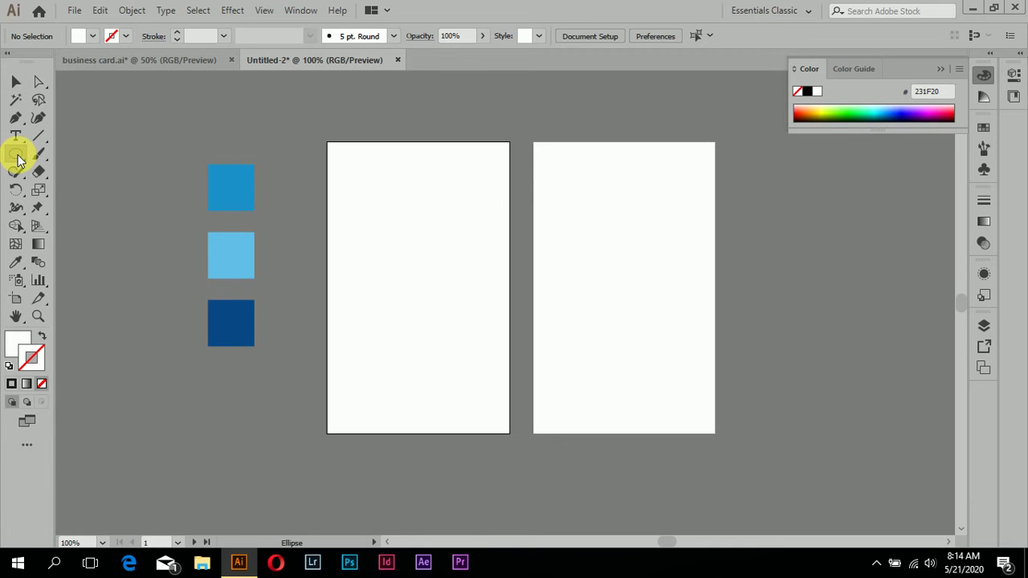
pyautogui.click(50, 154)
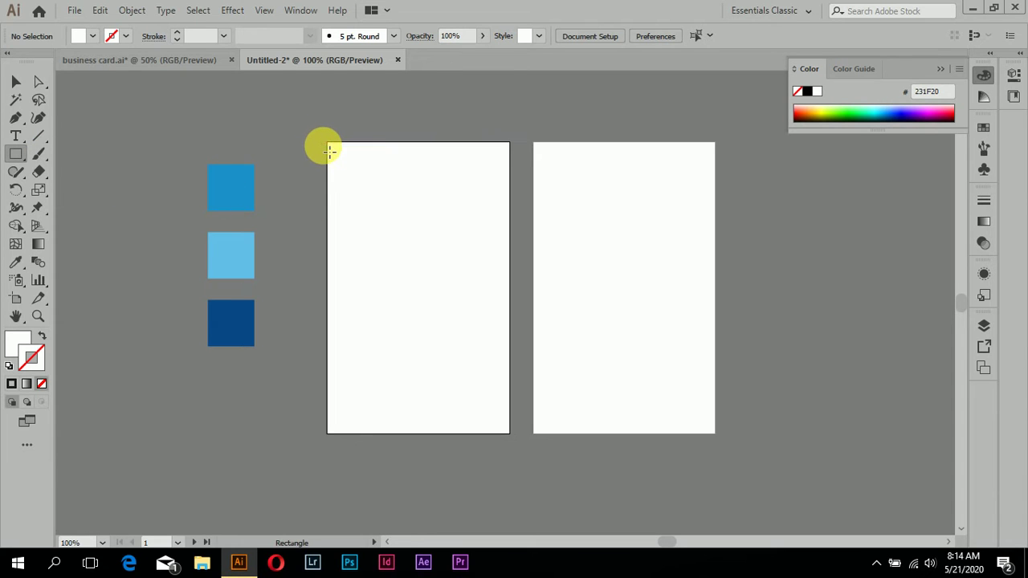
pyautogui.hotkey('ctrl', 'r')
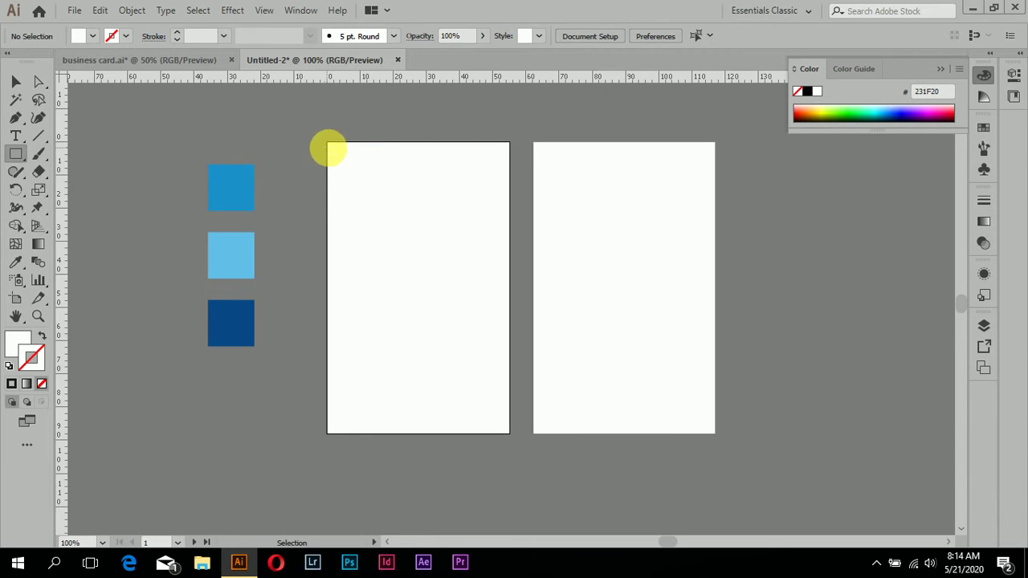
pyautogui.moveTo(62, 167); pyautogui.dragTo(338, 211)
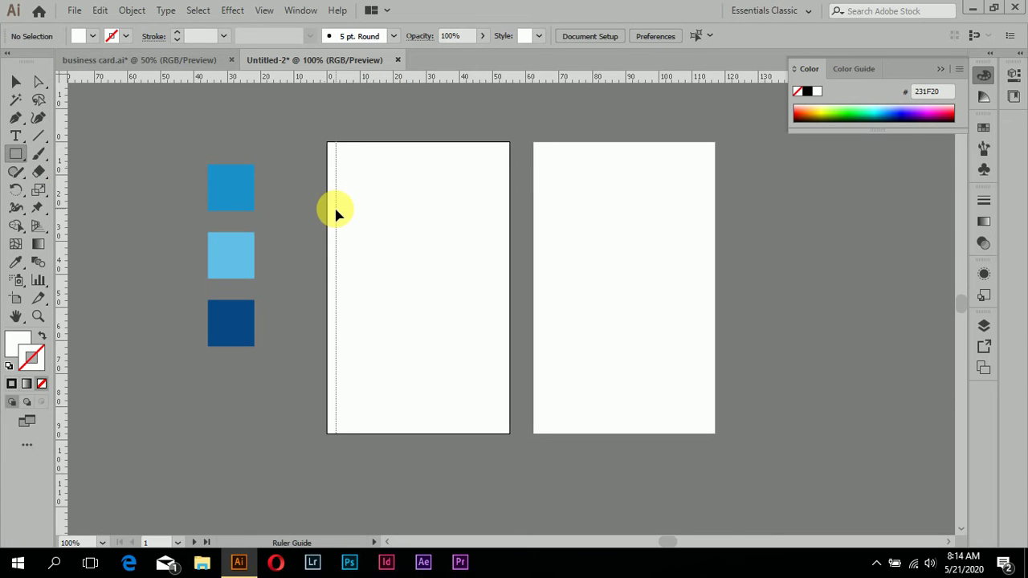
pyautogui.moveTo(336, 211); pyautogui.dragTo(335, 201)
pyautogui.rightClick(374, 79)
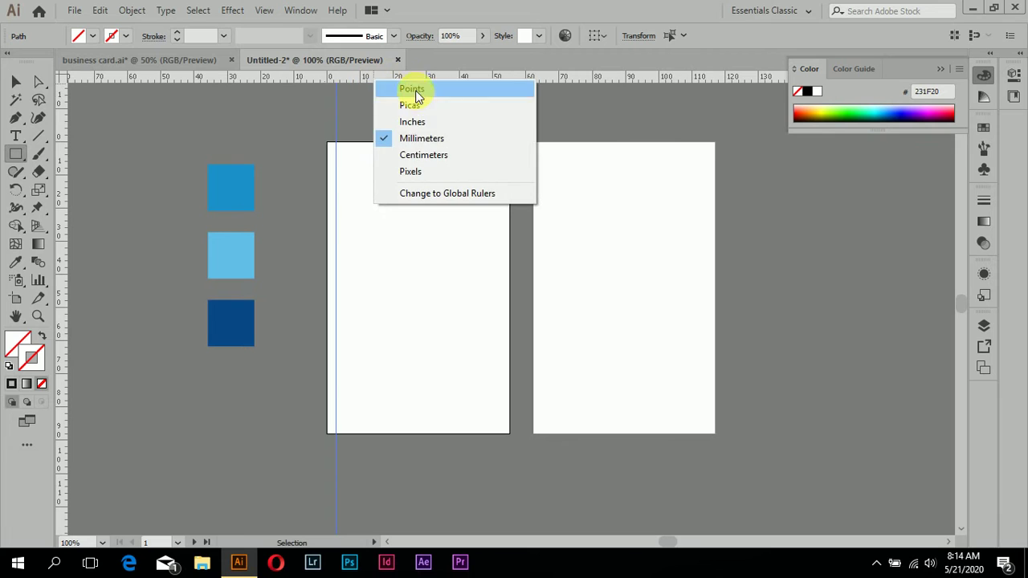
pyautogui.click(411, 159)
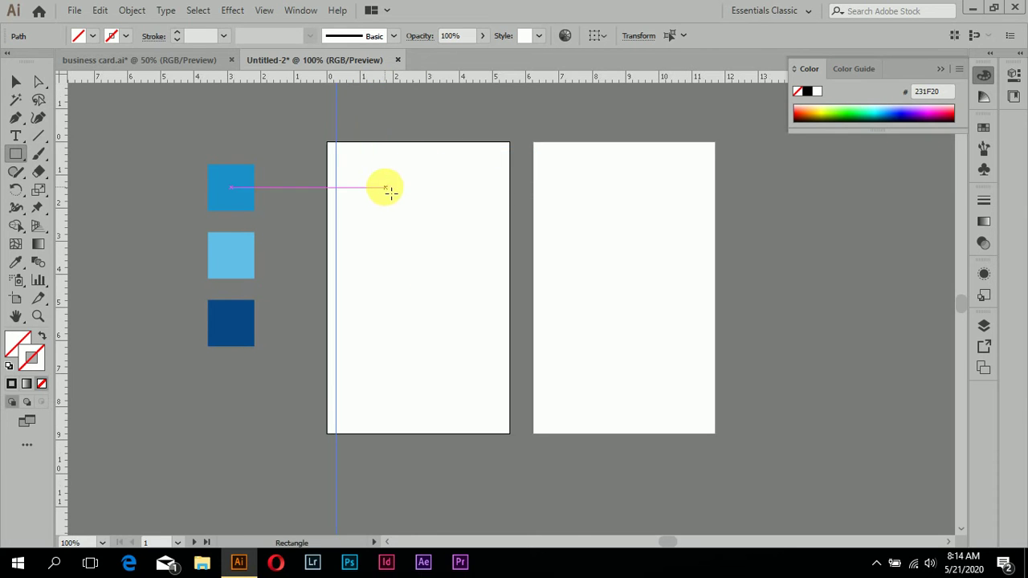
# Fix the left-margin guide and add one inside the first card's right edge
pyautogui.scroll(1, 381, 164)
pyautogui.scroll(1, 365, 140)
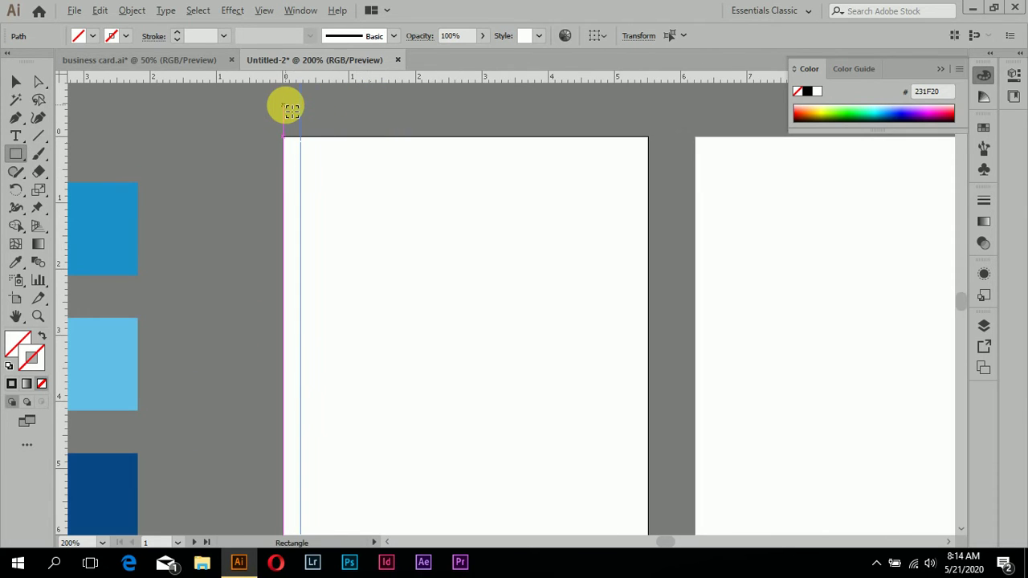
pyautogui.scroll(1, 288, 117)
pyautogui.moveTo(288, 118); pyautogui.dragTo(310, 117)
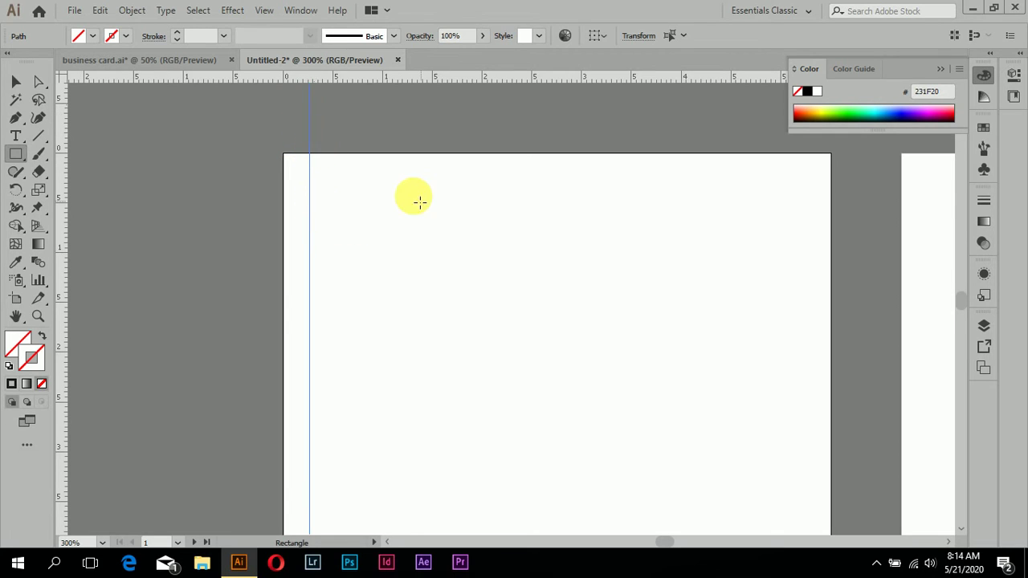
pyautogui.scroll(-1, 418, 196)
pyautogui.moveTo(64, 201); pyautogui.dragTo(542, 214)
# Add guides just inside the second card's left and right edges
pyautogui.scroll(-1, 544, 257)
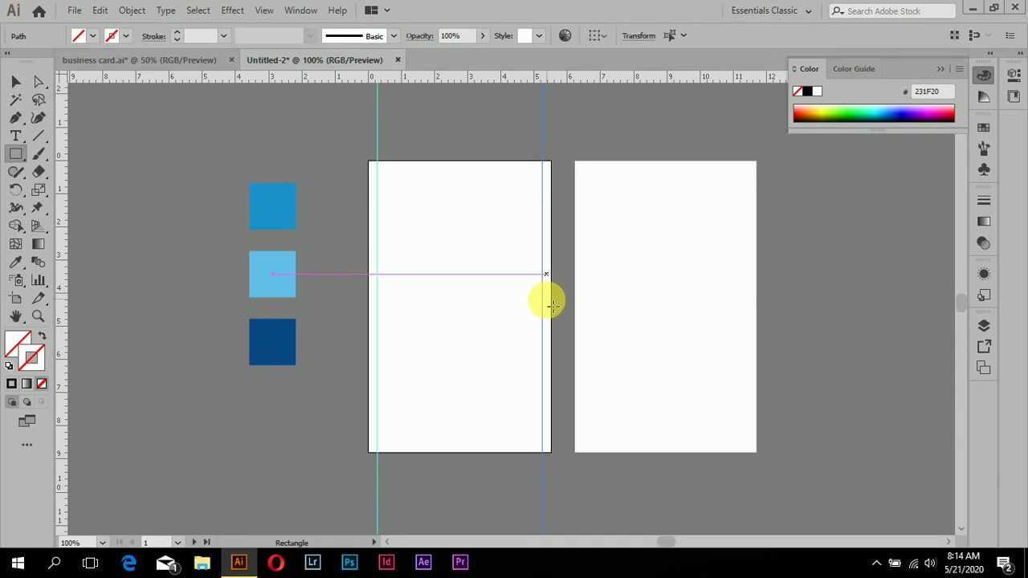
pyautogui.hscroll(1, 522, 314)
pyautogui.hscroll(1, 346, 281)
pyautogui.moveTo(64, 218); pyautogui.dragTo(551, 215)
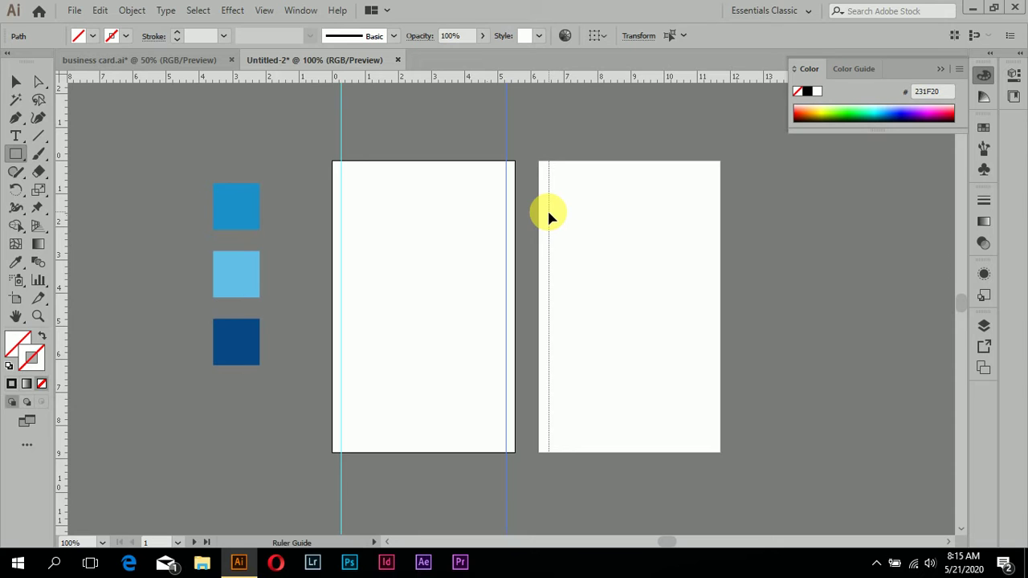
pyautogui.moveTo(548, 215); pyautogui.dragTo(547, 213)
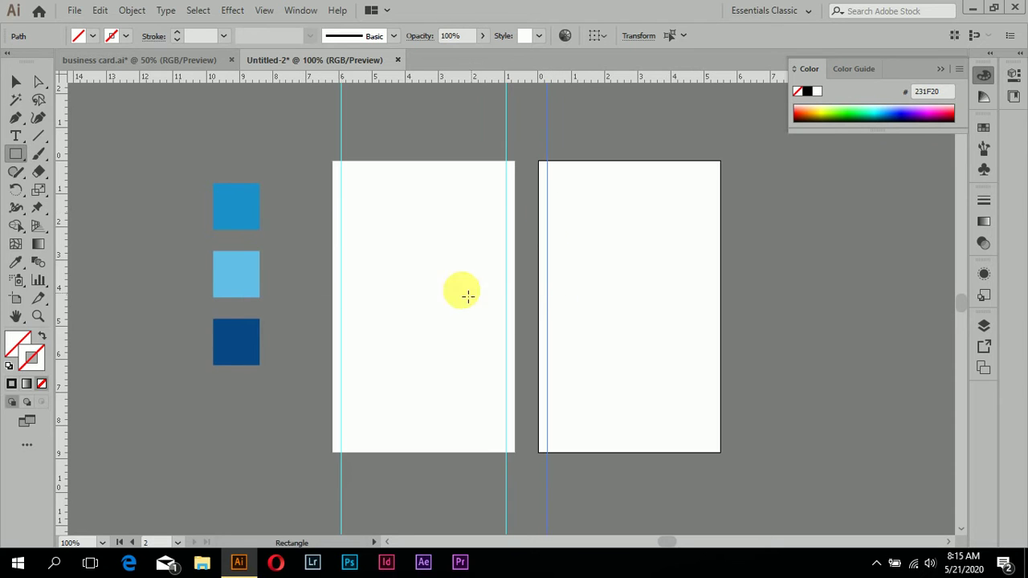
pyautogui.moveTo(67, 218); pyautogui.dragTo(710, 232)
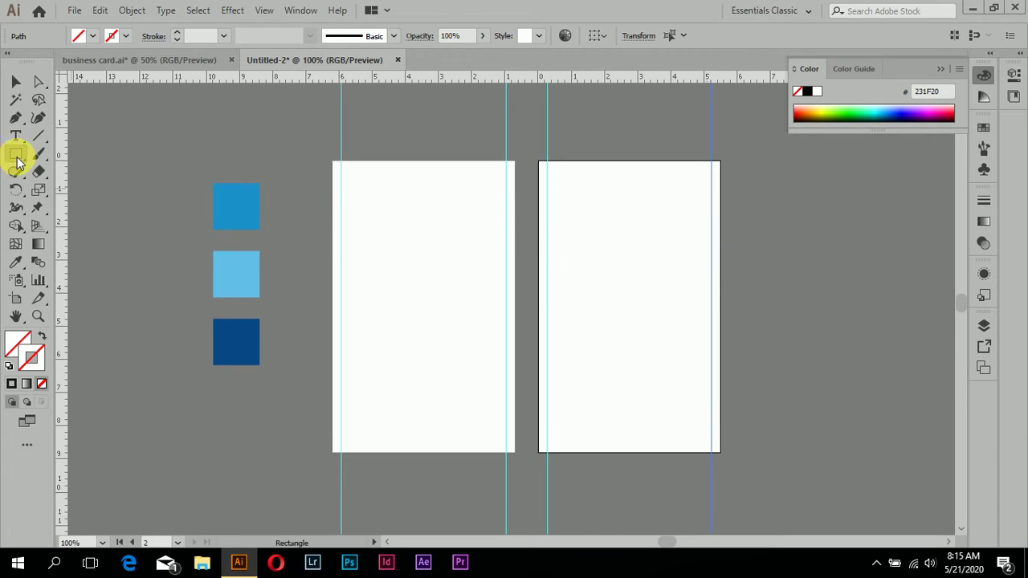
pyautogui.moveTo(19, 163); pyautogui.dragTo(56, 154)
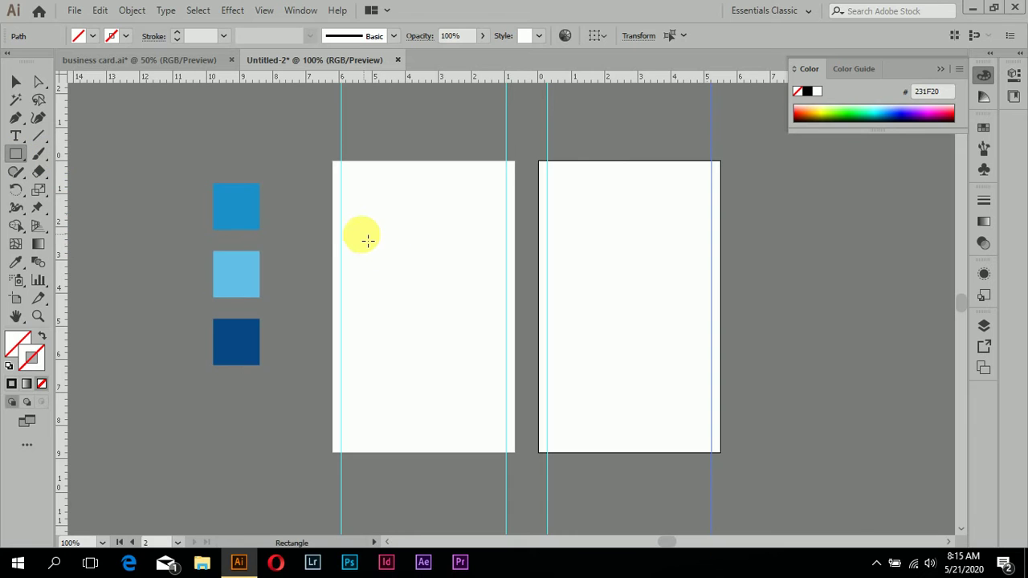
# Draw a thin rectangle strip down the first card's left edge
pyautogui.scroll(1, 314, 201)
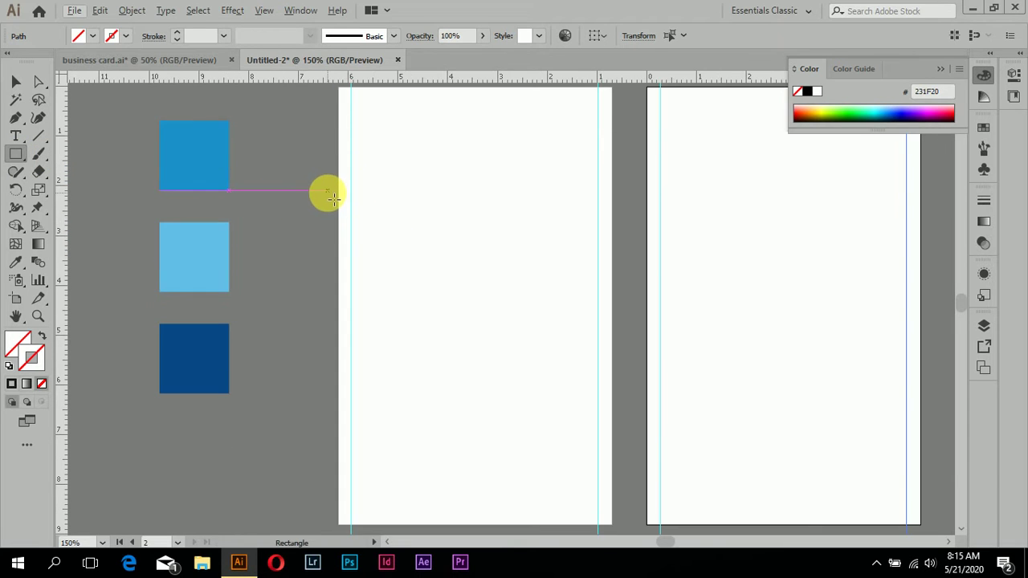
pyautogui.scroll(-1, 333, 195)
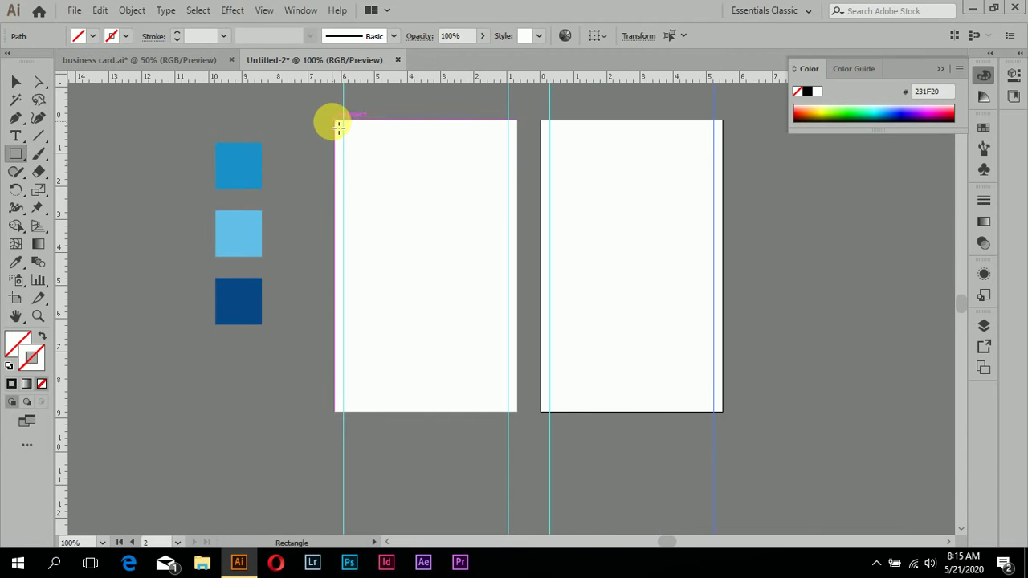
pyautogui.moveTo(336, 124); pyautogui.dragTo(346, 425)
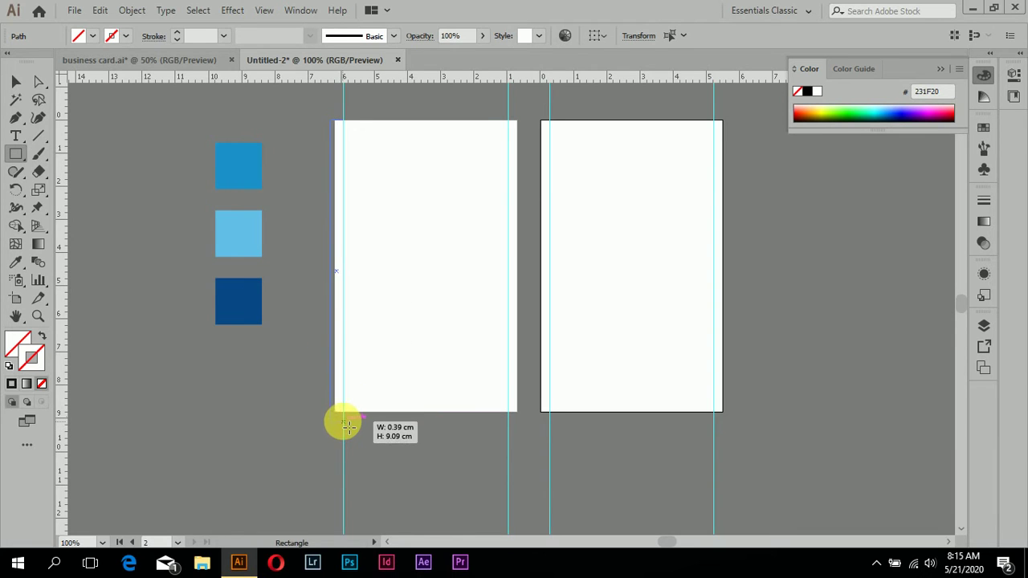
pyautogui.moveTo(343, 422); pyautogui.dragTo(342, 424)
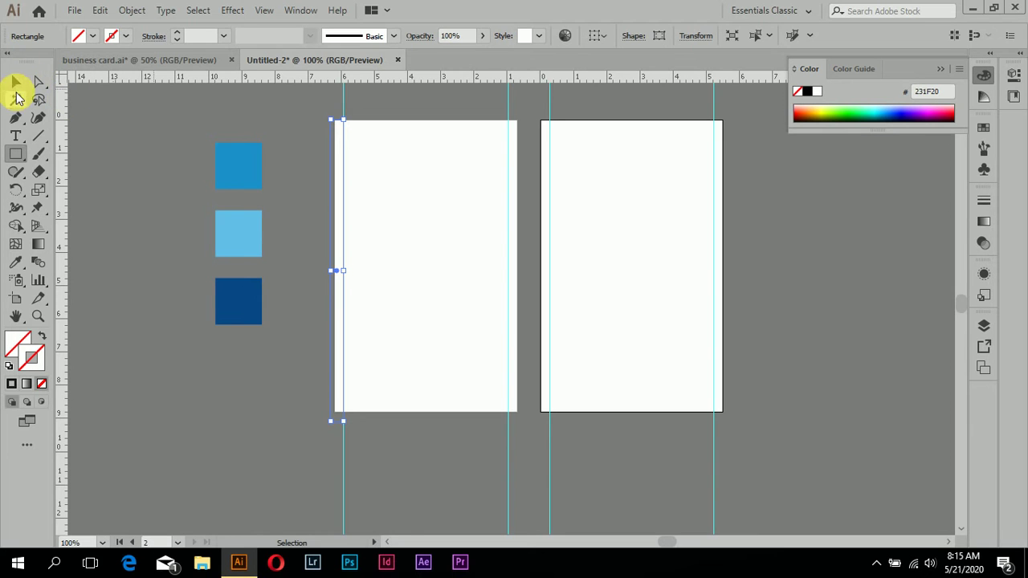
# Fill the strip with the mid-blue swatch colour using the Eyedropper
pyautogui.click(16, 81)
pyautogui.click(309, 109)
pyautogui.click(336, 185)
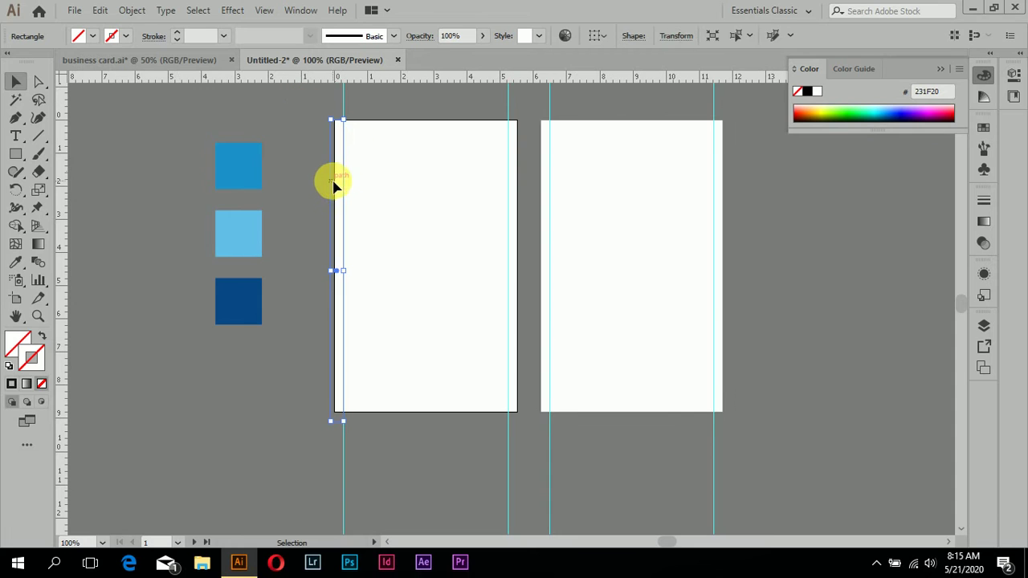
pyautogui.click(16, 265)
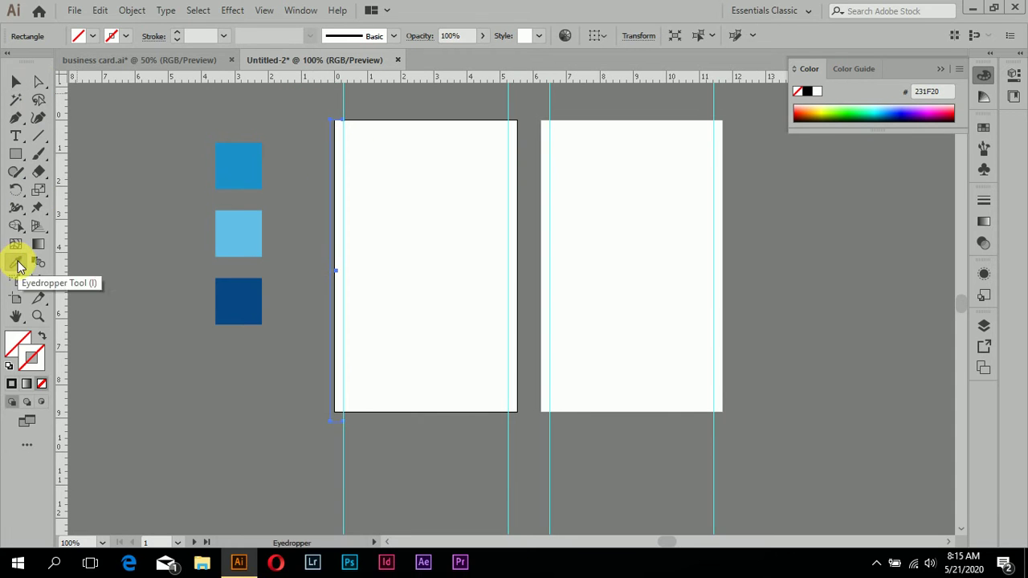
pyautogui.click(263, 172)
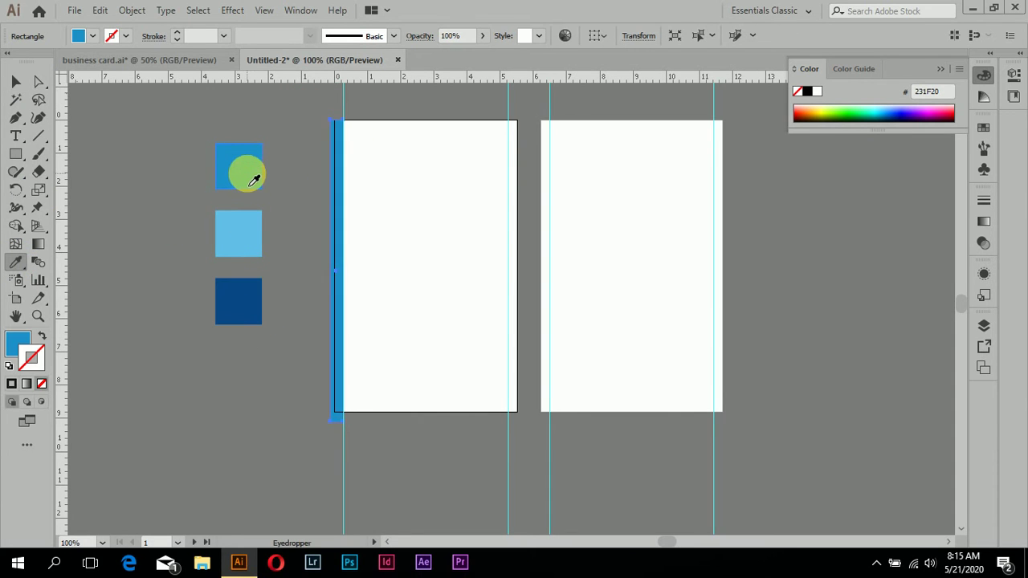
pyautogui.click(16, 81)
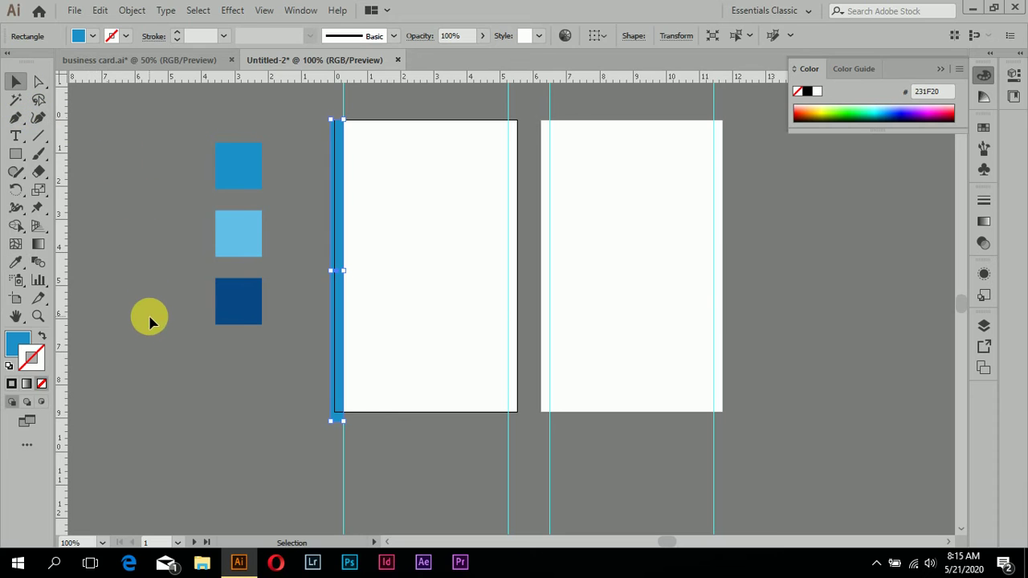
pyautogui.click(163, 332)
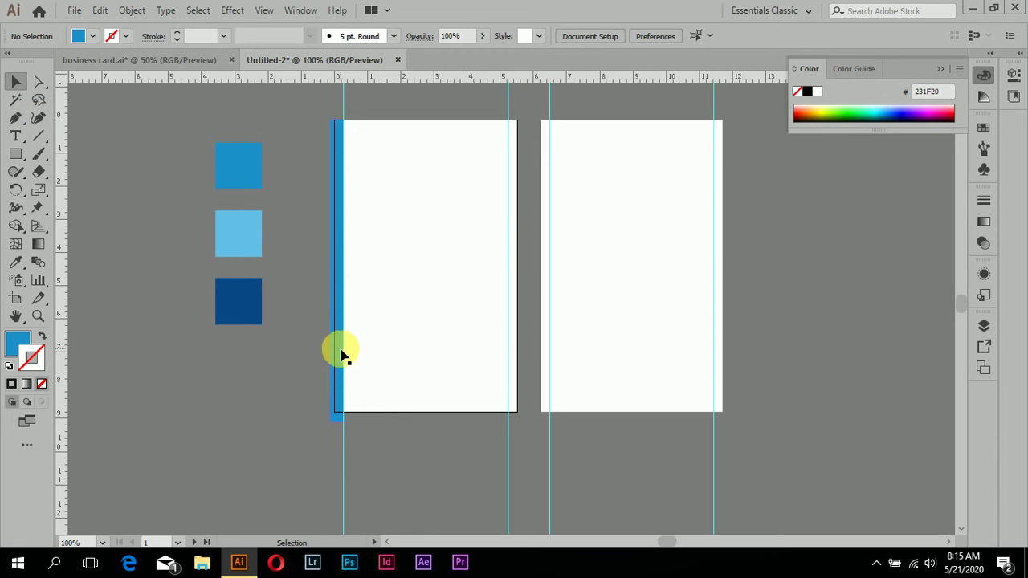
# Alt-drag a copy of the blue strip to the first card's right edge
pyautogui.moveTo(340, 323); pyautogui.dragTo(523, 321)
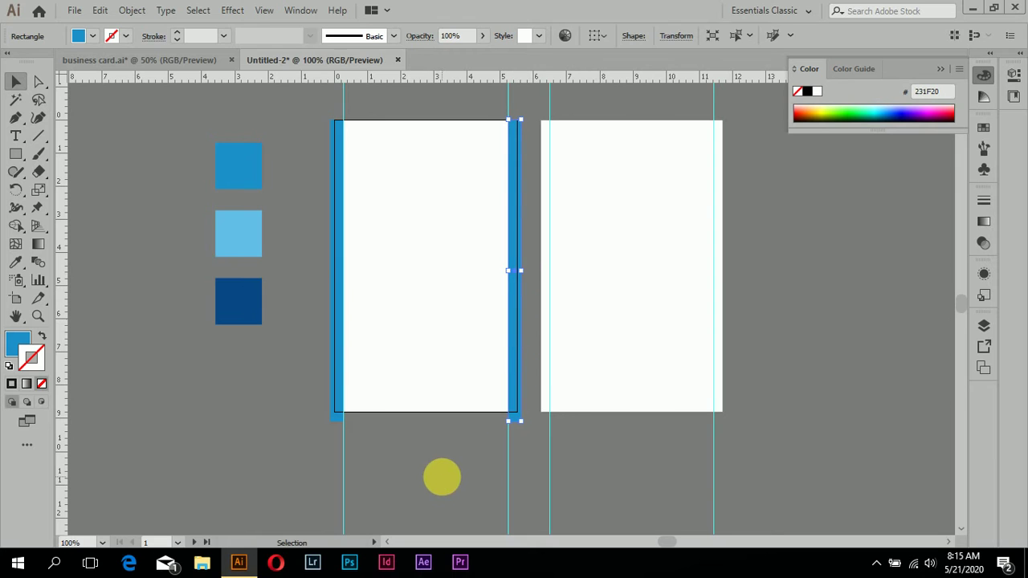
pyautogui.click(441, 474)
pyautogui.scroll(1, 515, 220)
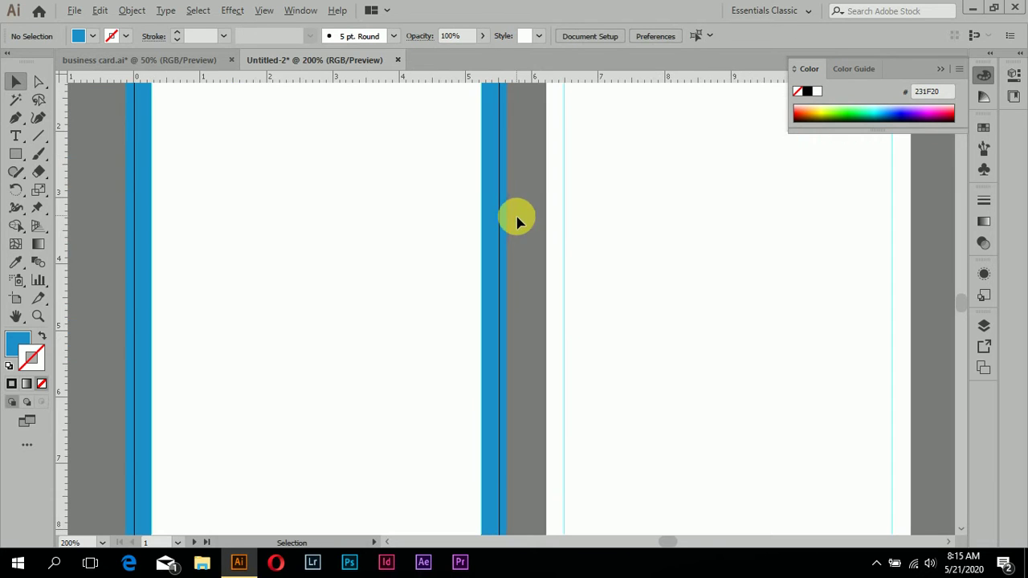
pyautogui.scroll(5, 498, 232)
pyautogui.scroll(2, 482, 200)
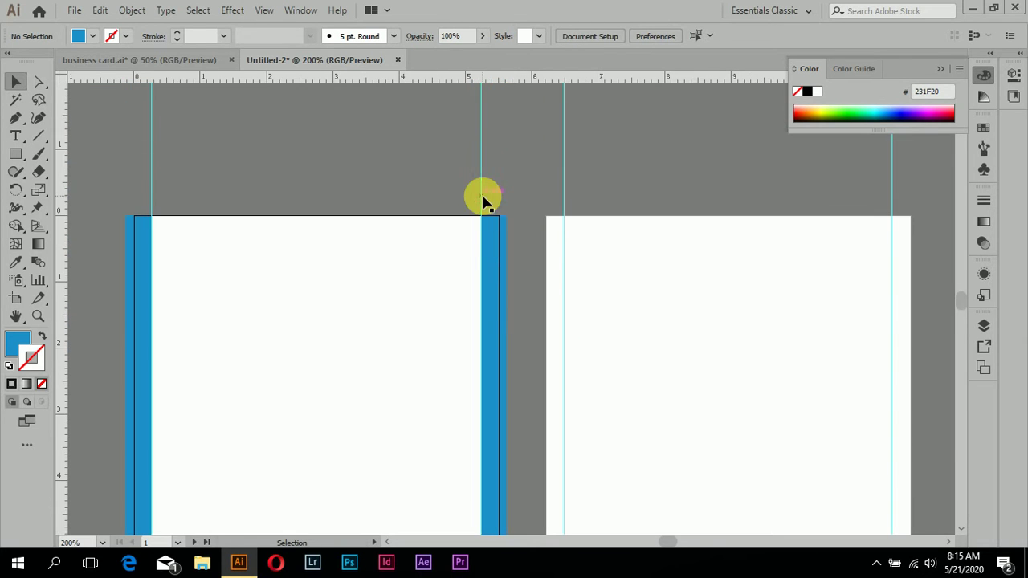
pyautogui.scroll(-1, 512, 257)
pyautogui.scroll(-1, 511, 297)
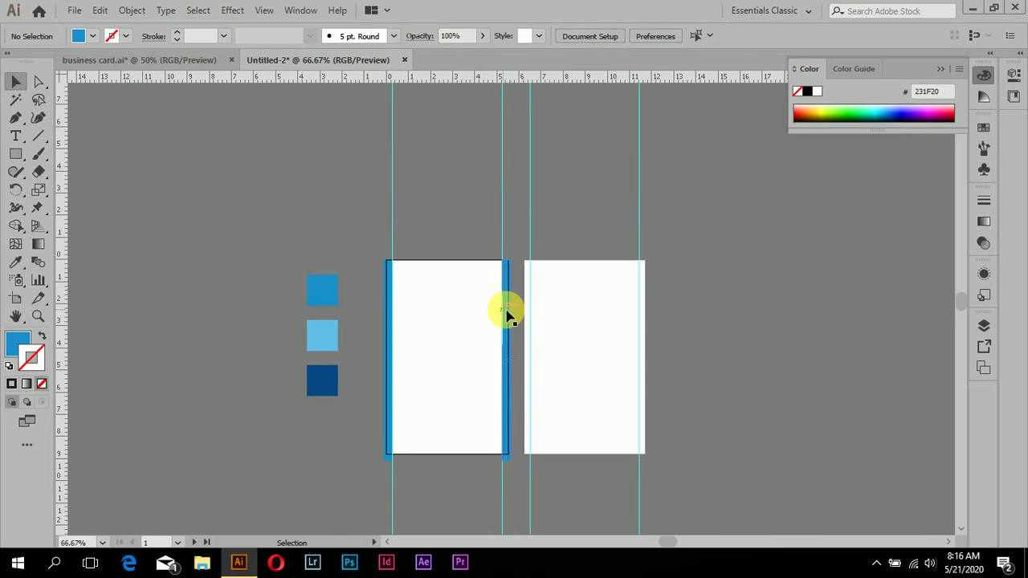
# Copy the blue strip onto the second card's left edge
pyautogui.moveTo(508, 323); pyautogui.dragTo(535, 326)
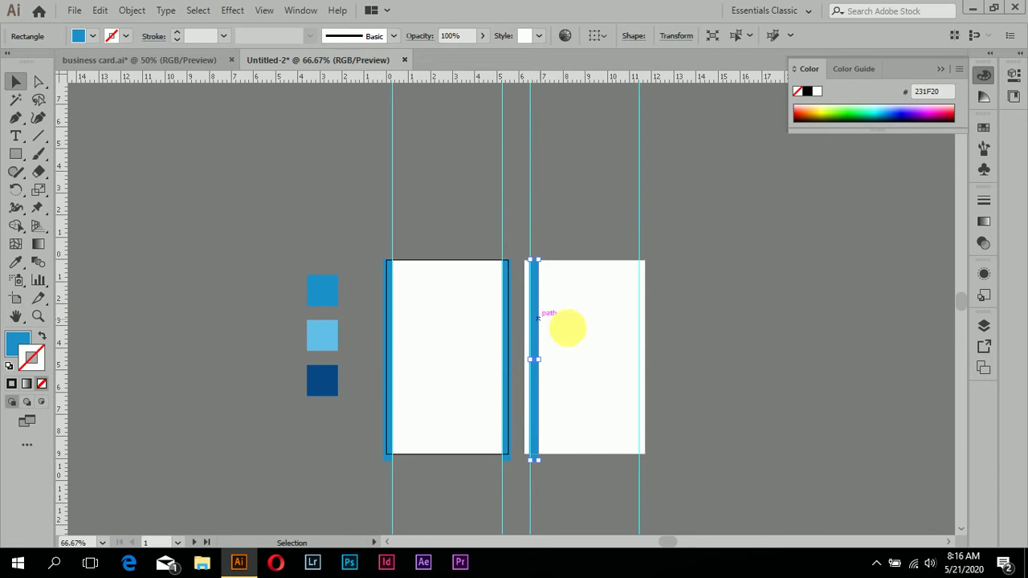
pyautogui.scroll(3, 631, 349)
pyautogui.moveTo(337, 323); pyautogui.dragTo(326, 327)
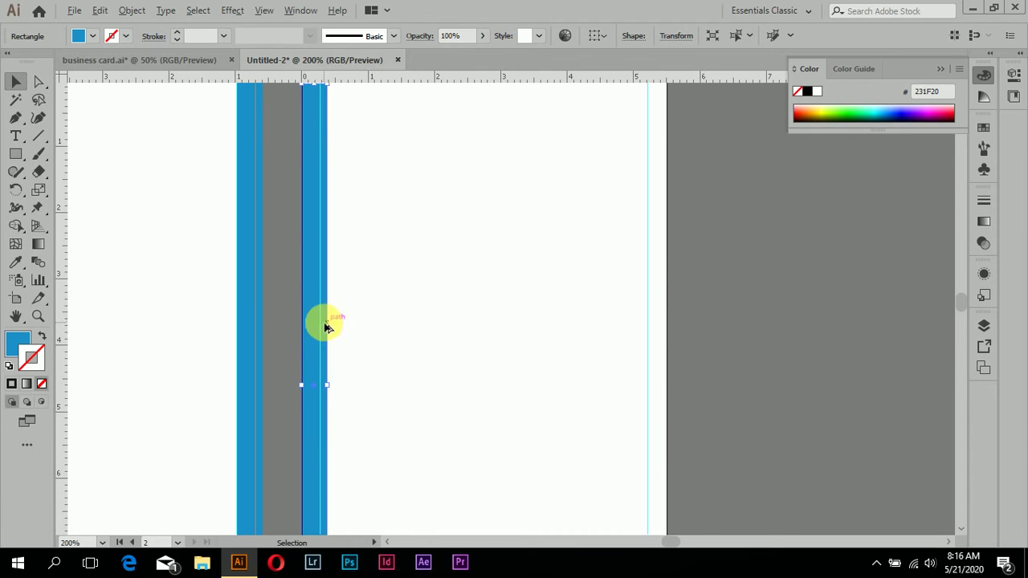
pyautogui.scroll(-2, 327, 326)
pyautogui.scroll(-1, 327, 326)
pyautogui.click(530, 373)
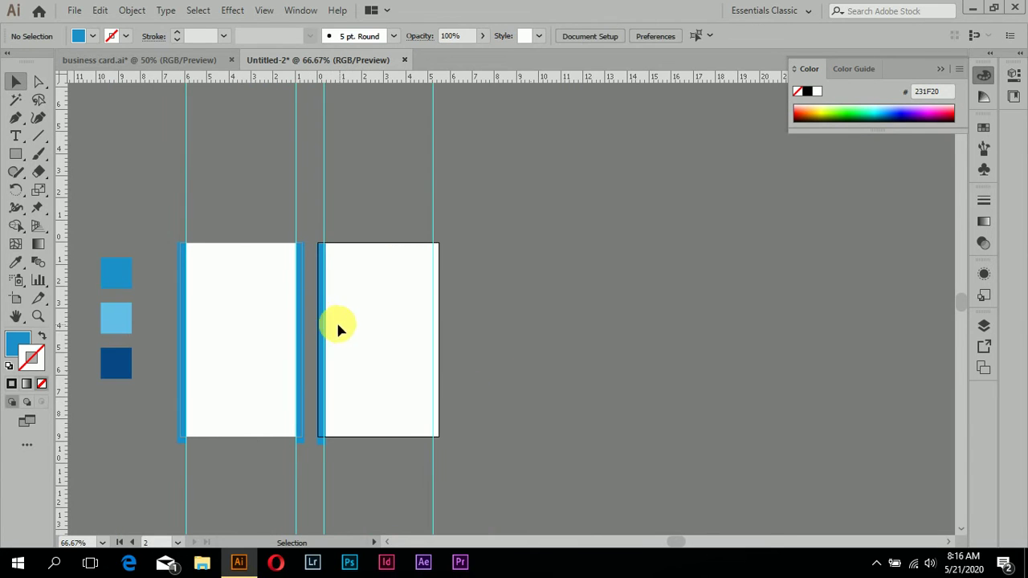
# Copy the strip to the second card's right edge, then select the first card's right strip
pyautogui.moveTo(324, 323); pyautogui.dragTo(441, 324)
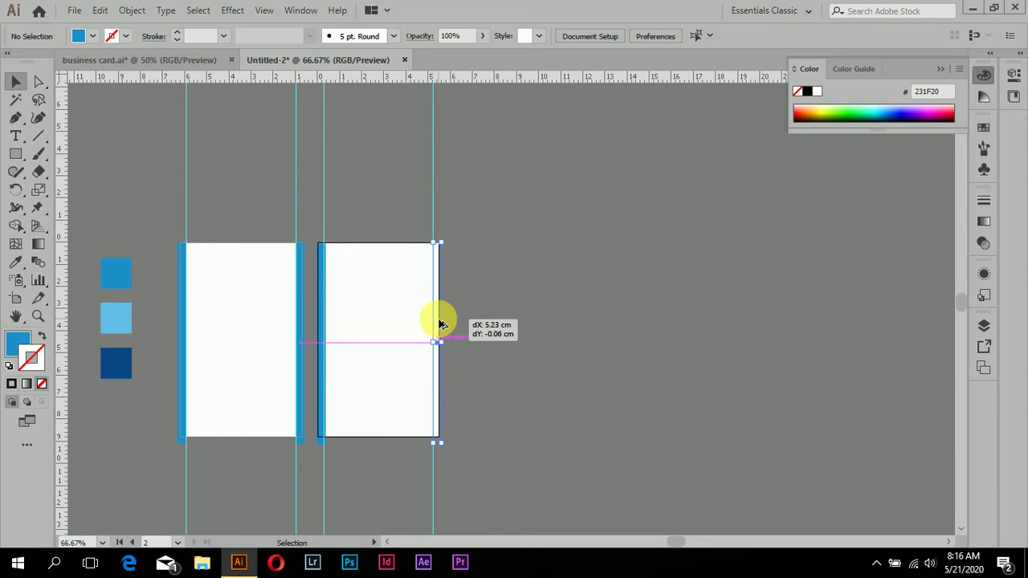
pyautogui.moveTo(440, 323); pyautogui.dragTo(441, 323)
pyautogui.click(562, 337)
pyautogui.scroll(1, 141, 383)
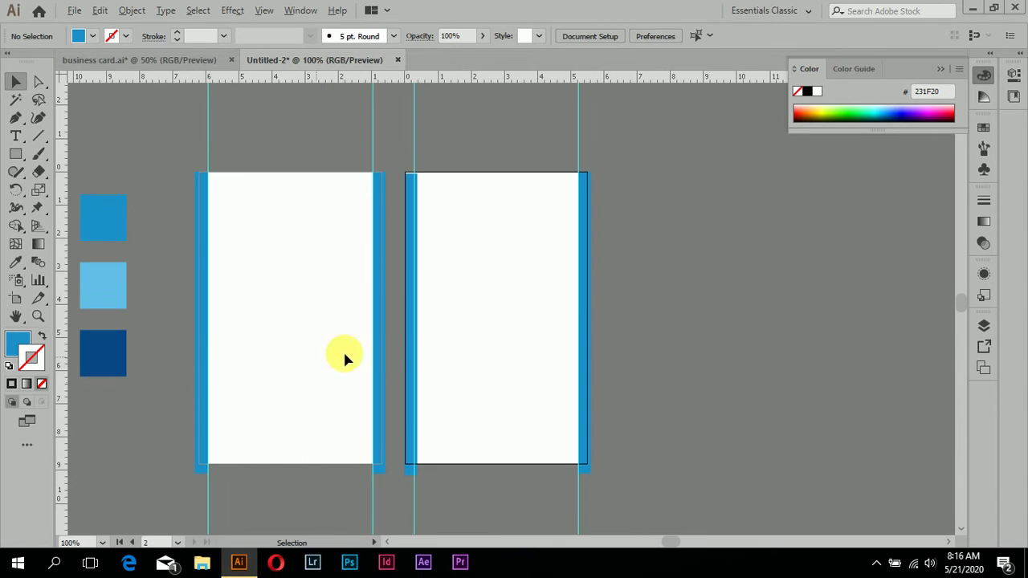
pyautogui.scroll(1, 103, 308)
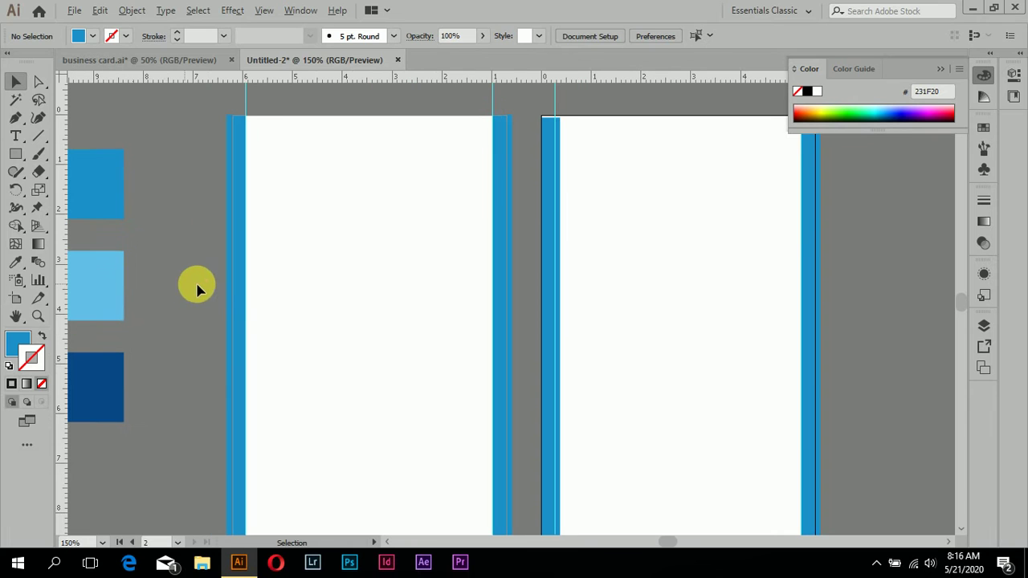
pyautogui.scroll(-2, 378, 341)
pyautogui.scroll(-1, 393, 339)
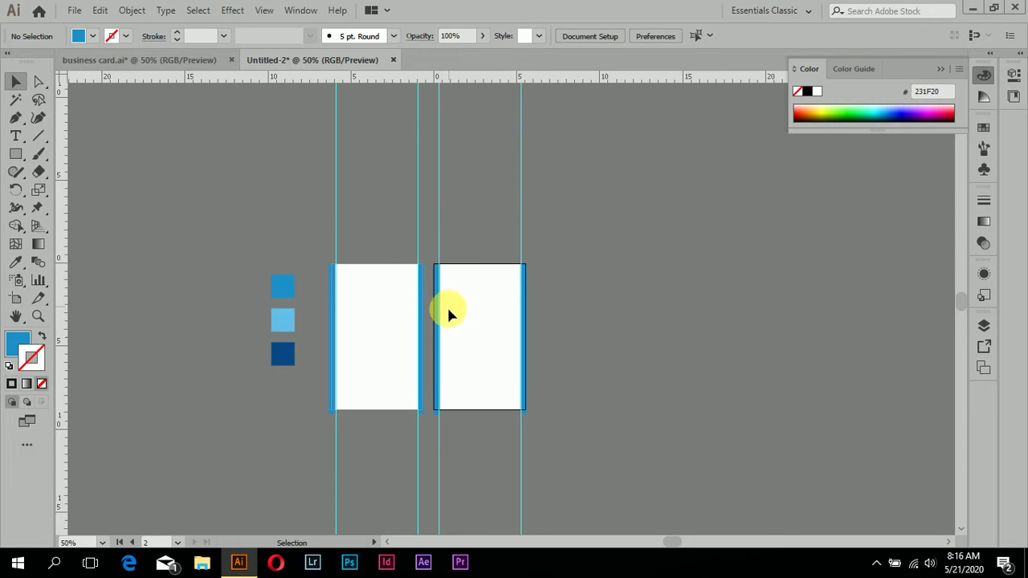
pyautogui.click(423, 297)
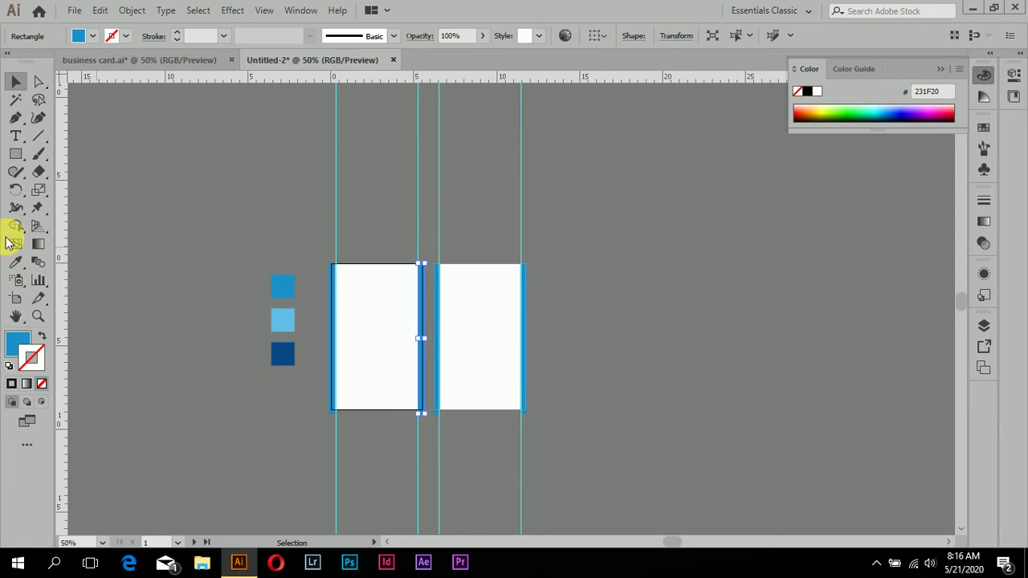
pyautogui.click(16, 262)
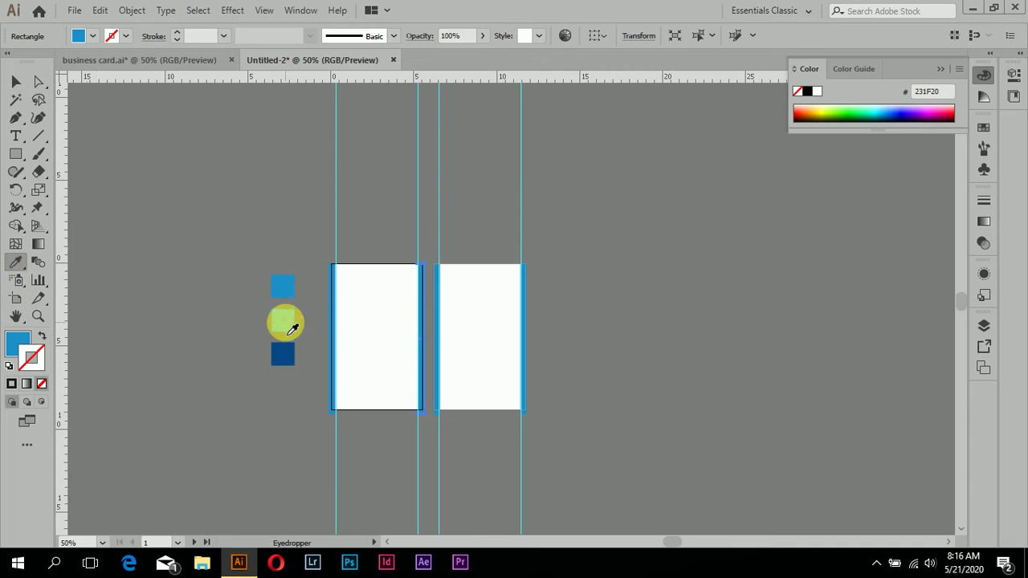
pyautogui.click(286, 322)
pyautogui.press('v')
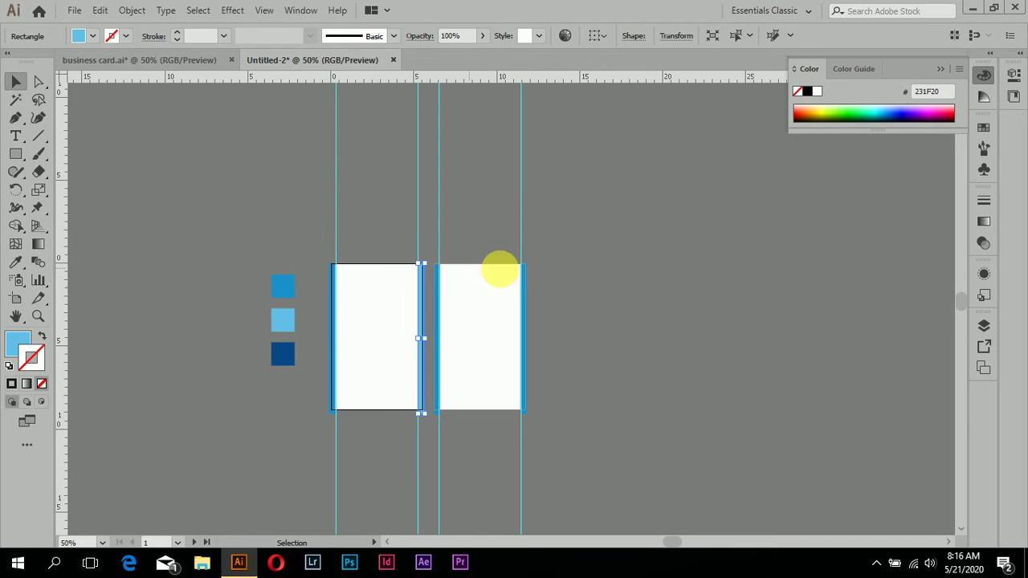
pyautogui.click(650, 278)
pyautogui.click(523, 277)
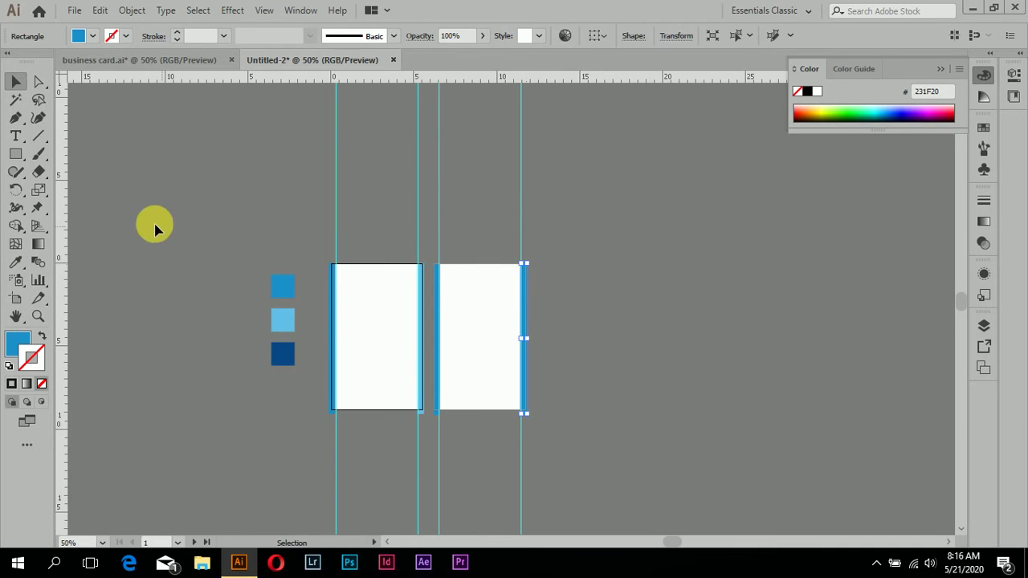
pyautogui.click(16, 262)
pyautogui.click(286, 321)
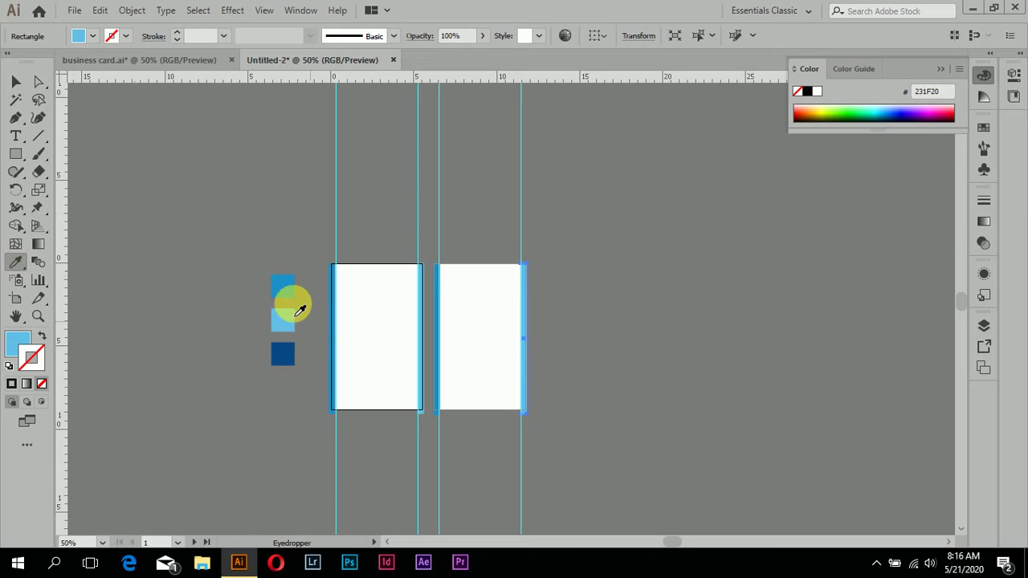
pyautogui.click(16, 81)
pyautogui.click(166, 155)
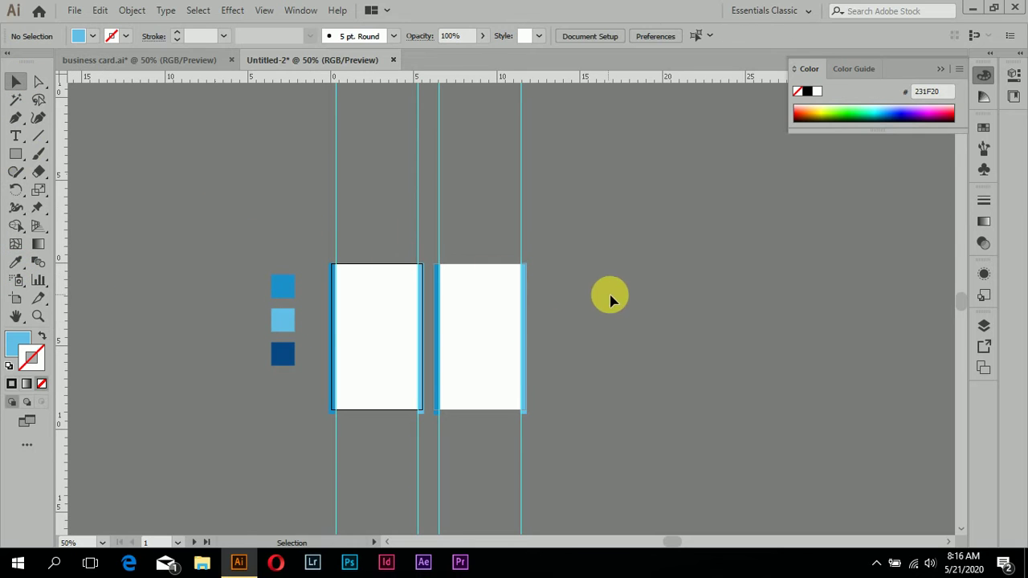
pyautogui.hotkey('ctrl', 'a')
pyautogui.press('Delete')
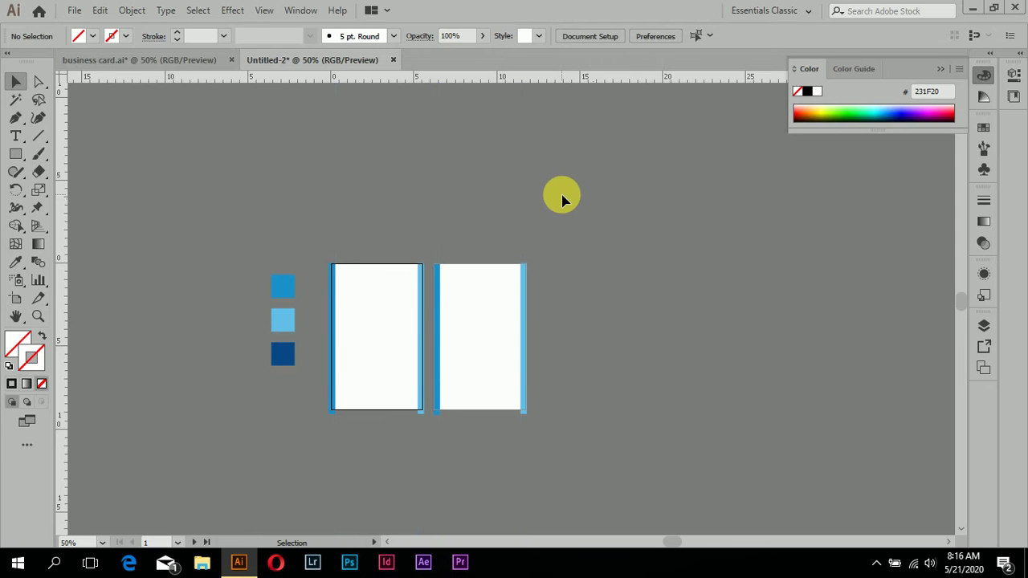
pyautogui.click(661, 427)
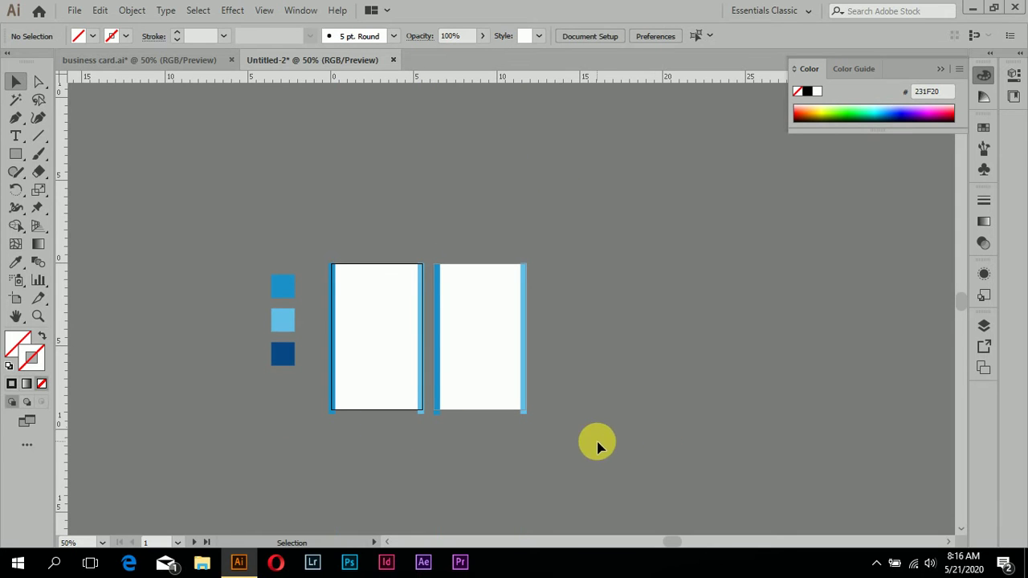
pyautogui.scroll(2, 463, 360)
# Zoom to the left card and start a Pen wave path left of it
pyautogui.scroll(-1, 232, 363)
pyautogui.scroll(1, 226, 363)
pyautogui.scroll(-1, 277, 431)
pyautogui.scroll(-2, 265, 436)
pyautogui.scroll(1, 266, 435)
pyautogui.hscroll(-1, 113, 405)
pyautogui.hscroll(-1, 201, 345)
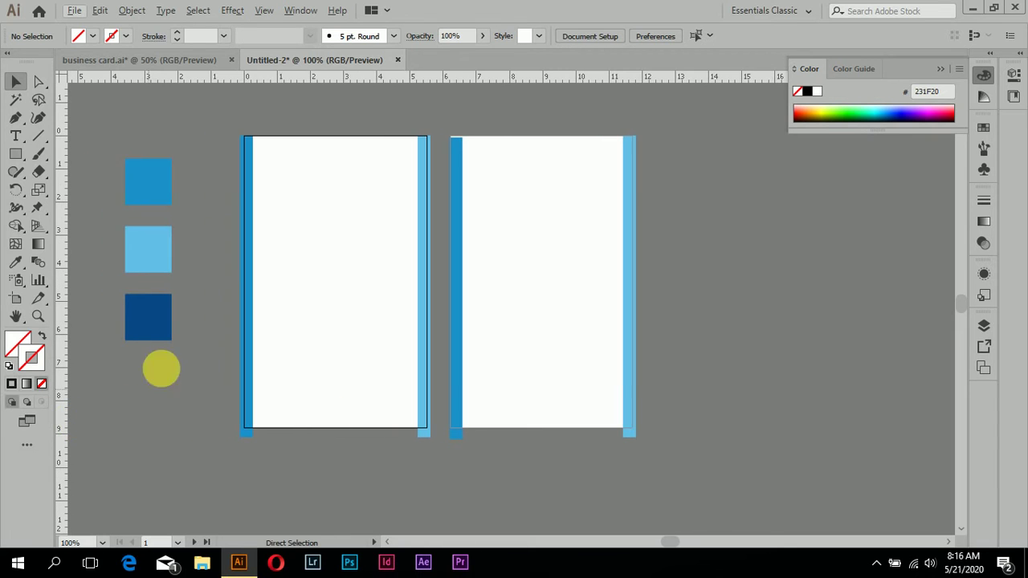
pyautogui.scroll(-1, 241, 377)
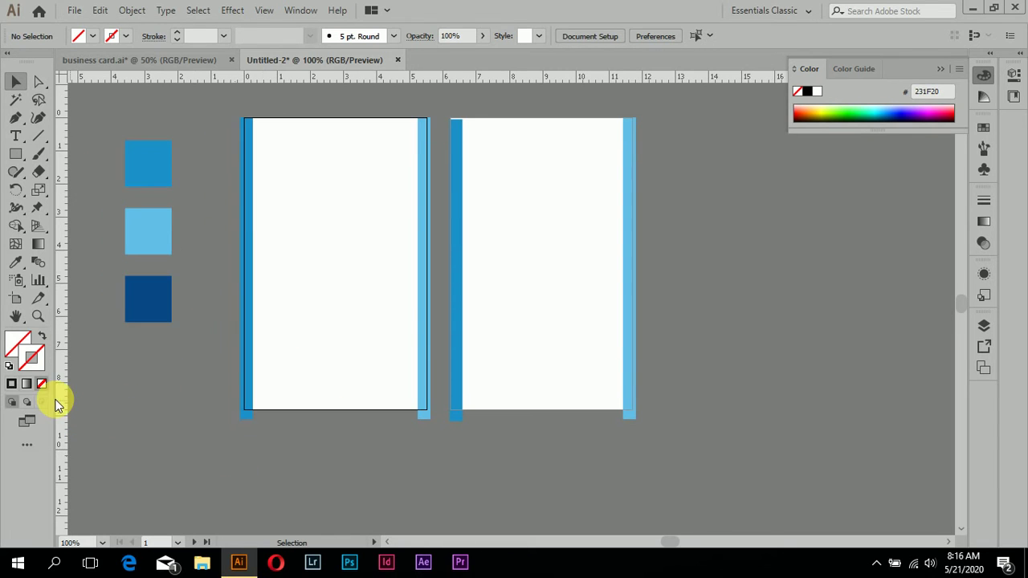
pyautogui.click(16, 118)
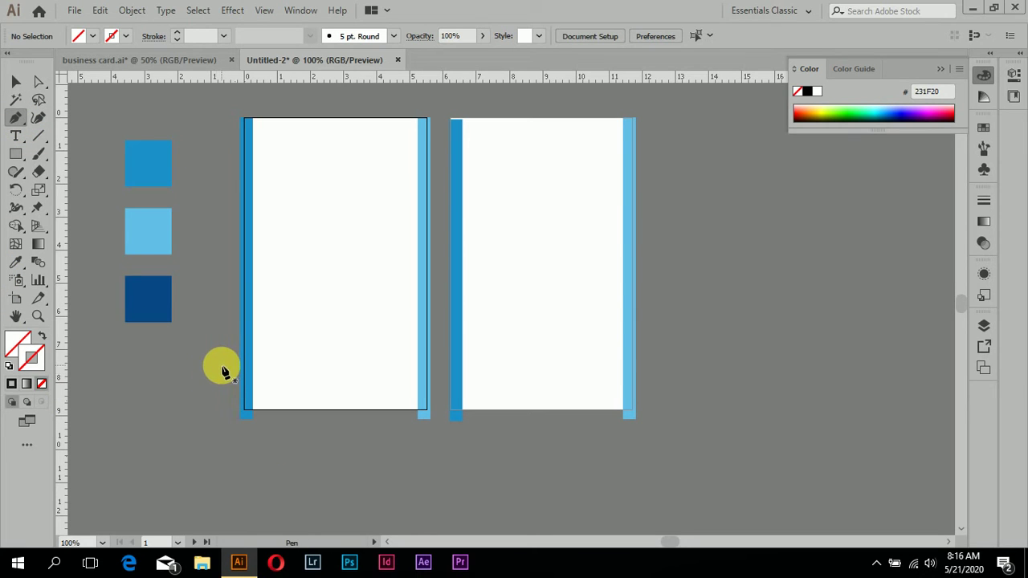
pyautogui.moveTo(222, 366); pyautogui.dragTo(275, 368)
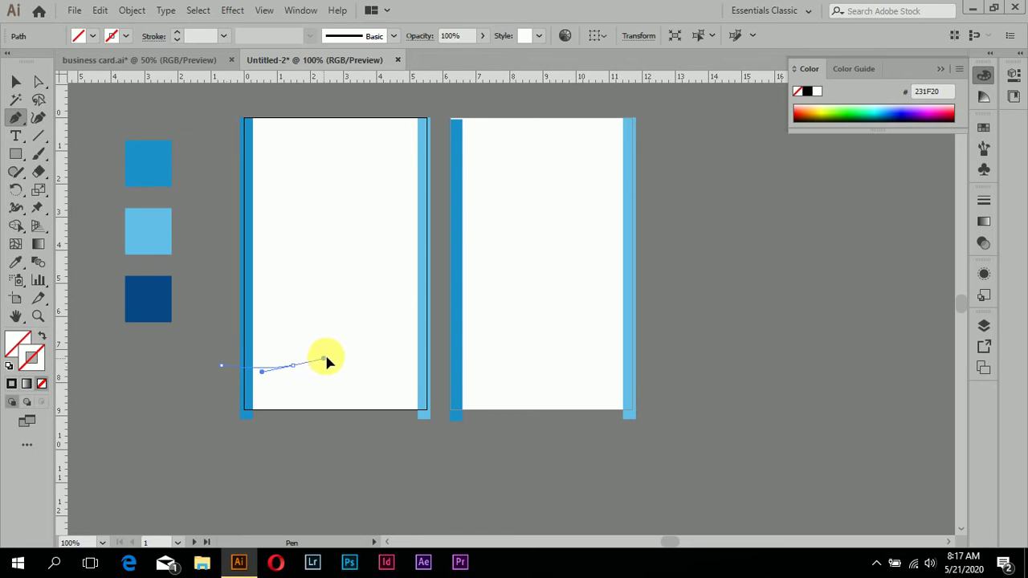
pyautogui.moveTo(347, 354); pyautogui.dragTo(434, 346)
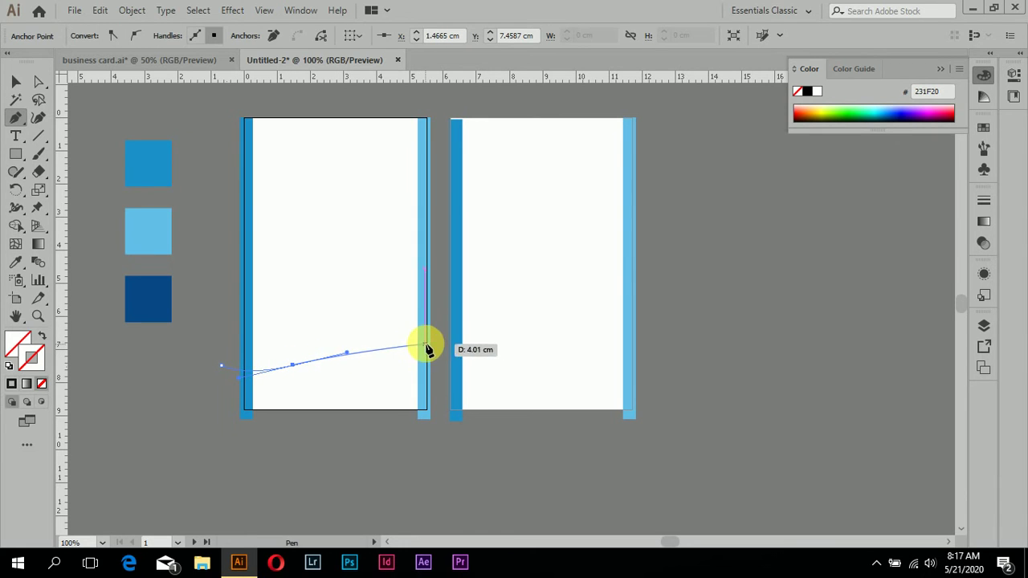
# Undo the stray wave points and abandon the unfinished path
pyautogui.hotkey('ctrl', 'z')
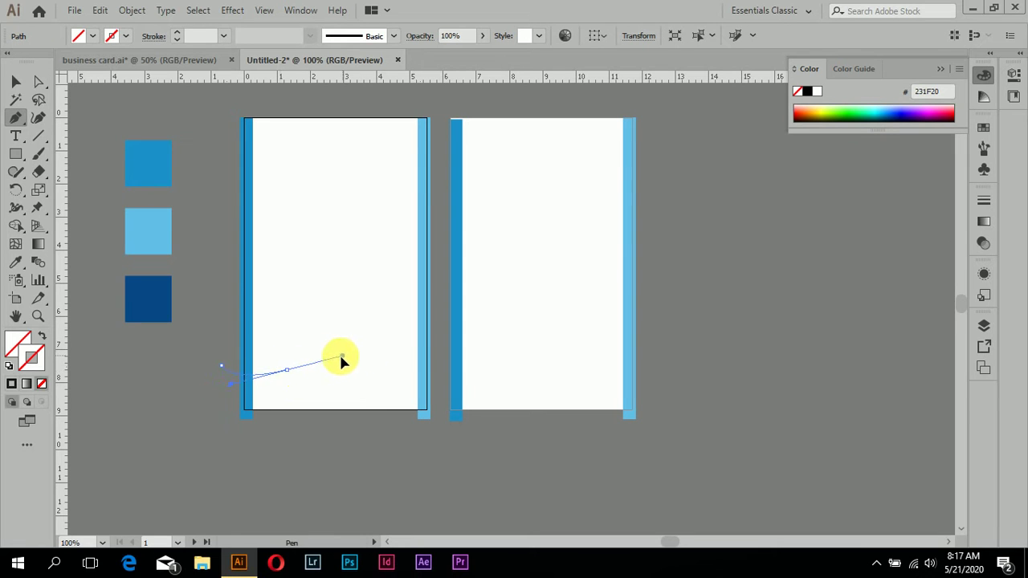
pyautogui.moveTo(337, 358)
pyautogui.mouseDown()
pyautogui.moveTo(441, 354)
pyautogui.moveTo(488, 373)
pyautogui.moveTo(534, 371)
pyautogui.mouseUp()
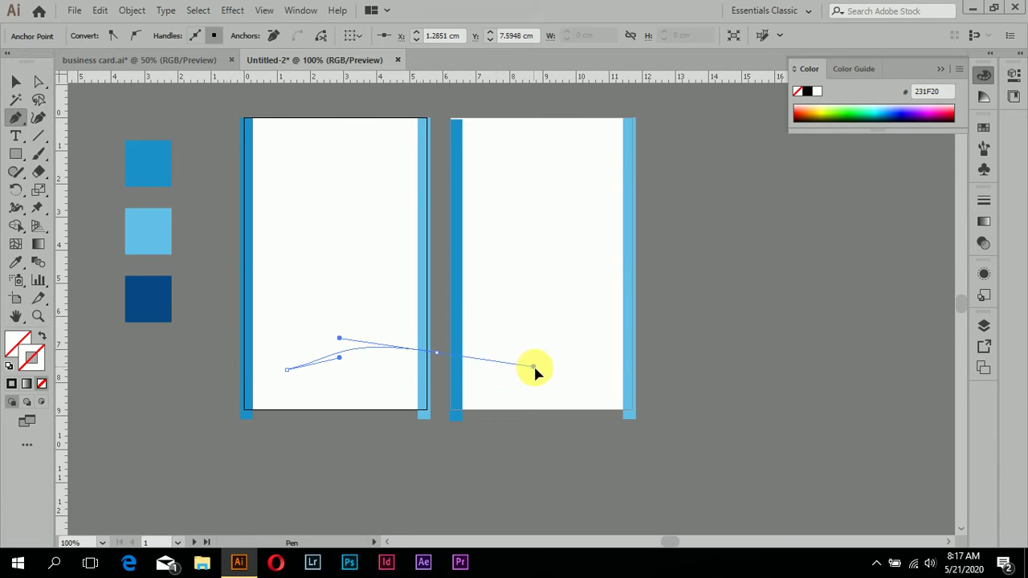
pyautogui.scroll(2, 369, 442)
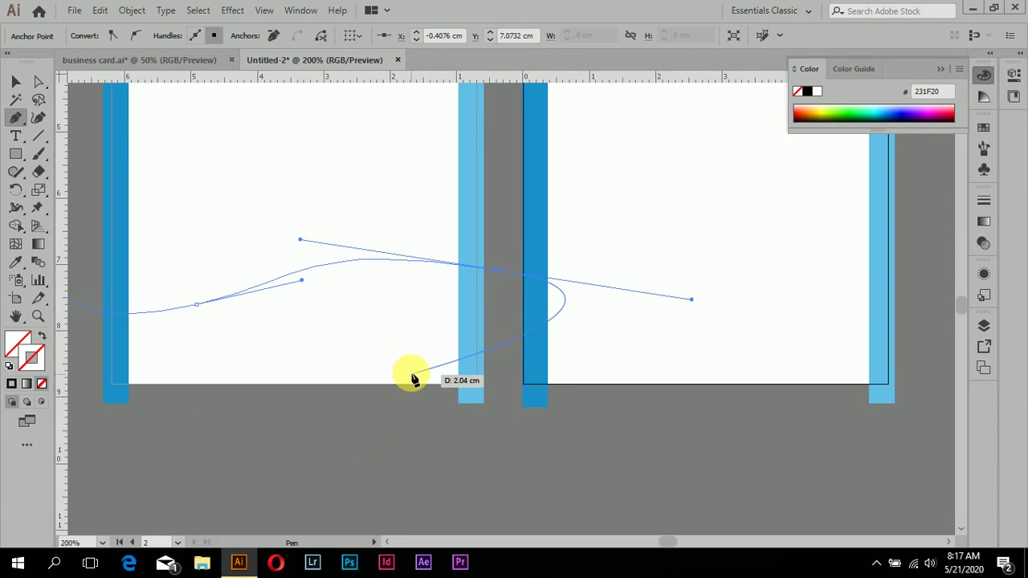
pyautogui.hotkey('ctrl', 'z')
pyautogui.hotkey('ctrl', 'z')
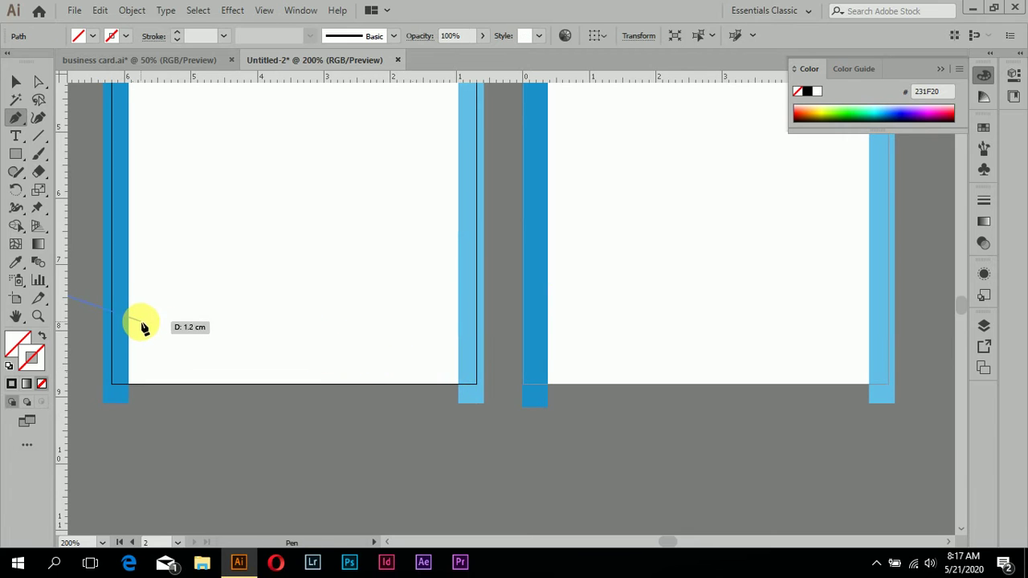
pyautogui.keyDown('ctrl'); pyautogui.click(142, 333); pyautogui.keyUp('ctrl')
# Redraw a closed wave path across the card's lower part, extending past both edges
pyautogui.hscroll(-1, 136, 334)
pyautogui.hscroll(-1, 128, 336)
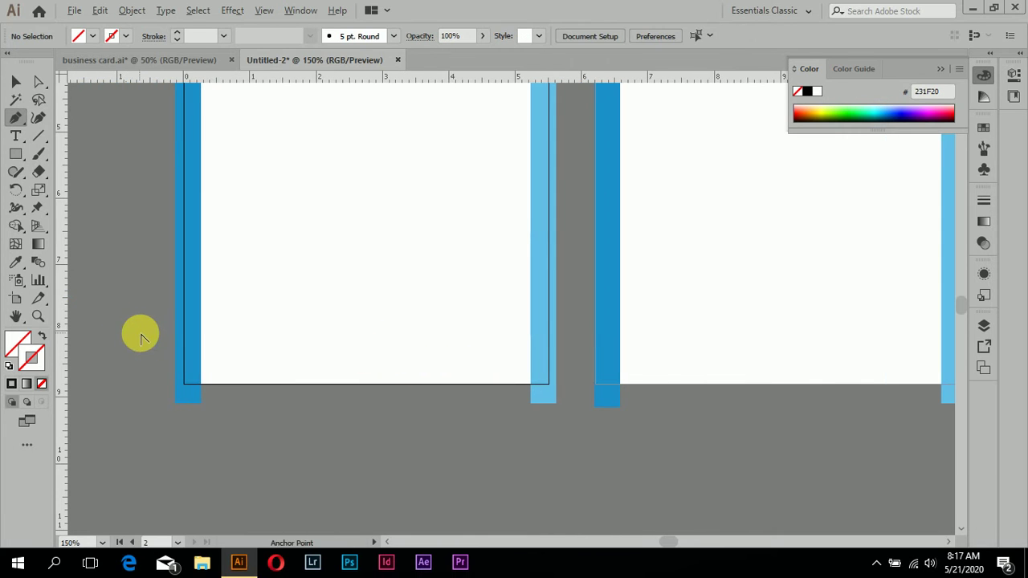
pyautogui.scroll(-1, 141, 337)
pyautogui.click(151, 305)
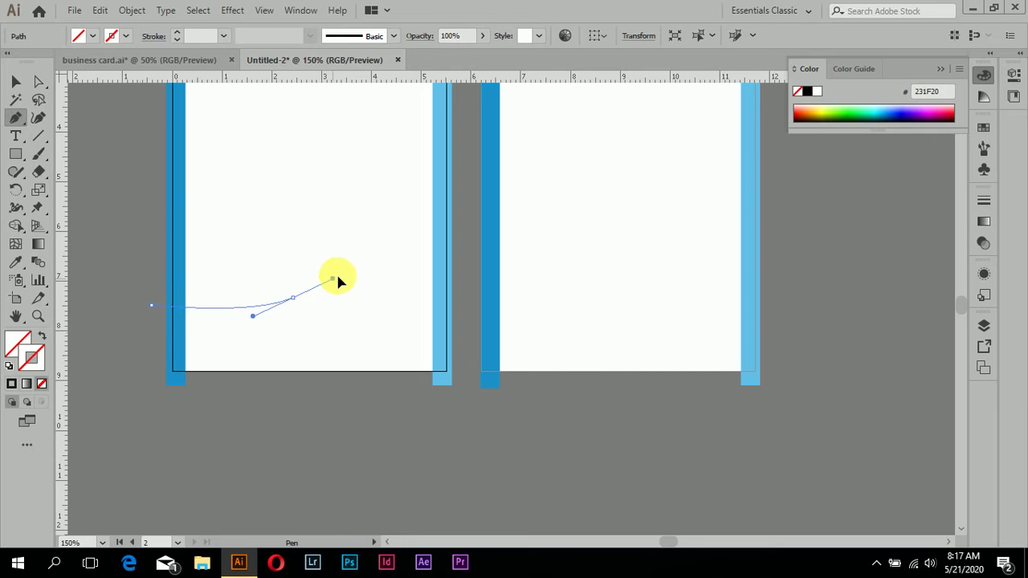
pyautogui.moveTo(355, 267); pyautogui.dragTo(356, 265)
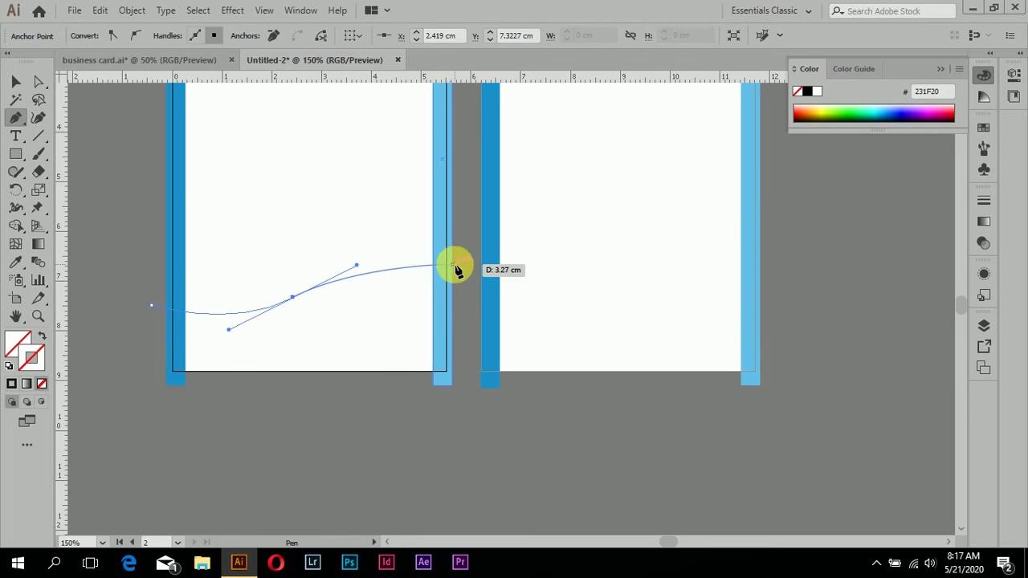
pyautogui.moveTo(462, 262)
pyautogui.mouseDown()
pyautogui.moveTo(483, 266)
pyautogui.moveTo(454, 259)
pyautogui.moveTo(458, 230)
pyautogui.mouseUp()
pyautogui.moveTo(458, 374)
pyautogui.mouseDown()
pyautogui.moveTo(165, 377)
pyautogui.moveTo(144, 280)
pyautogui.moveTo(150, 377)
pyautogui.moveTo(151, 277)
pyautogui.mouseUp()
pyautogui.click(16, 81)
pyautogui.click(185, 367)
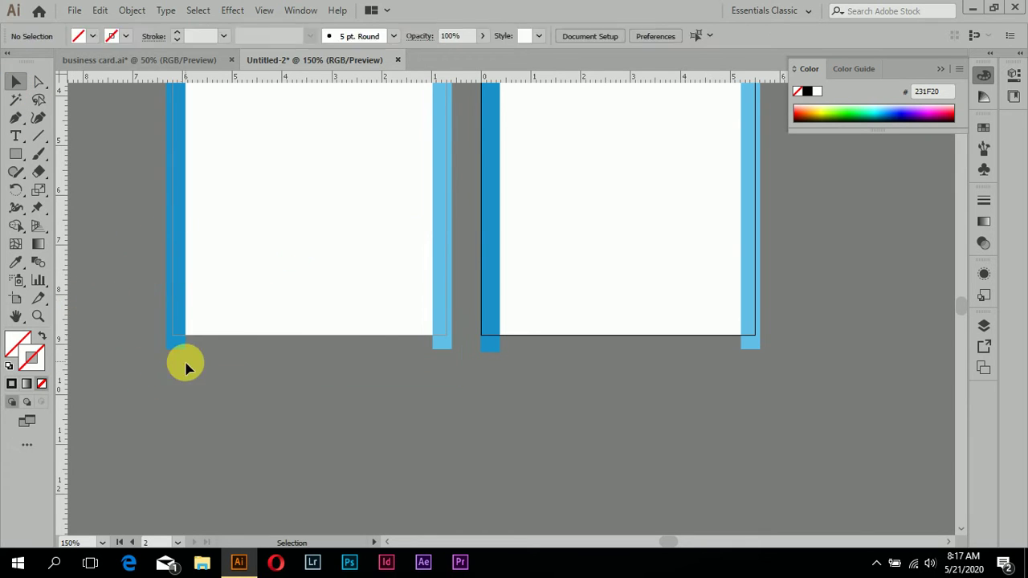
# Fill the wave path with the dark blue swatch colour
pyautogui.click(302, 299)
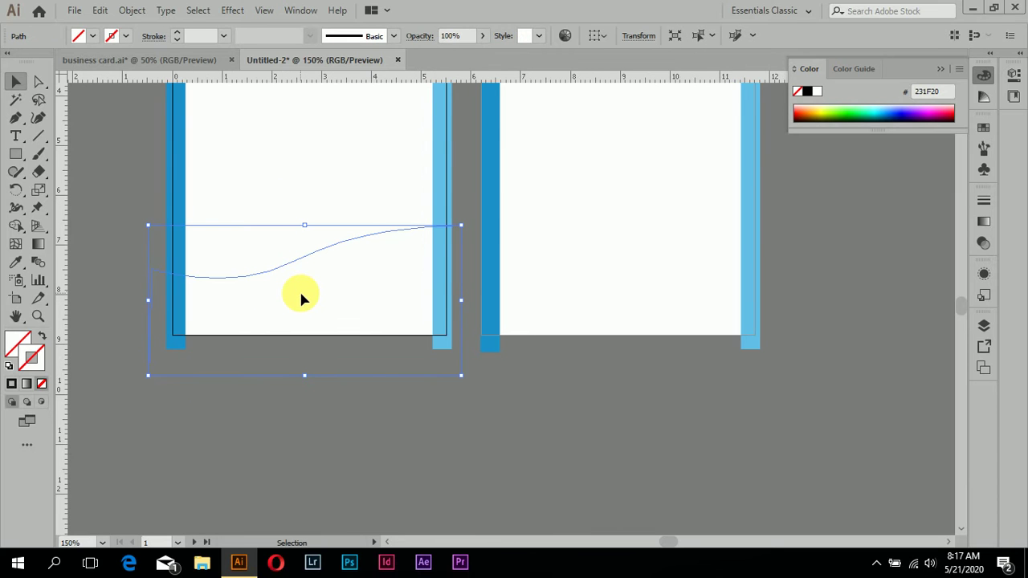
pyautogui.scroll(-5, 294, 379)
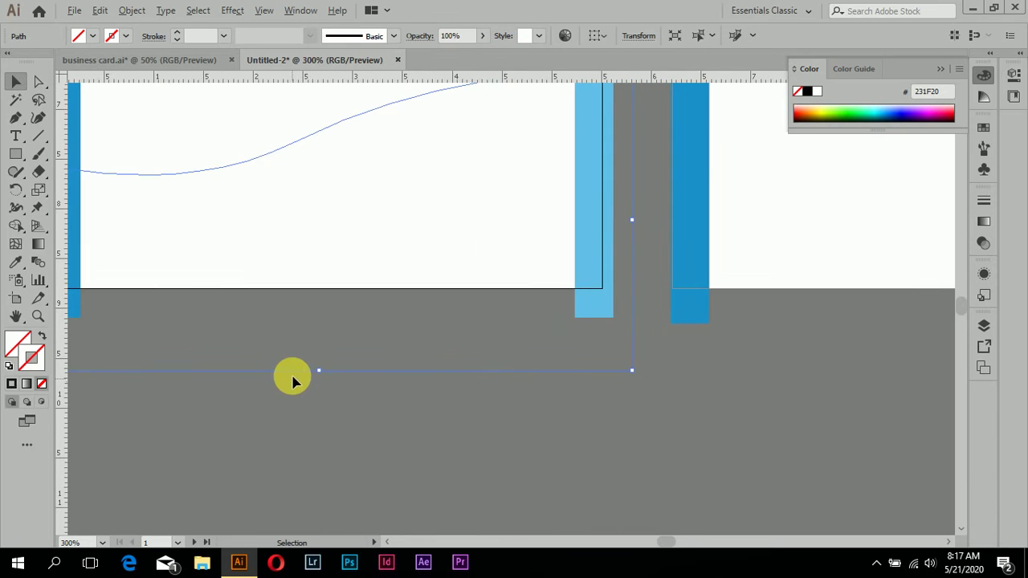
pyautogui.scroll(-2, 294, 378)
pyautogui.hscroll(-2, 278, 374)
pyautogui.scroll(1, 278, 374)
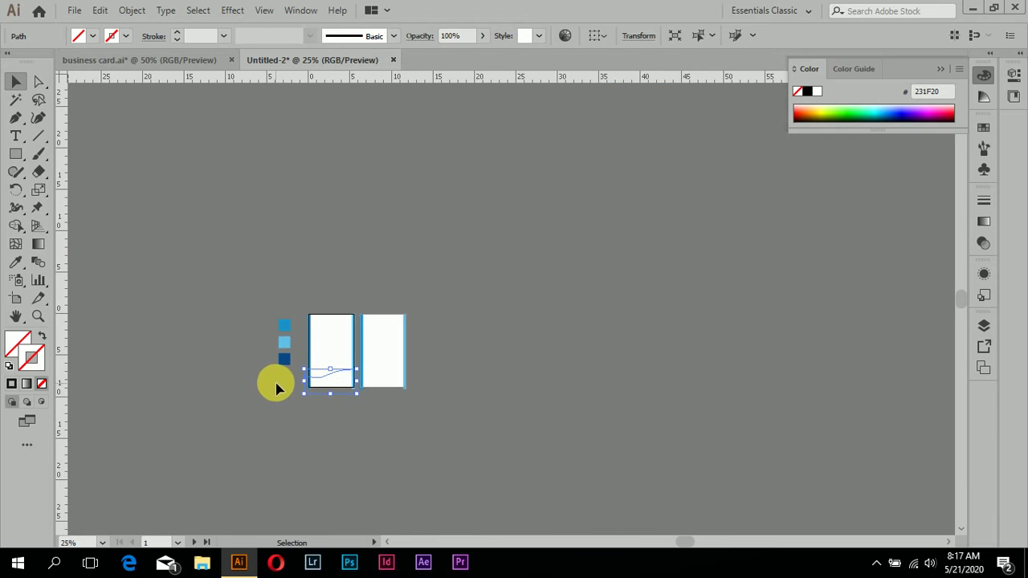
pyautogui.scroll(1, 275, 385)
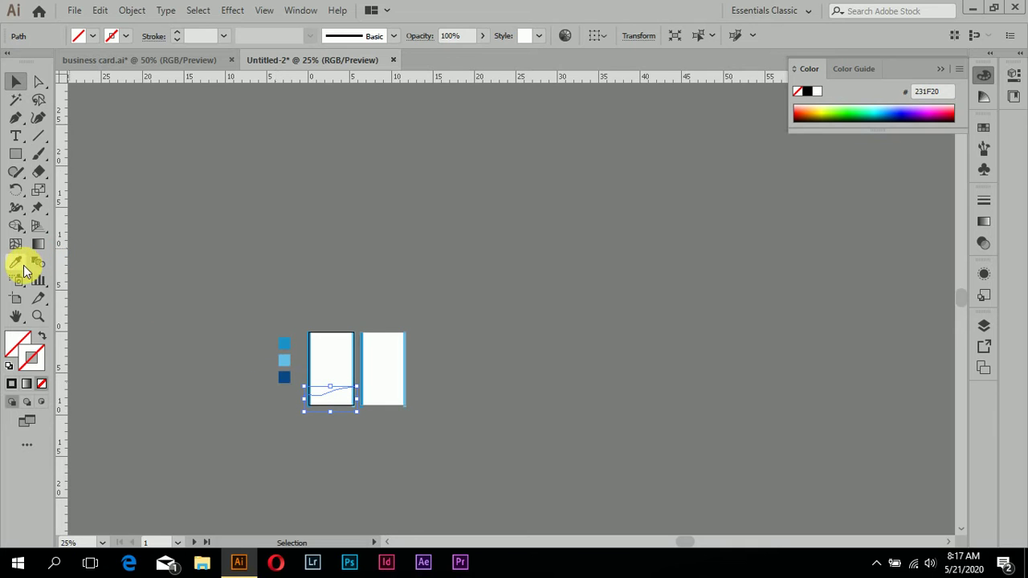
pyautogui.click(284, 376)
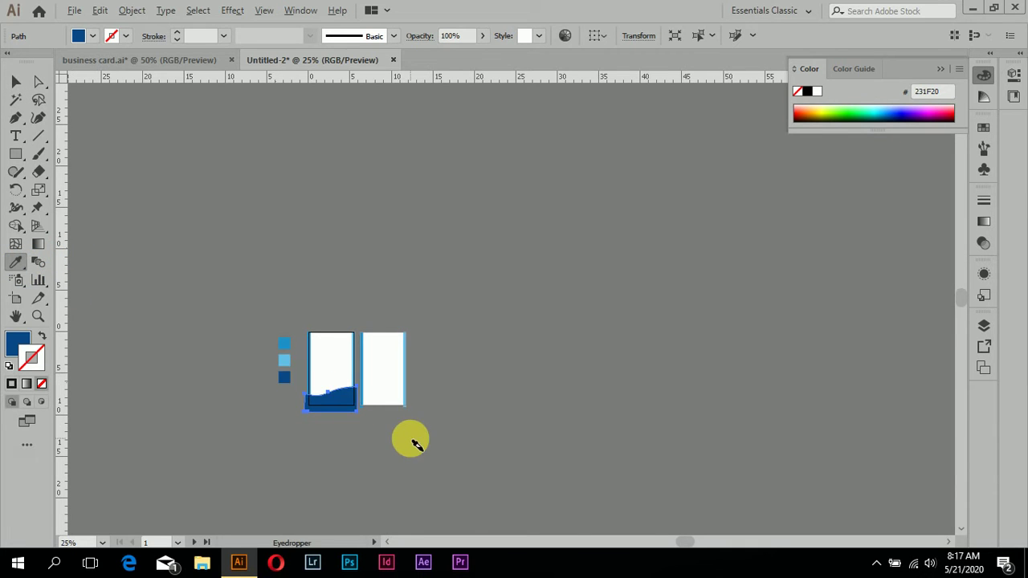
pyautogui.scroll(2, 408, 436)
pyautogui.scroll(2, 193, 337)
pyautogui.scroll(2, 213, 365)
pyautogui.scroll(-1, 413, 385)
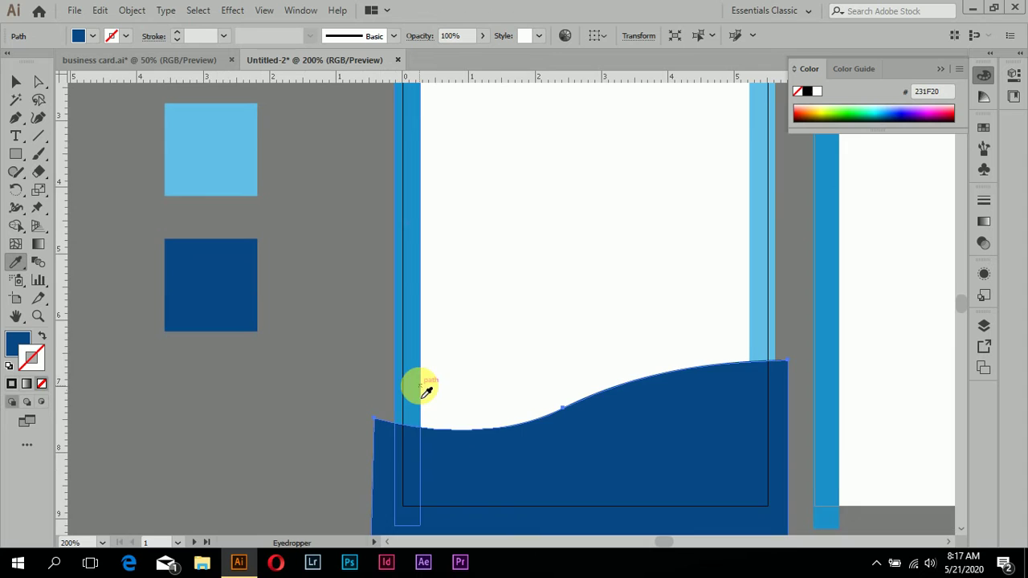
pyautogui.scroll(-2, 245, 312)
# Nudge the dark blue wave slightly down and reselect it
pyautogui.click(13, 84)
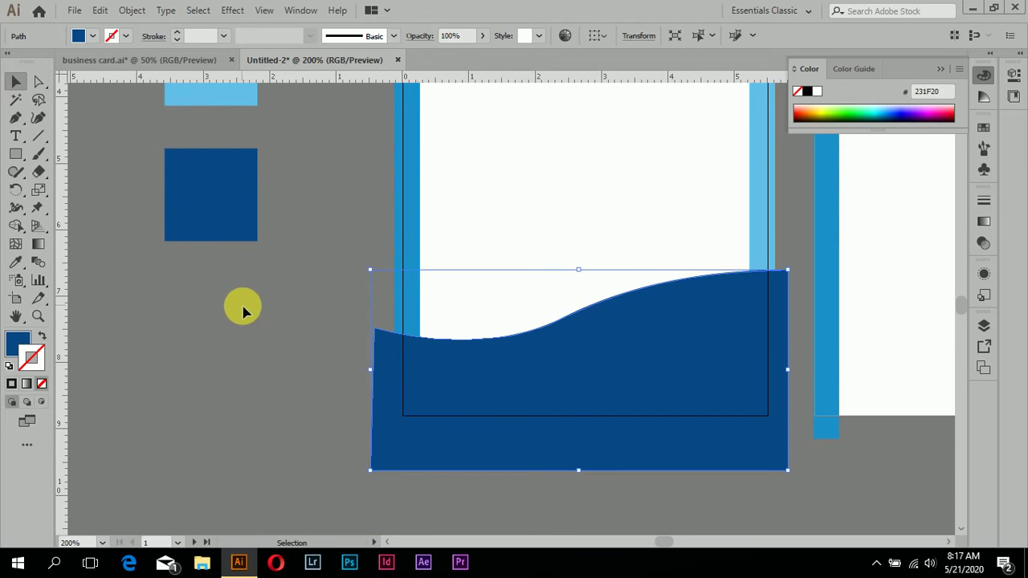
pyautogui.click(252, 332)
pyautogui.scroll(-1, 321, 345)
pyautogui.hscroll(1, 488, 347)
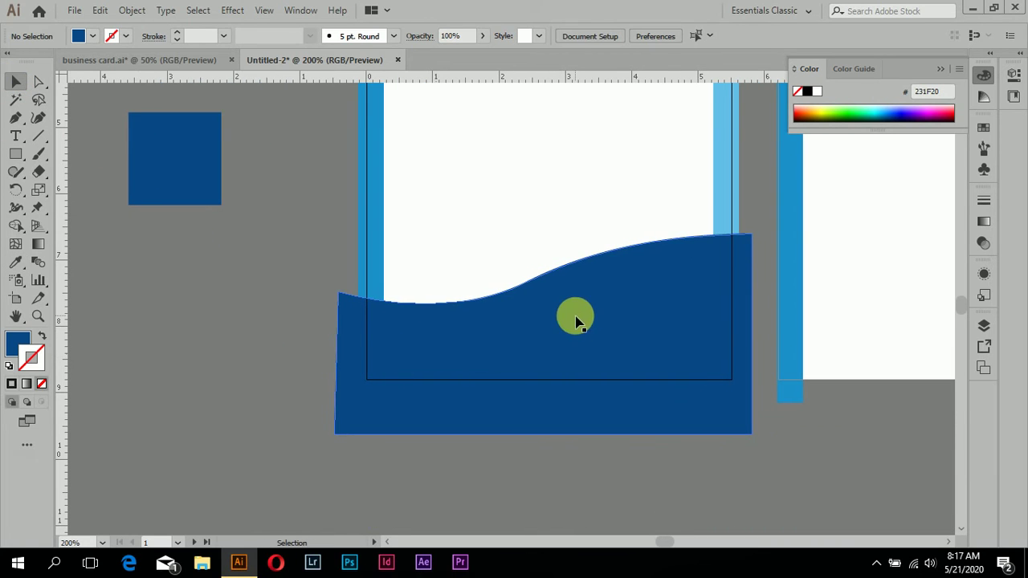
pyautogui.moveTo(575, 323); pyautogui.dragTo(579, 345)
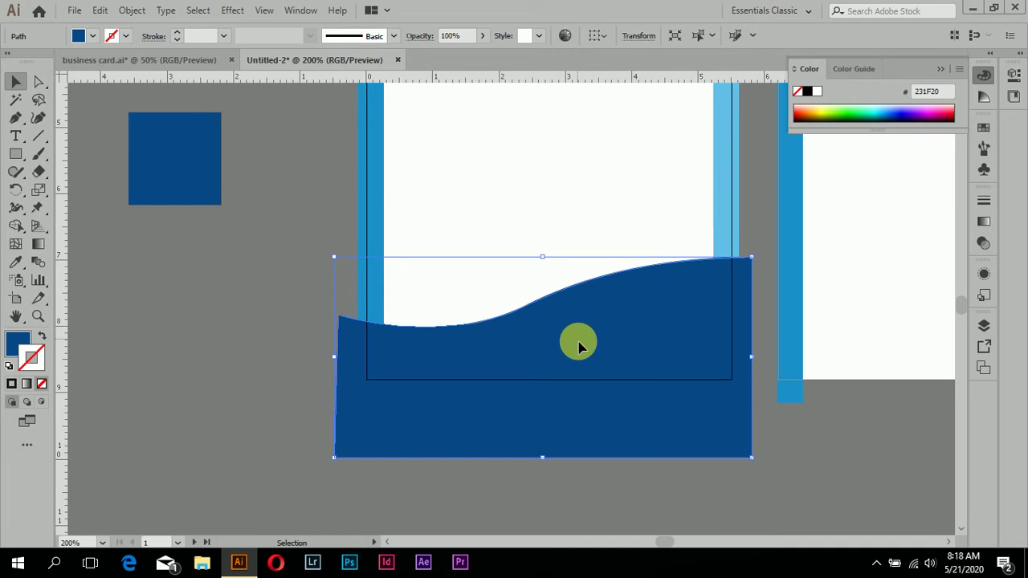
pyautogui.click(233, 347)
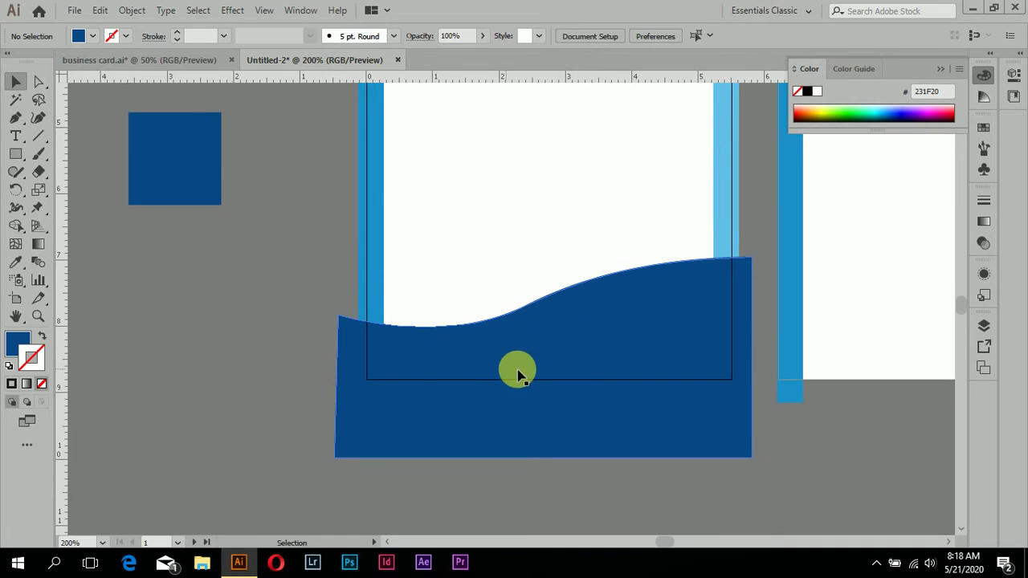
pyautogui.click(582, 351)
# Alt-drag a slightly left-shifted wave copy and send it backward behind the strips
pyautogui.press('v')
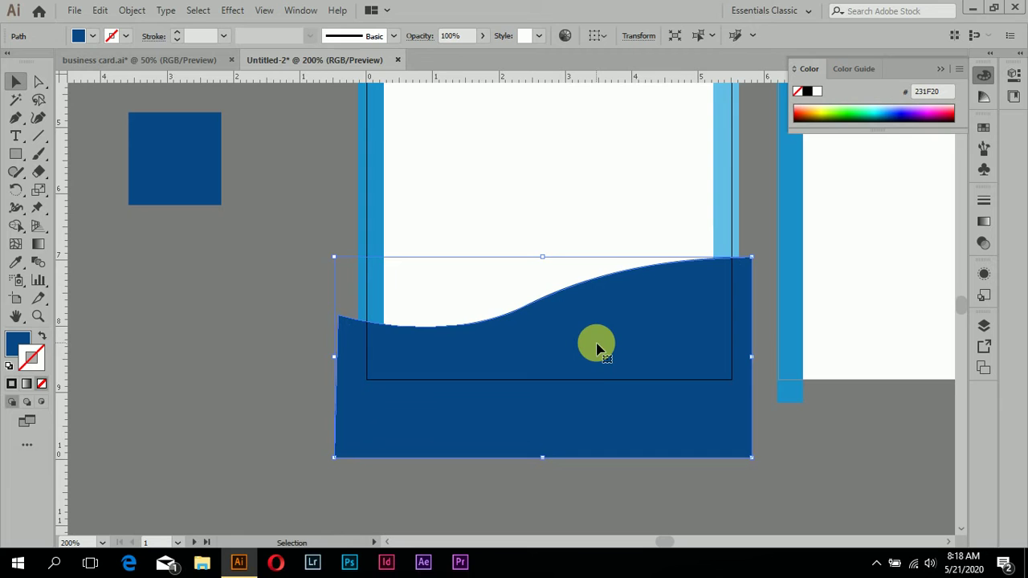
pyautogui.moveTo(597, 347); pyautogui.dragTo(594, 337)
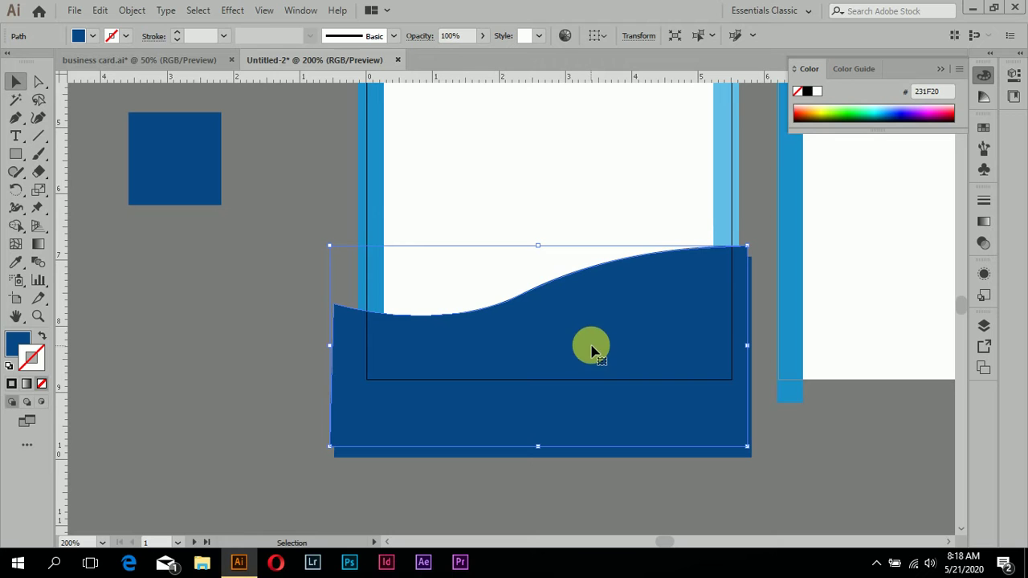
pyautogui.rightClick(586, 334)
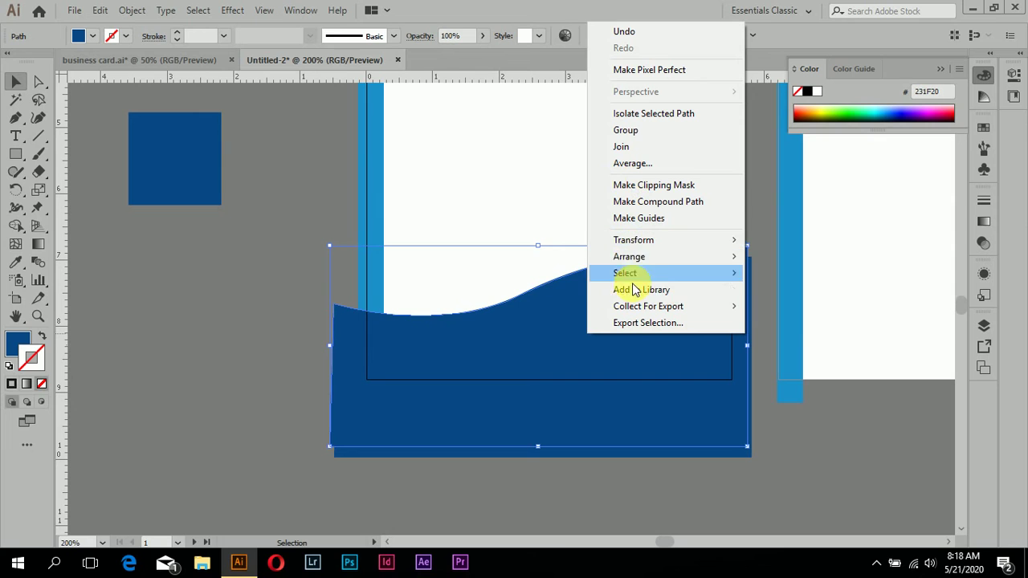
pyautogui.moveTo(628, 256)
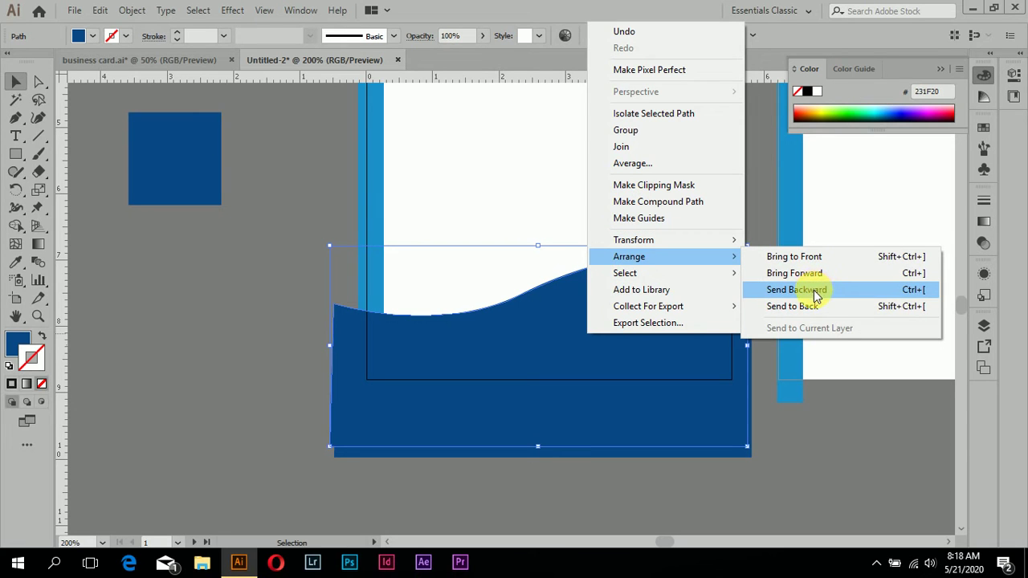
pyautogui.click(816, 307)
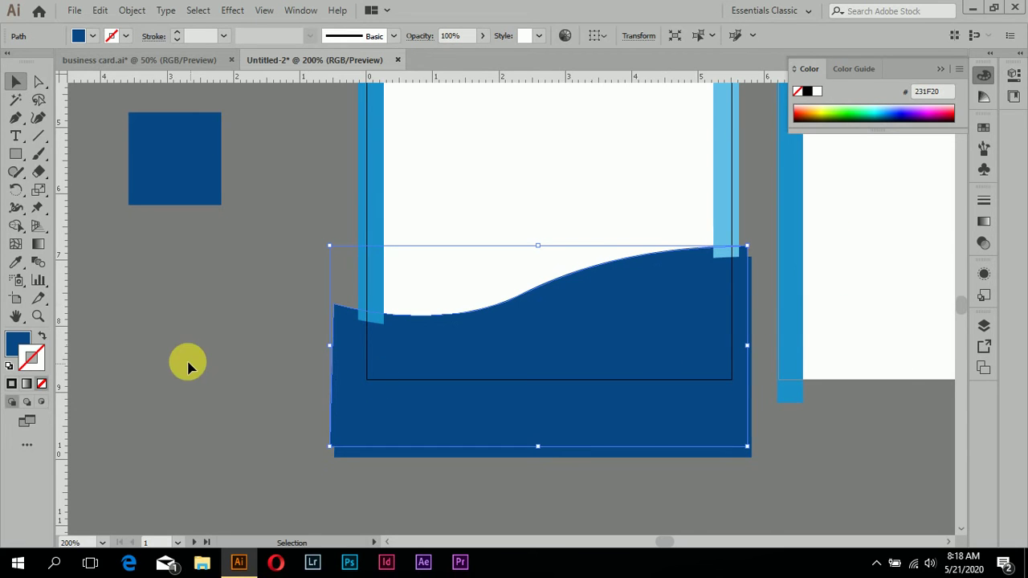
pyautogui.click(202, 347)
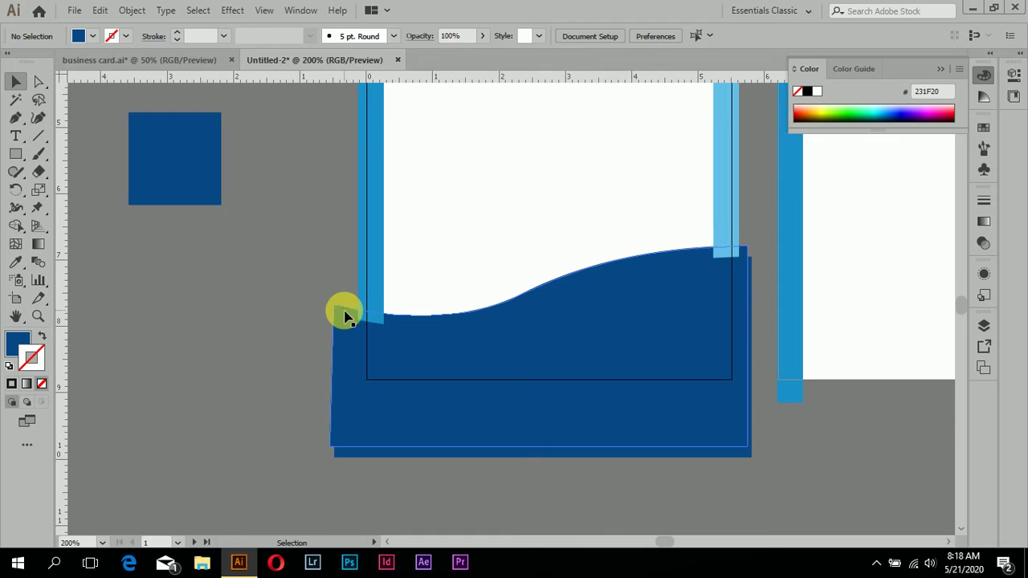
pyautogui.click(346, 315)
# Fill the wave with the medium-blue colour sampled from the swatch square with the Eyedropper
pyautogui.hscroll(-1, 184, 303)
pyautogui.scroll(3, 193, 308)
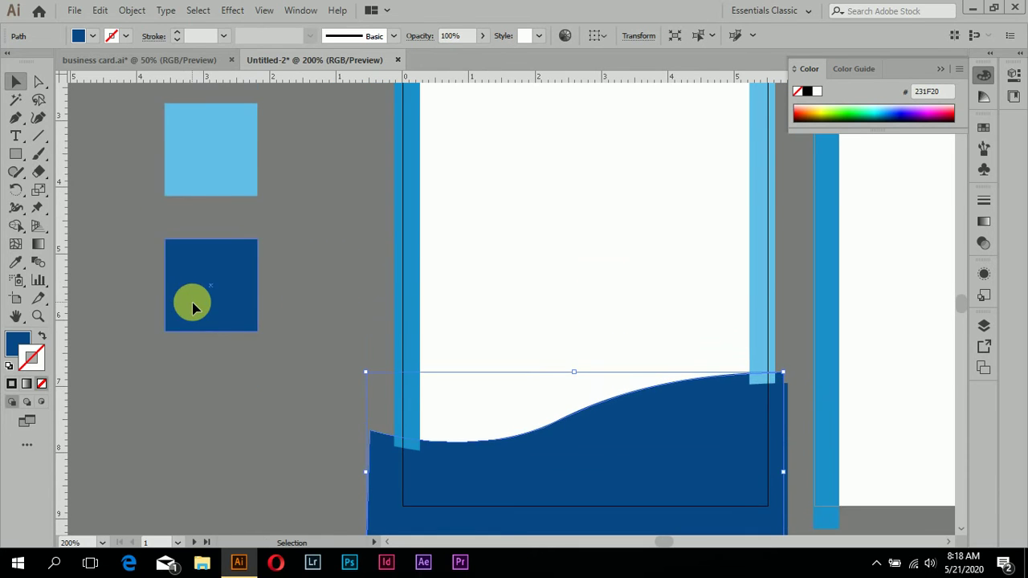
pyautogui.scroll(2, 193, 307)
pyautogui.scroll(1, 193, 300)
pyautogui.click(16, 261)
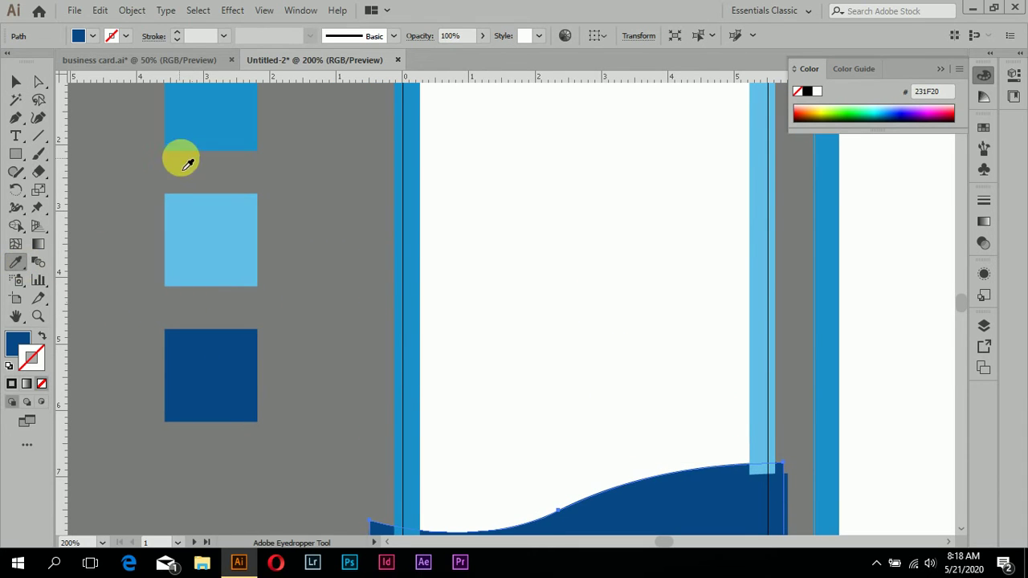
pyautogui.click(213, 132)
pyautogui.scroll(-2, 626, 340)
pyautogui.scroll(-1, 634, 344)
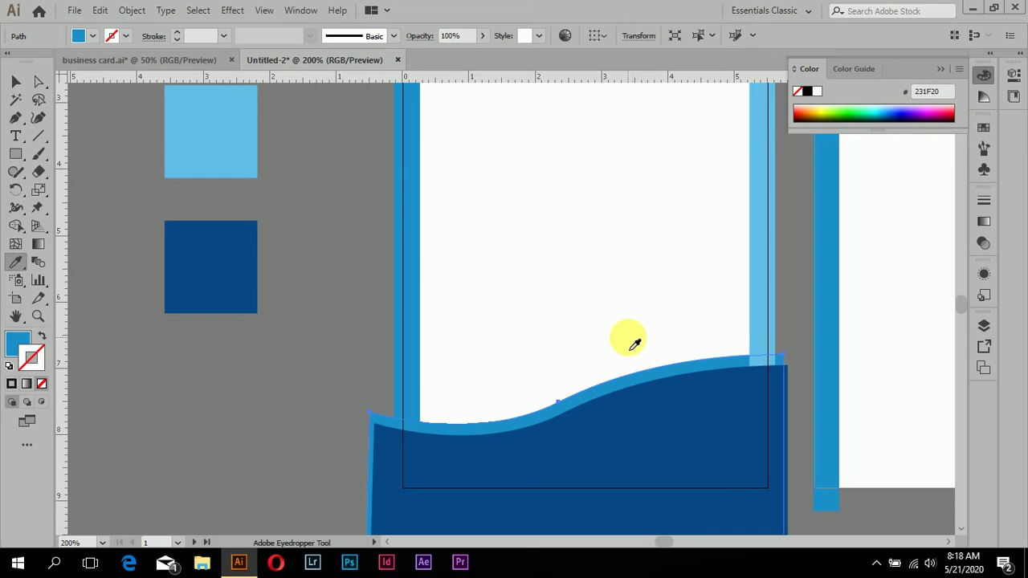
pyautogui.click(16, 81)
pyautogui.click(258, 415)
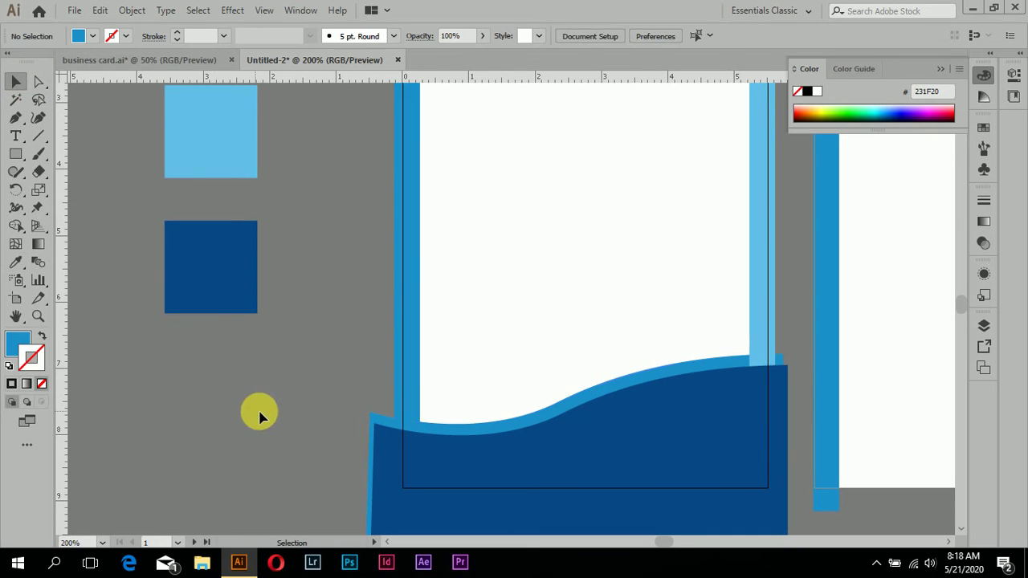
# Alt-drag a copy of the wave slightly upward so it peeks above the dark blue wave
pyautogui.click(635, 382)
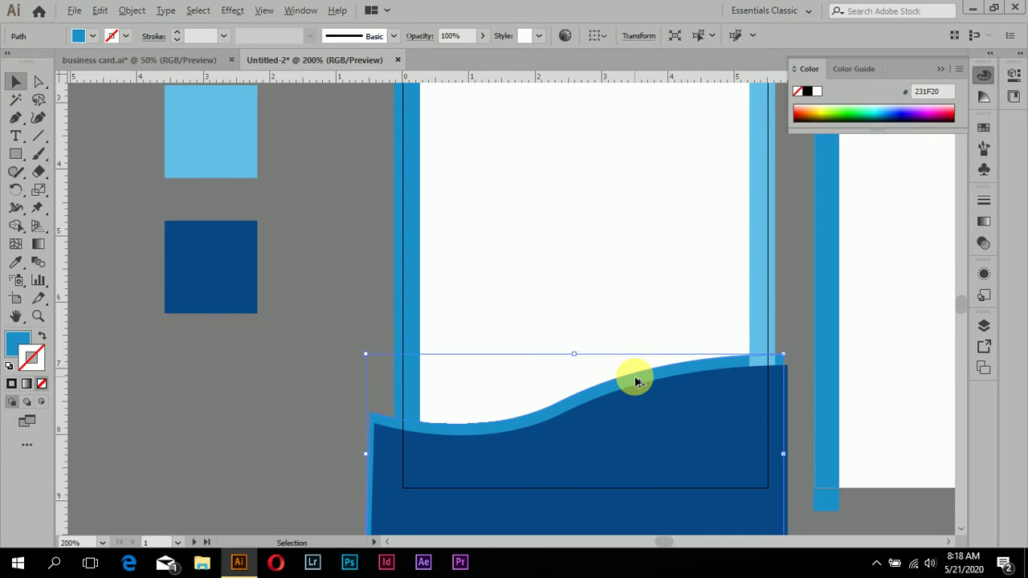
pyautogui.moveTo(634, 382); pyautogui.dragTo(639, 370)
pyautogui.click(361, 388)
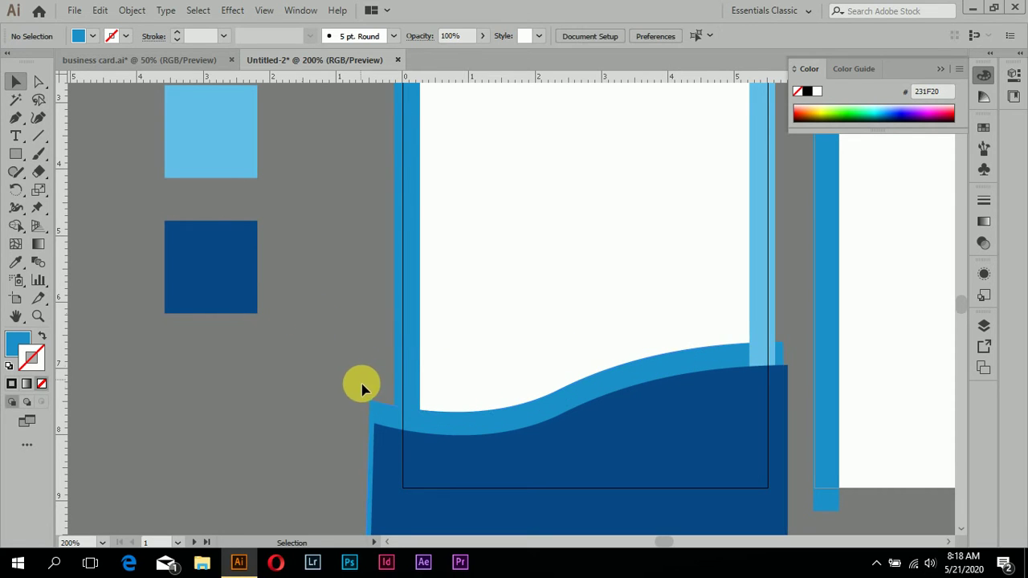
pyautogui.click(381, 408)
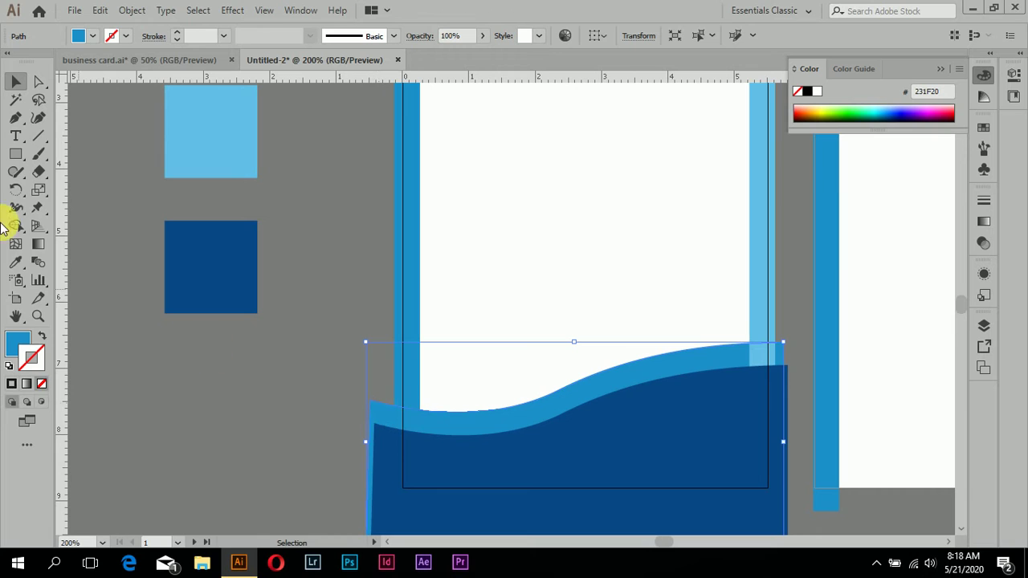
# Try light blue on the raised band, then undo it to keep medium blue
pyautogui.click(16, 262)
pyautogui.scroll(1, 381, 195)
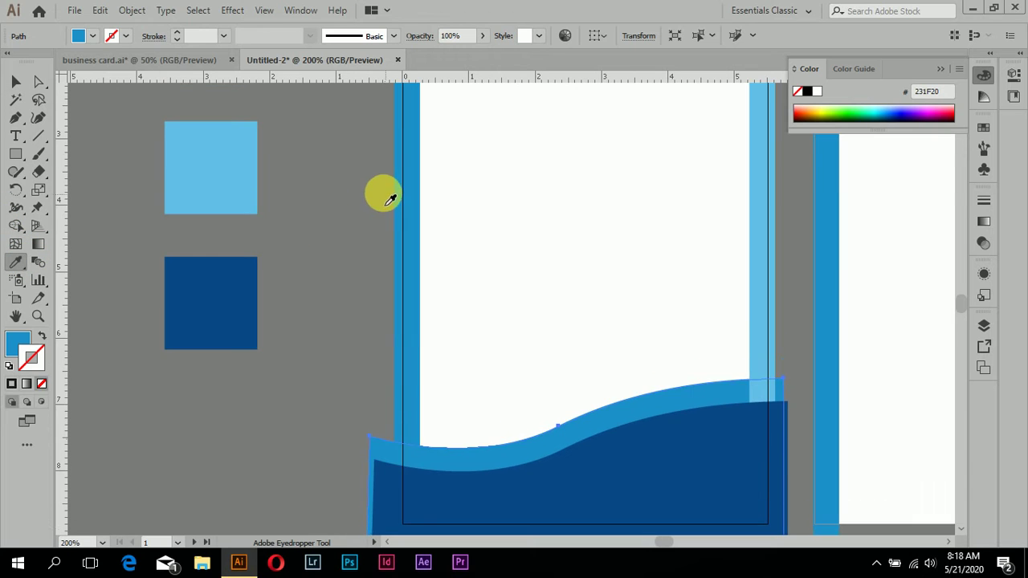
pyautogui.scroll(2, 294, 197)
pyautogui.click(225, 228)
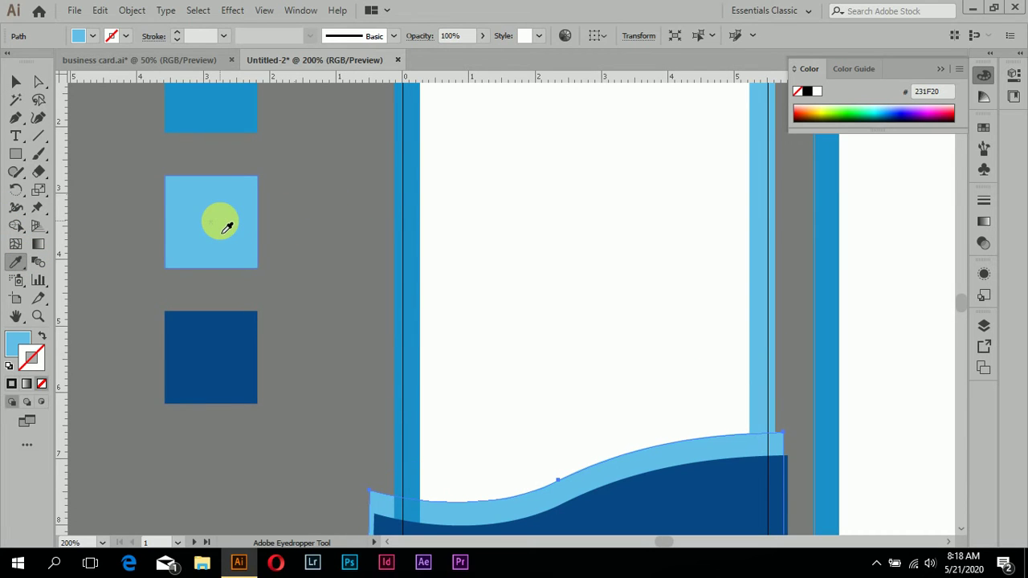
pyautogui.hotkey('ctrl', 'z')
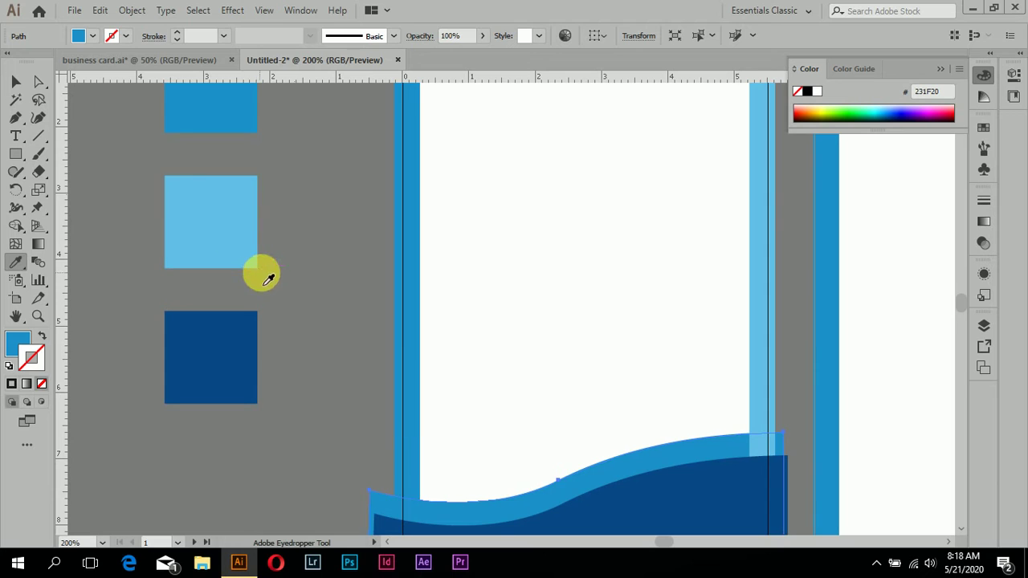
pyautogui.scroll(-2, 401, 329)
pyautogui.scroll(-3, 466, 343)
pyautogui.click(16, 81)
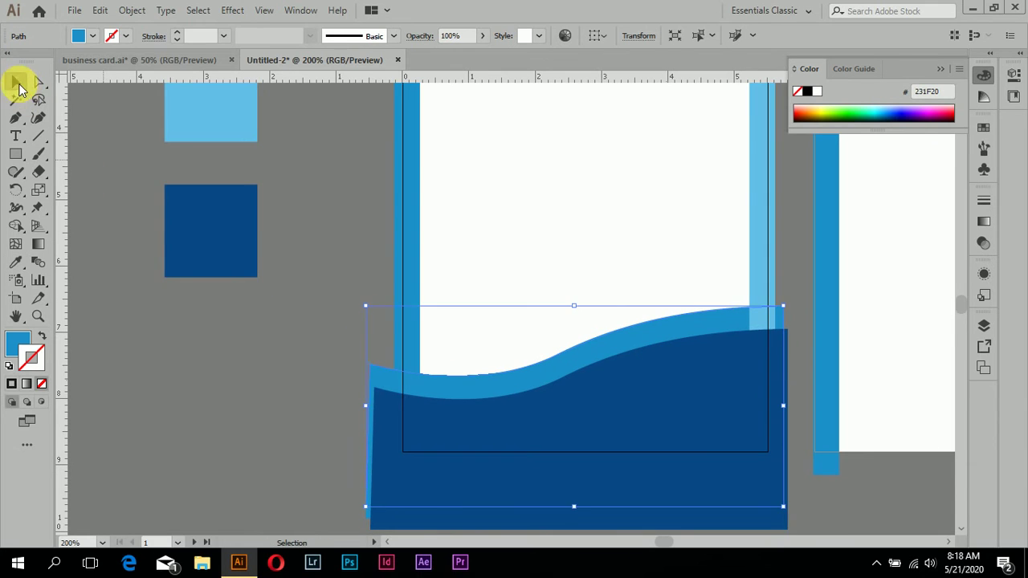
pyautogui.click(233, 233)
pyautogui.scroll(2, 659, 429)
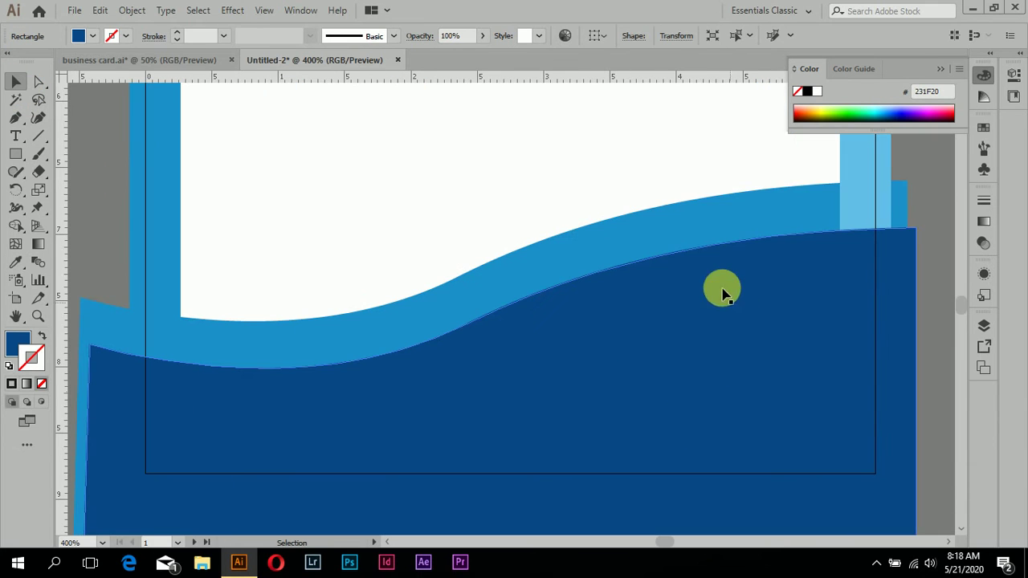
# Move the medium-blue wave out to the left and back into place behind the dark wave
pyautogui.click(722, 210)
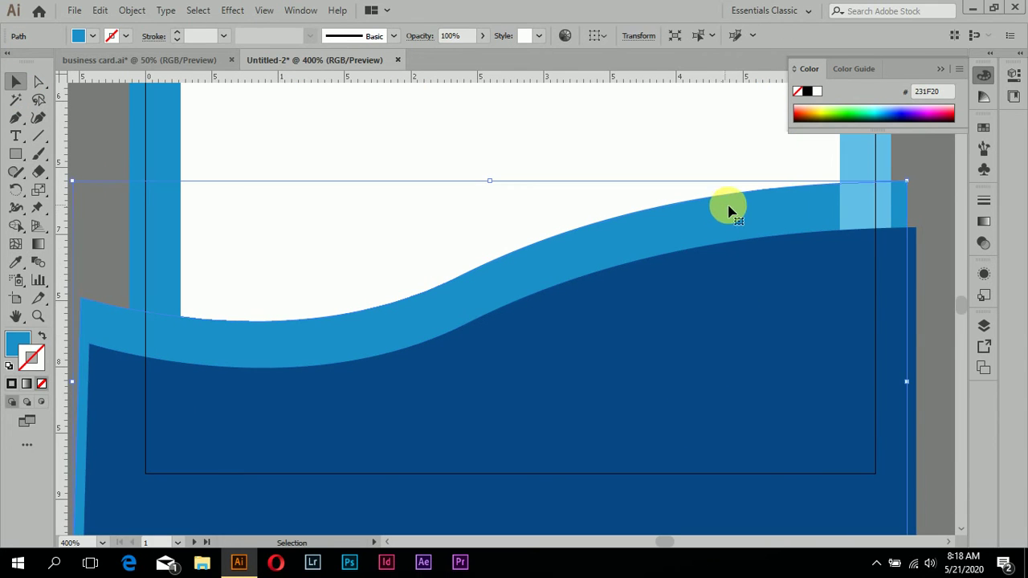
pyautogui.click(947, 240)
pyautogui.scroll(-5, 561, 270)
pyautogui.scroll(3, 548, 288)
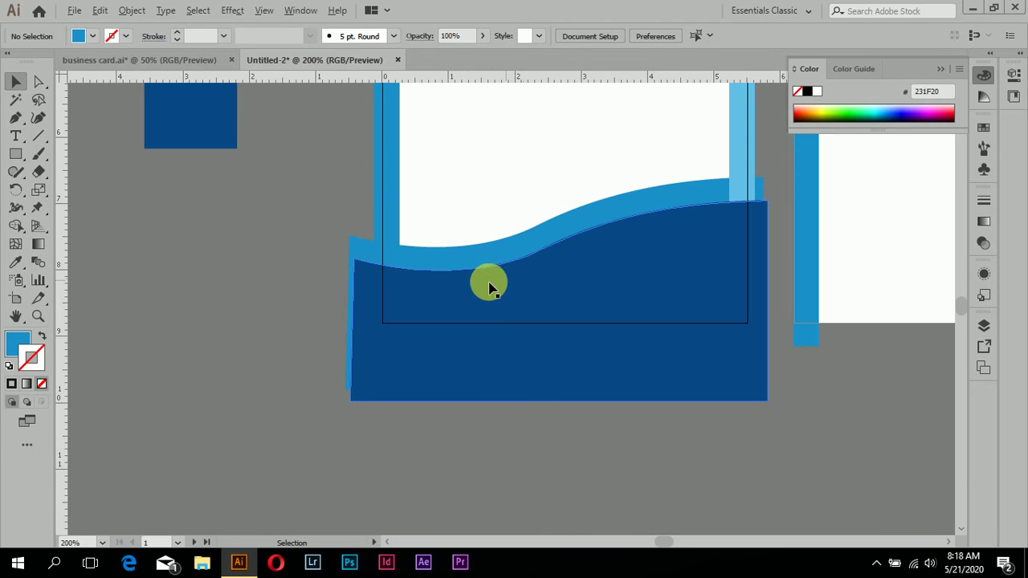
pyautogui.moveTo(612, 215)
pyautogui.mouseDown()
pyautogui.moveTo(237, 311)
pyautogui.moveTo(141, 362)
pyautogui.mouseUp()
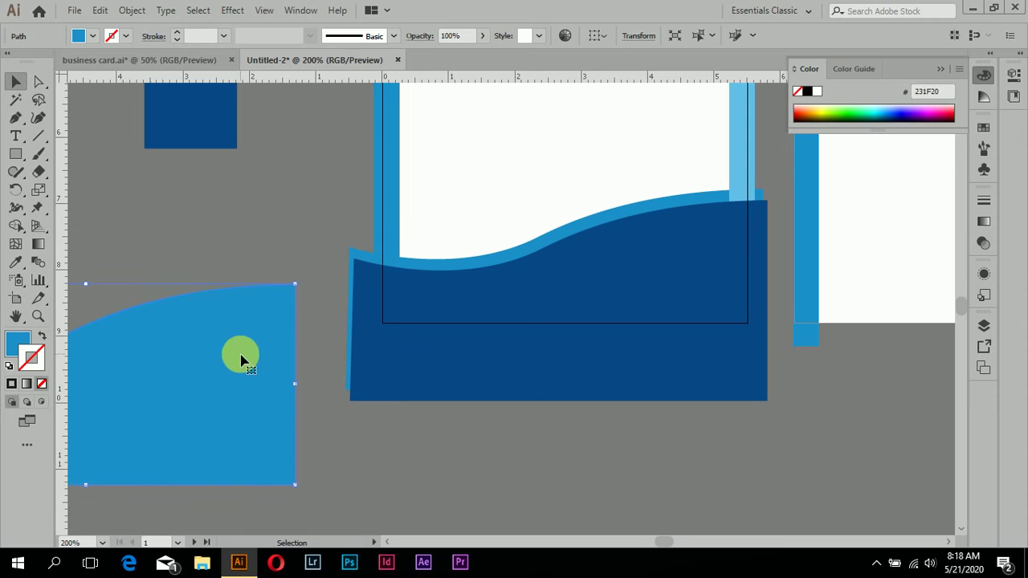
pyautogui.moveTo(231, 367); pyautogui.dragTo(525, 303)
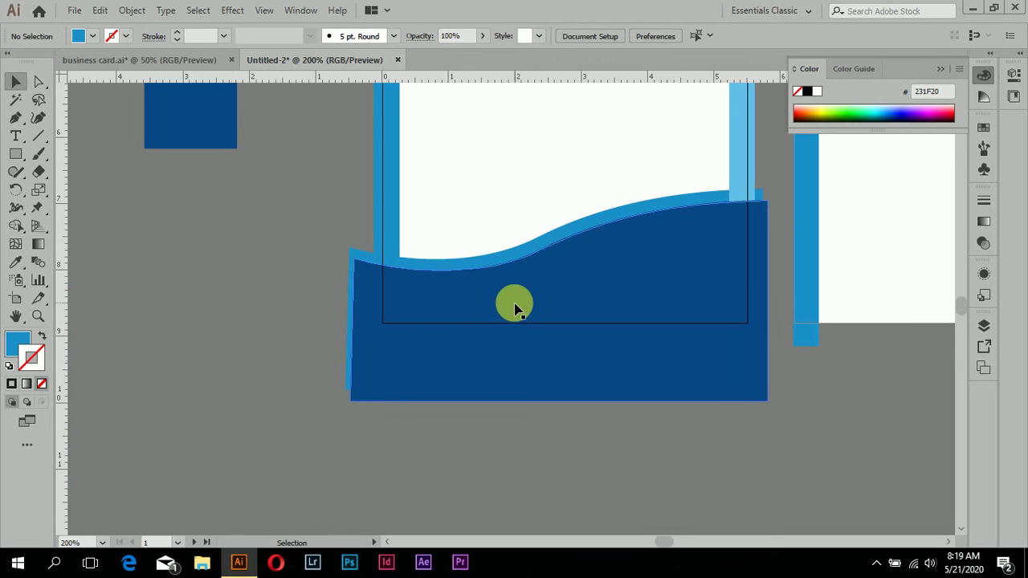
# Alt-drag a second medium-blue wave copy about 0.39 cm higher and select it
pyautogui.scroll(1, 525, 303)
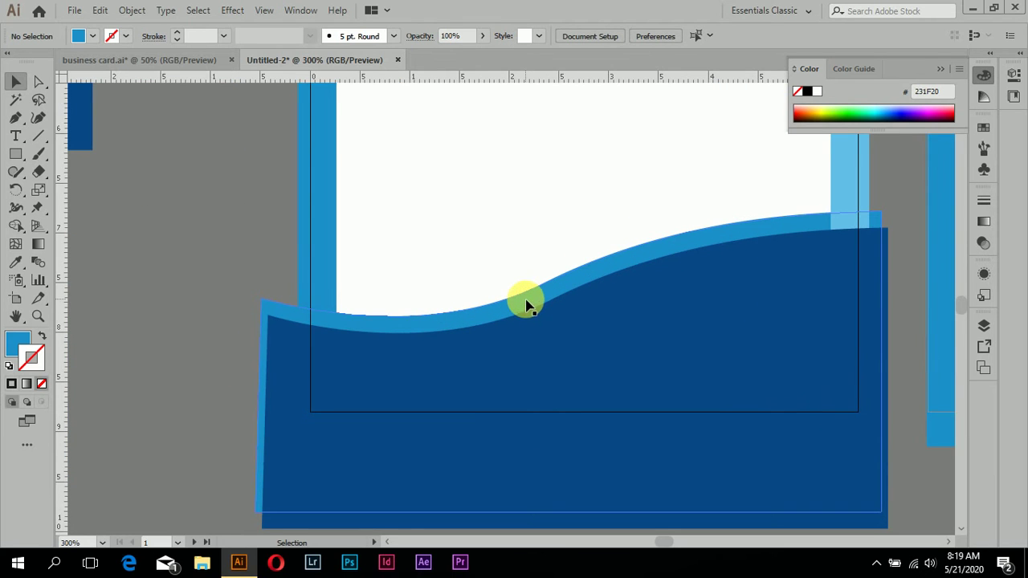
pyautogui.click(526, 305)
pyautogui.moveTo(526, 304); pyautogui.dragTo(527, 264)
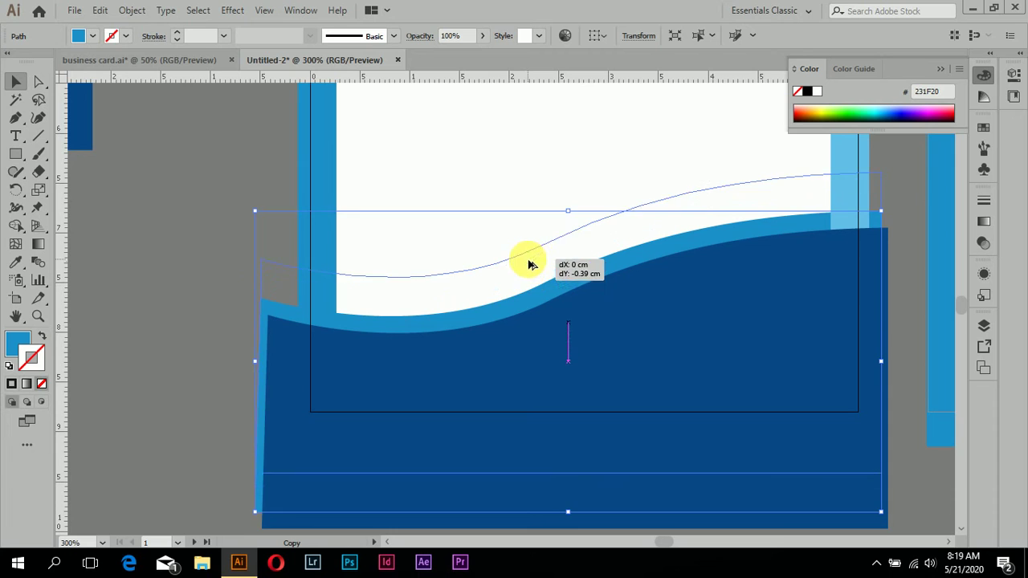
pyautogui.click(425, 233)
pyautogui.click(437, 281)
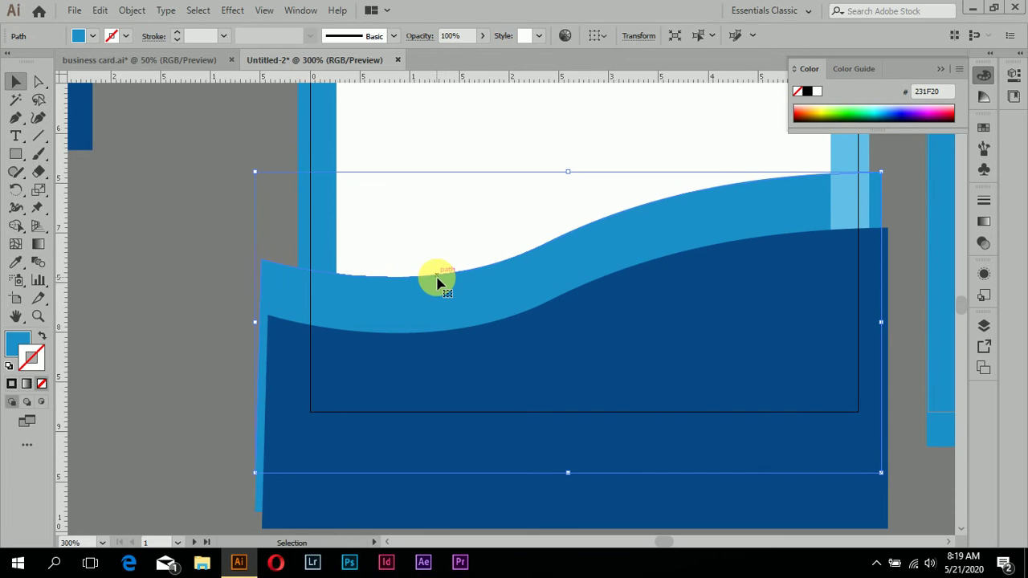
# Pan to the raised wave copy and select the light-blue wave
pyautogui.scroll(3, 149, 201)
pyautogui.scroll(3, 145, 188)
pyautogui.hscroll(-1, 141, 189)
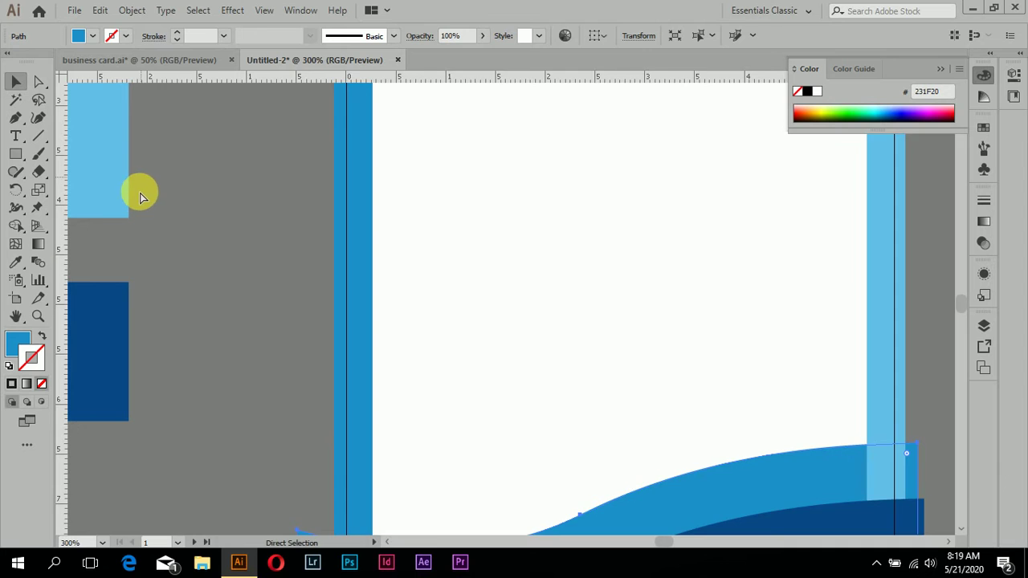
pyautogui.scroll(2, 140, 197)
pyautogui.hscroll(-2, 140, 197)
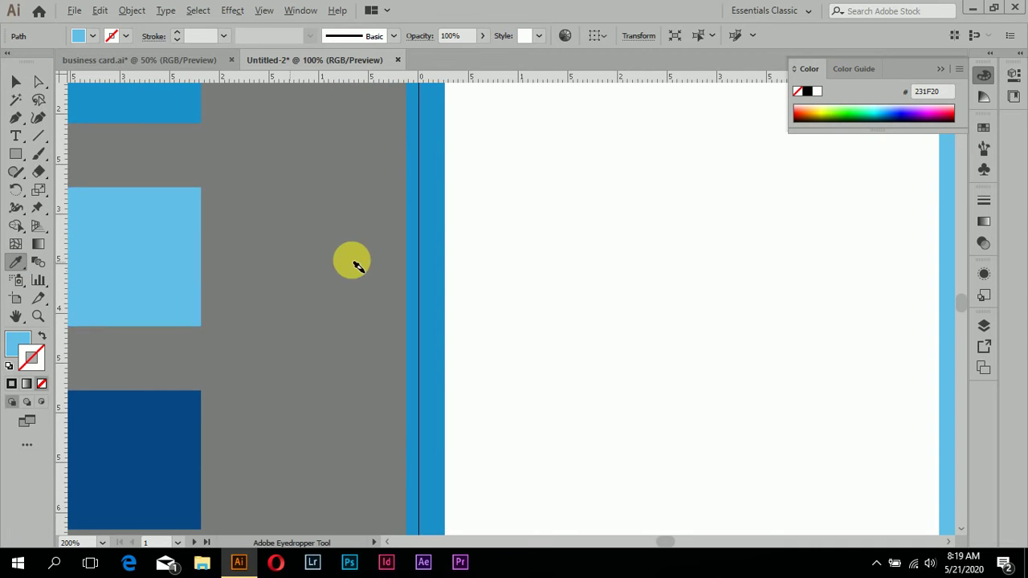
pyautogui.scroll(-5, 354, 265)
pyautogui.scroll(3, 498, 327)
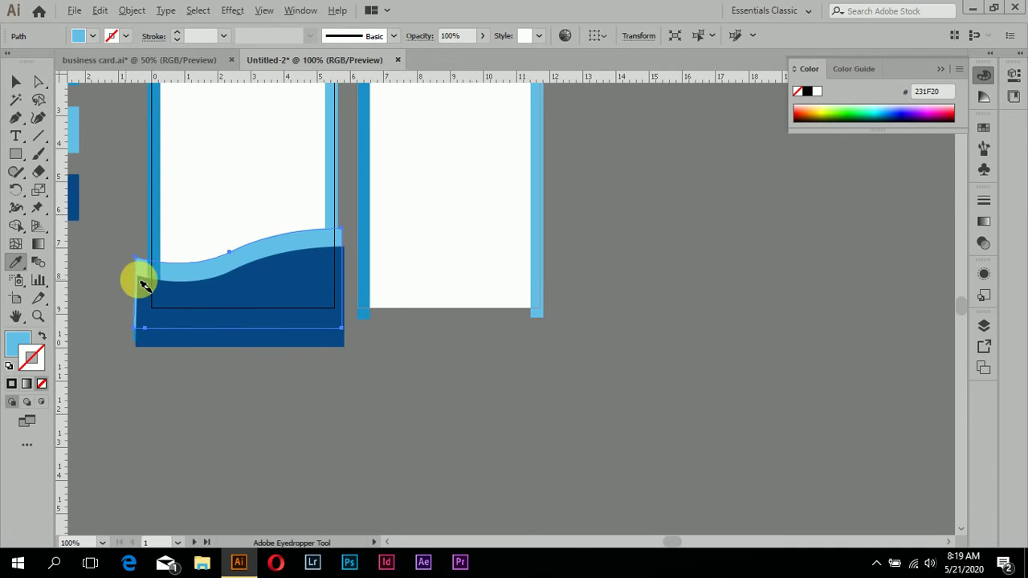
pyautogui.scroll(1, 143, 280)
pyautogui.click(127, 127)
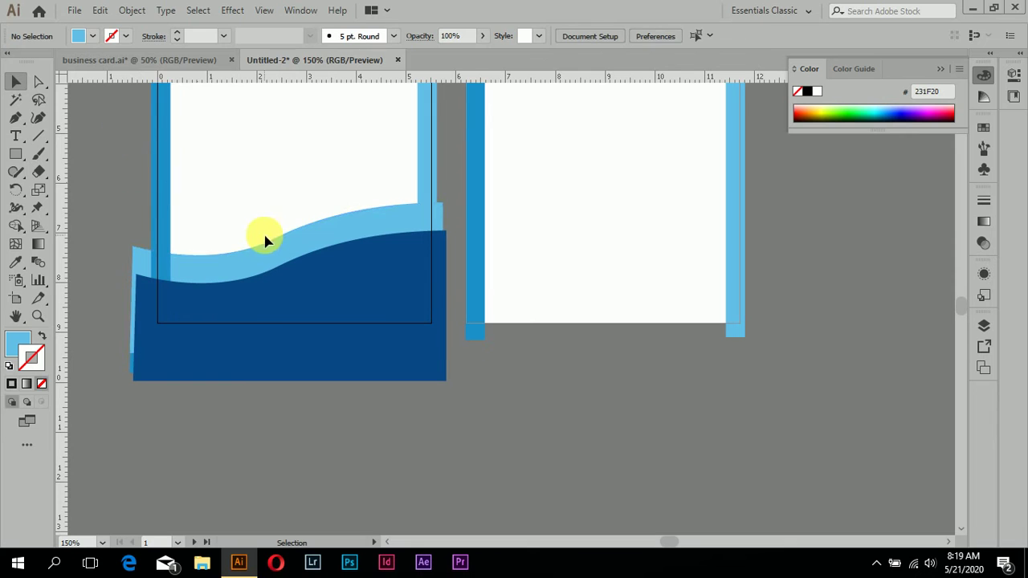
# Send the light-blue wave to the back, behind the medium and dark bands
pyautogui.rightClick(273, 238)
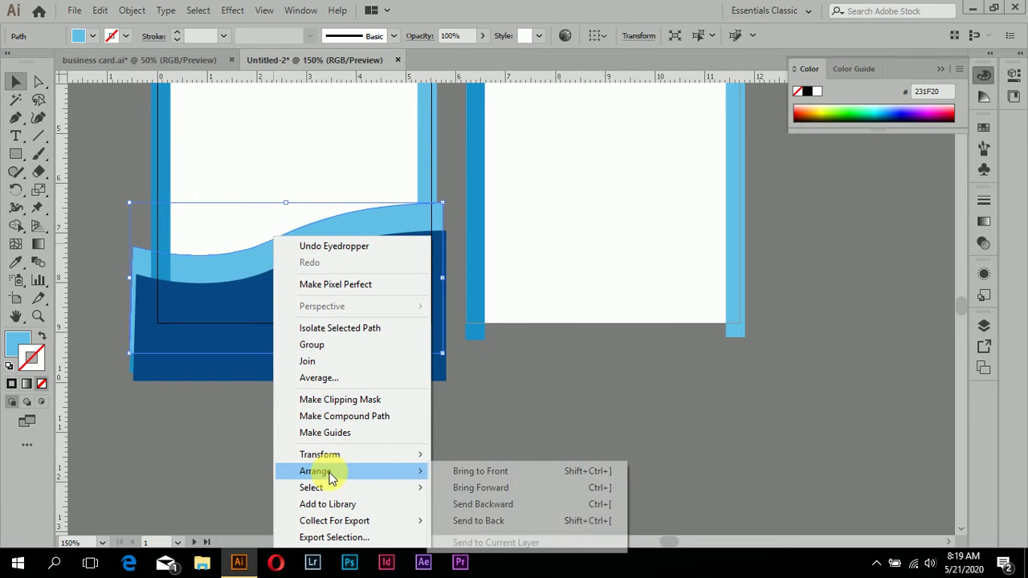
pyautogui.click(474, 519)
pyautogui.click(257, 419)
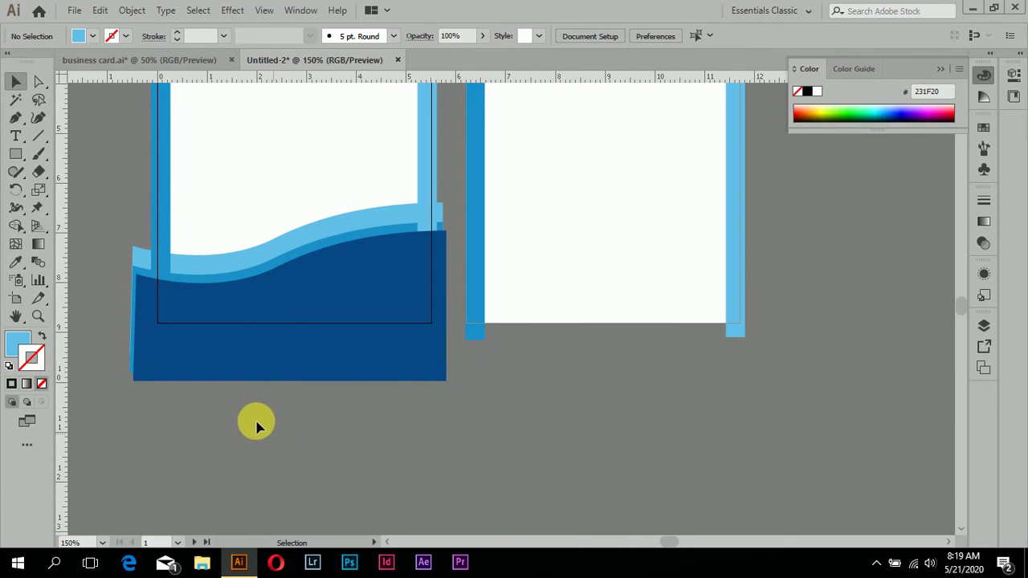
pyautogui.scroll(1, 252, 396)
pyautogui.hscroll(-1, 206, 367)
pyautogui.hscroll(-2, 217, 363)
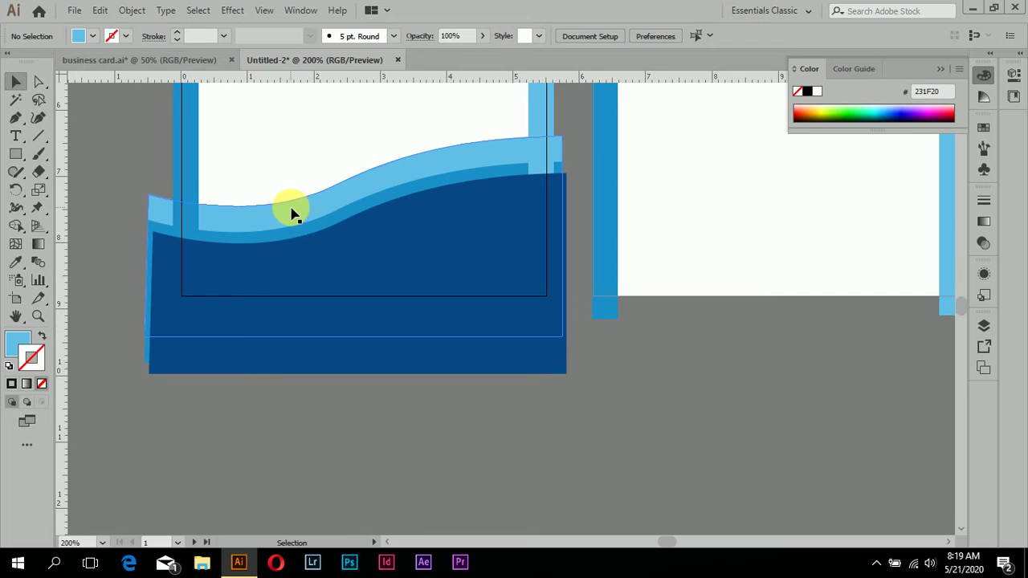
# Lower the light-blue wave slightly and check the dark wave's context options without changes
pyautogui.moveTo(291, 210); pyautogui.dragTo(294, 222)
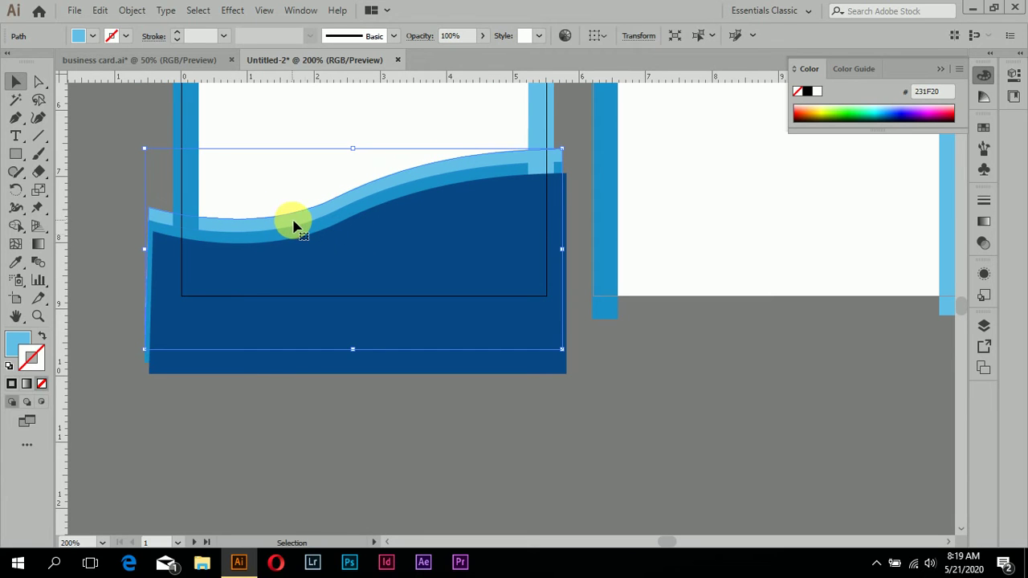
pyautogui.click(379, 386)
pyautogui.scroll(1, 448, 319)
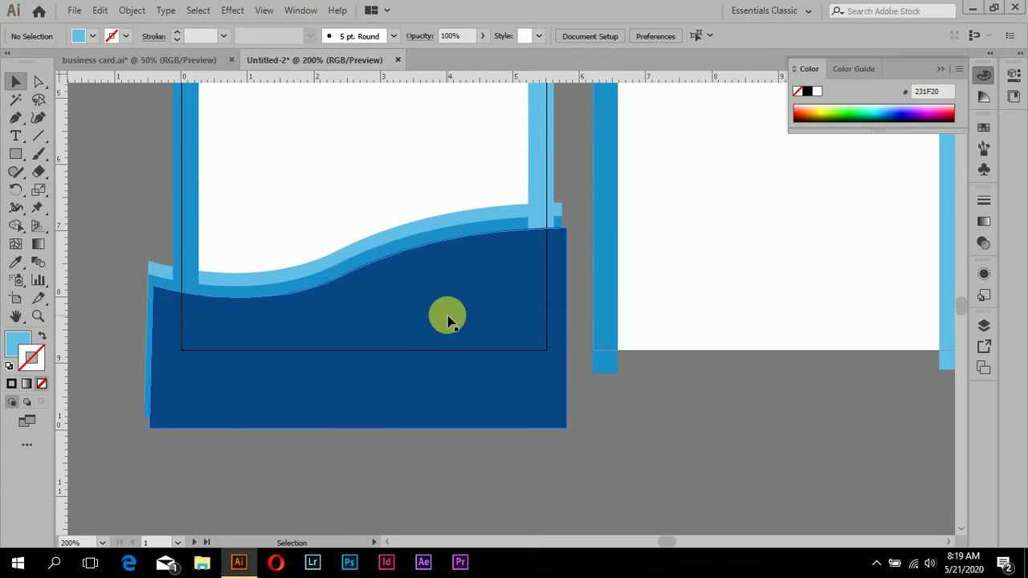
pyautogui.click(493, 278)
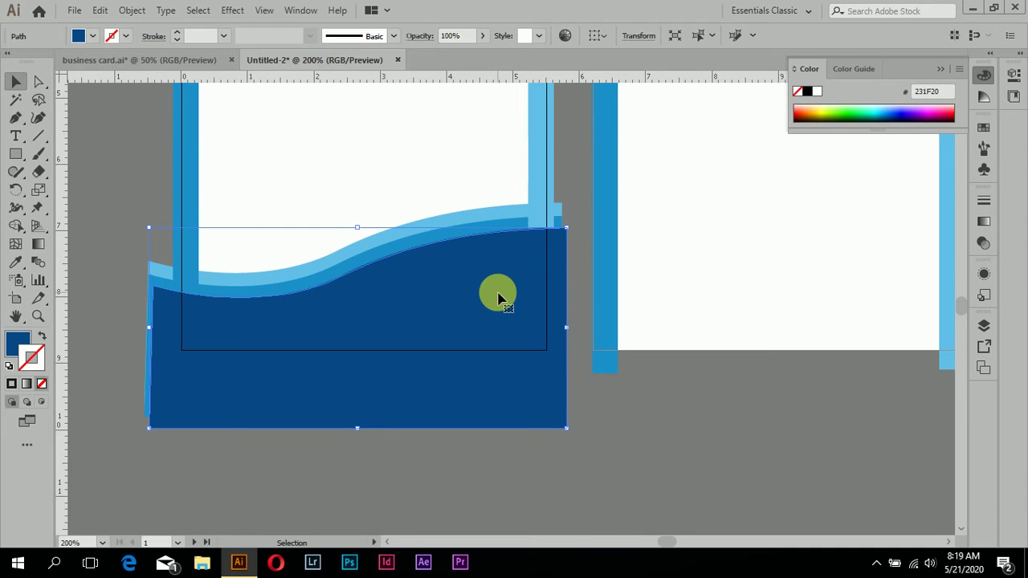
pyautogui.rightClick(496, 297)
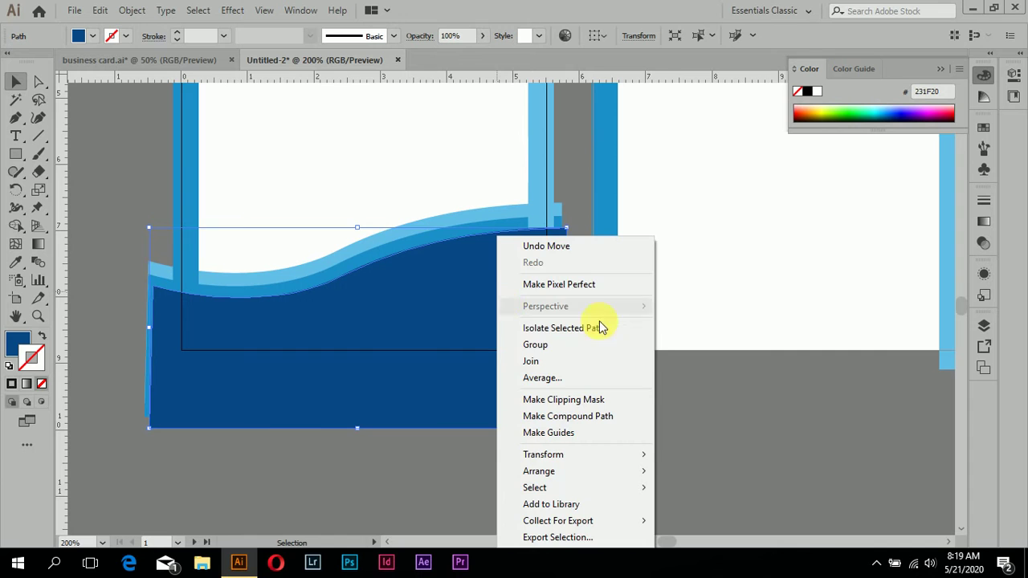
pyautogui.click(743, 453)
pyautogui.scroll(2, 172, 223)
pyautogui.scroll(2, 173, 223)
# Bring the first card's light-blue edge strips in front of the wave bands
pyautogui.moveTo(202, 137)
pyautogui.mouseDown()
pyautogui.moveTo(549, 237)
pyautogui.moveTo(544, 220)
pyautogui.mouseUp()
pyautogui.rightClick(538, 209)
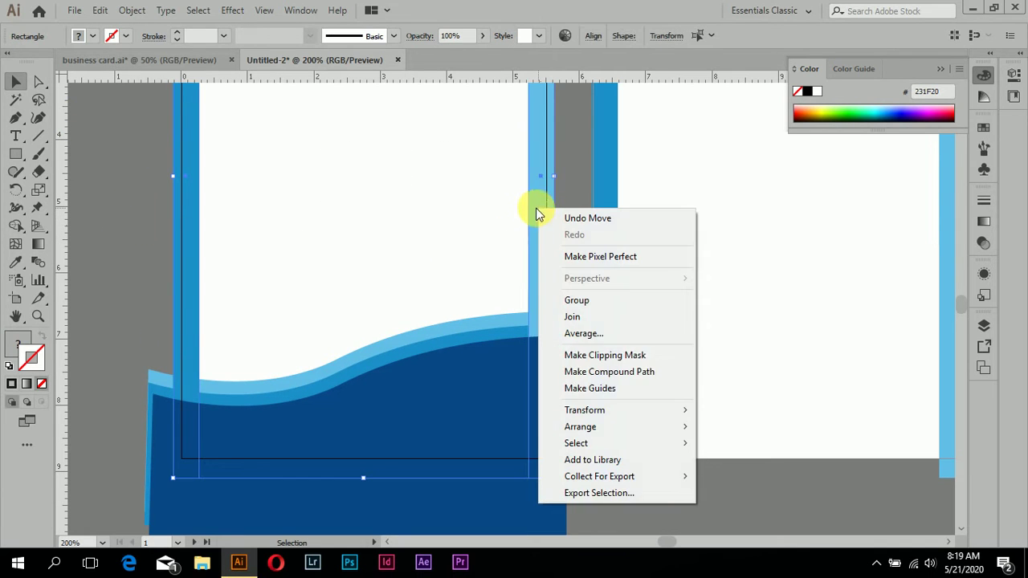
pyautogui.moveTo(580, 426)
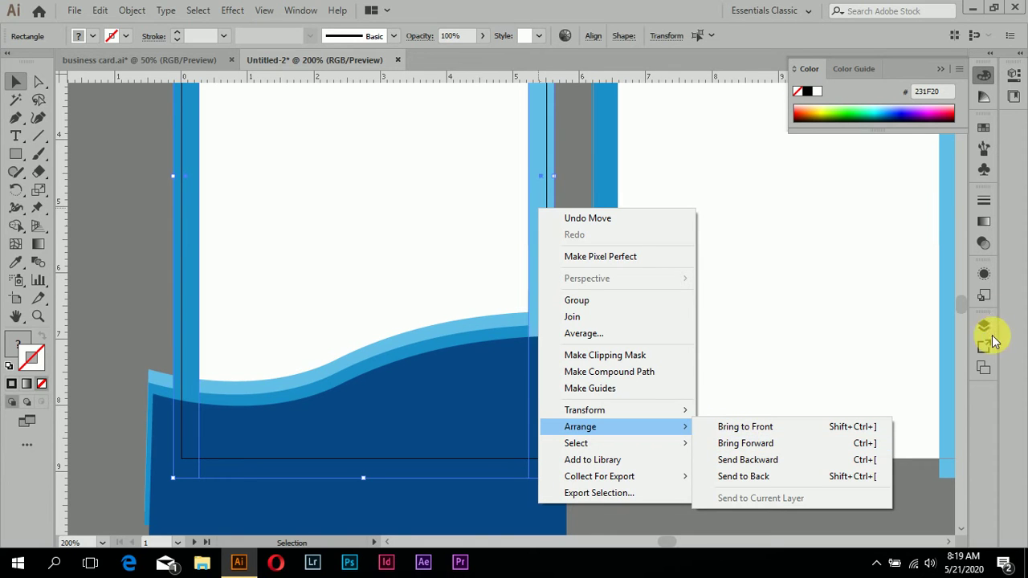
pyautogui.click(753, 447)
pyautogui.click(733, 518)
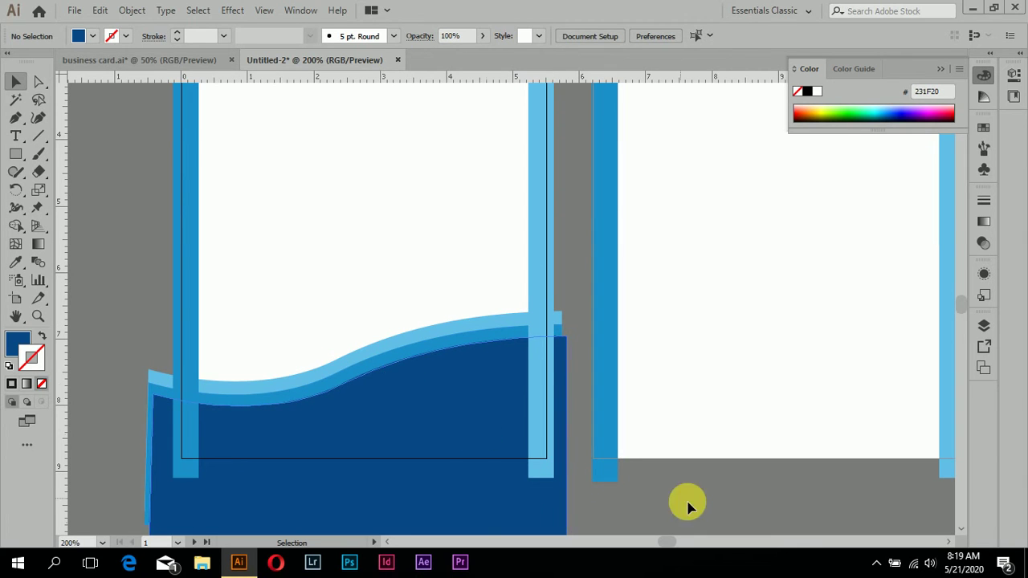
# Open the Windows Start menu over Illustrator
pyautogui.scroll(-1, 494, 310)
pyautogui.scroll(-3, 494, 311)
pyautogui.scroll(4, 481, 298)
pyautogui.press('super')
pyautogui.hscroll(3, 463, 286)
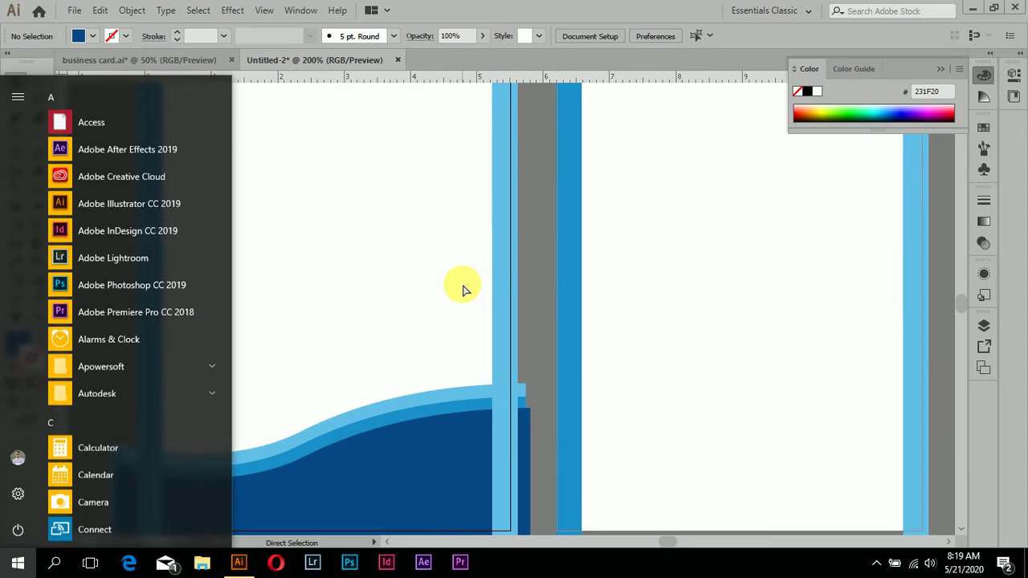
# Close the Start menu and zoom out to show both whole cards
pyautogui.press('super')
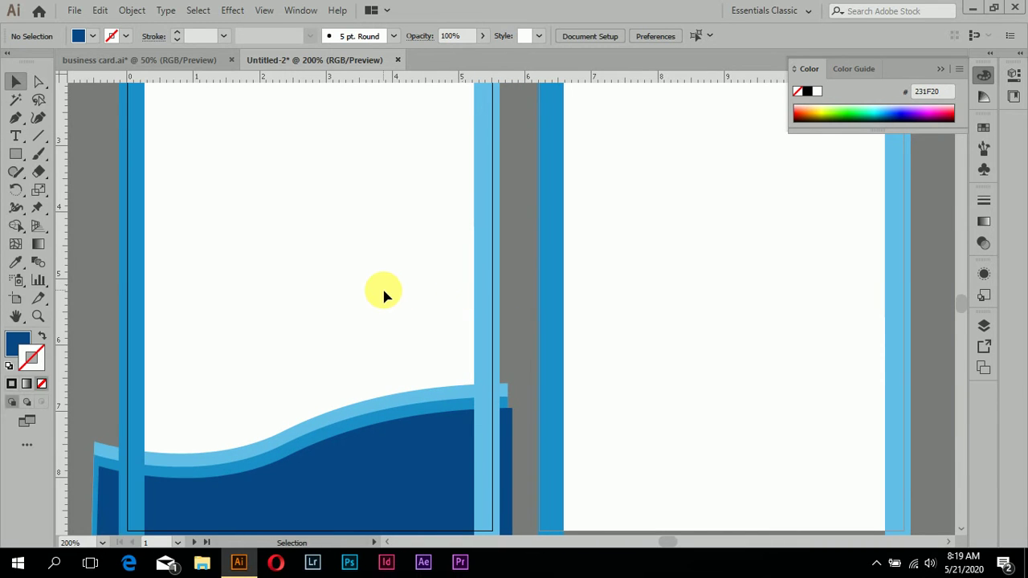
pyautogui.scroll(-1, 383, 293)
pyautogui.scroll(-1, 384, 301)
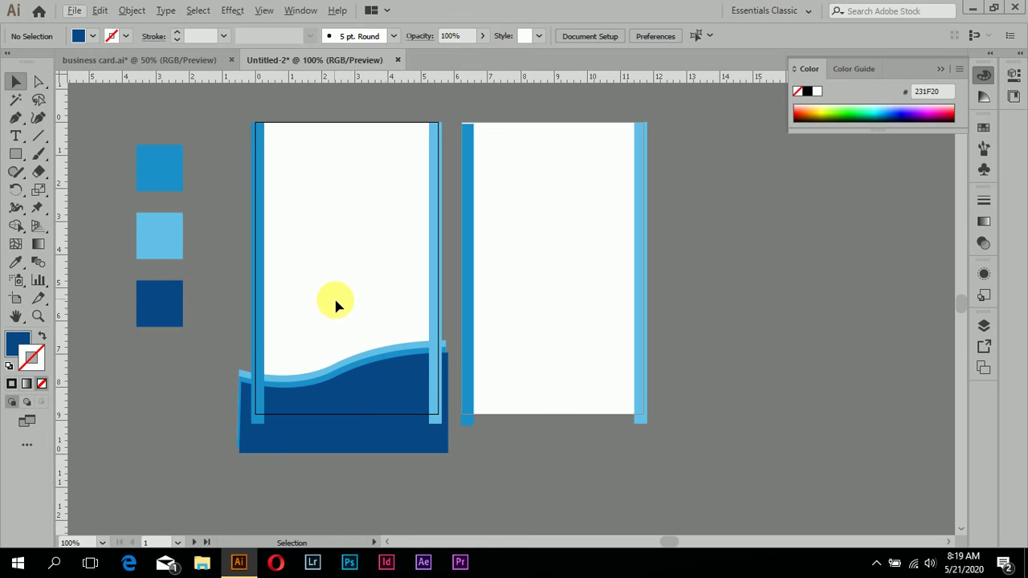
pyautogui.scroll(1, 335, 298)
pyautogui.scroll(-1, 418, 417)
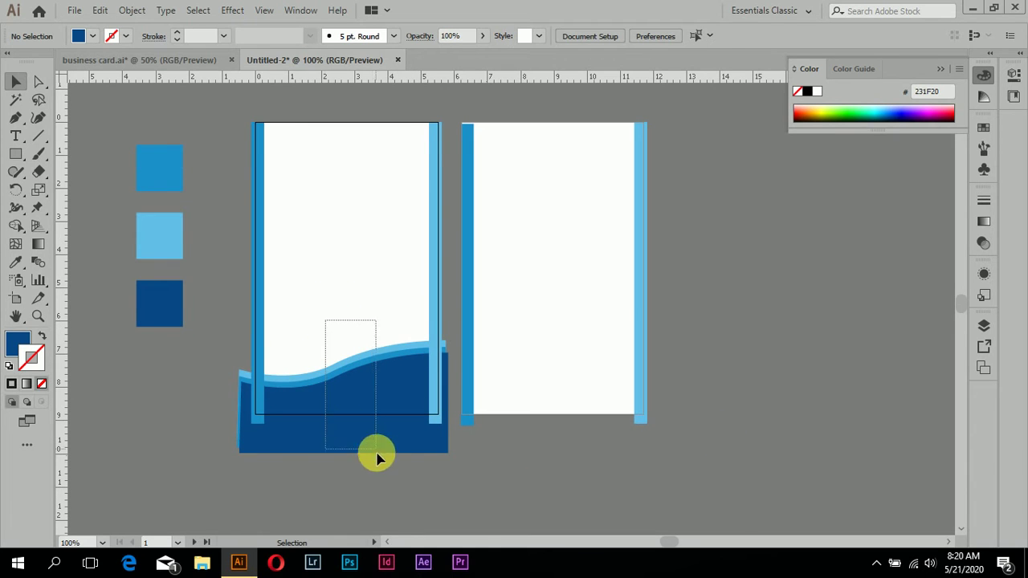
# Select the first card's whole wave group and drag a copy onto the second card
pyautogui.moveTo(325, 325); pyautogui.dragTo(395, 457)
pyautogui.press('a')
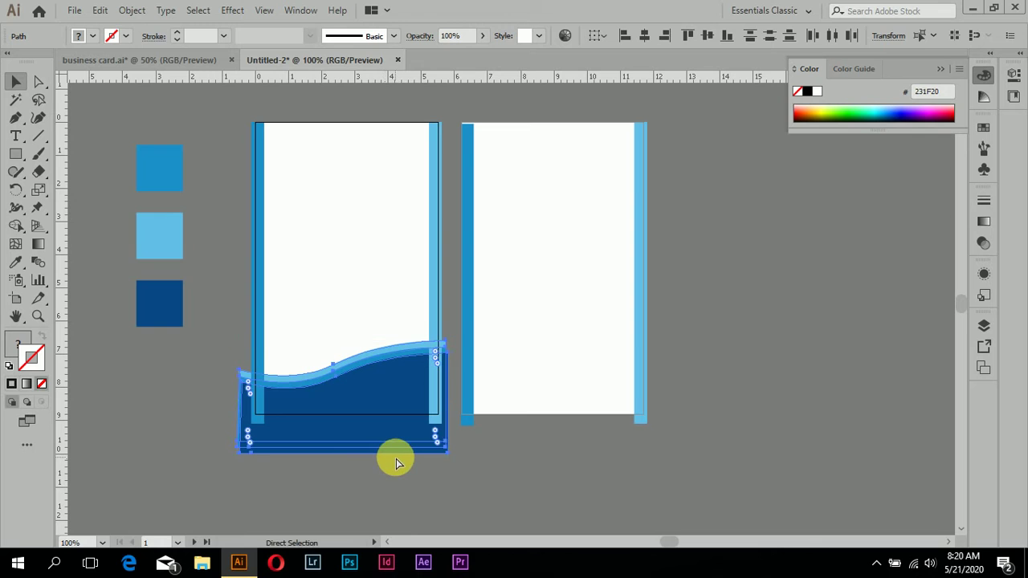
pyautogui.press('v')
pyautogui.moveTo(417, 394); pyautogui.dragTo(597, 361)
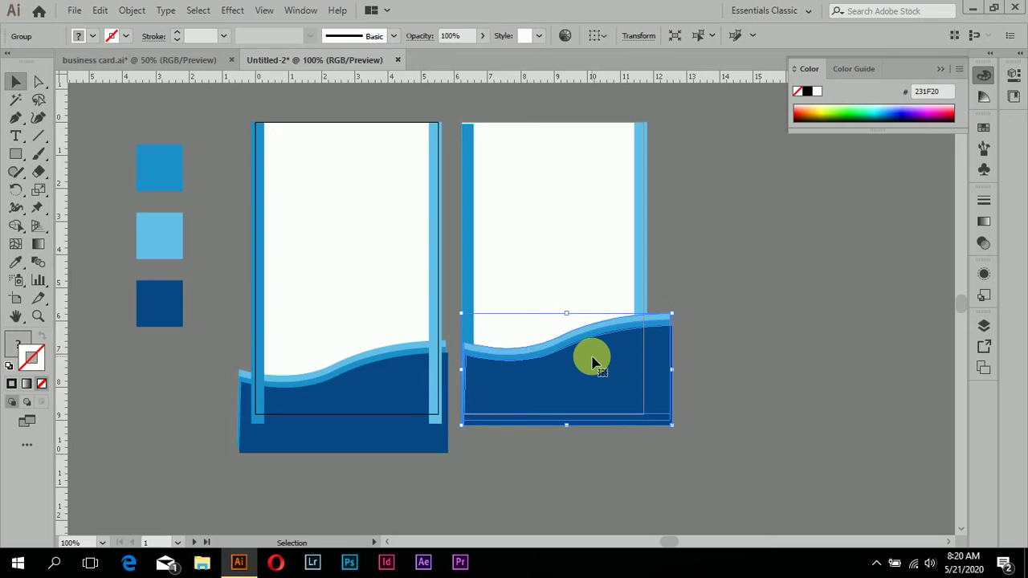
# Reflect the copied wave group across the vertical axis
pyautogui.rightClick(596, 361)
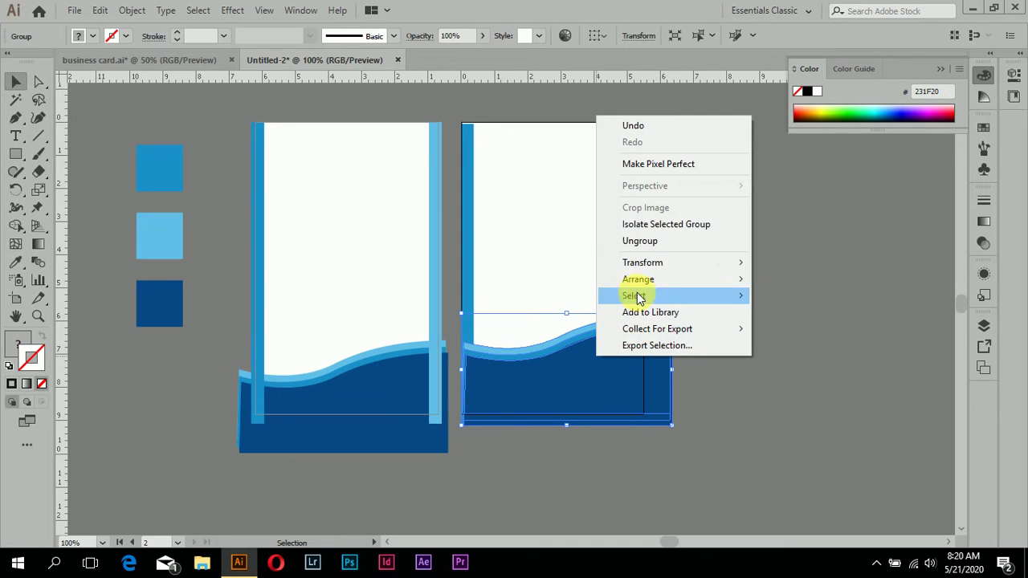
pyautogui.moveTo(643, 262)
pyautogui.click(806, 318)
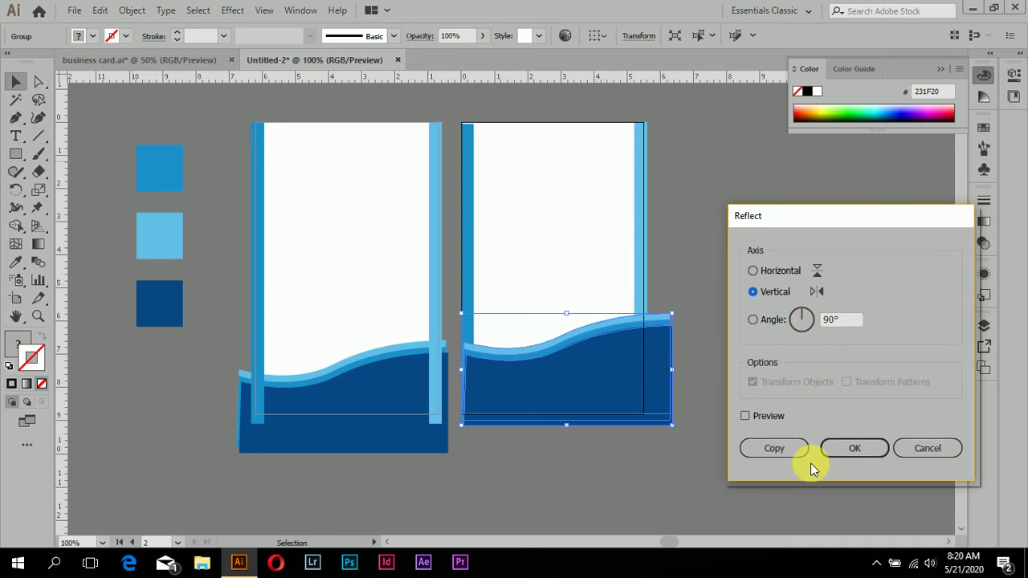
pyautogui.click(770, 294)
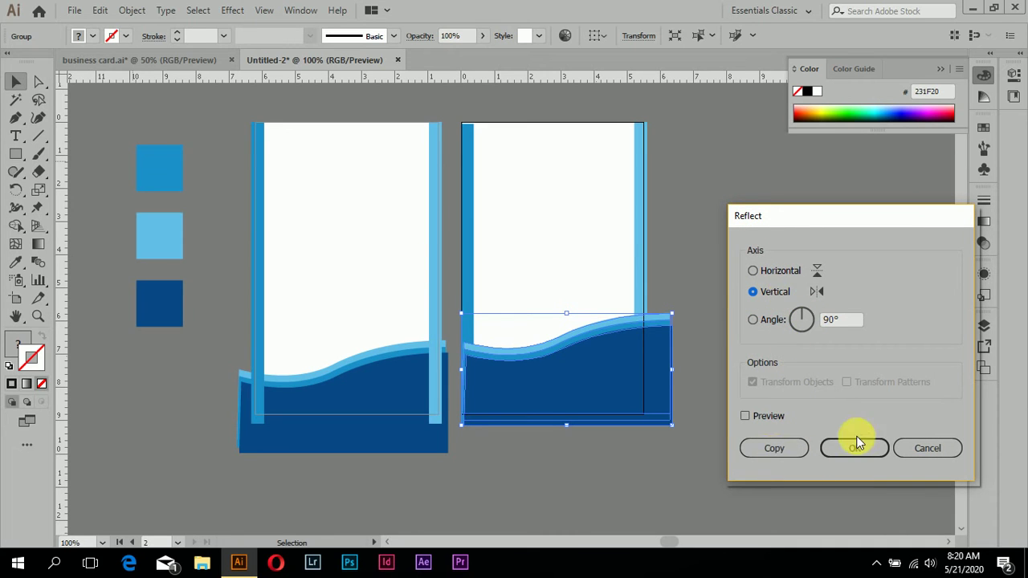
pyautogui.click(769, 416)
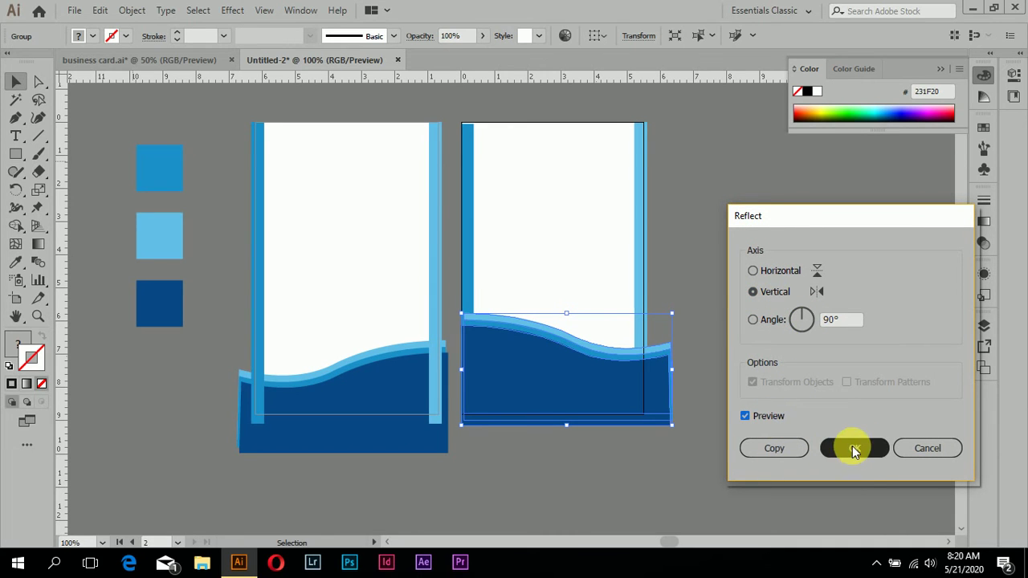
pyautogui.click(852, 448)
pyautogui.click(776, 441)
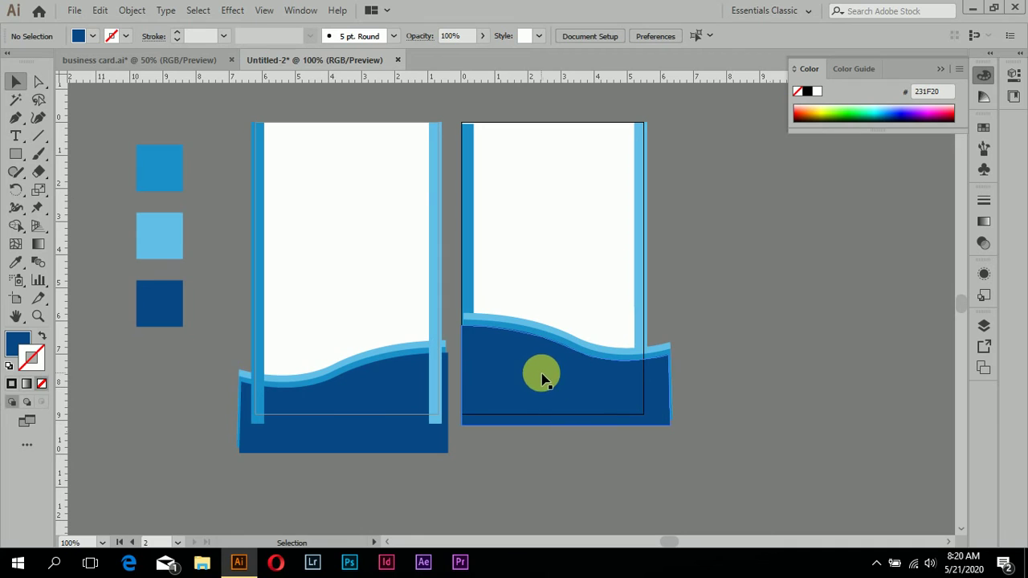
# Lower the mirrored wave to line up with the first card's wave
pyautogui.moveTo(542, 379); pyautogui.dragTo(544, 399)
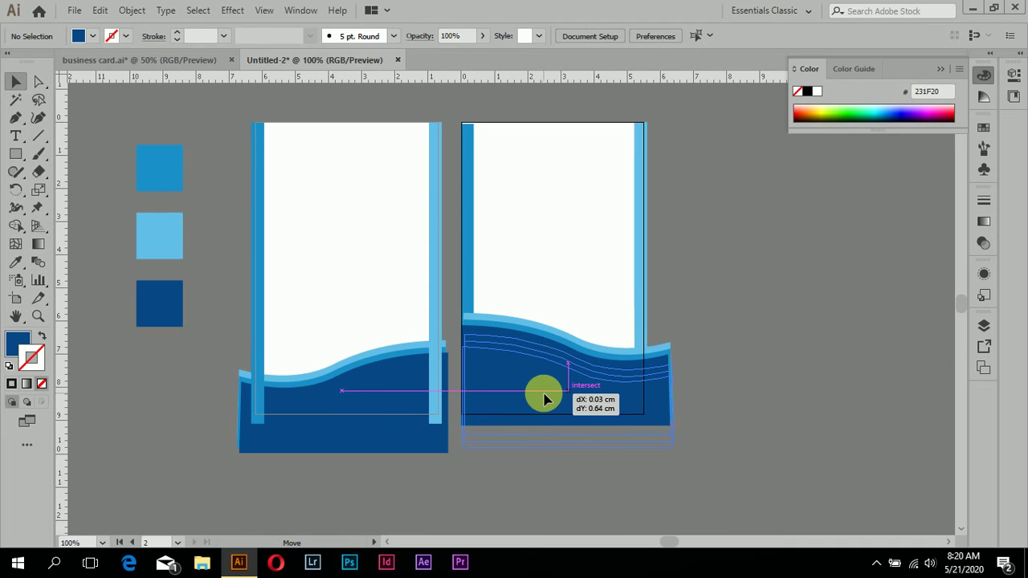
pyautogui.moveTo(544, 394); pyautogui.dragTo(534, 403)
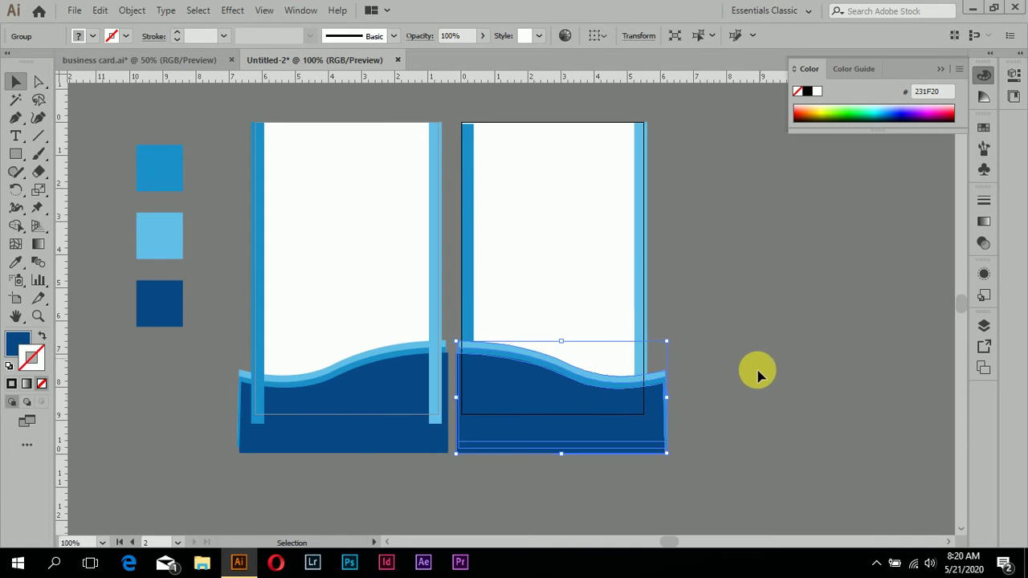
pyautogui.click(710, 383)
pyautogui.scroll(1, 710, 386)
pyautogui.scroll(-1, 691, 376)
pyautogui.hscroll(-1, 514, 376)
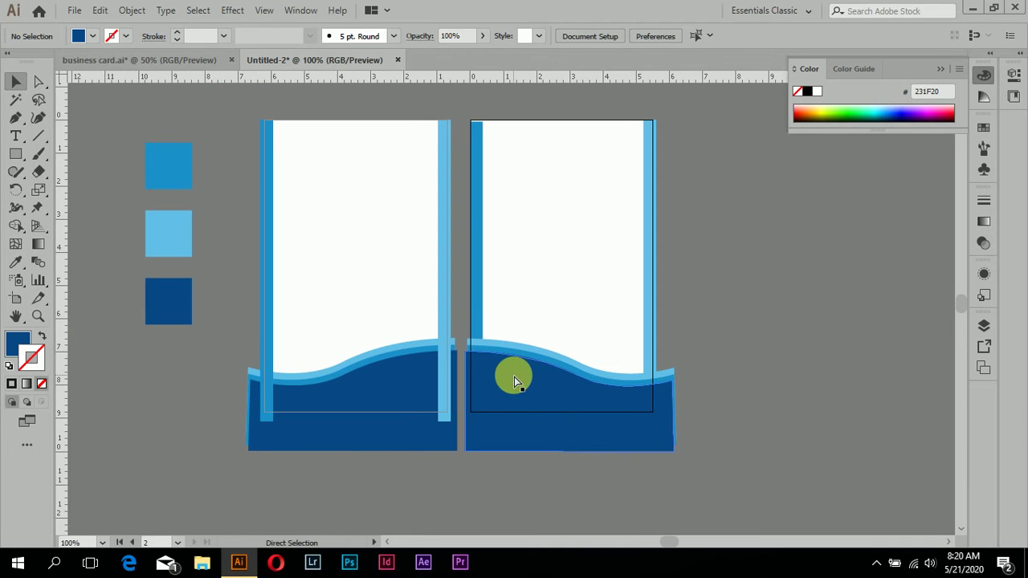
pyautogui.scroll(1, 517, 380)
pyautogui.scroll(1, 514, 144)
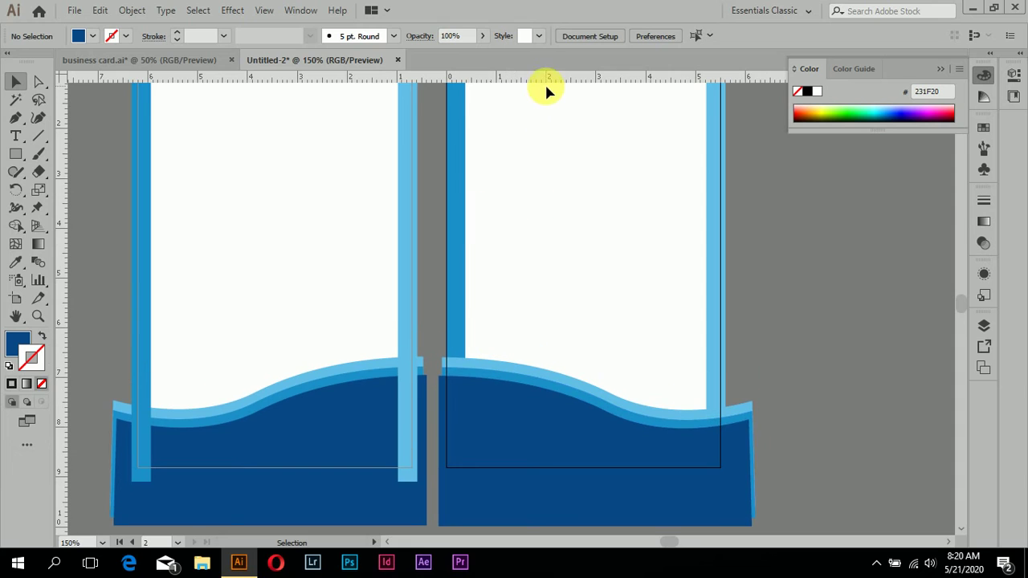
# Drag a horizontal guide from the top ruler down to the wave tops
pyautogui.moveTo(542, 79); pyautogui.dragTo(557, 357)
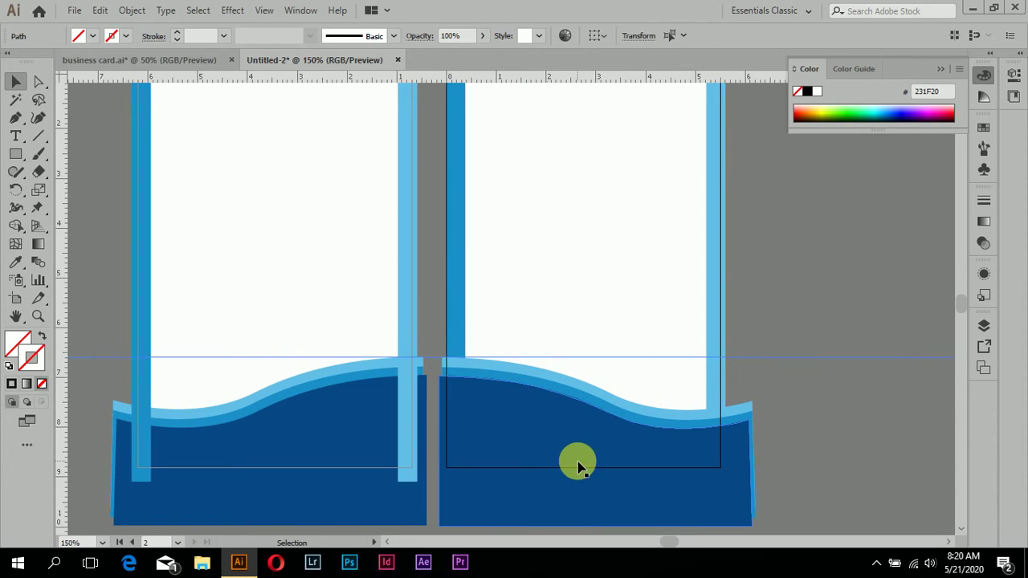
pyautogui.click(558, 446)
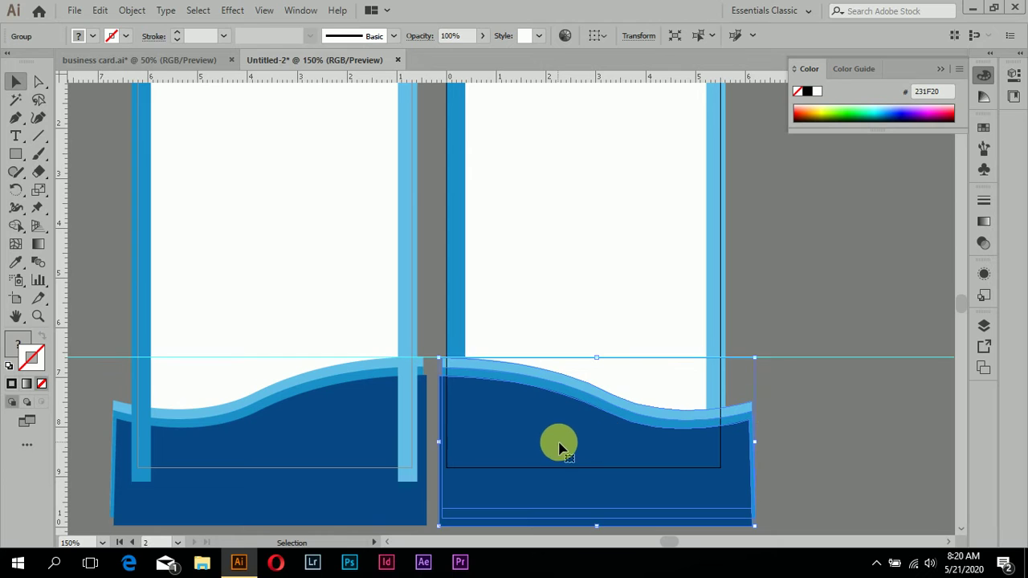
pyautogui.click(891, 410)
# Bring the second card's outlined rectangle to the front, over the mirrored wave
pyautogui.moveTo(465, 183); pyautogui.dragTo(803, 267)
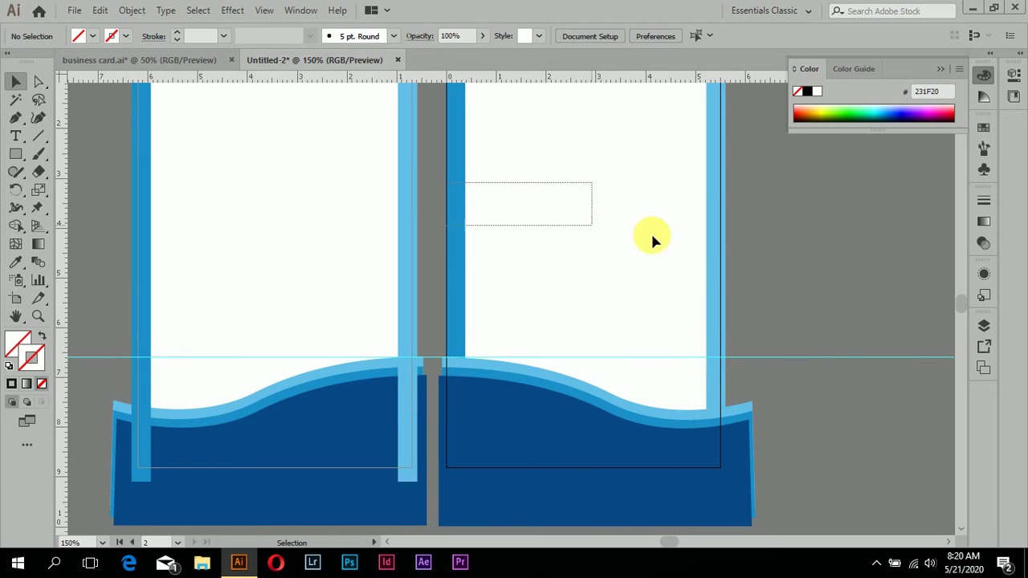
pyautogui.rightClick(718, 213)
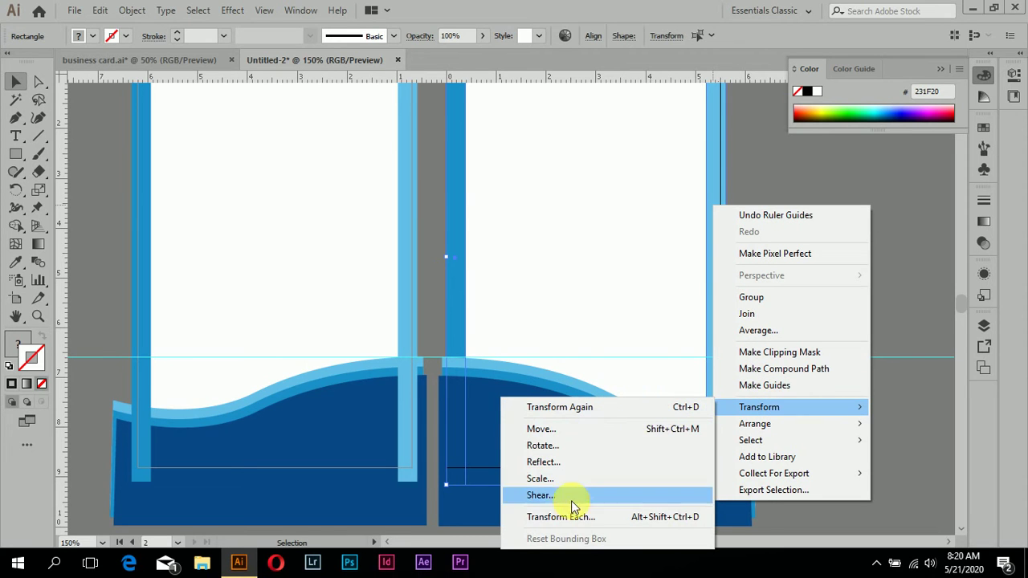
pyautogui.moveTo(755, 423)
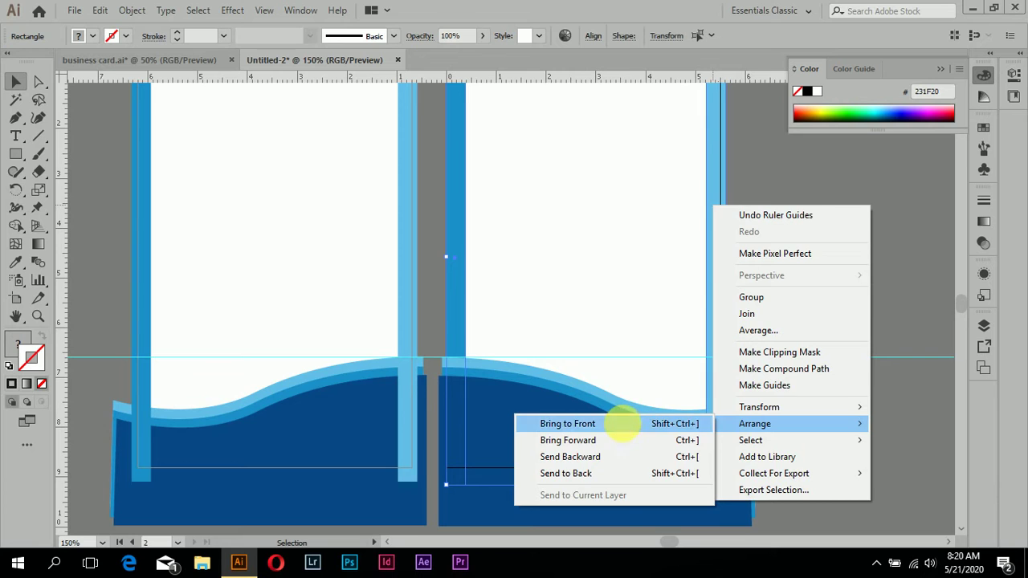
pyautogui.click(623, 424)
pyautogui.click(806, 289)
pyautogui.scroll(-2, 725, 410)
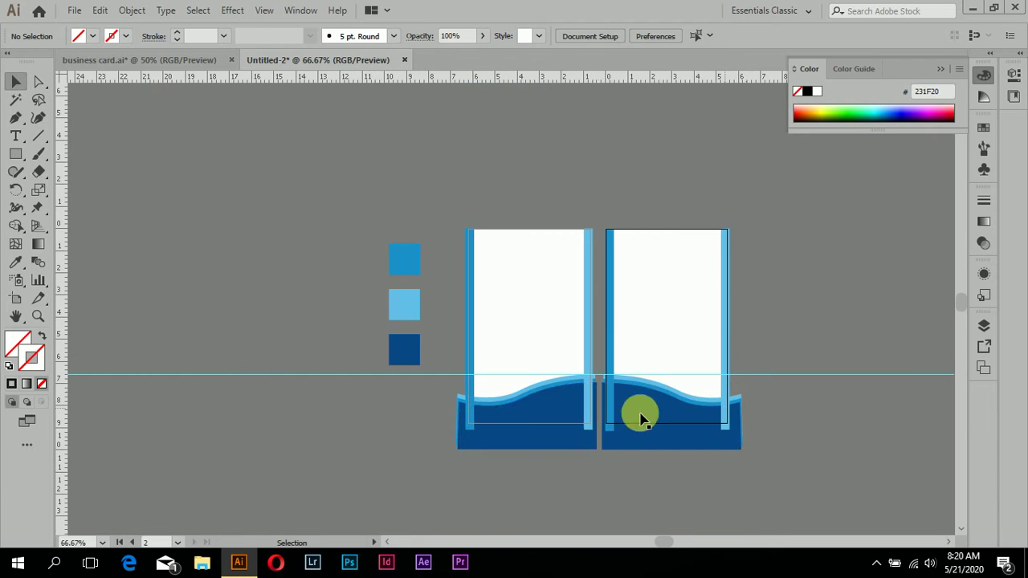
pyautogui.scroll(1, 657, 391)
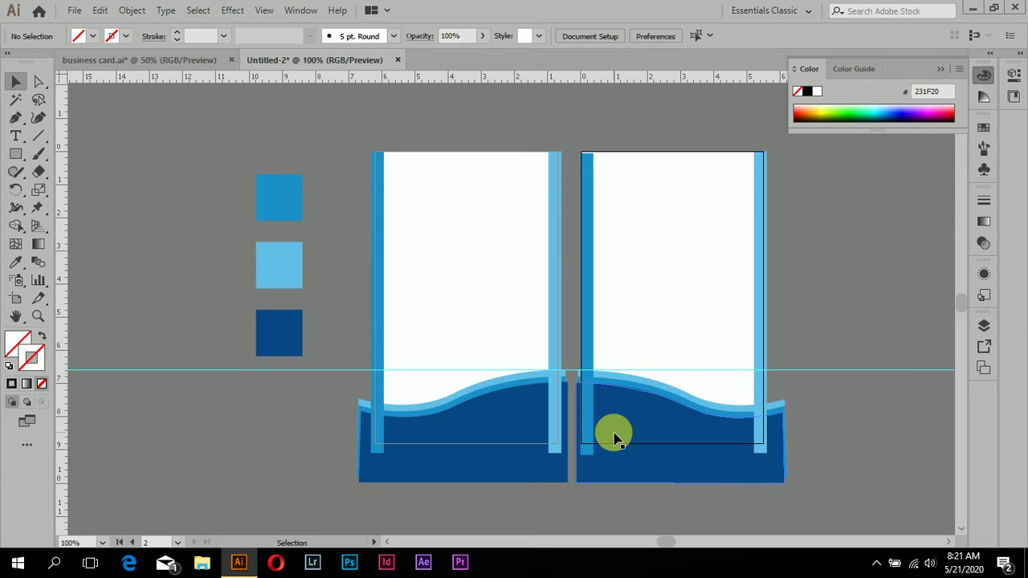
pyautogui.scroll(1, 464, 279)
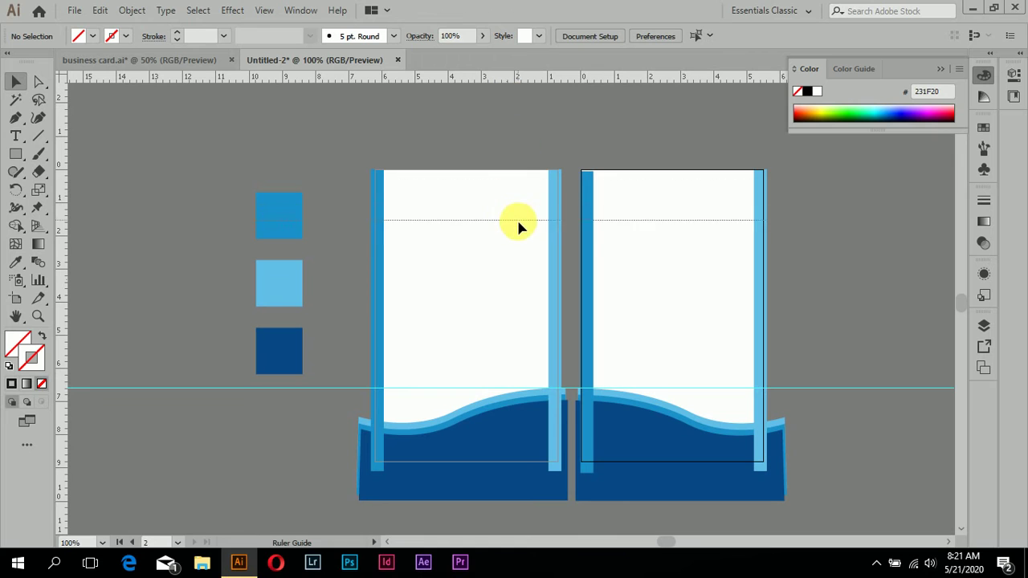
# Position a second horizontal guide in the cards' upper part and switch to the Pen tool
pyautogui.moveTo(518, 223); pyautogui.dragTo(513, 258)
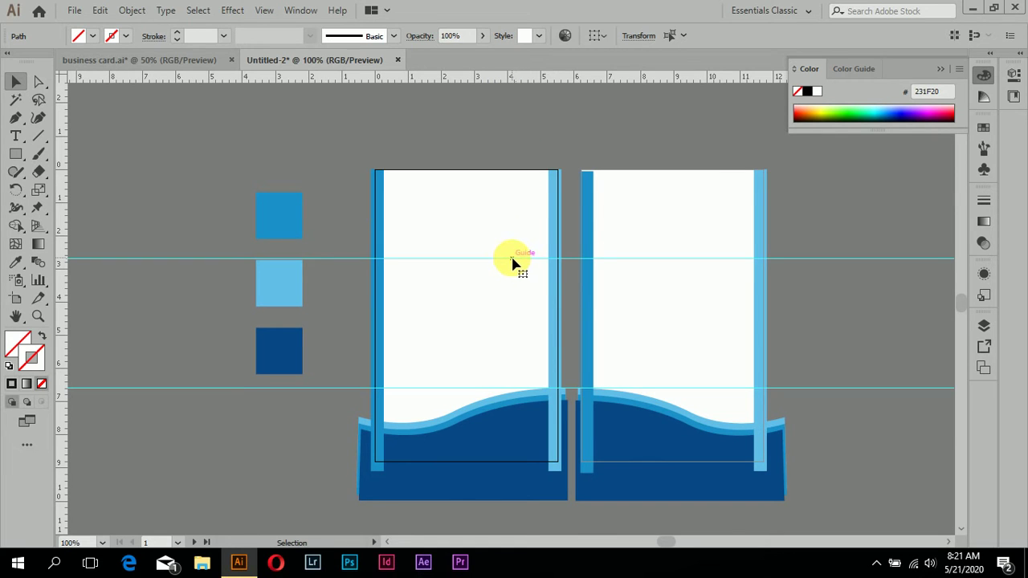
pyautogui.click(511, 258)
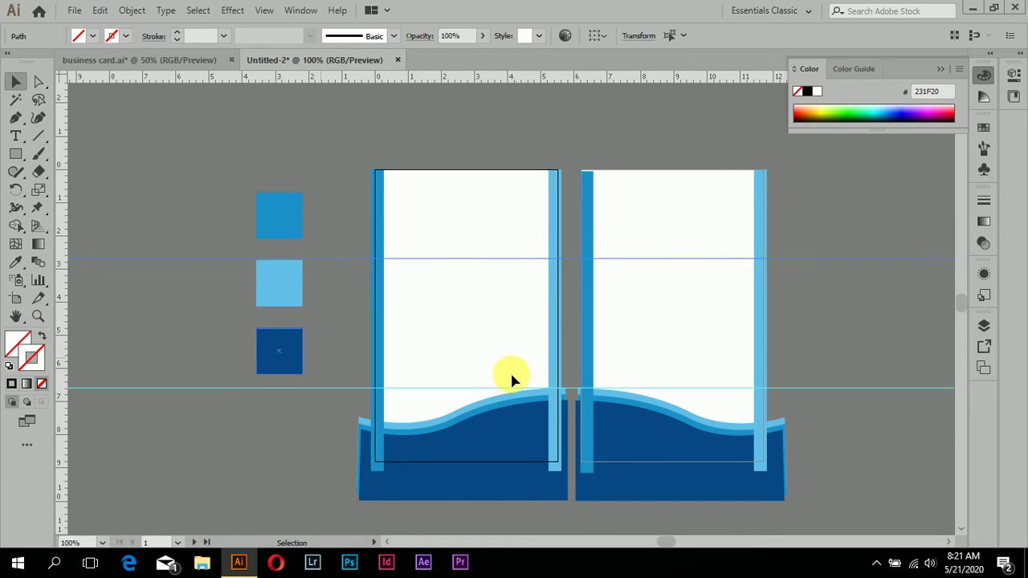
pyautogui.click(16, 120)
pyautogui.scroll(1, 385, 270)
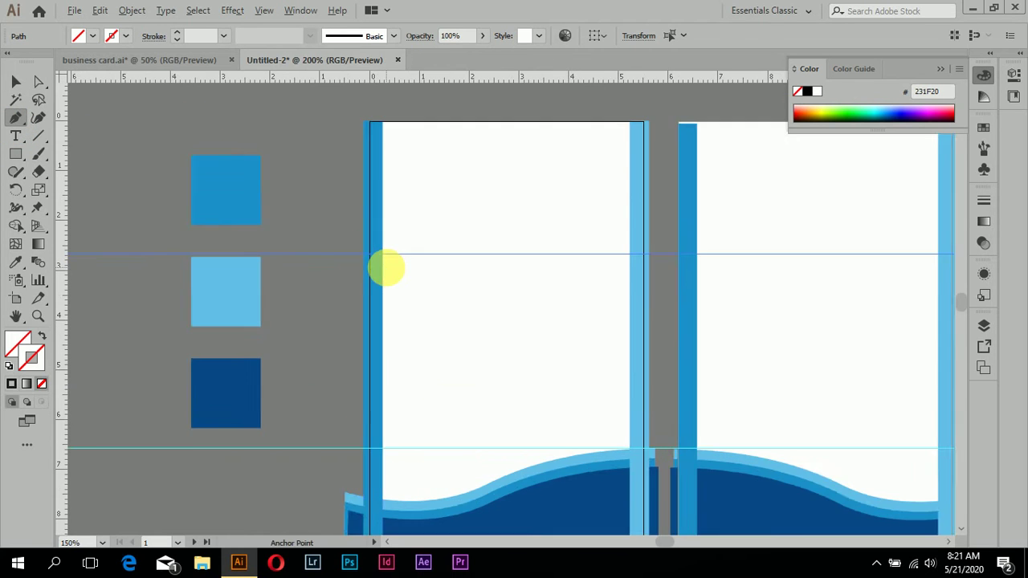
pyautogui.scroll(2, 385, 273)
pyautogui.scroll(1, 386, 277)
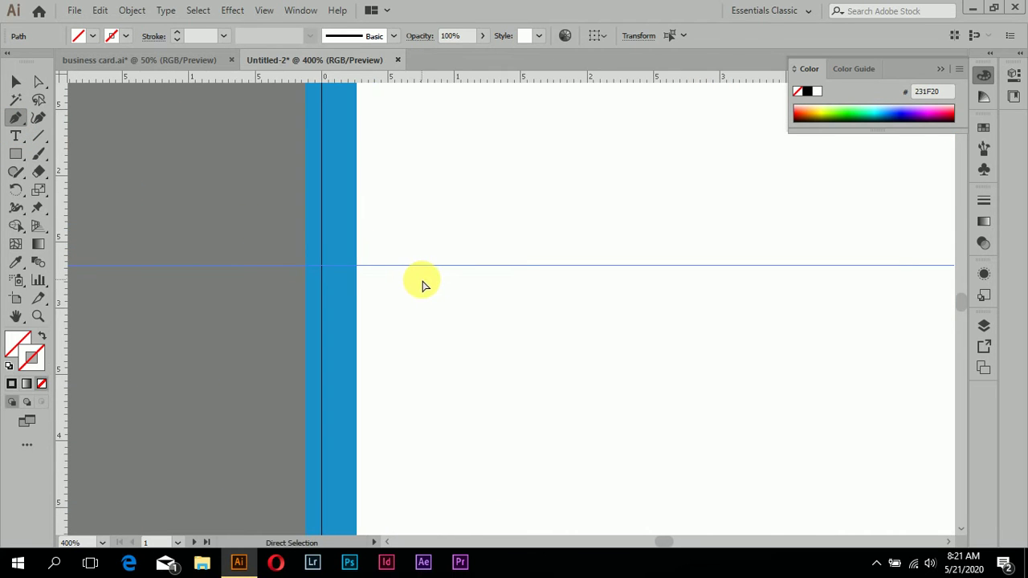
pyautogui.hotkey('ctrl', 'shift', 'a')
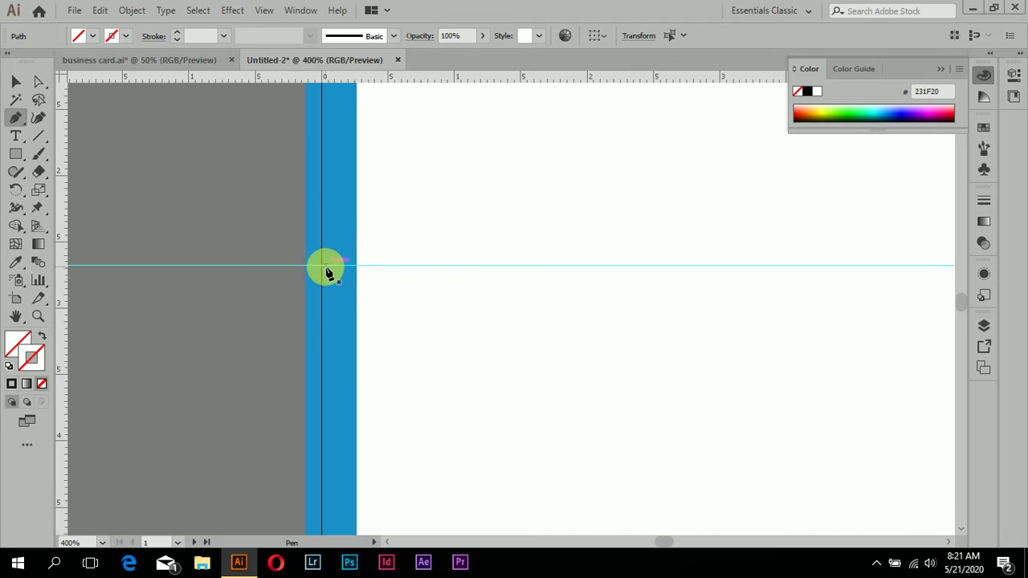
# Draw the heartbeat's flat lead-in, small rise, dip and tall peak along the guide
pyautogui.click(323, 265)
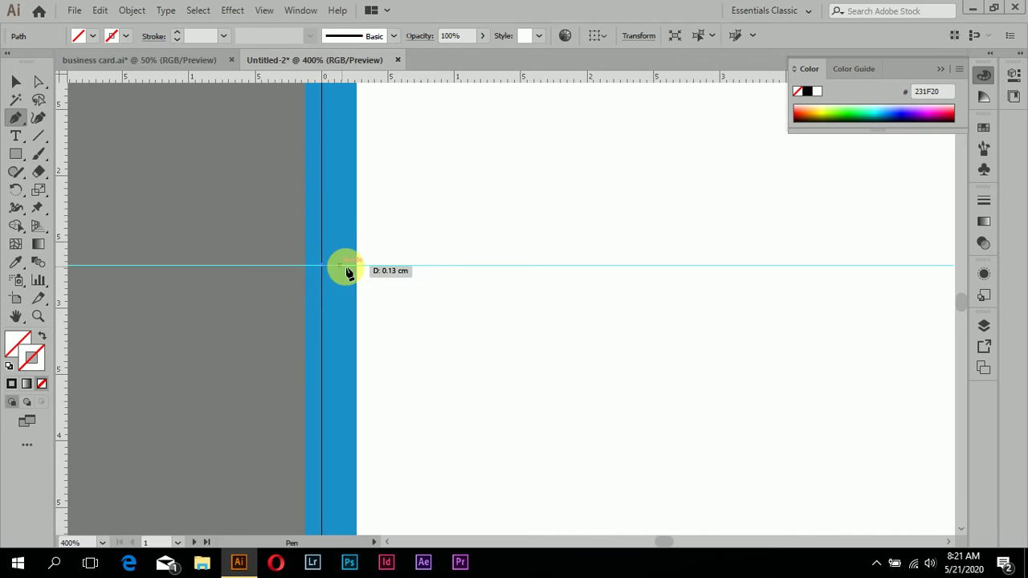
pyautogui.click(394, 264)
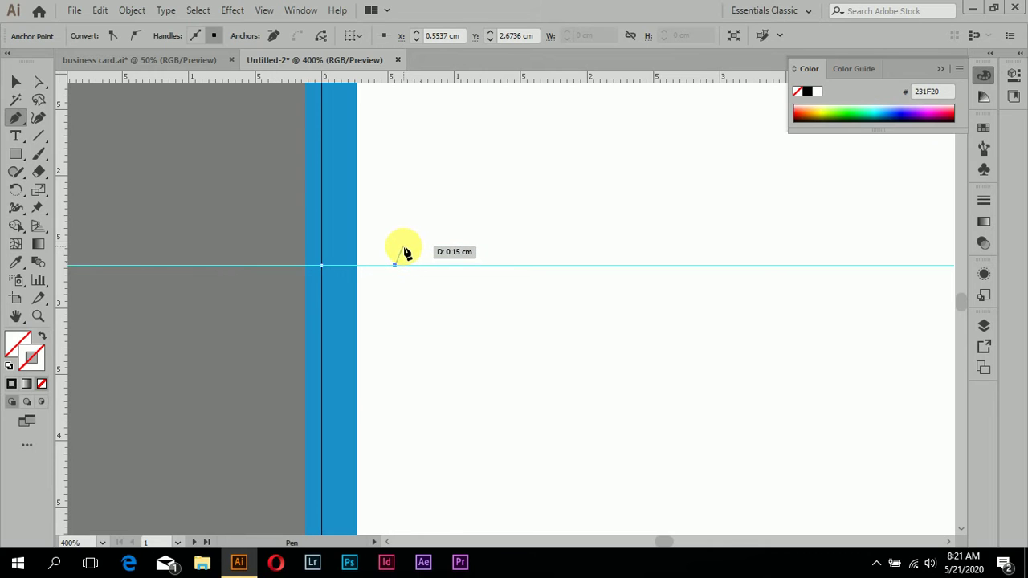
pyautogui.click(402, 247)
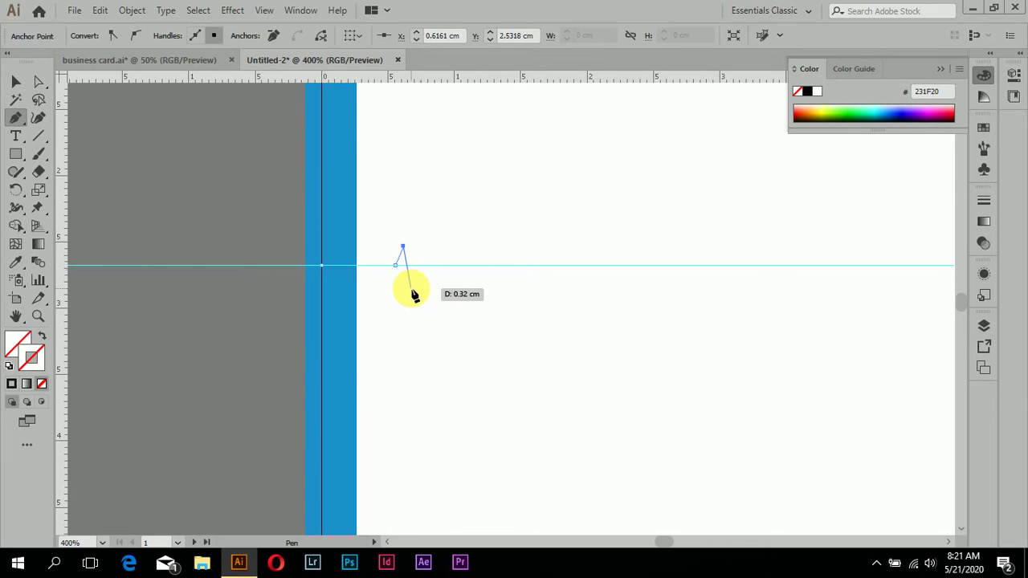
pyautogui.click(410, 294)
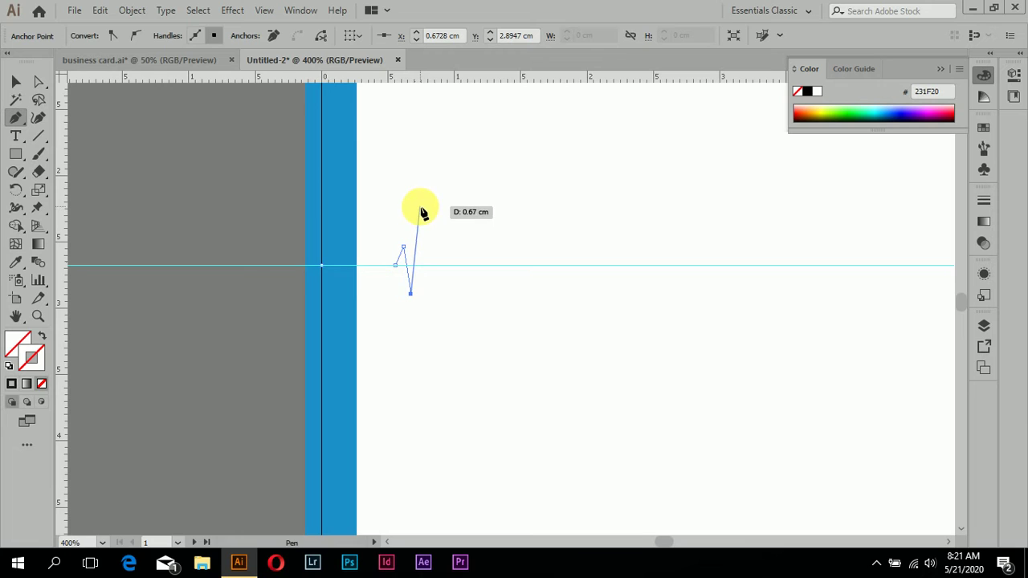
pyautogui.click(418, 207)
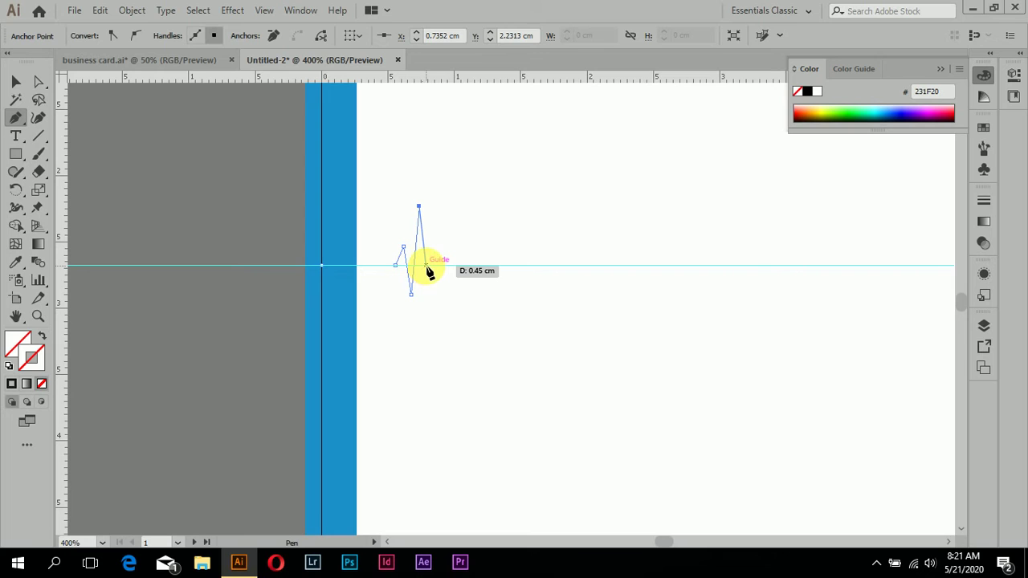
pyautogui.click(426, 264)
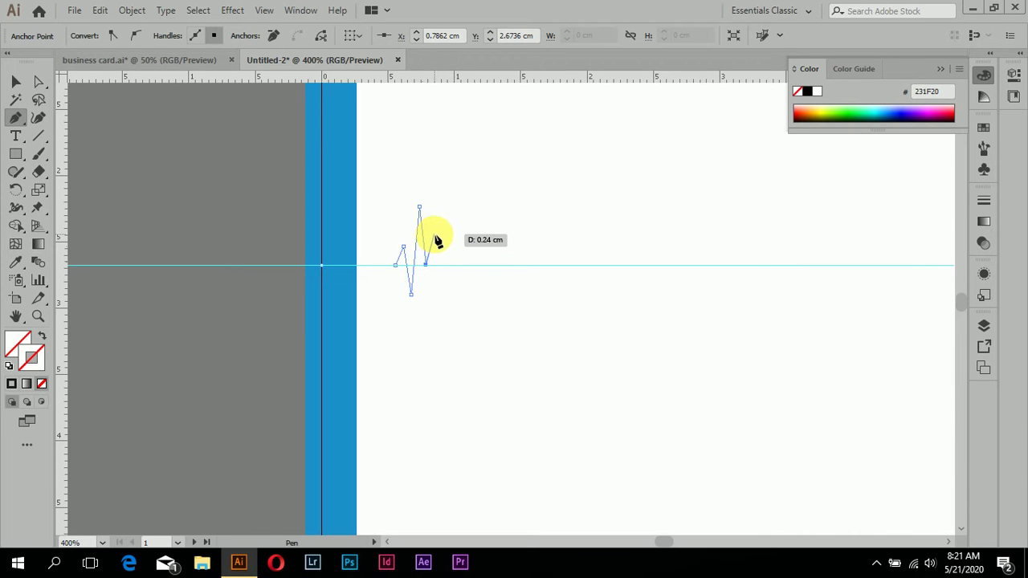
# Add a smaller second peak and low point, then a flat tail to the card's right edge
pyautogui.click(434, 230)
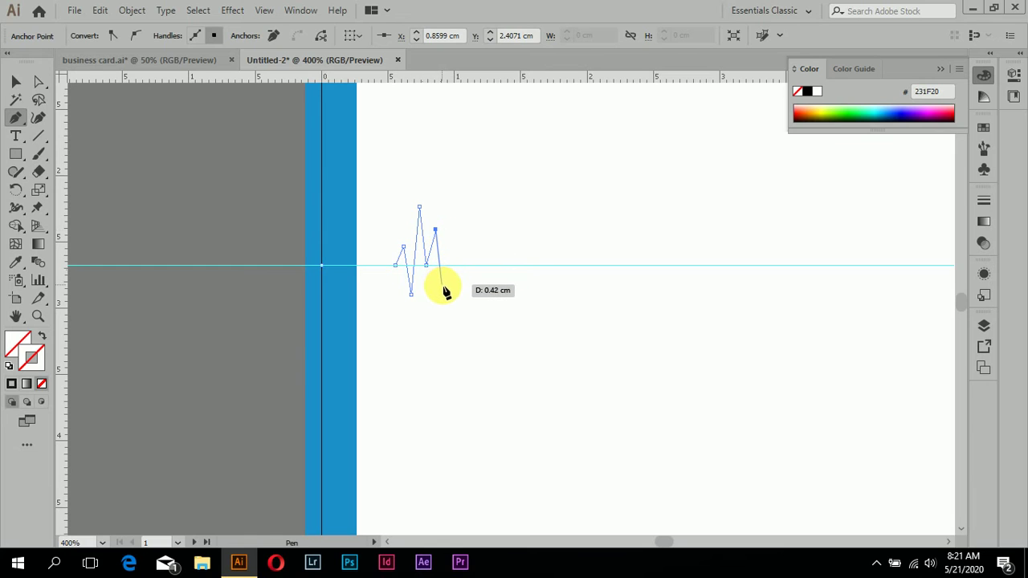
pyautogui.moveTo(442, 287); pyautogui.dragTo(452, 268)
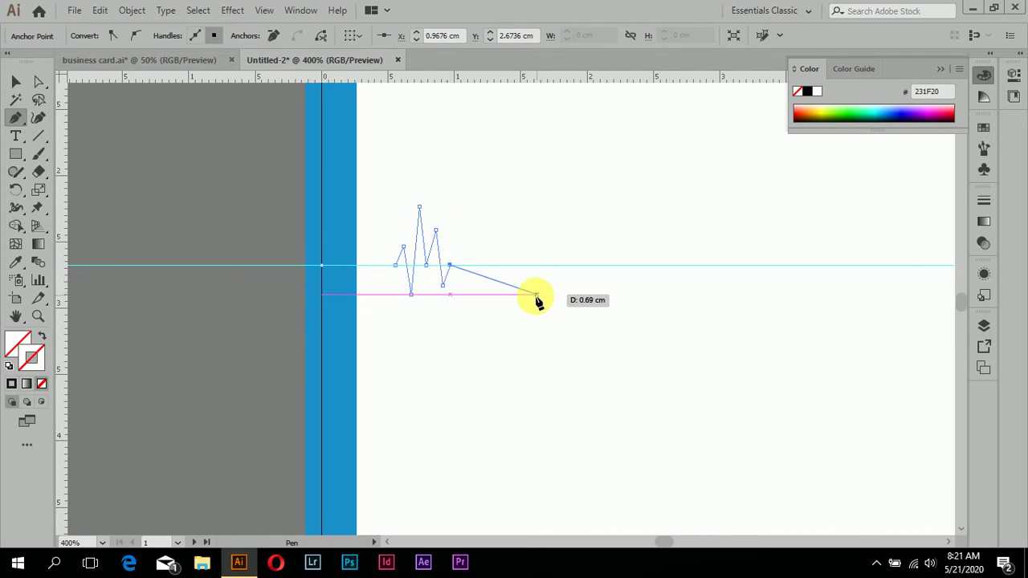
pyautogui.scroll(-1, 535, 298)
pyautogui.scroll(-1, 535, 297)
pyautogui.scroll(-1, 534, 298)
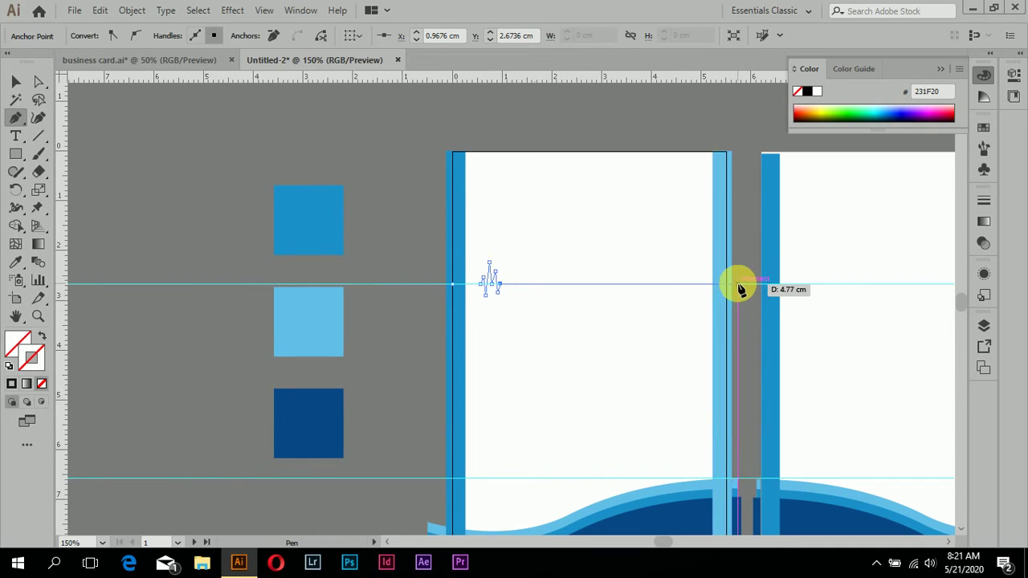
pyautogui.click(744, 286)
pyautogui.click(16, 80)
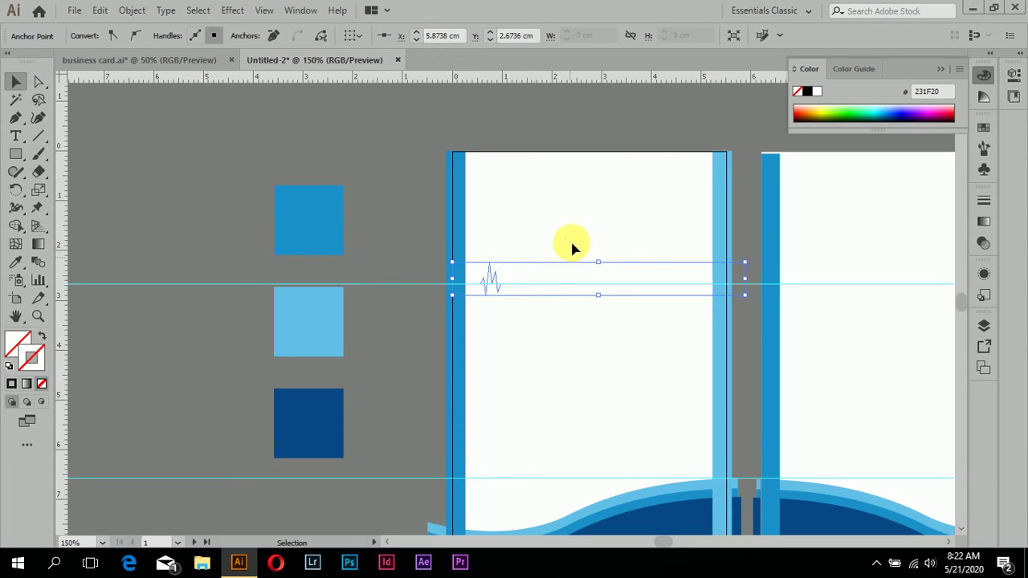
# Delete the horizontal guide
pyautogui.click(570, 209)
pyautogui.click(407, 289)
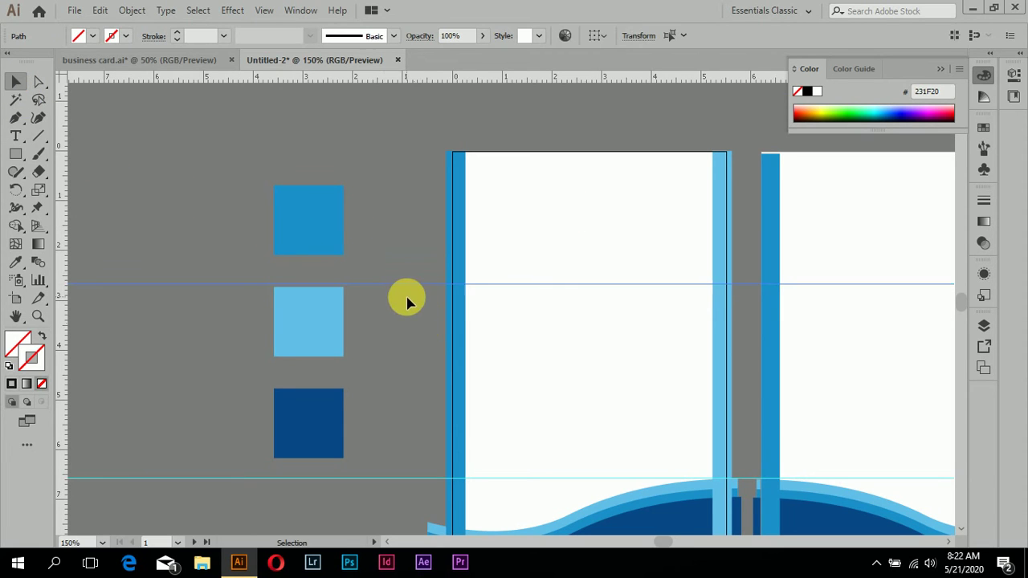
pyautogui.press('Delete')
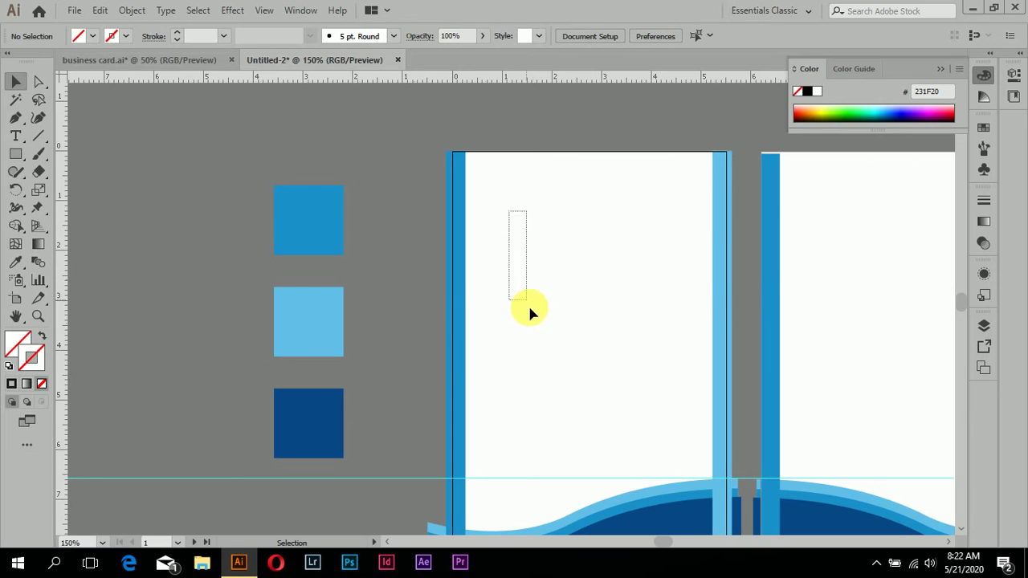
# Give the heartbeat path a cyan 00AEEF stroke from the Control bar swatches
pyautogui.moveTo(508, 211); pyautogui.dragTo(527, 304)
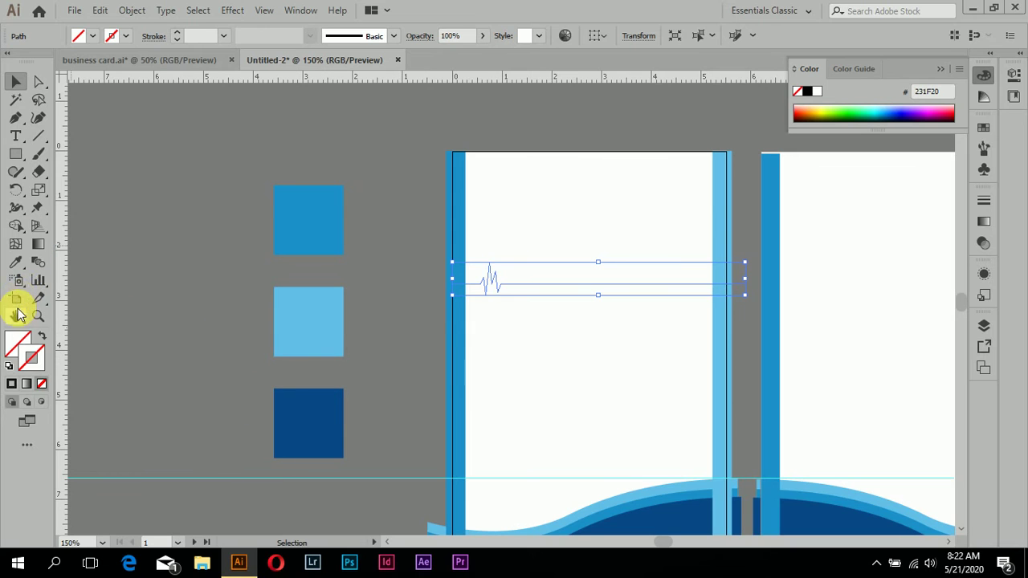
pyautogui.click(18, 263)
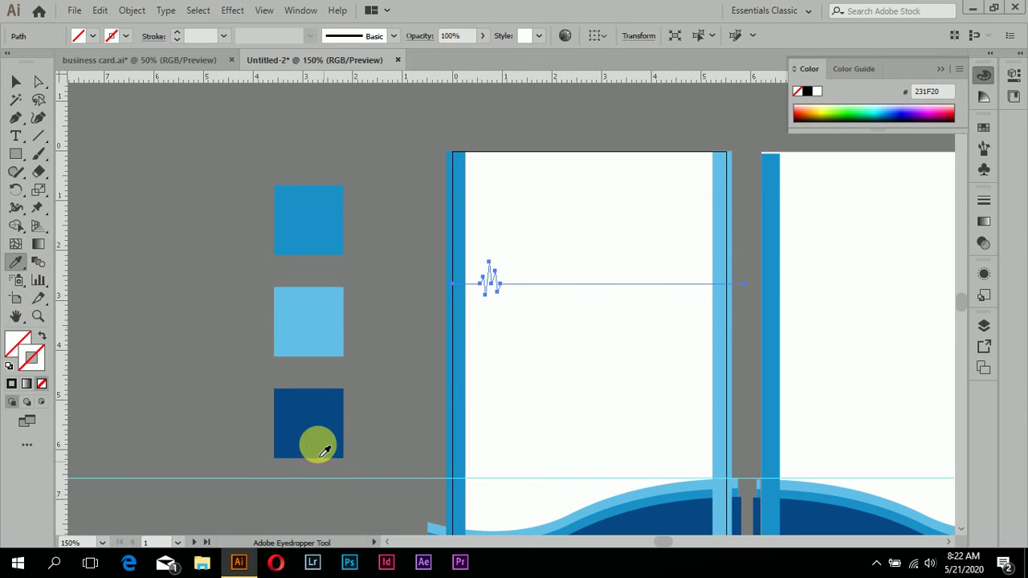
pyautogui.click(326, 429)
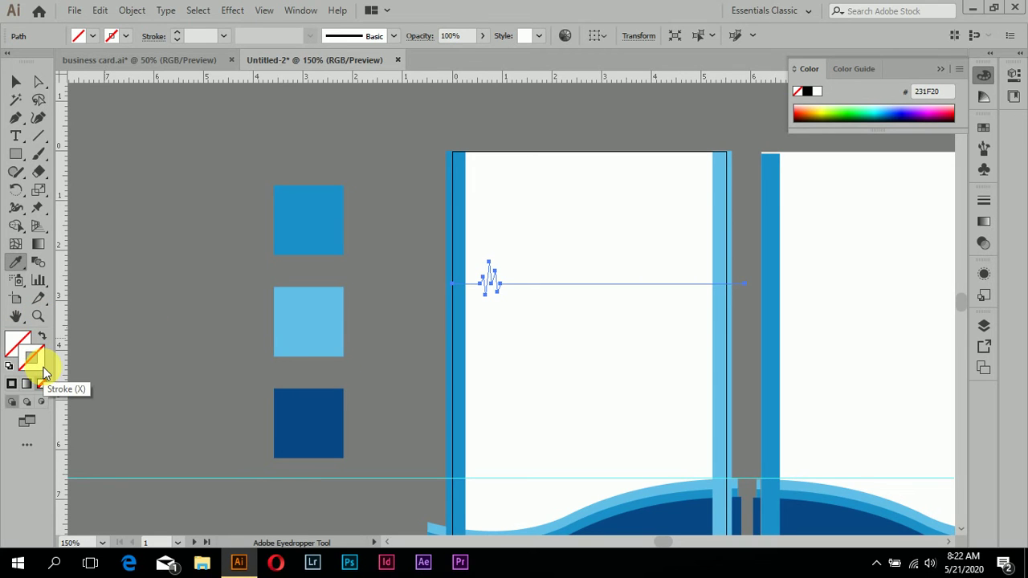
pyautogui.click(124, 36)
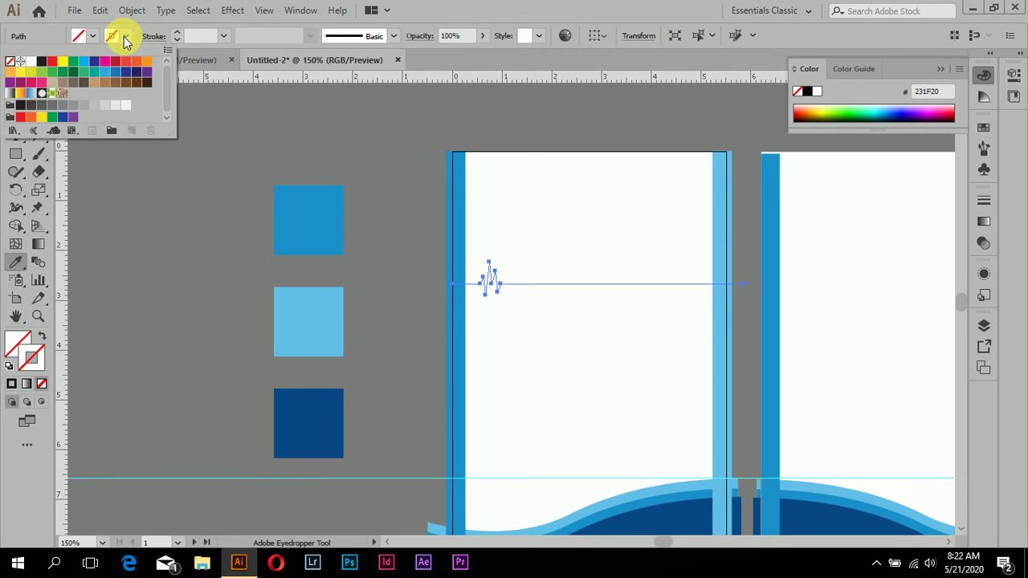
pyautogui.click(84, 62)
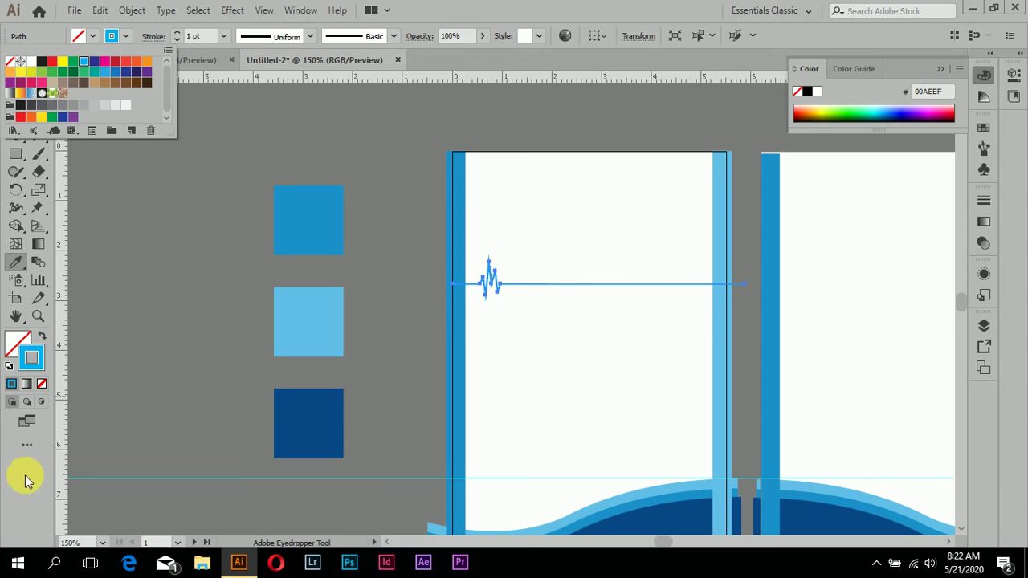
pyautogui.click(24, 480)
pyautogui.click(16, 81)
pyautogui.click(524, 329)
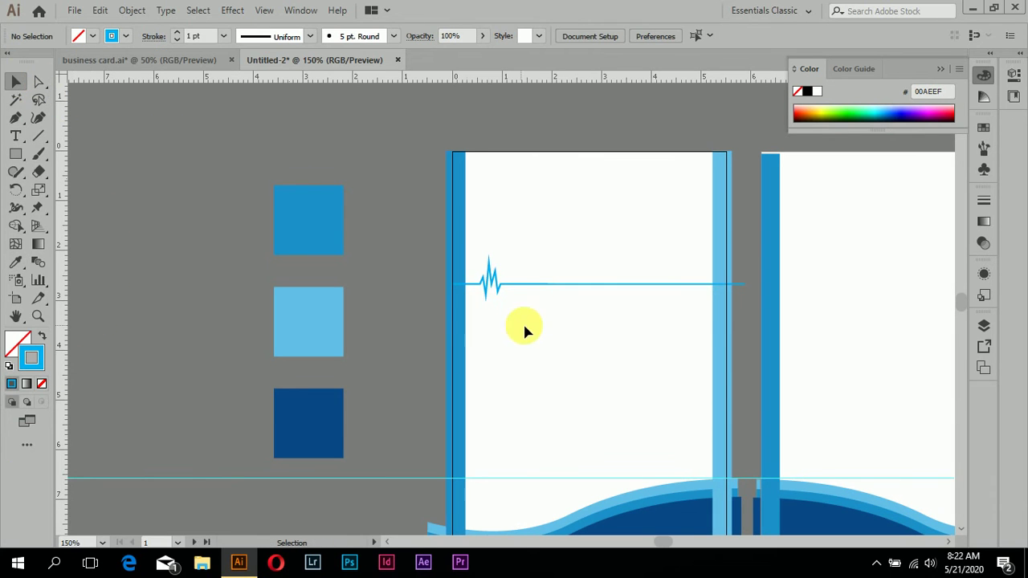
# Reselect the heartbeat line and bring up its context menu
pyautogui.scroll(1, 521, 351)
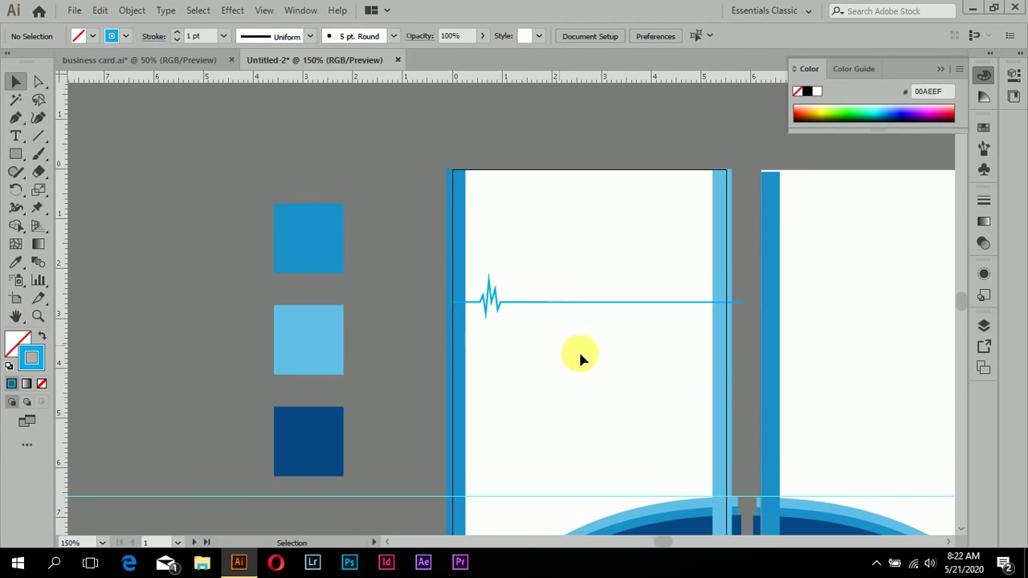
pyautogui.scroll(1, 578, 355)
pyautogui.scroll(1, 603, 358)
pyautogui.hscroll(-1, 484, 329)
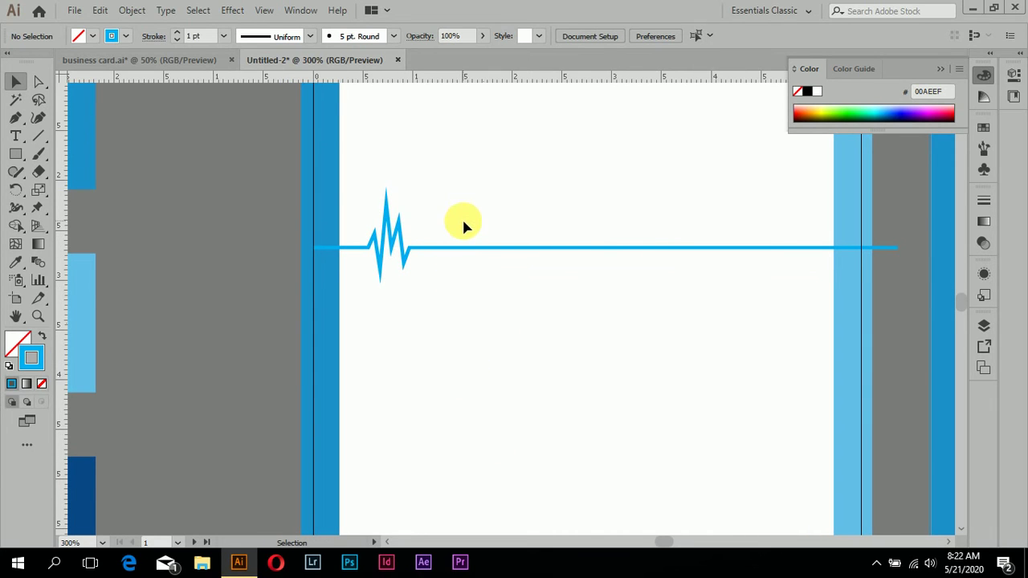
pyautogui.click(475, 250)
pyautogui.rightClick(475, 253)
pyautogui.moveTo(516, 471)
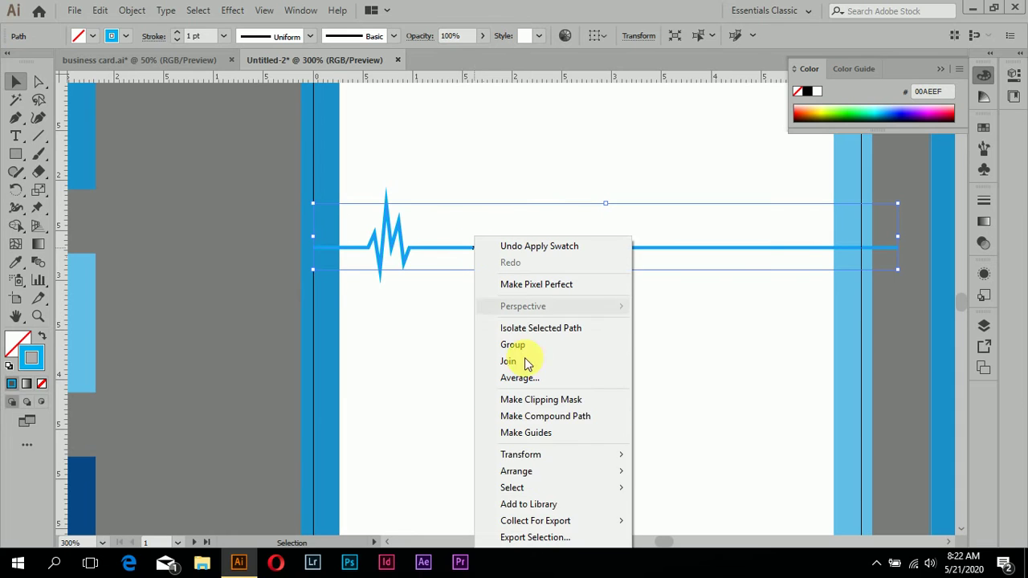
# Send the heartbeat line behind all other artwork
pyautogui.click(727, 521)
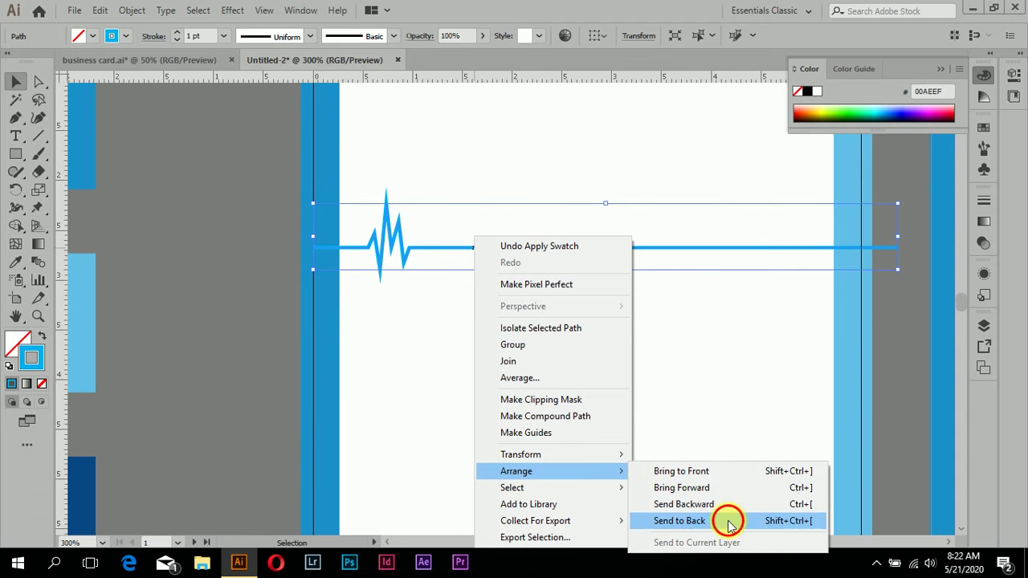
pyautogui.click(573, 468)
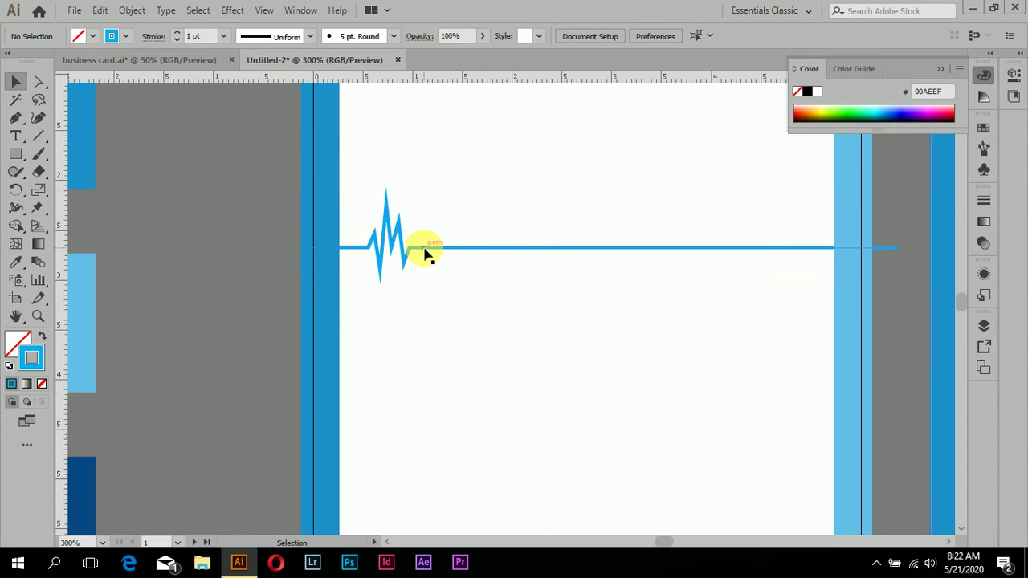
pyautogui.click(438, 249)
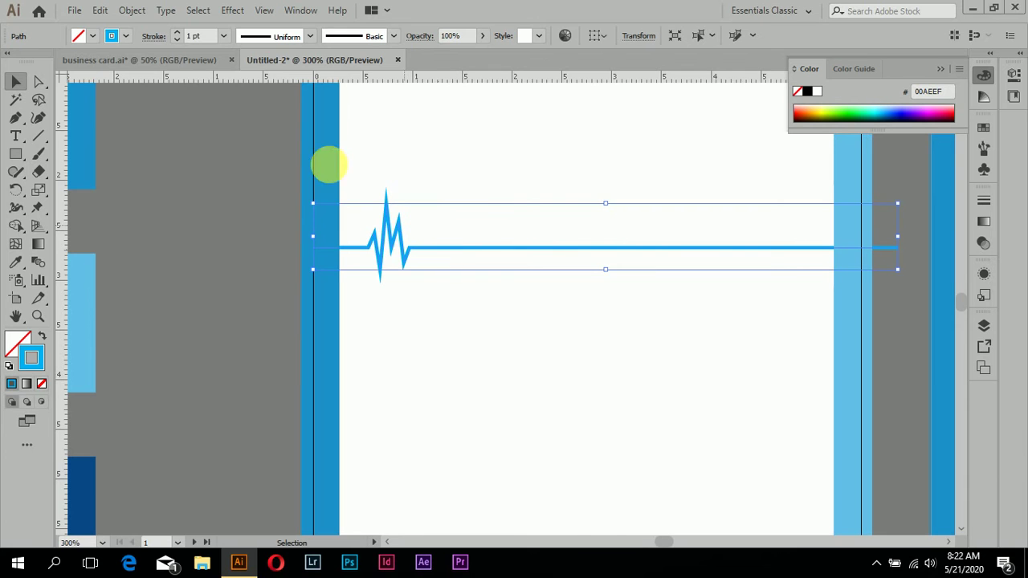
# Expand the heartbeat line's stroke into a filled outline shape with Fill and Stroke checked
pyautogui.click(132, 10)
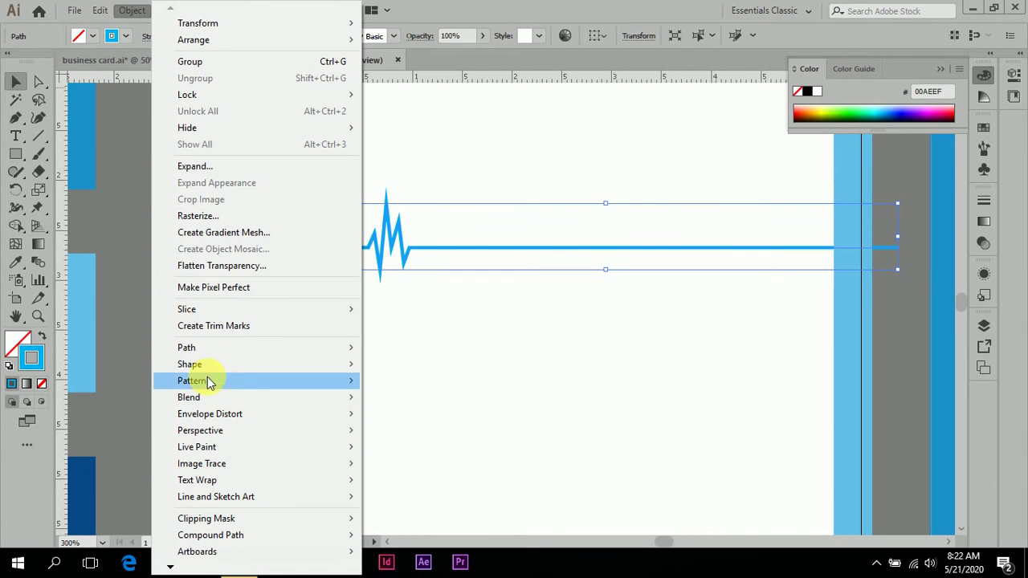
pyautogui.click(222, 168)
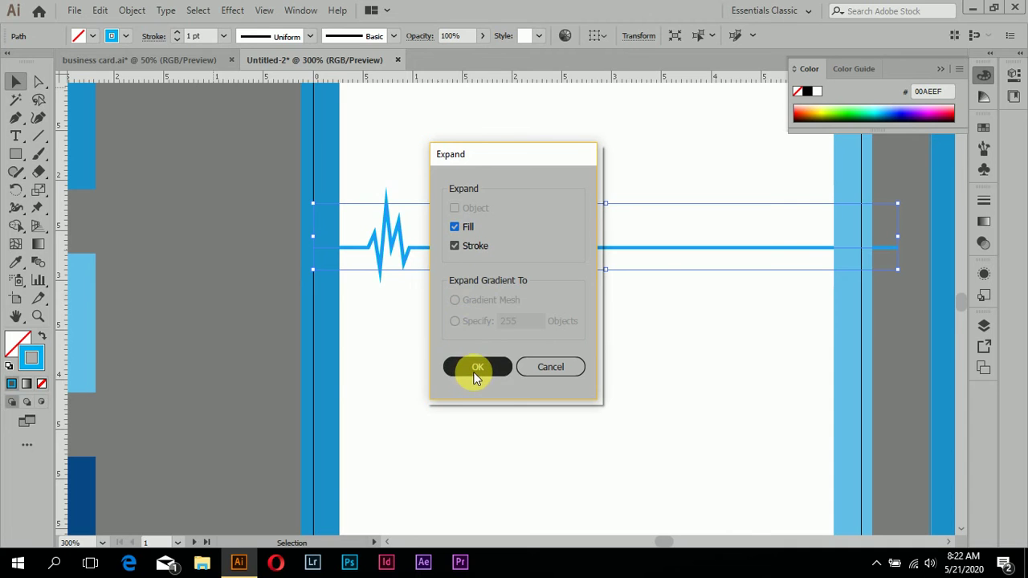
pyautogui.click(474, 368)
pyautogui.click(491, 411)
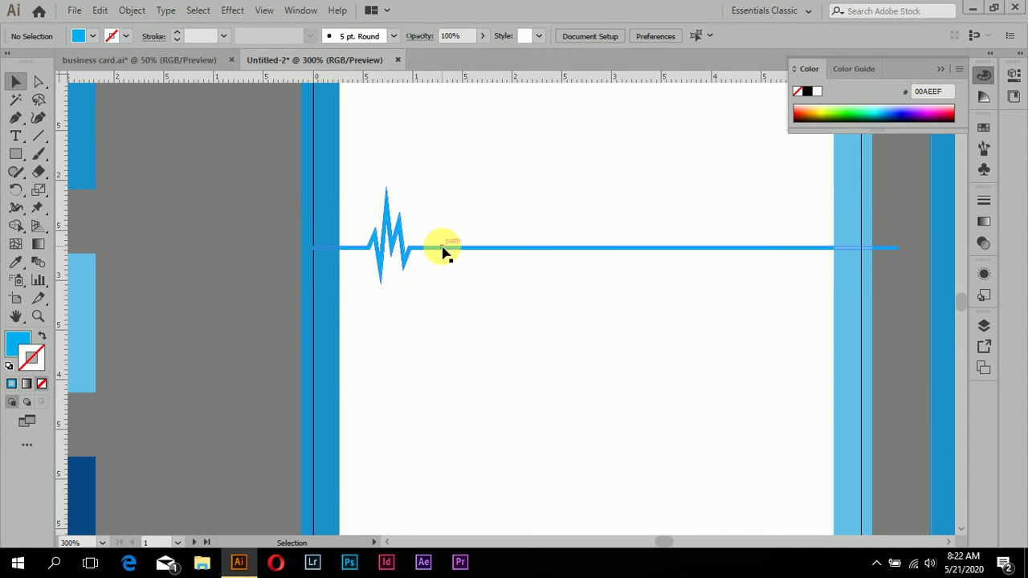
pyautogui.click(442, 252)
pyautogui.hotkey('ctrl', '-')
pyautogui.hotkey('ctrl', '-')
pyautogui.click(16, 260)
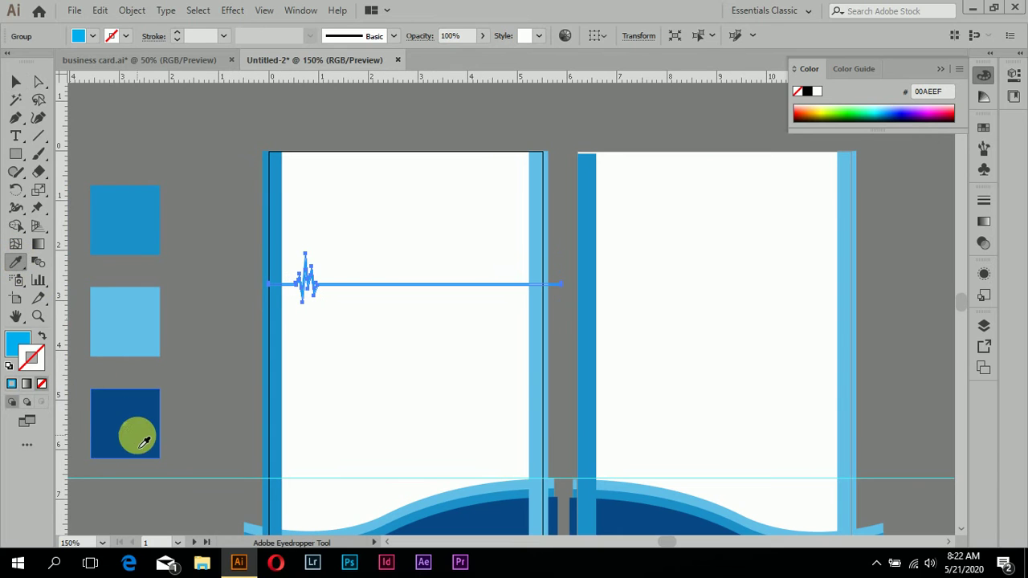
# Recolour the expanded heartbeat line with the dark blue swatch colour
pyautogui.click(138, 438)
pyautogui.click(16, 84)
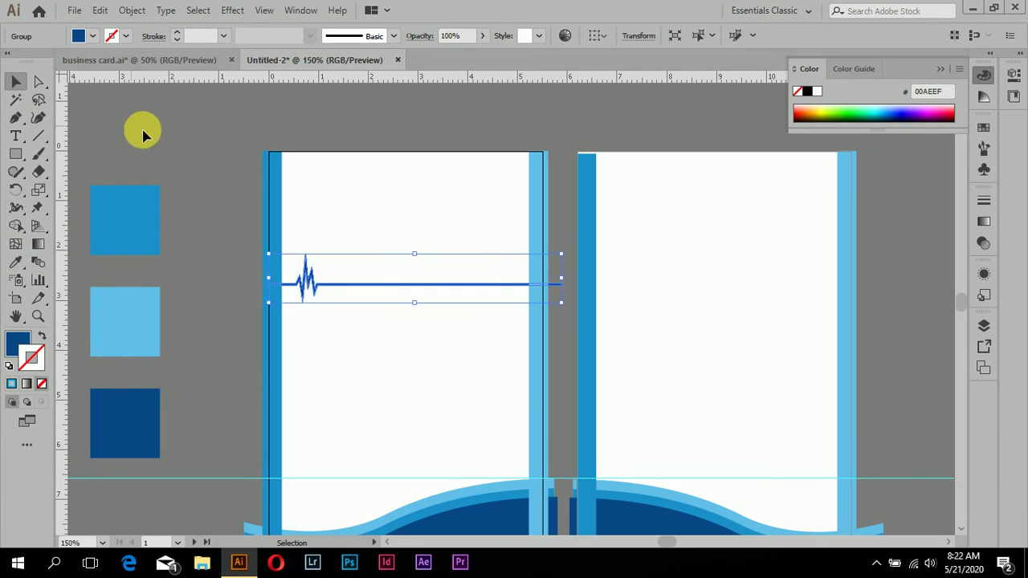
pyautogui.click(160, 133)
# Zoom in on the front card and pick the Rectangle Tool
pyautogui.scroll(1, 348, 335)
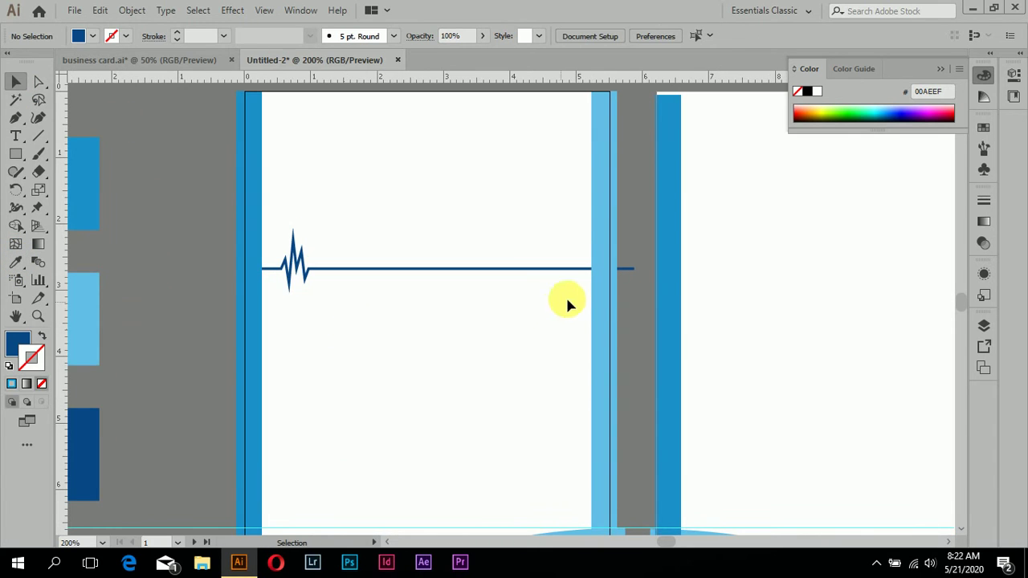
pyautogui.scroll(-2, 453, 359)
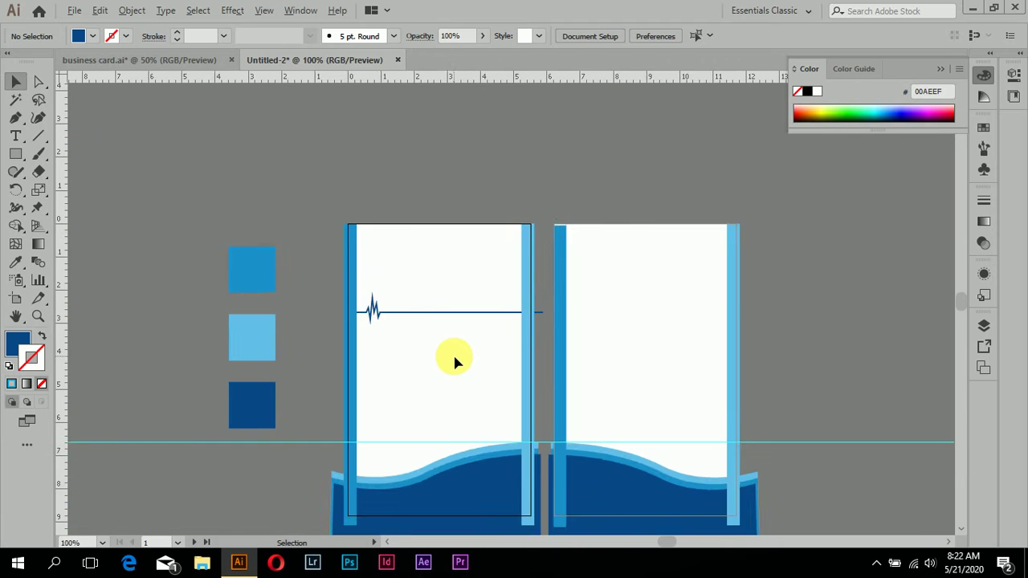
pyautogui.scroll(-1, 455, 363)
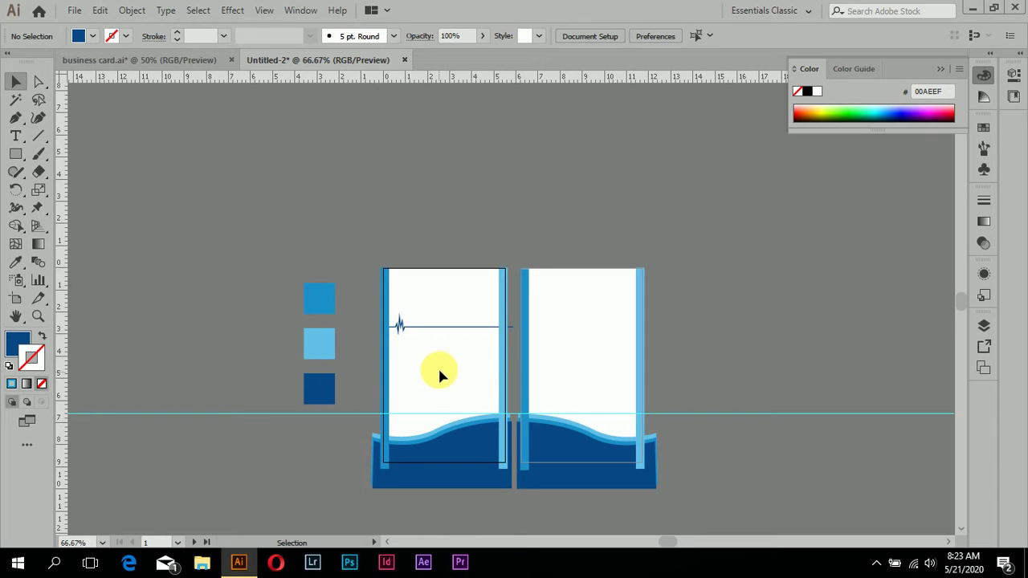
pyautogui.scroll(1, 439, 372)
pyautogui.scroll(2, 441, 382)
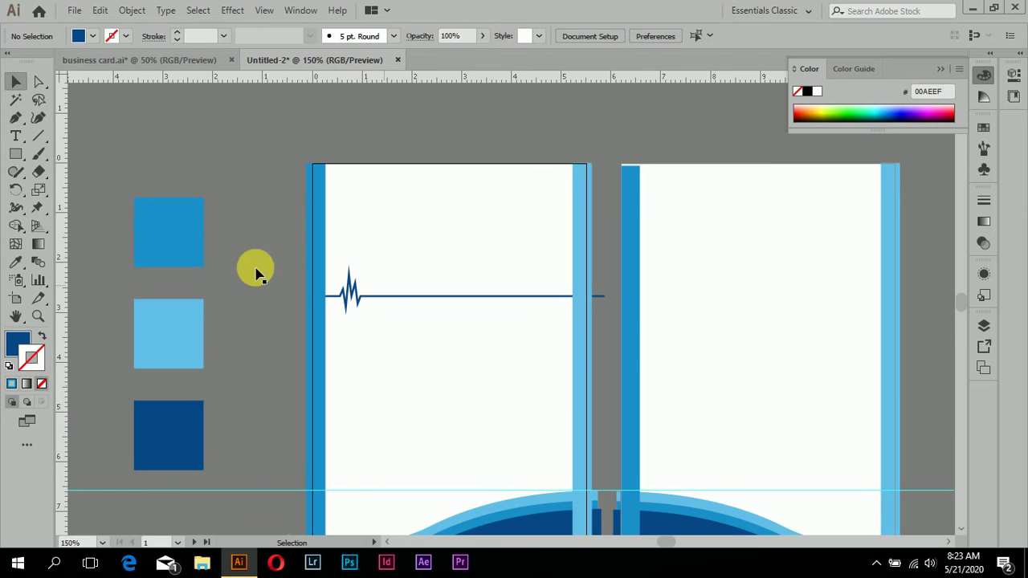
pyautogui.click(17, 157)
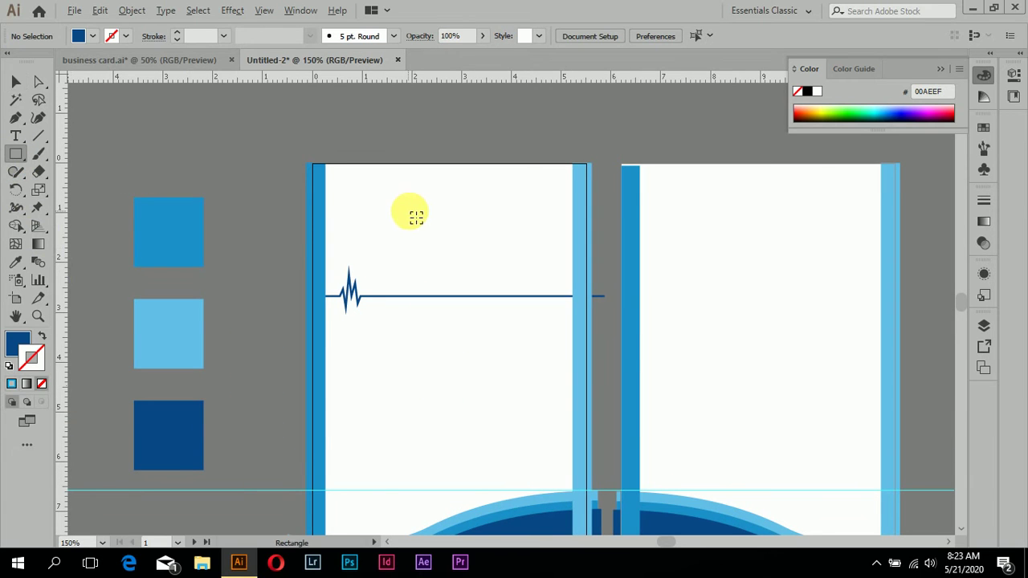
# Draw a thin dark blue vertical bar near the top of the front card
pyautogui.scroll(1, 417, 218)
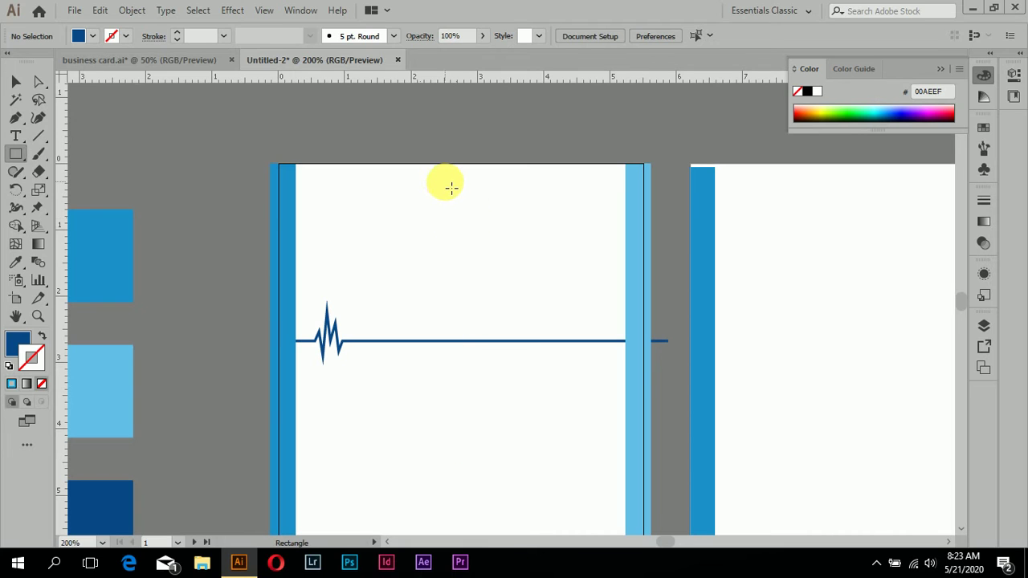
pyautogui.moveTo(445, 183); pyautogui.dragTo(467, 256)
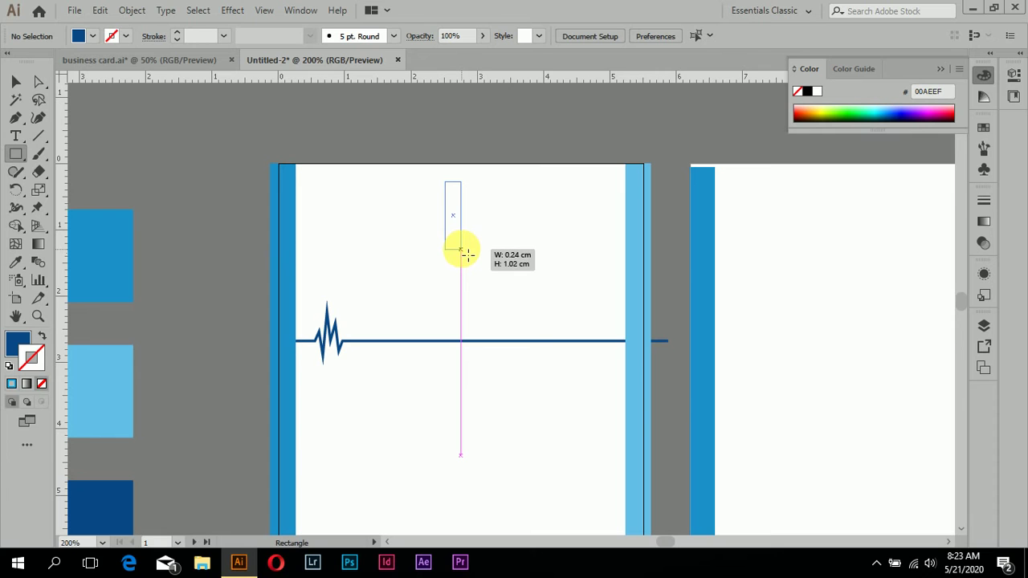
pyautogui.moveTo(466, 254); pyautogui.dragTo(466, 255)
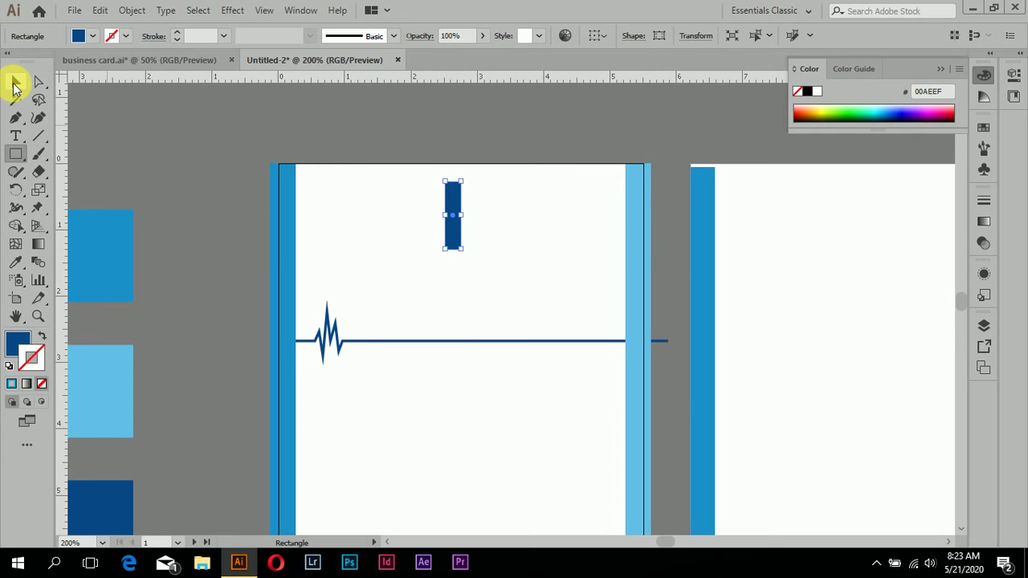
pyautogui.click(15, 82)
pyautogui.click(471, 239)
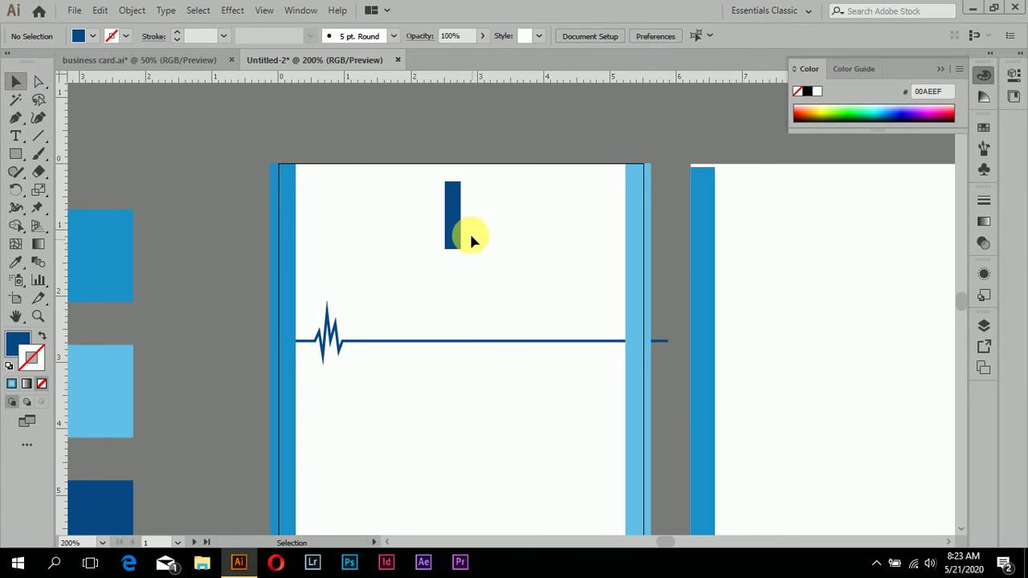
# Duplicate the bar, rotate the copy 90° and centre it over the first to form a cross
pyautogui.moveTo(457, 215)
pyautogui.mouseDown()
pyautogui.moveTo(491, 216)
pyautogui.moveTo(437, 230)
pyautogui.moveTo(479, 221)
pyautogui.mouseUp()
pyautogui.click(536, 247)
pyautogui.click(522, 256)
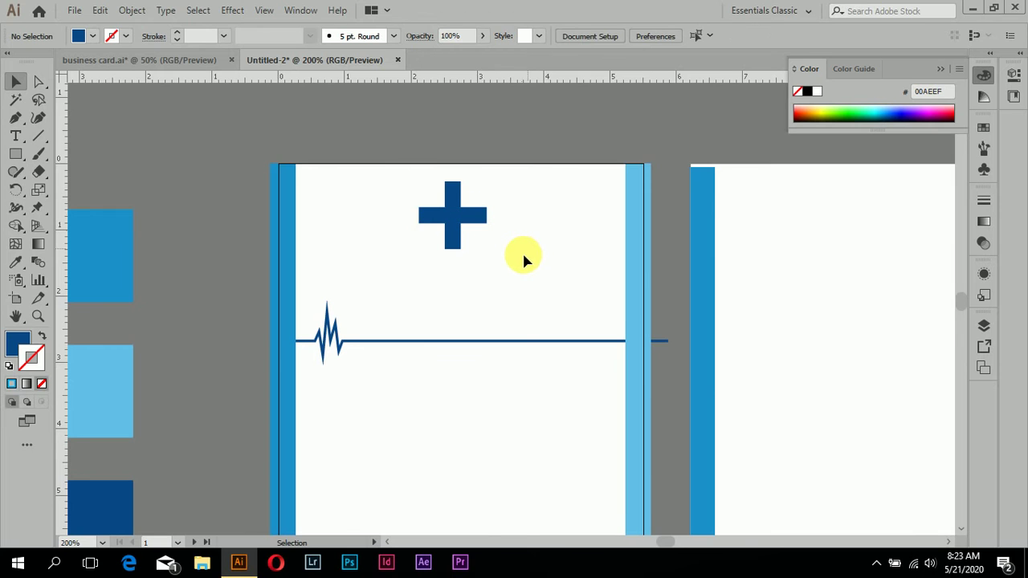
pyautogui.scroll(-2, 514, 261)
pyautogui.scroll(-2, 499, 267)
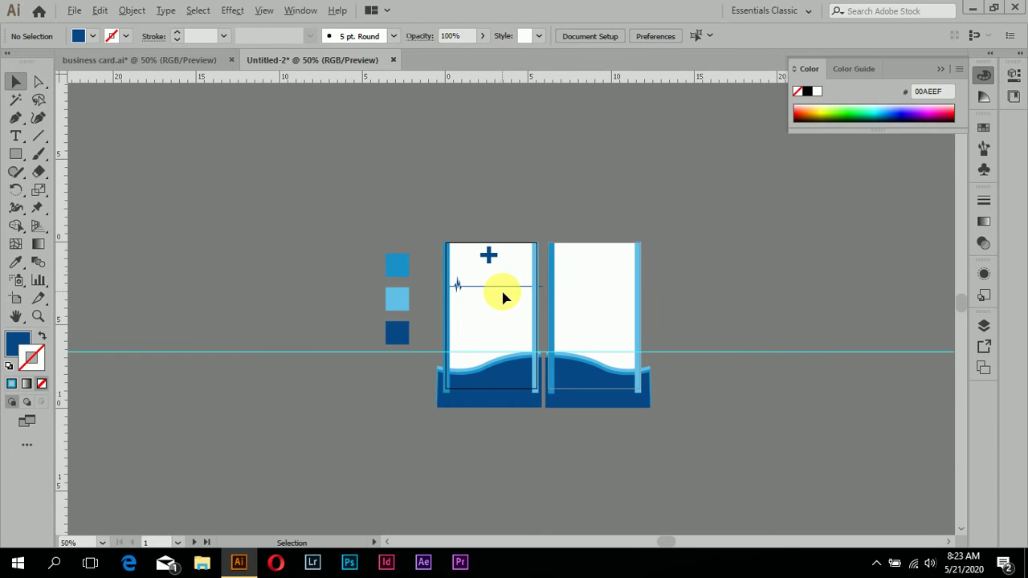
pyautogui.scroll(1, 503, 298)
pyautogui.scroll(1, 500, 278)
pyautogui.scroll(1, 500, 278)
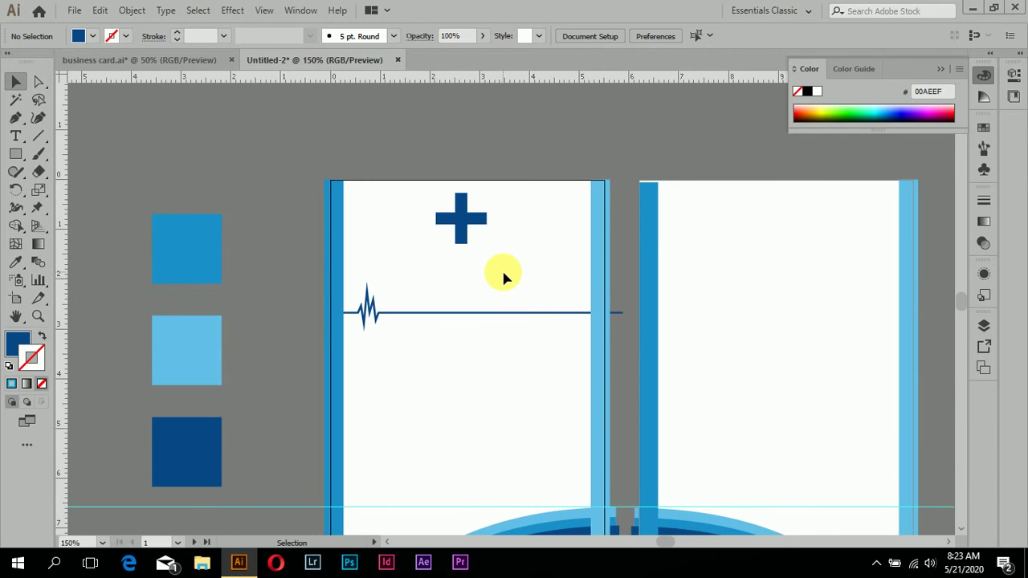
pyautogui.moveTo(421, 181); pyautogui.dragTo(493, 245)
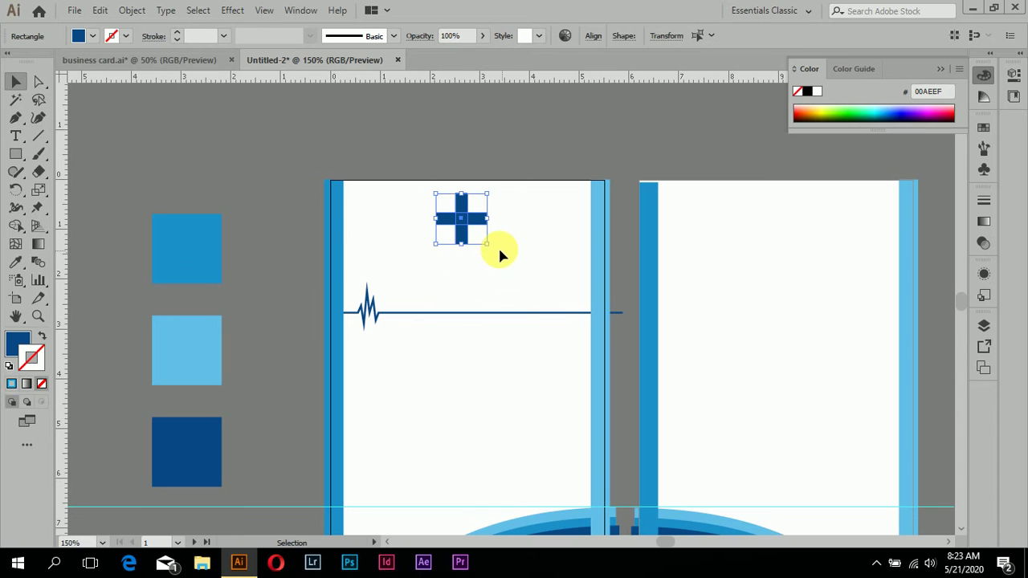
# Unite the two bars with the Shape Builder and nudge the cross about 0.23 cm lower
pyautogui.click(17, 226)
pyautogui.moveTo(462, 241)
pyautogui.mouseDown()
pyautogui.moveTo(452, 223)
pyautogui.moveTo(474, 226)
pyautogui.mouseUp()
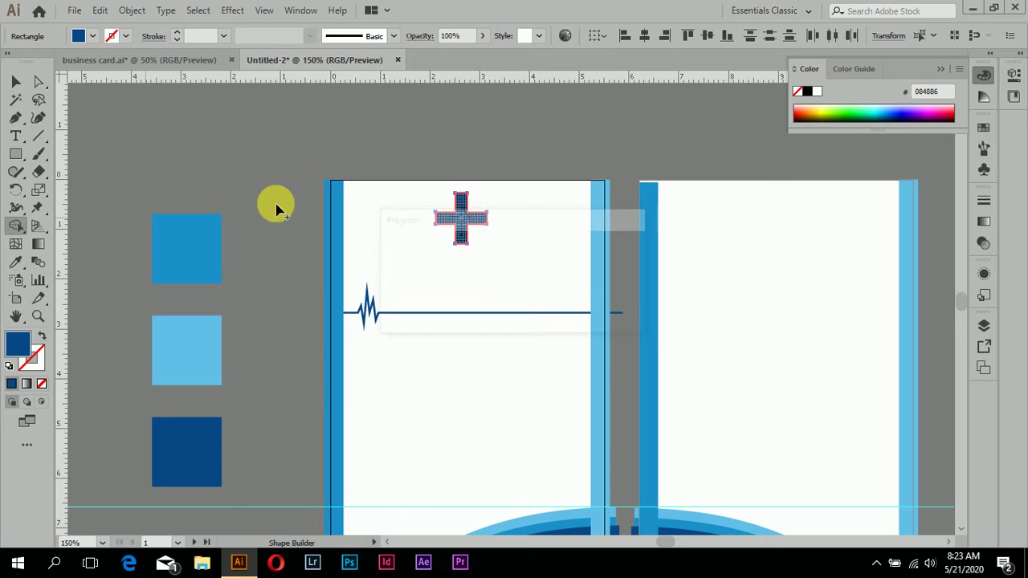
pyautogui.click(16, 82)
pyautogui.click(356, 142)
pyautogui.click(460, 223)
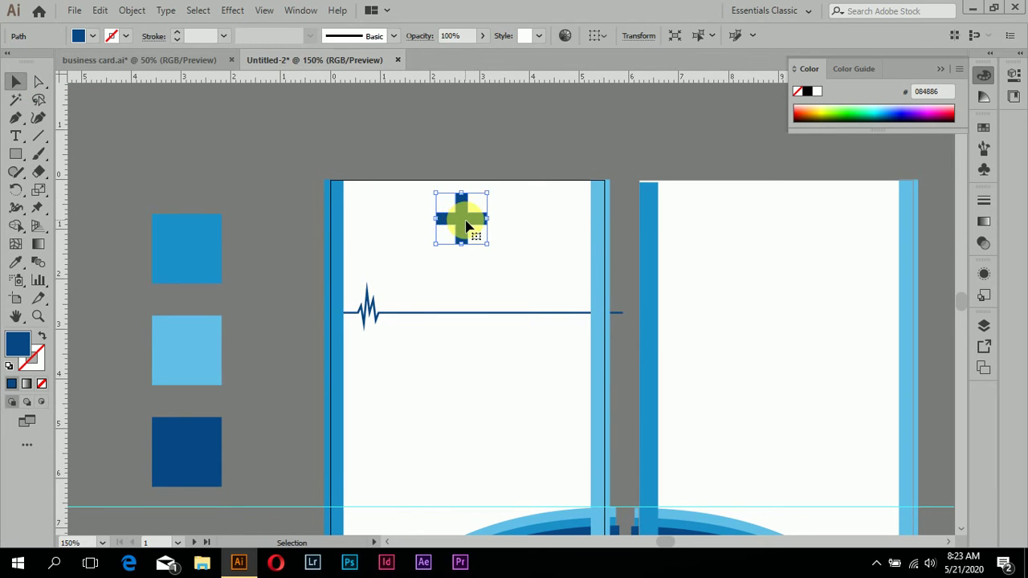
pyautogui.moveTo(463, 229); pyautogui.dragTo(461, 239)
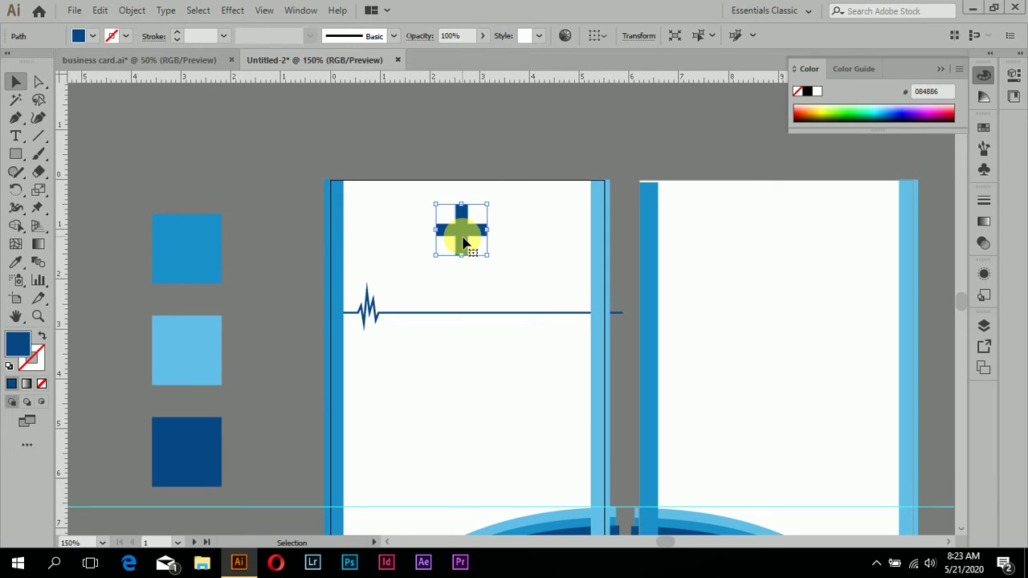
pyautogui.click(40, 249)
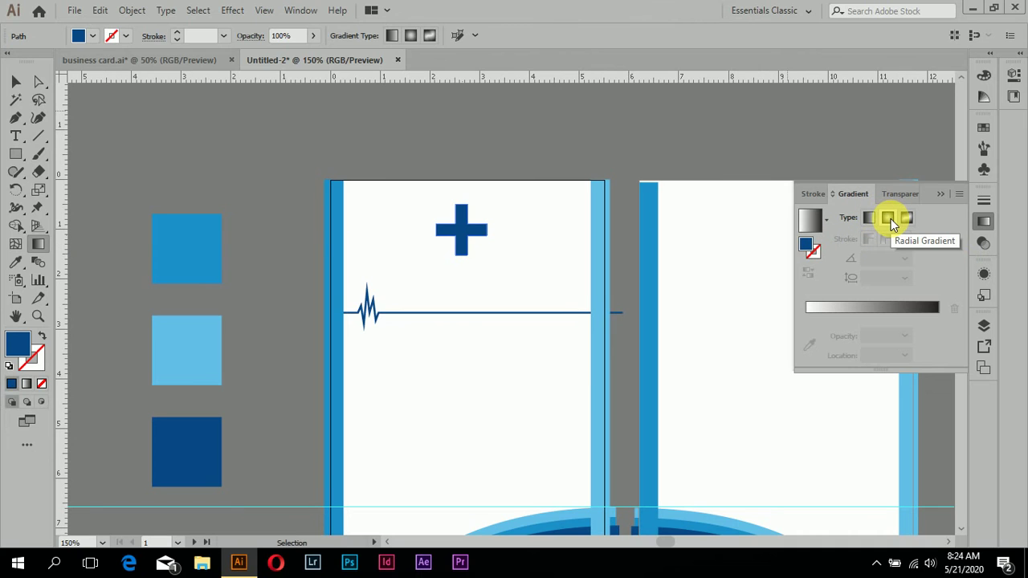
# Make the cross's gradient radial with the bright blue swatch as its starting stop
pyautogui.click(888, 217)
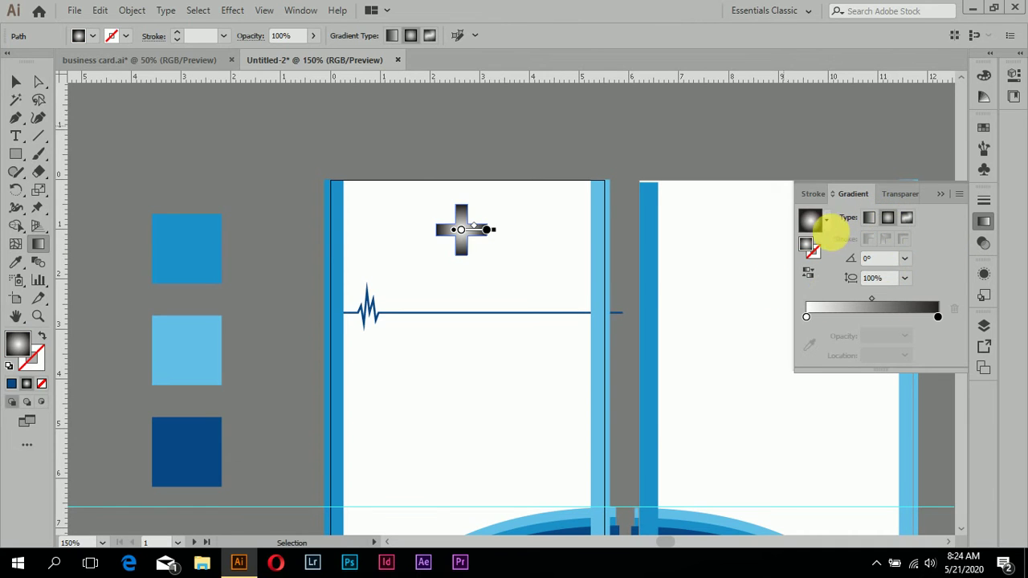
pyautogui.click(806, 316)
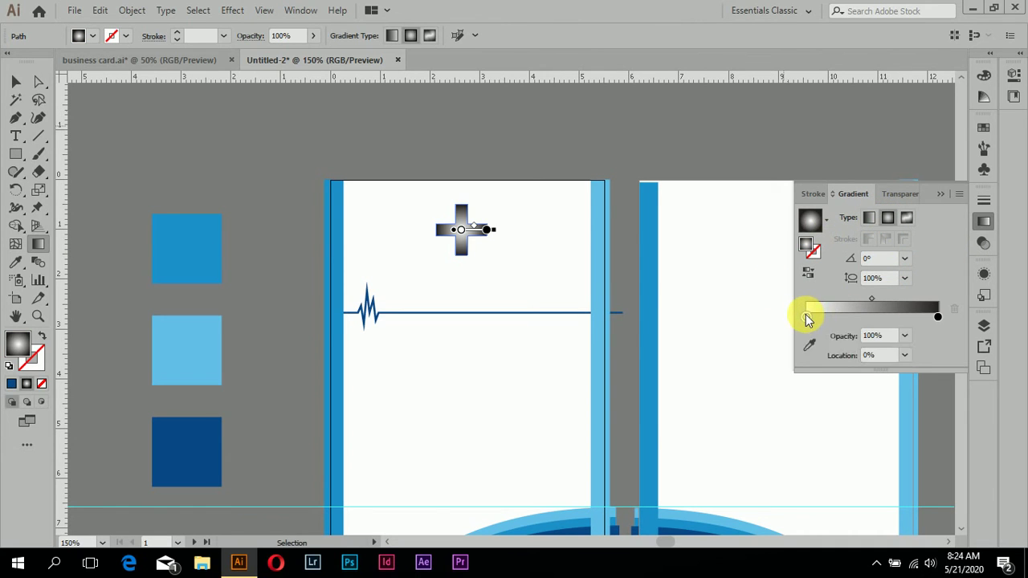
pyautogui.click(810, 347)
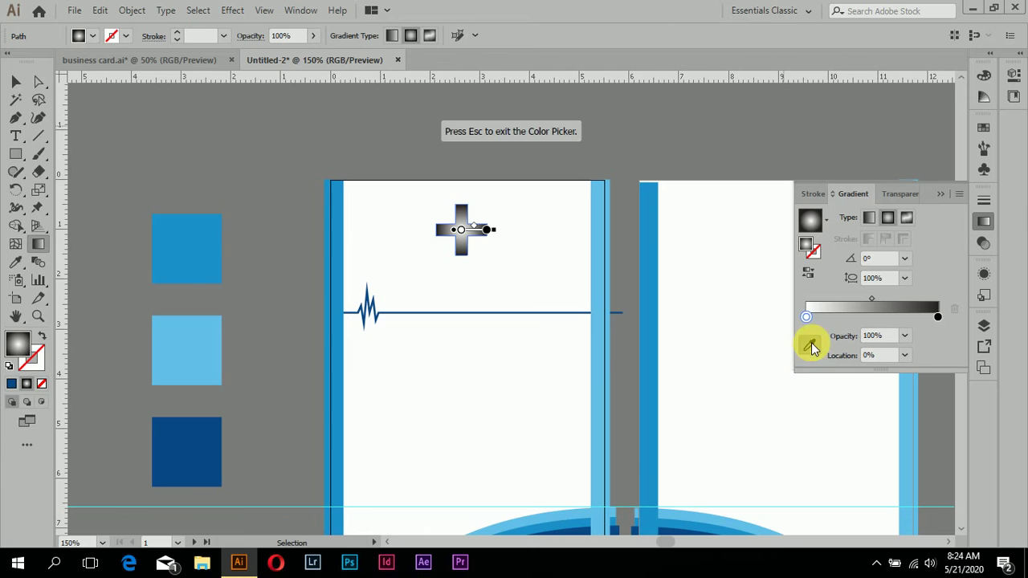
pyautogui.click(191, 270)
pyautogui.press('Escape')
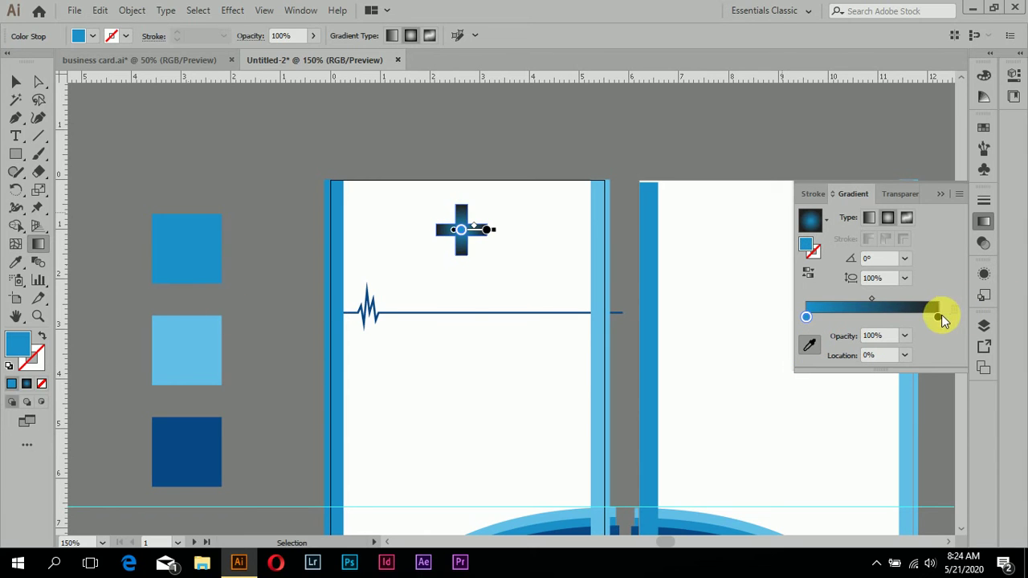
# Set the ending stop to dark blue and shift the gradient's bright centre toward the lower left
pyautogui.click(938, 317)
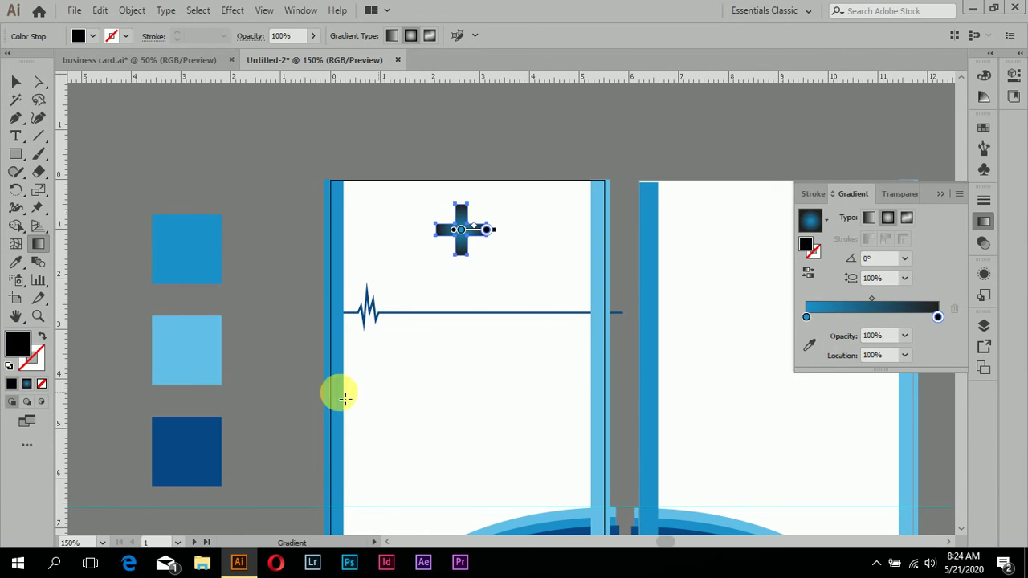
pyautogui.click(193, 456)
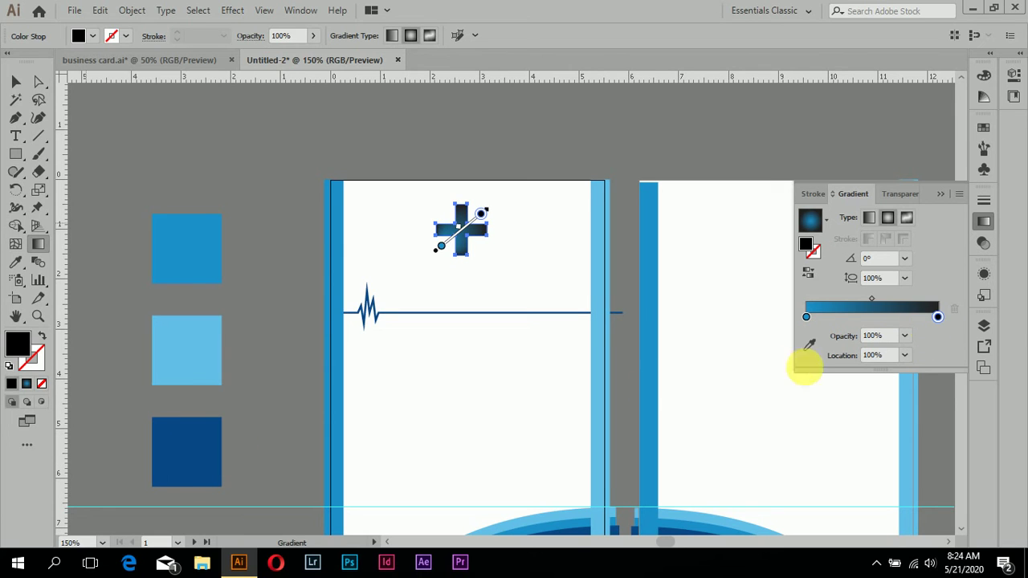
pyautogui.click(809, 345)
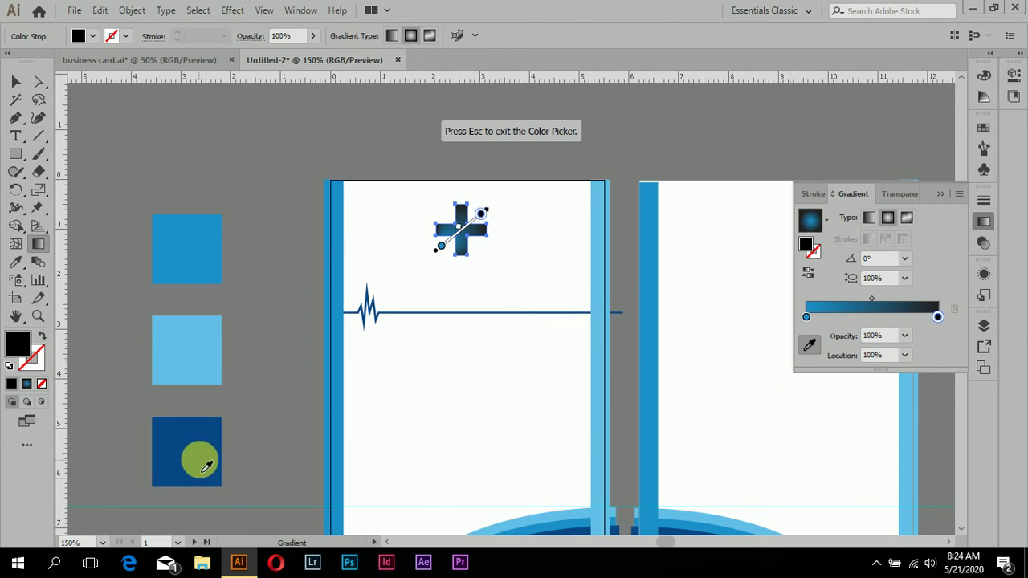
pyautogui.click(203, 469)
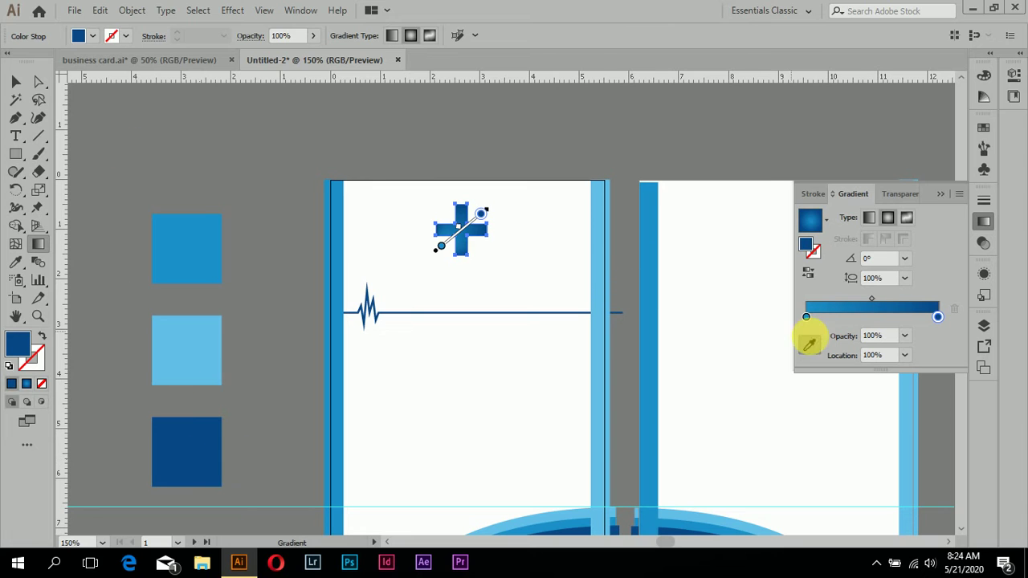
pyautogui.scroll(2, 497, 268)
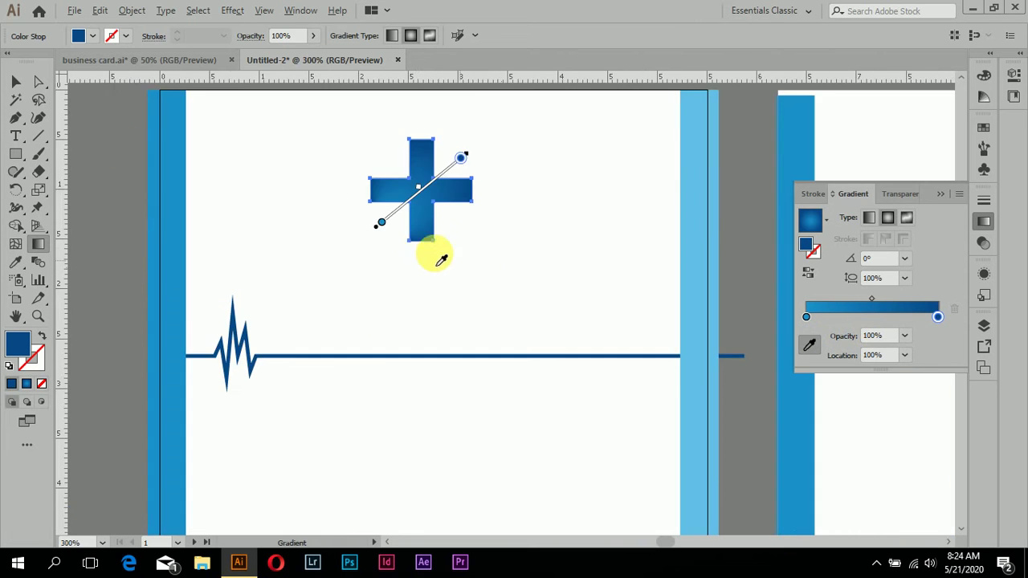
pyautogui.scroll(2, 420, 249)
pyautogui.scroll(3, 420, 236)
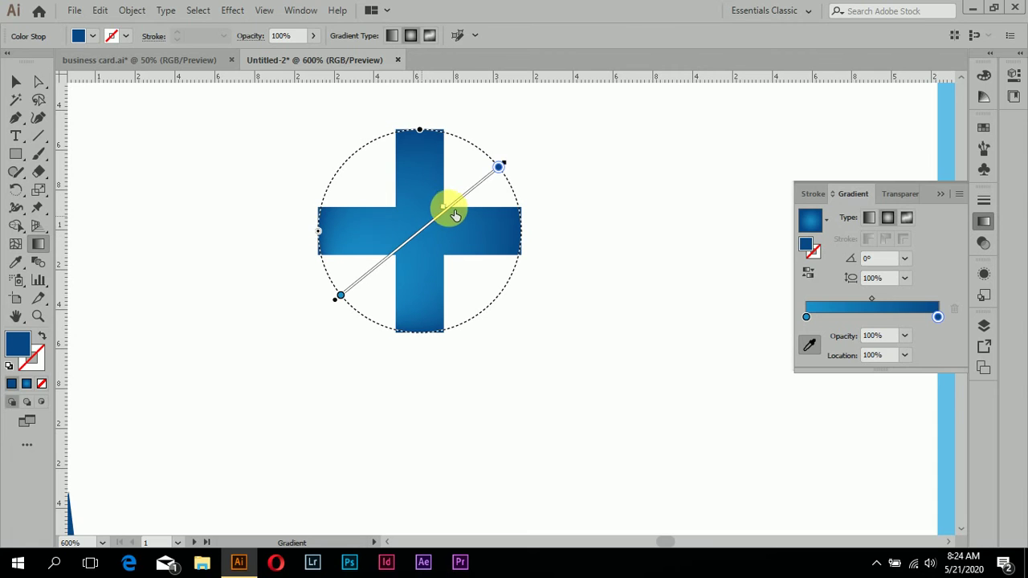
pyautogui.moveTo(424, 233)
pyautogui.mouseDown()
pyautogui.moveTo(414, 259)
pyautogui.moveTo(443, 232)
pyautogui.mouseUp()
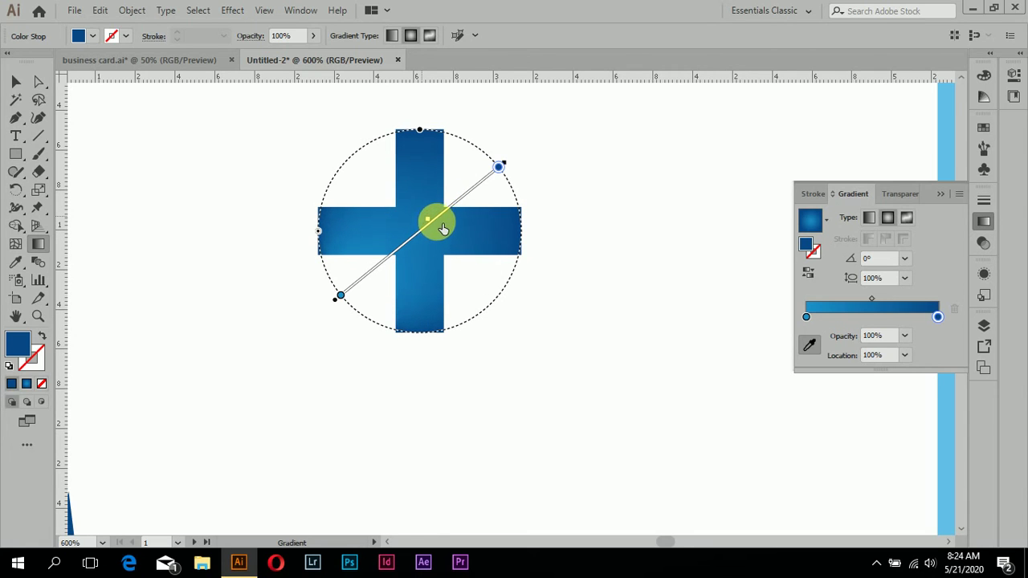
pyautogui.click(16, 81)
pyautogui.click(166, 143)
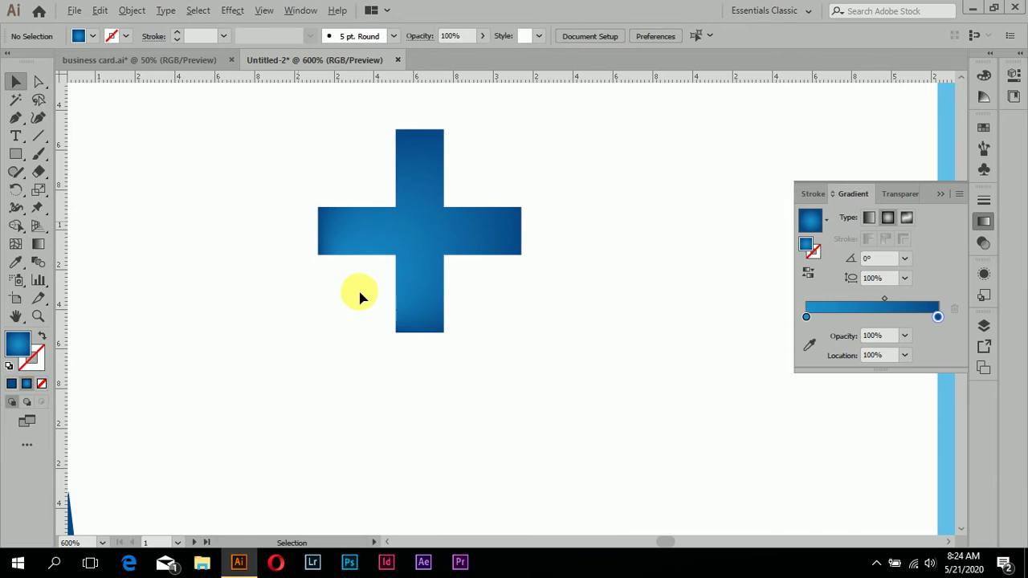
pyautogui.scroll(-3, 367, 291)
pyautogui.scroll(-1, 408, 303)
pyautogui.scroll(-2, 407, 320)
pyautogui.scroll(-3, 409, 320)
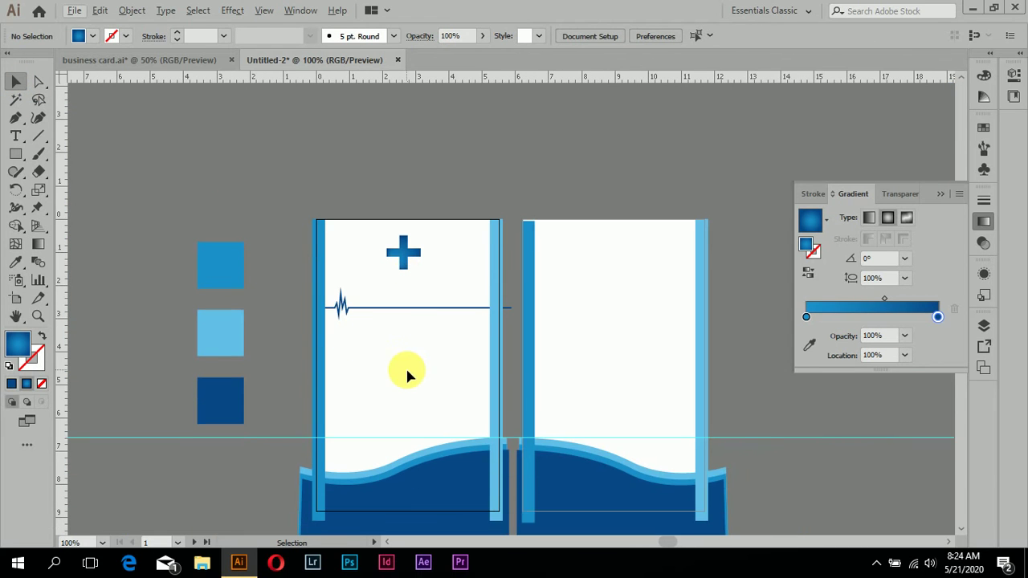
# Alt-drag a copy of the heartbeat line about 6.39 cm right onto the back card
pyautogui.scroll(-1, 410, 403)
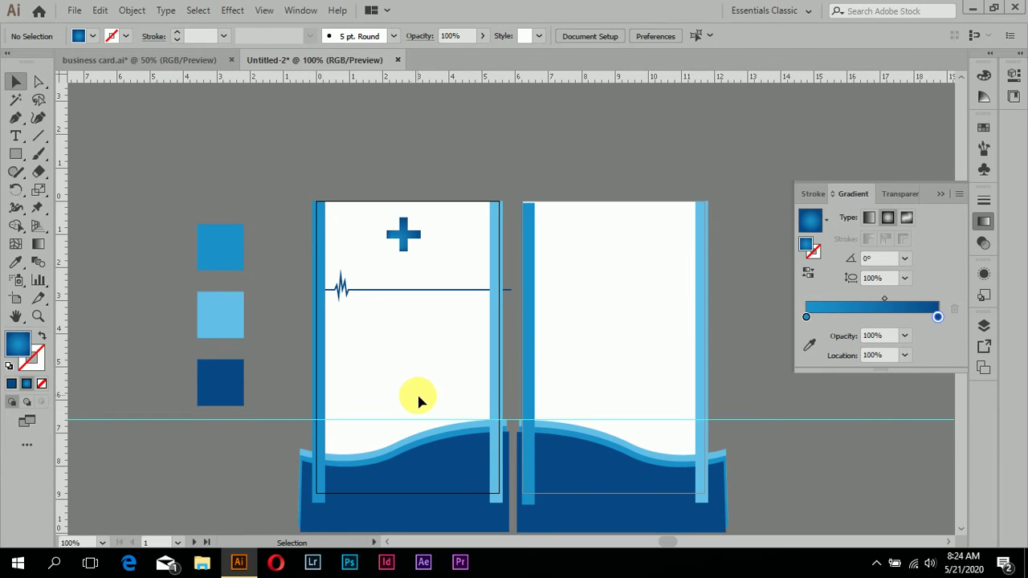
pyautogui.click(392, 290)
pyautogui.keyDown('alt'); pyautogui.scroll(1, 499, 344); pyautogui.keyUp('alt')
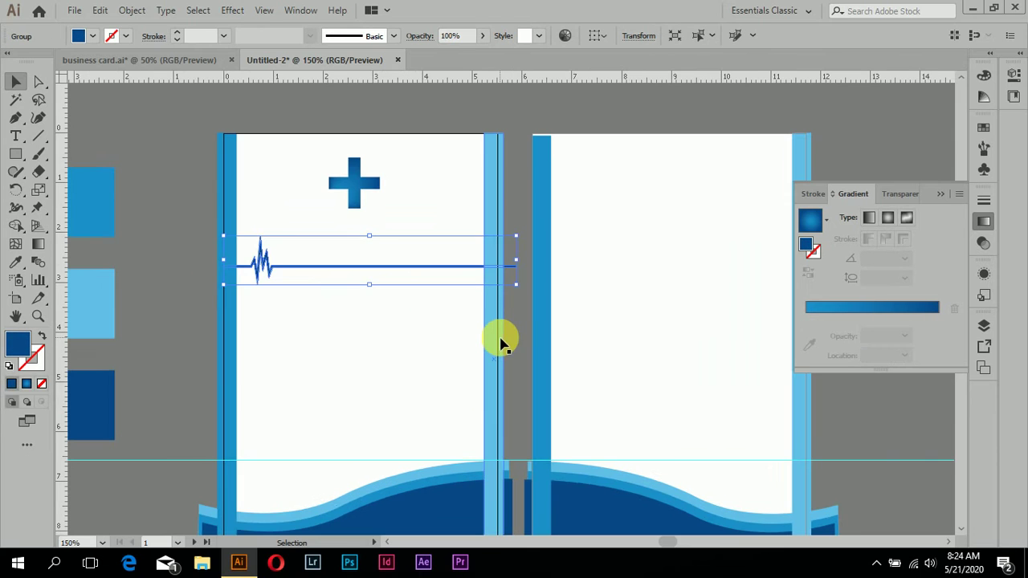
pyautogui.keyDown('ctrl'); pyautogui.hscroll(1, 503, 321); pyautogui.keyUp('ctrl')
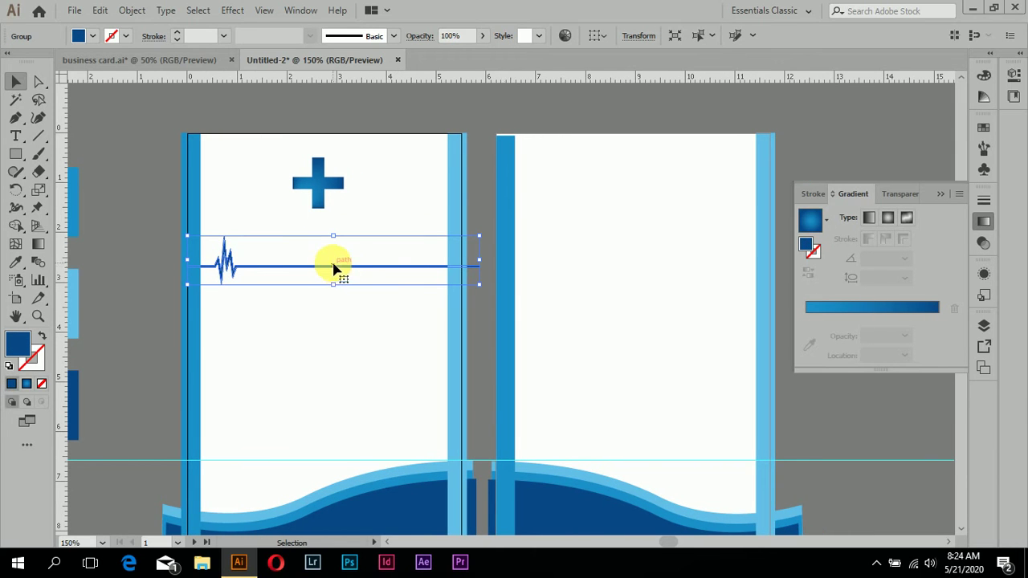
pyautogui.keyDown('alt'); pyautogui.moveTo(319, 270); pyautogui.dragTo(639, 273); pyautogui.keyUp('alt')
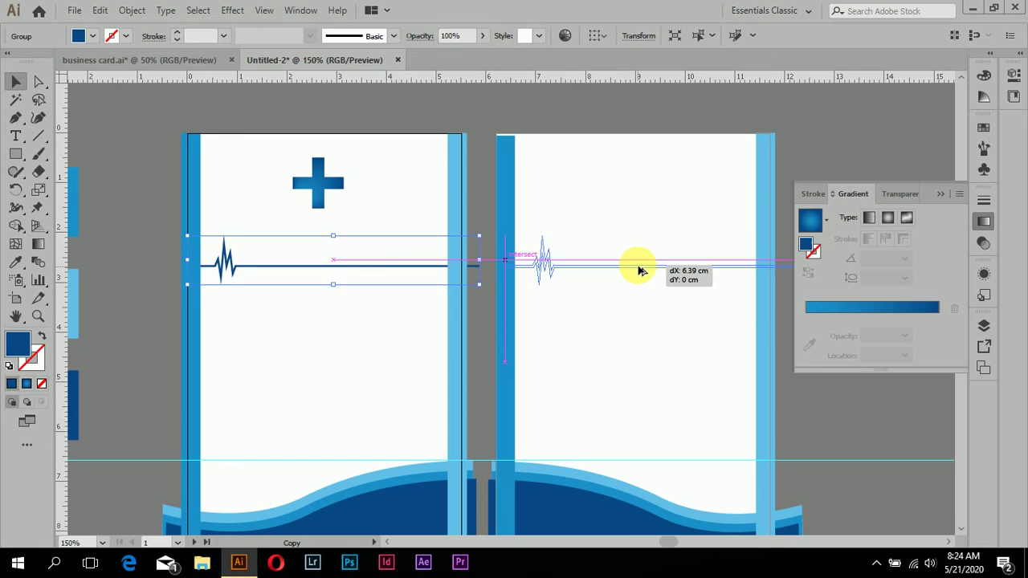
# Drop the heartbeat copy on the right card, level with the left card's line, and deselect
pyautogui.moveTo(639, 272); pyautogui.dragTo(639, 272)
pyautogui.click(574, 400)
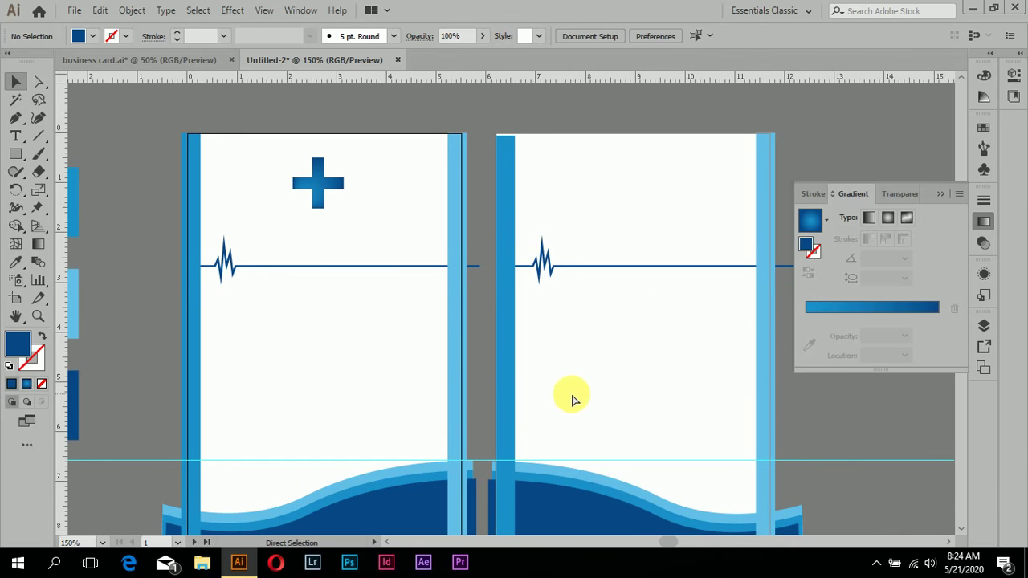
pyautogui.keyDown('ctrl'); pyautogui.hscroll(1, 575, 400); pyautogui.keyUp('ctrl')
pyautogui.keyDown('ctrl'); pyautogui.hscroll(1, 572, 395); pyautogui.keyUp('ctrl')
pyautogui.keyDown('alt'); pyautogui.scroll(1, 569, 376); pyautogui.keyUp('alt')
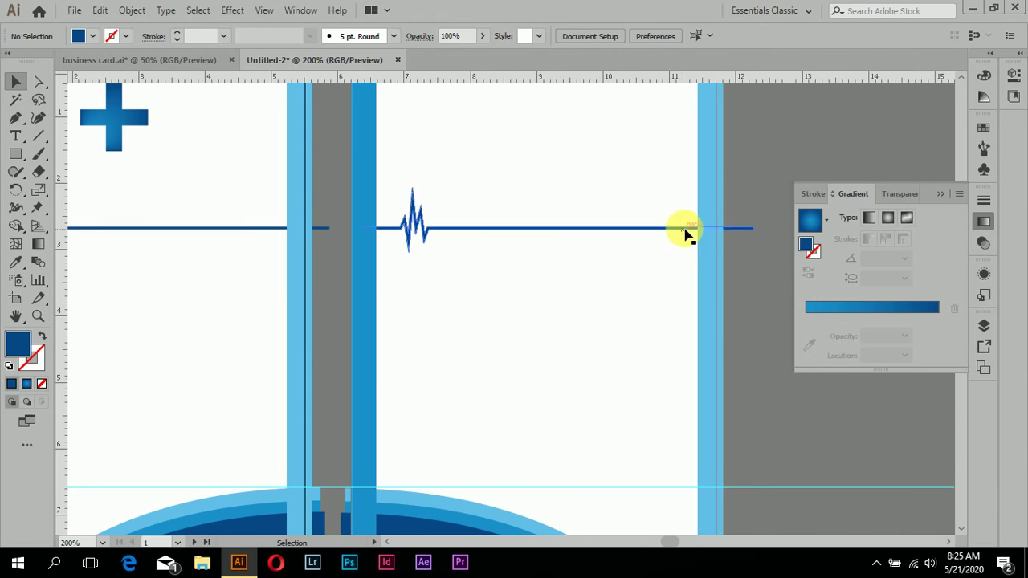
pyautogui.keyDown('alt'); pyautogui.scroll(-1, 520, 249); pyautogui.keyUp('alt')
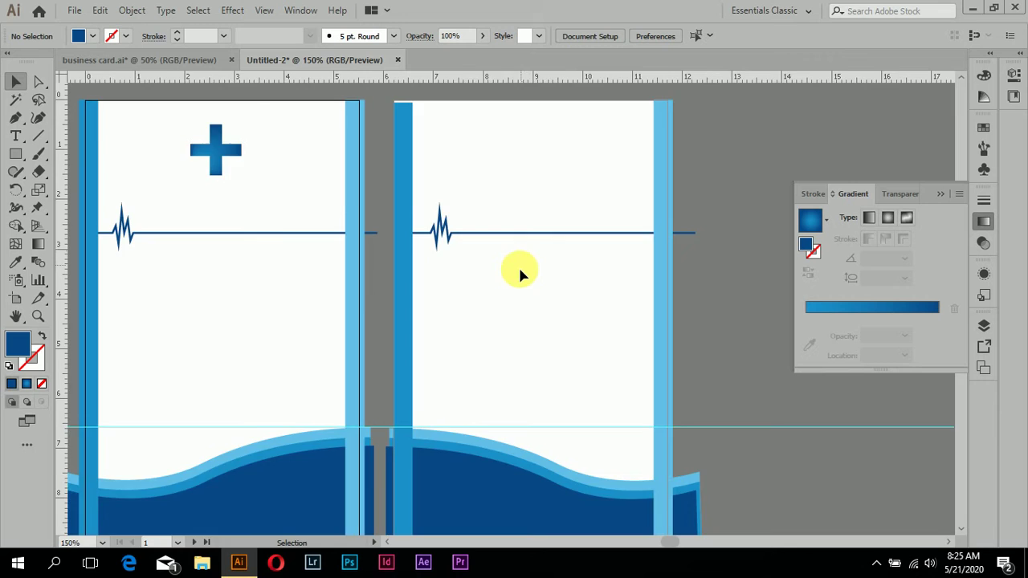
pyautogui.keyDown('alt'); pyautogui.scroll(-1, 517, 269); pyautogui.keyUp('alt')
pyautogui.keyDown('alt'); pyautogui.scroll(-1, 518, 268); pyautogui.keyUp('alt')
pyautogui.keyDown('alt'); pyautogui.scroll(1, 461, 317); pyautogui.keyUp('alt')
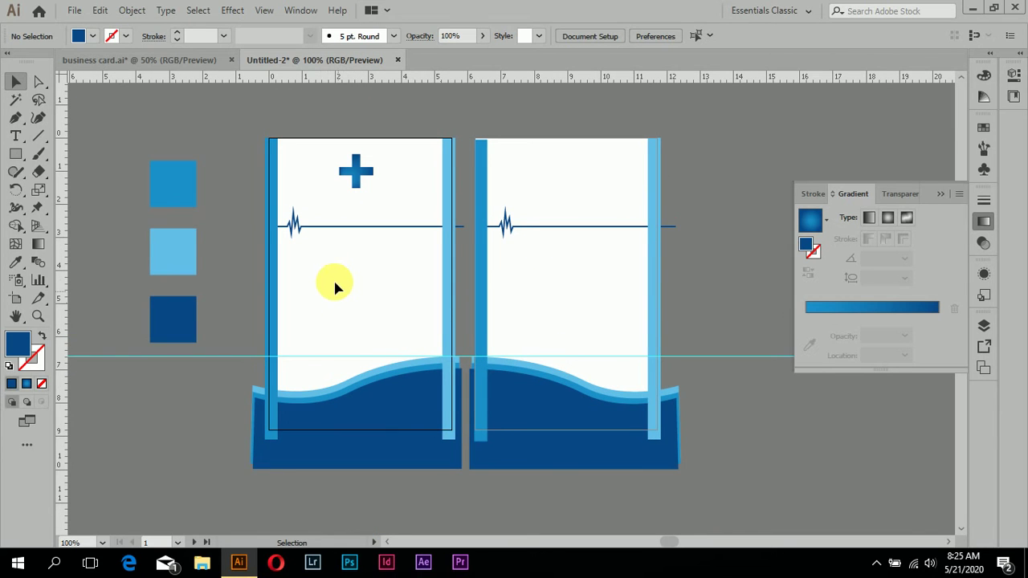
pyautogui.scroll(1, 334, 280)
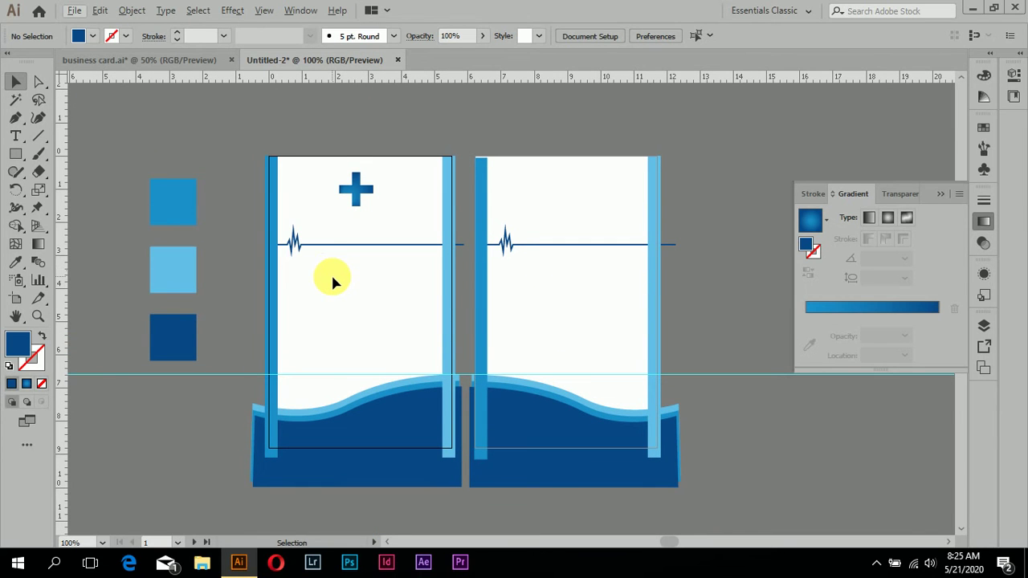
pyautogui.scroll(2, 333, 278)
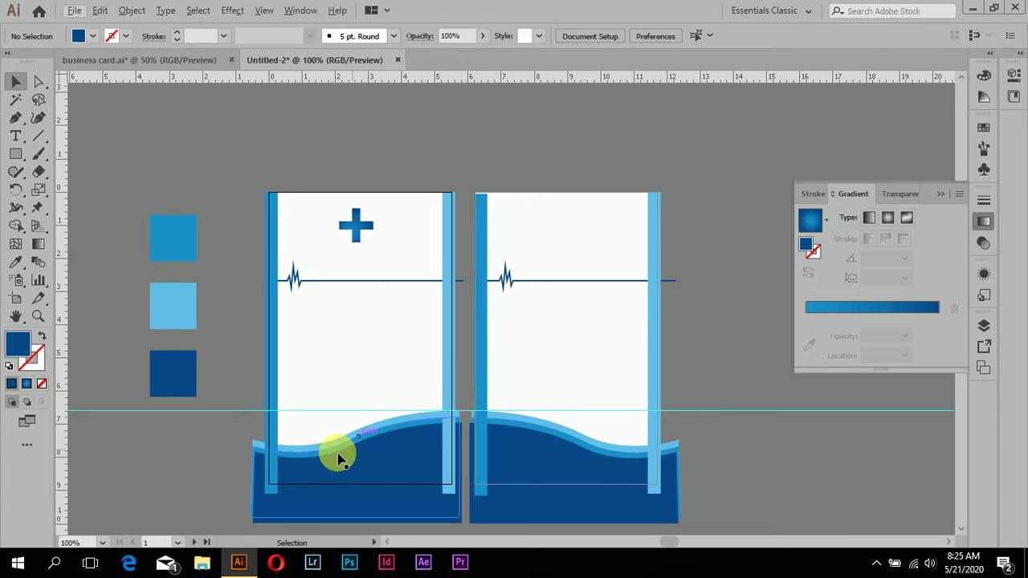
# Draw an upright dark blue oval on the pasteboard with the Ellipse tool
pyautogui.moveTo(16, 153)
pyautogui.mouseDown()
pyautogui.moveTo(46, 187)
pyautogui.moveTo(69, 190)
pyautogui.mouseUp()
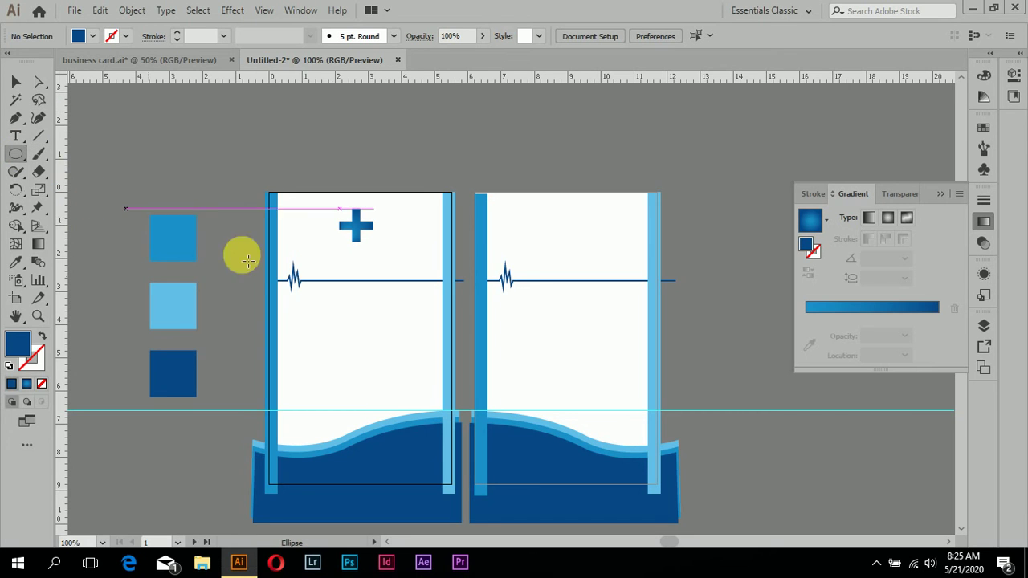
pyautogui.hscroll(1, 562, 319)
pyautogui.hscroll(2, 589, 321)
pyautogui.hscroll(2, 591, 309)
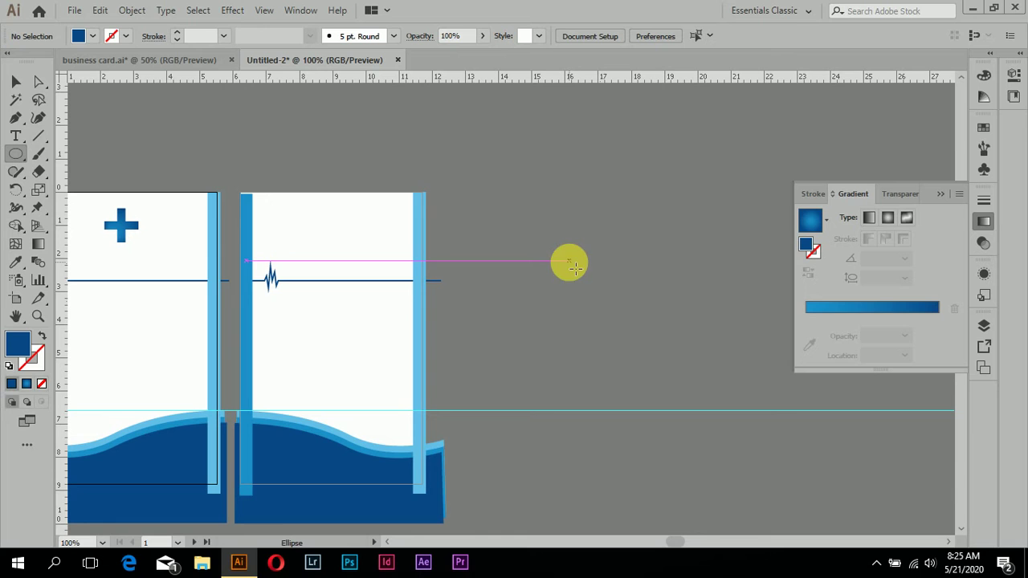
pyautogui.moveTo(575, 267); pyautogui.dragTo(615, 325)
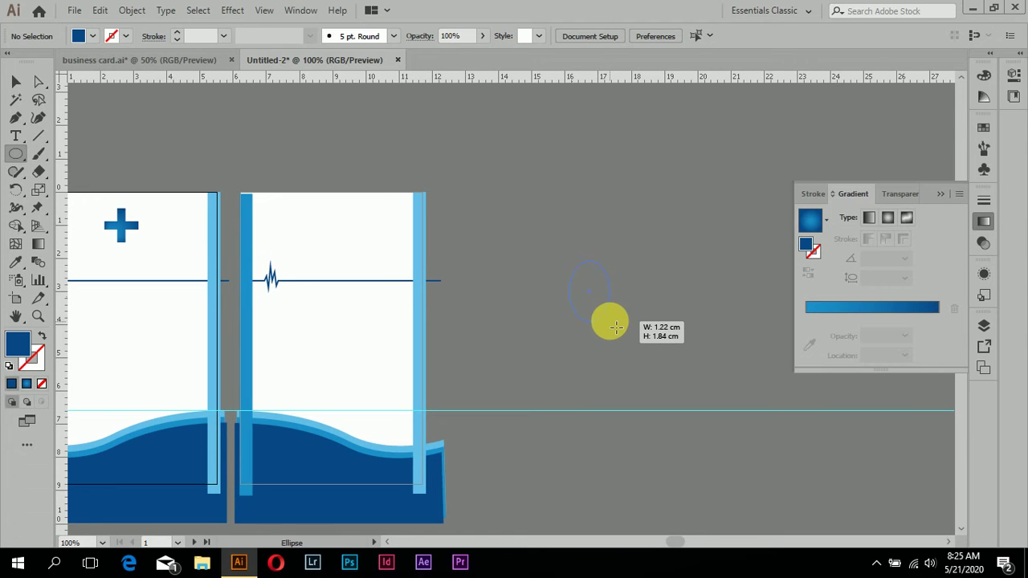
pyautogui.moveTo(615, 325); pyautogui.dragTo(612, 322)
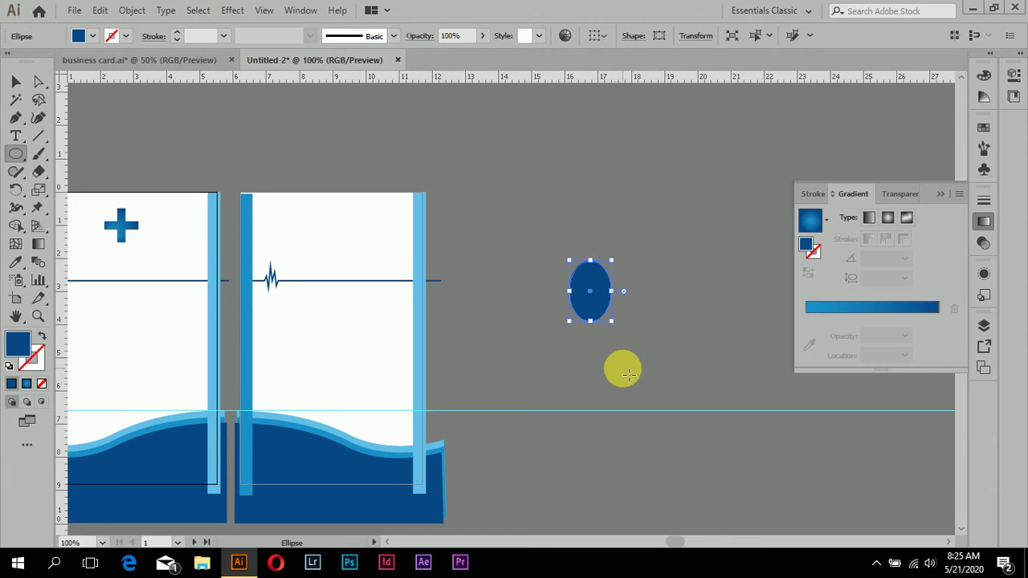
pyautogui.scroll(1, 629, 371)
pyautogui.scroll(-2, 614, 363)
# Move the oval onto the left card just below the heartbeat line
pyautogui.click(16, 81)
pyautogui.click(631, 262)
pyautogui.moveTo(572, 318); pyautogui.dragTo(257, 366)
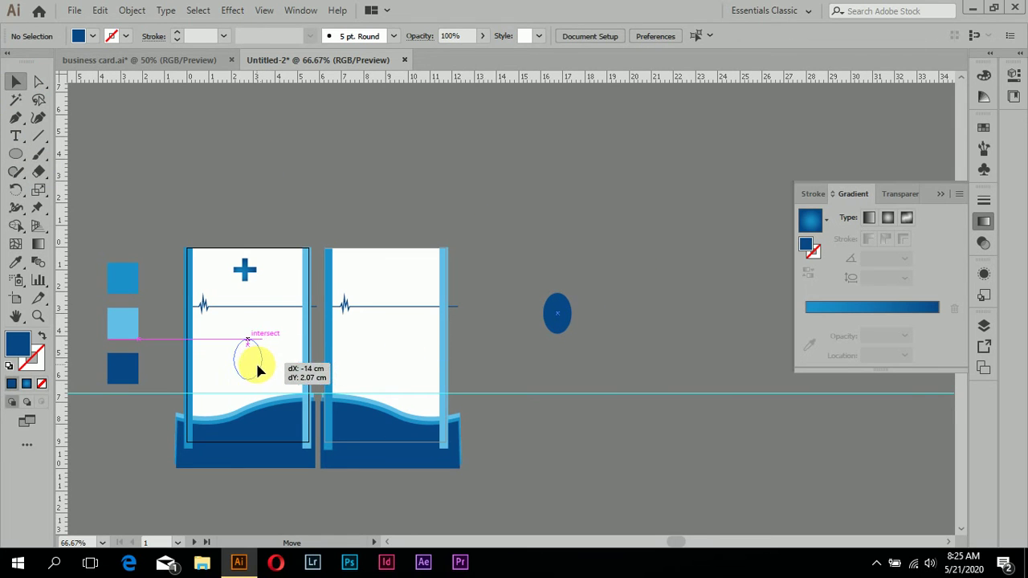
pyautogui.moveTo(257, 365); pyautogui.dragTo(261, 368)
pyautogui.scroll(2, 275, 397)
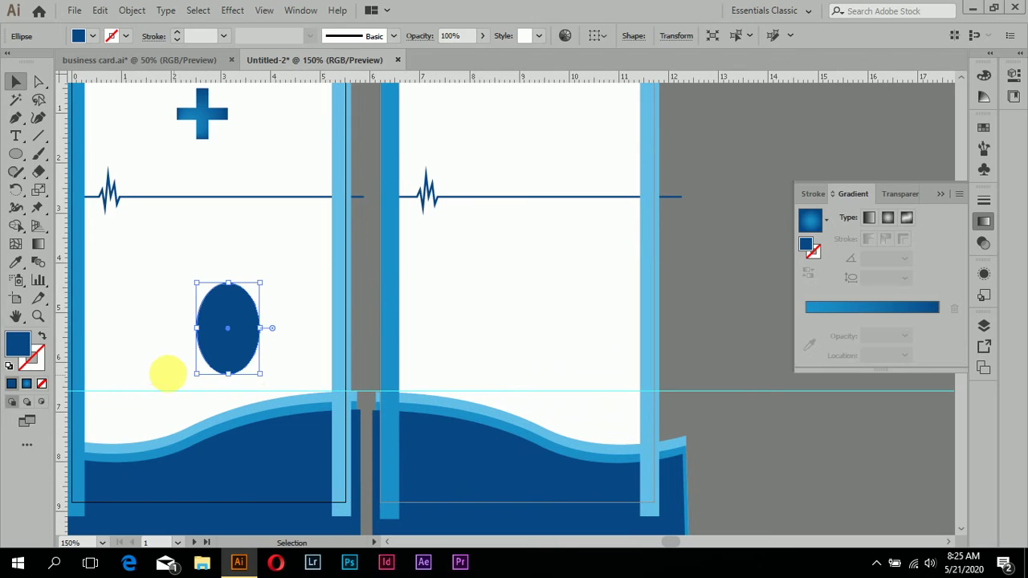
# Remove the oval's fill and give it a light blue 3 pt outline
pyautogui.hscroll(-1, 193, 357)
pyautogui.moveTo(238, 341); pyautogui.dragTo(237, 336)
pyautogui.click(91, 35)
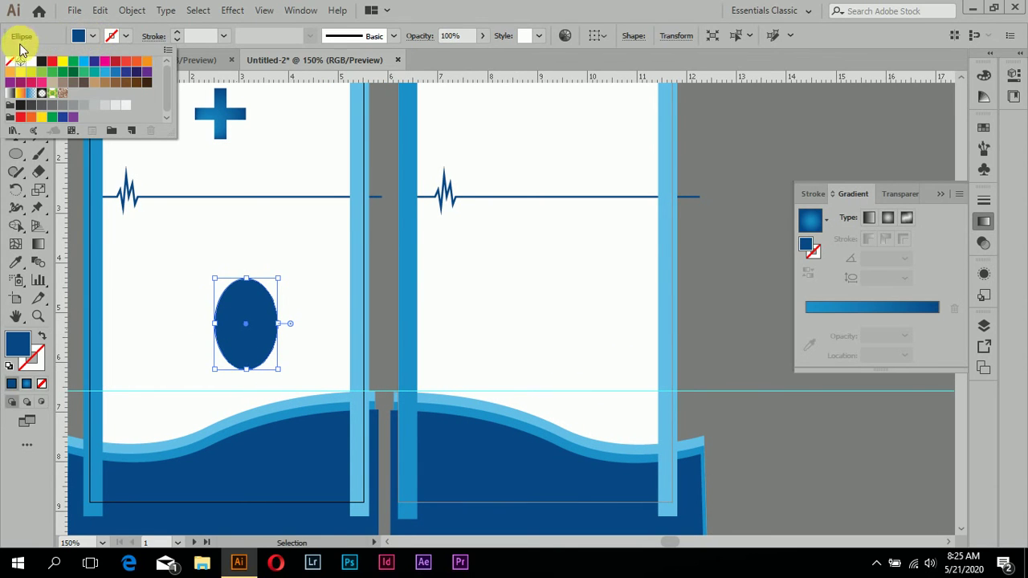
pyautogui.click(10, 61)
pyautogui.click(179, 38)
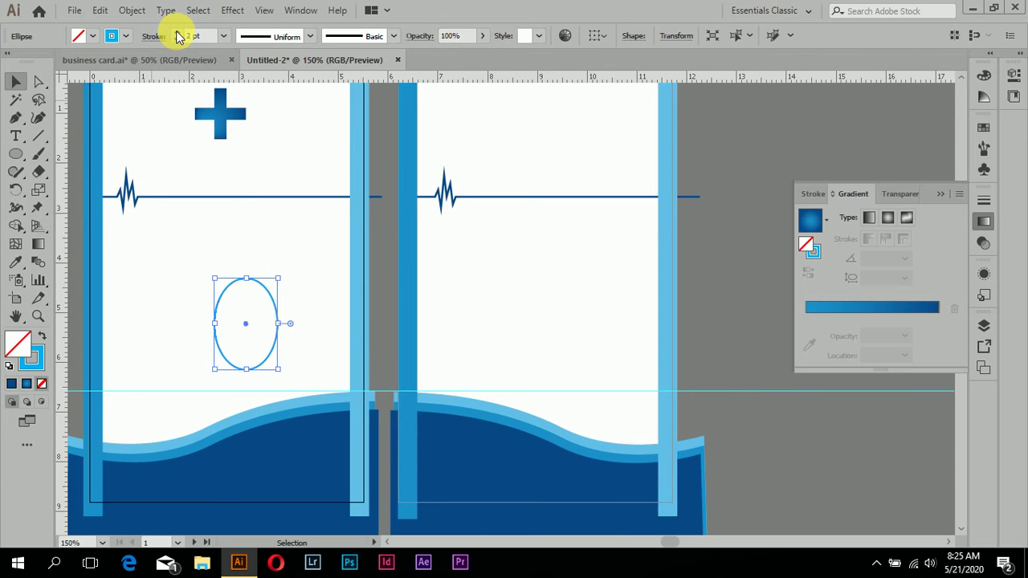
pyautogui.click(176, 33)
pyautogui.click(177, 32)
pyautogui.click(310, 261)
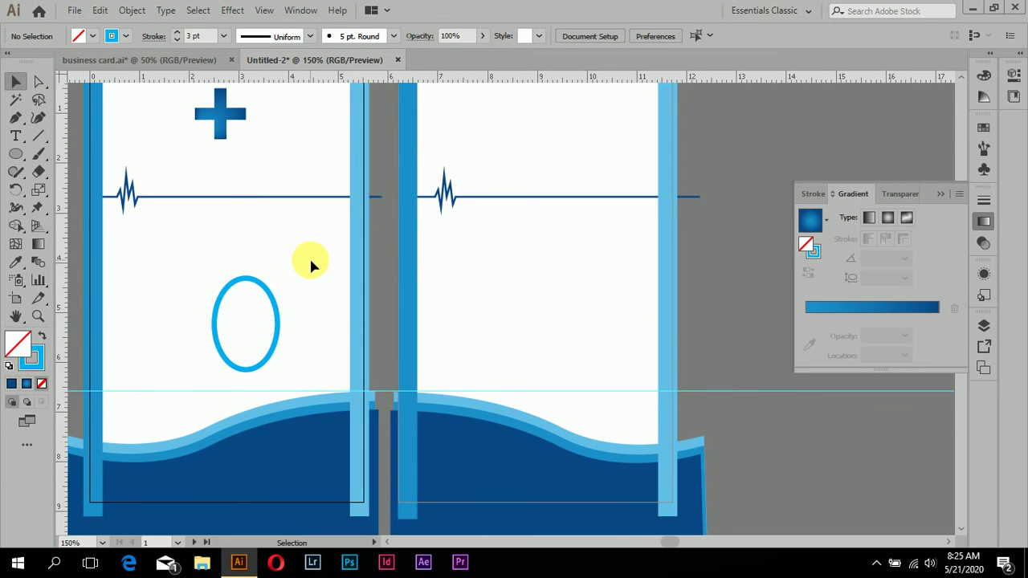
pyautogui.scroll(-1, 310, 261)
pyautogui.scroll(-3, 305, 259)
pyautogui.scroll(1, 311, 283)
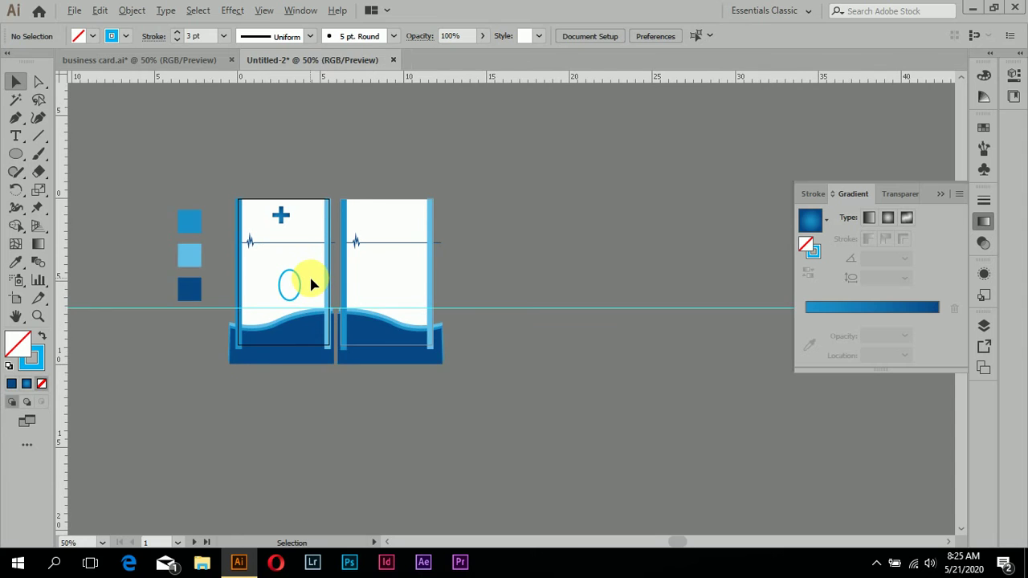
pyautogui.scroll(1, 309, 275)
pyautogui.scroll(4, 290, 278)
# Reduce the oval's outline weight to 2 pt
pyautogui.click(285, 228)
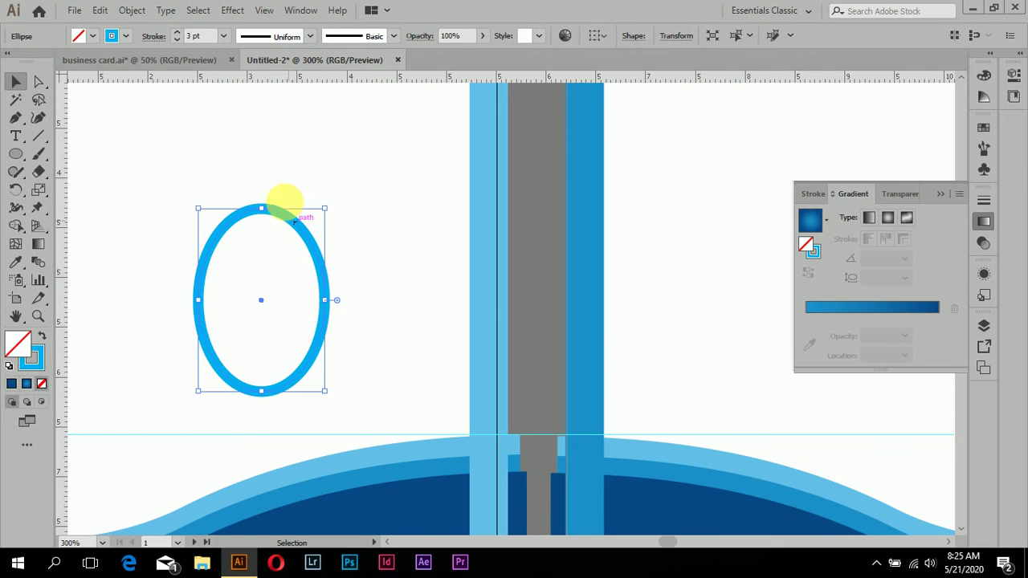
pyautogui.click(177, 40)
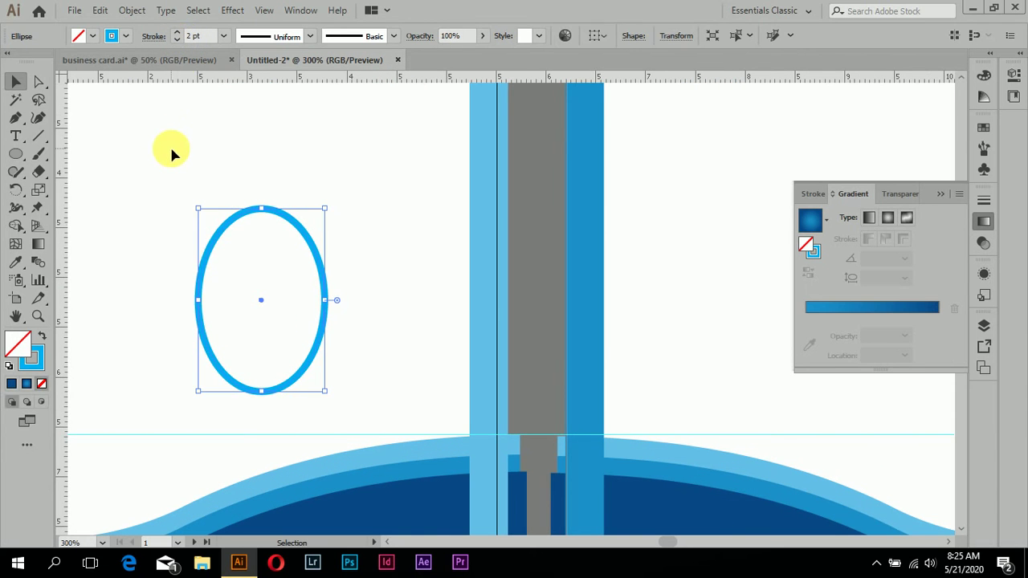
pyautogui.click(225, 239)
pyautogui.scroll(-4, 229, 261)
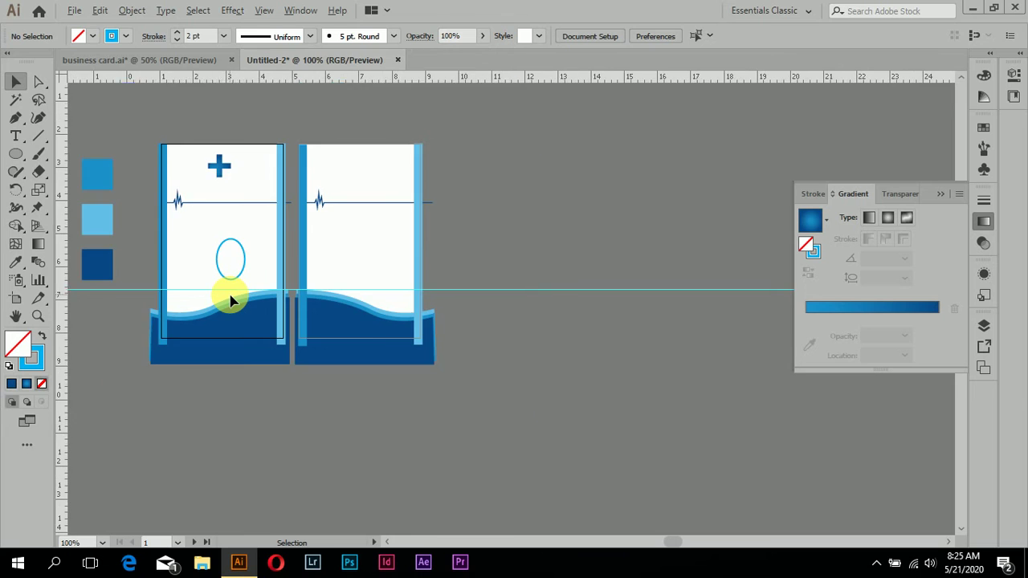
pyautogui.scroll(1, 191, 275)
pyautogui.scroll(1, 229, 252)
pyautogui.scroll(1, 266, 238)
pyautogui.scroll(2, 261, 243)
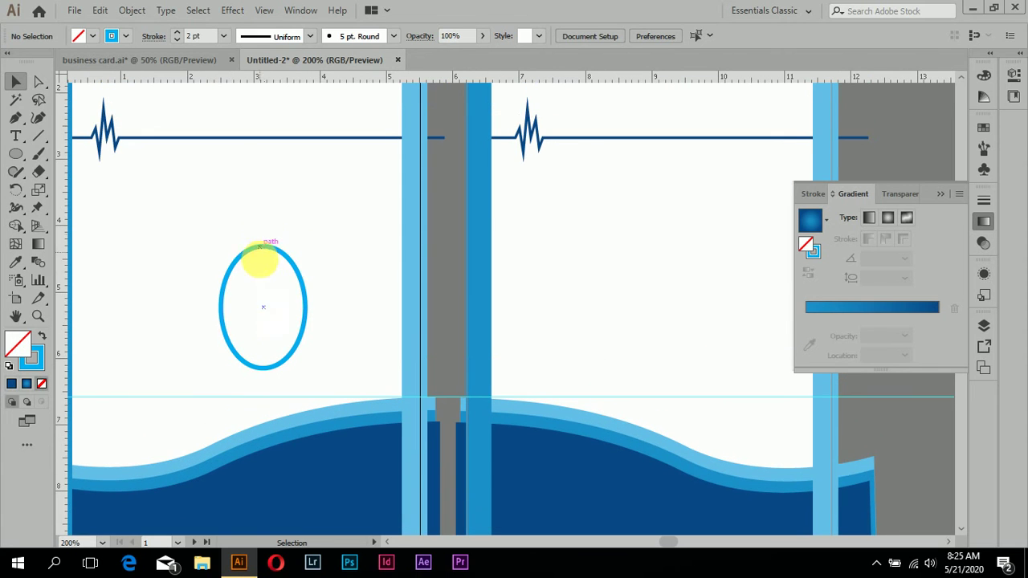
pyautogui.hscroll(-1, 274, 291)
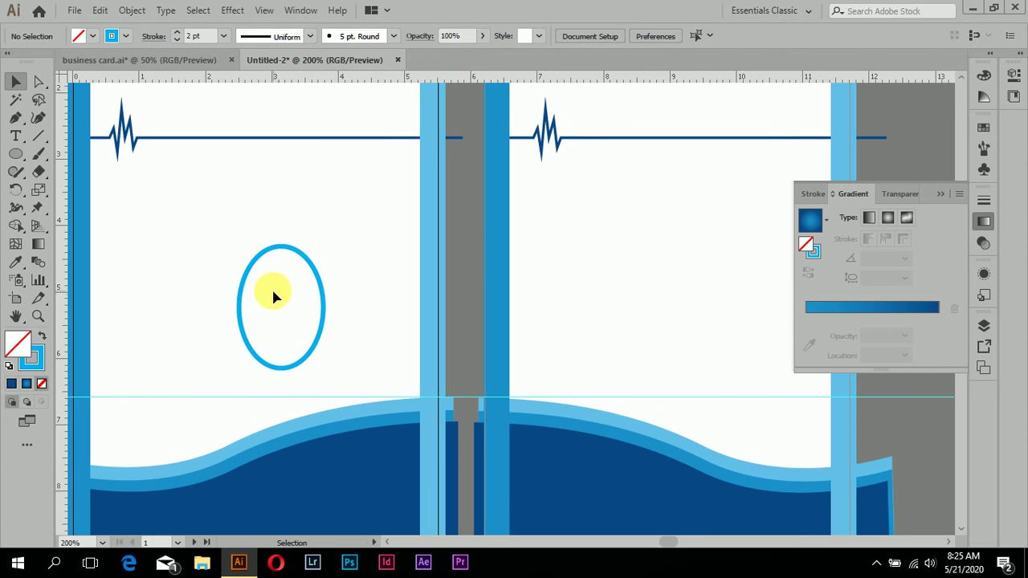
# Lower the oval's top anchor point to flatten it into an egg shape
pyautogui.click(239, 310)
pyautogui.click(40, 83)
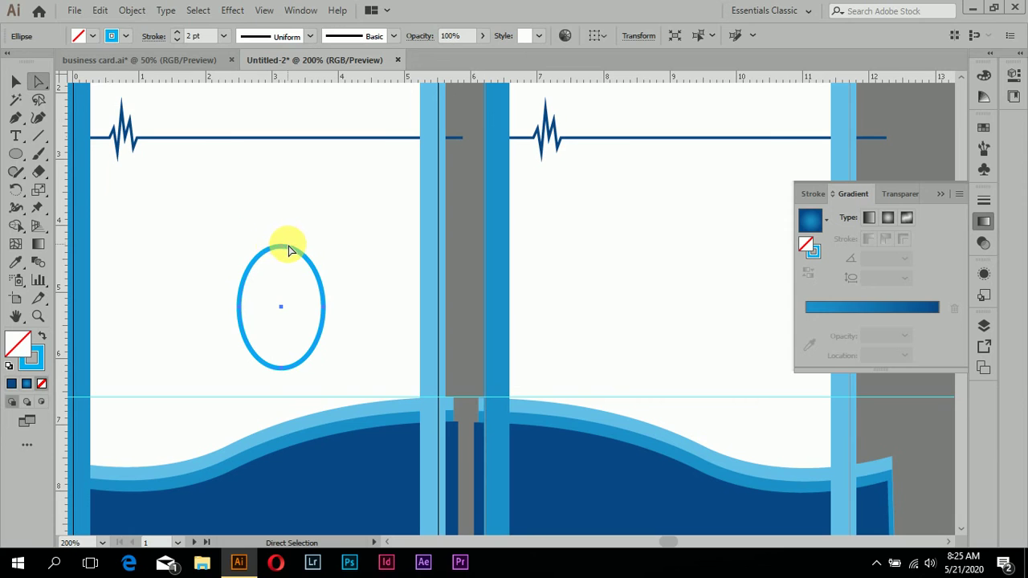
pyautogui.click(281, 246)
pyautogui.moveTo(281, 252); pyautogui.dragTo(281, 272)
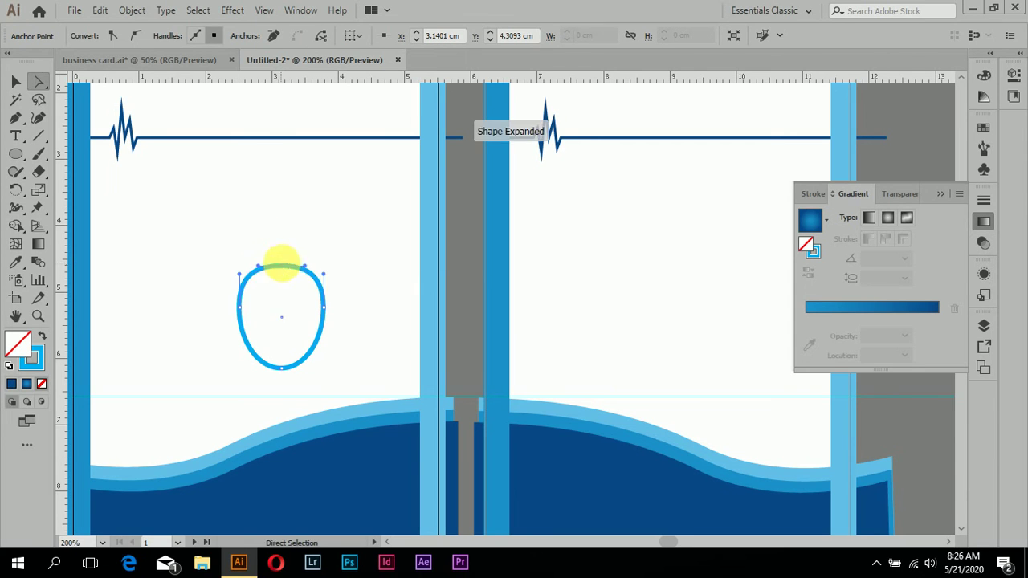
pyautogui.click(367, 268)
pyautogui.scroll(-2, 362, 277)
pyautogui.scroll(1, 361, 293)
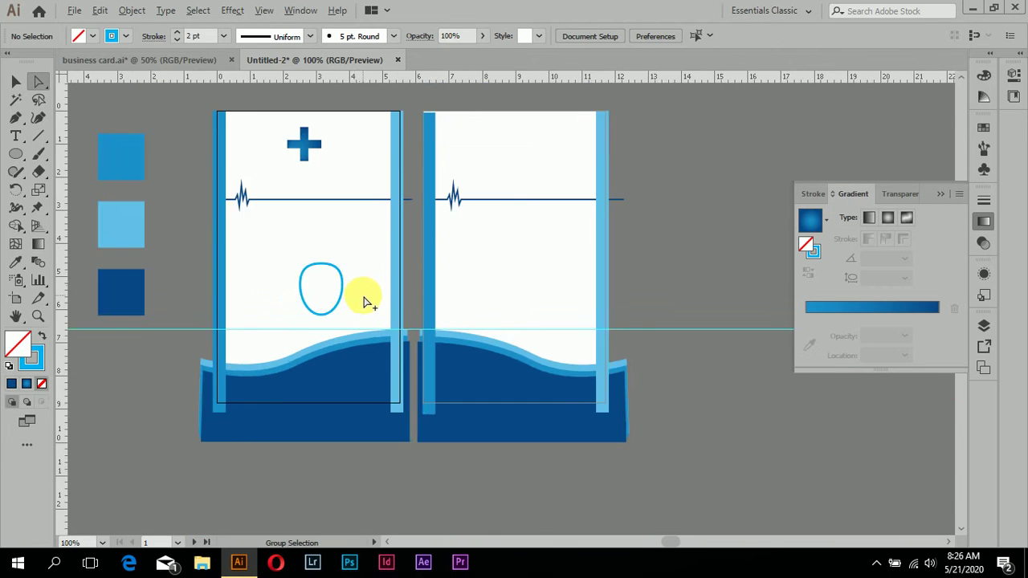
pyautogui.scroll(1, 365, 298)
pyautogui.scroll(1, 362, 300)
pyautogui.hscroll(-1, 282, 275)
pyautogui.hscroll(-2, 289, 257)
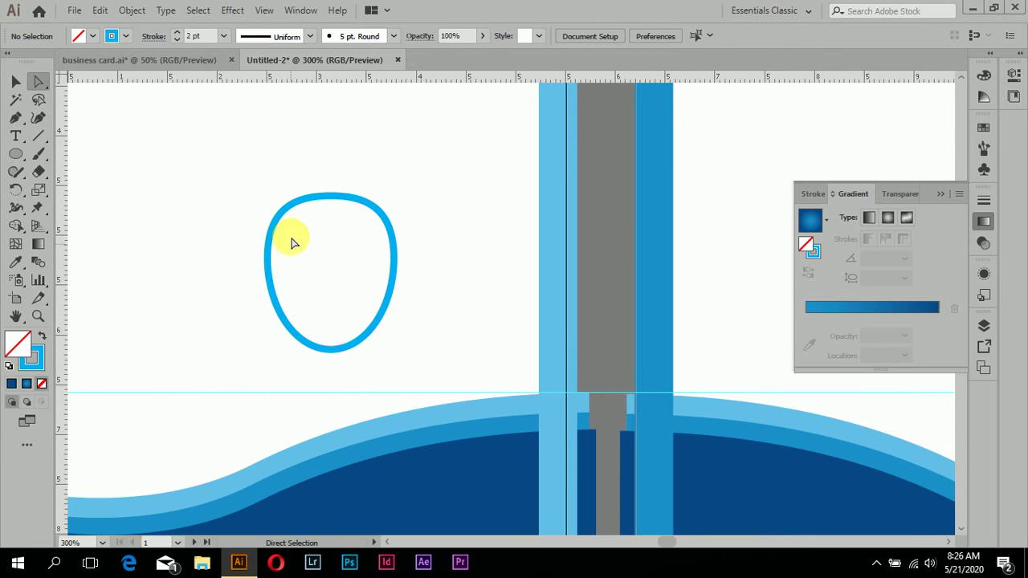
# Expand the ring's outline into a filled bright-blue shape with no stroke
pyautogui.click(15, 81)
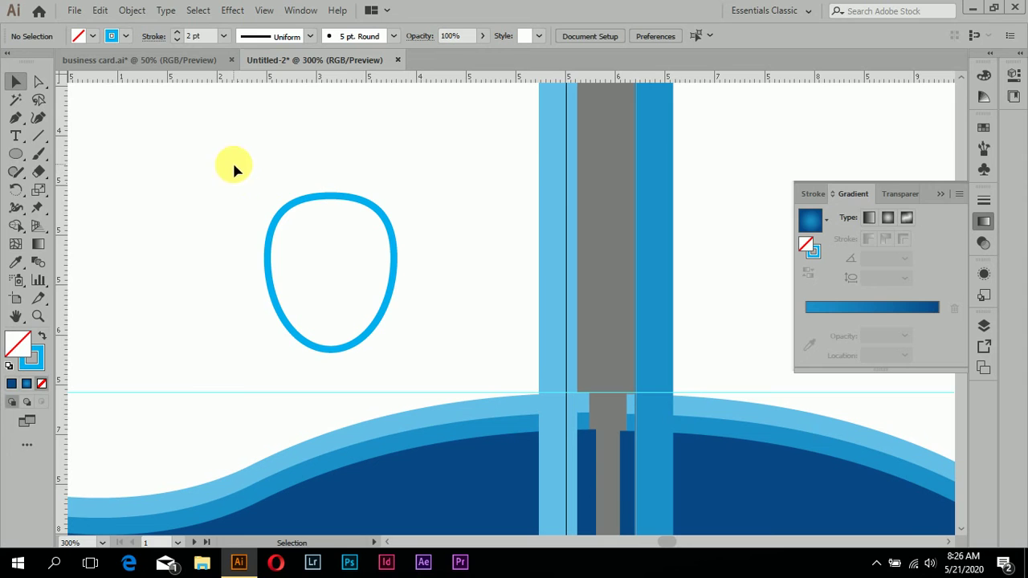
pyautogui.moveTo(234, 168); pyautogui.dragTo(377, 267)
pyautogui.click(133, 11)
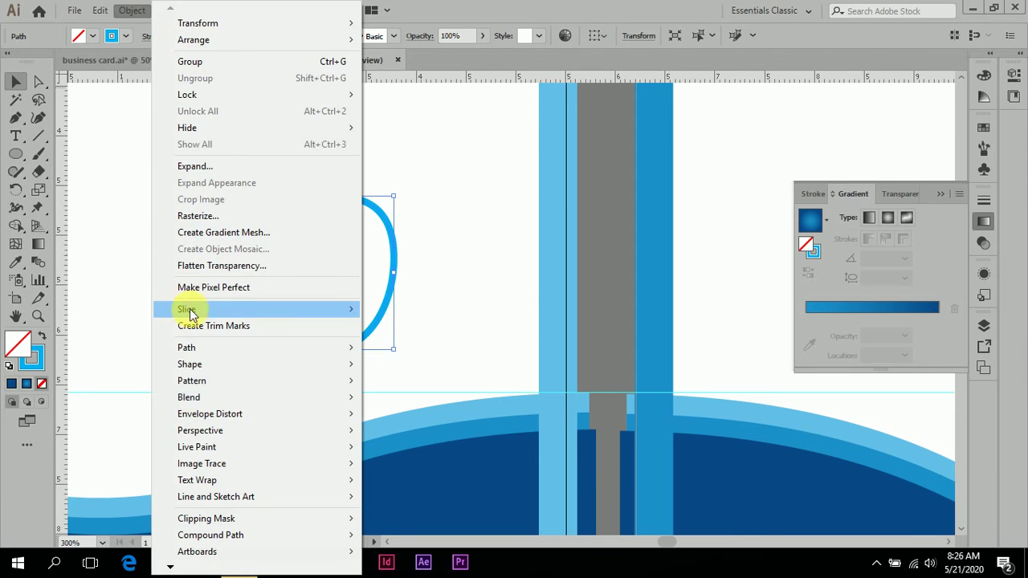
pyautogui.click(211, 169)
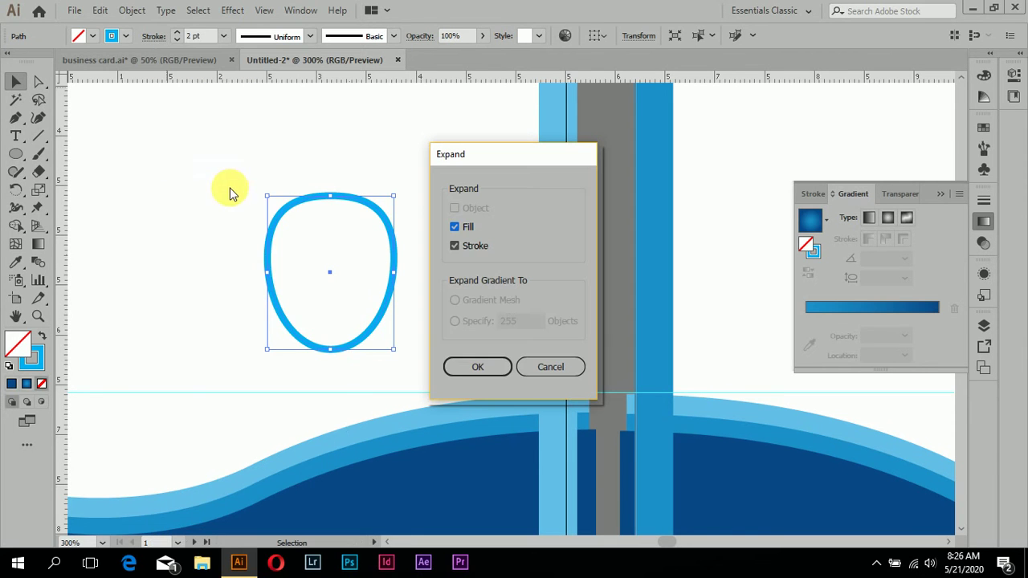
pyautogui.click(476, 369)
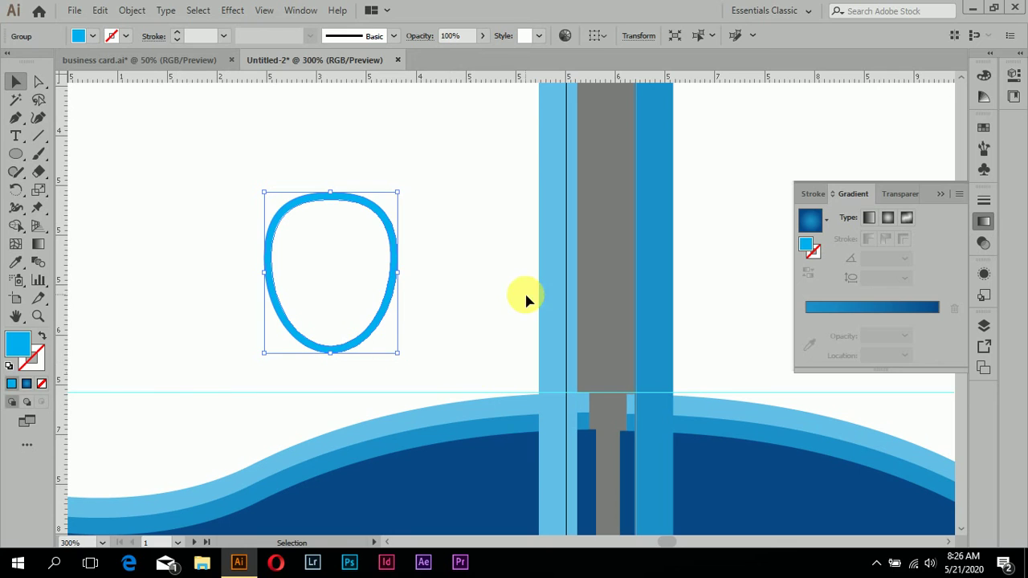
pyautogui.click(470, 288)
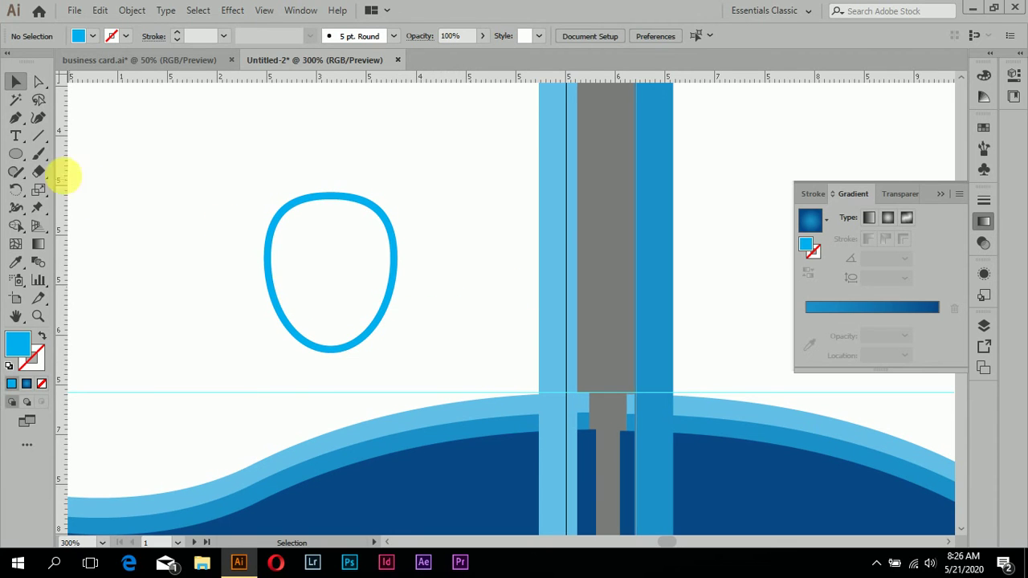
pyautogui.click(15, 153)
pyautogui.click(72, 157)
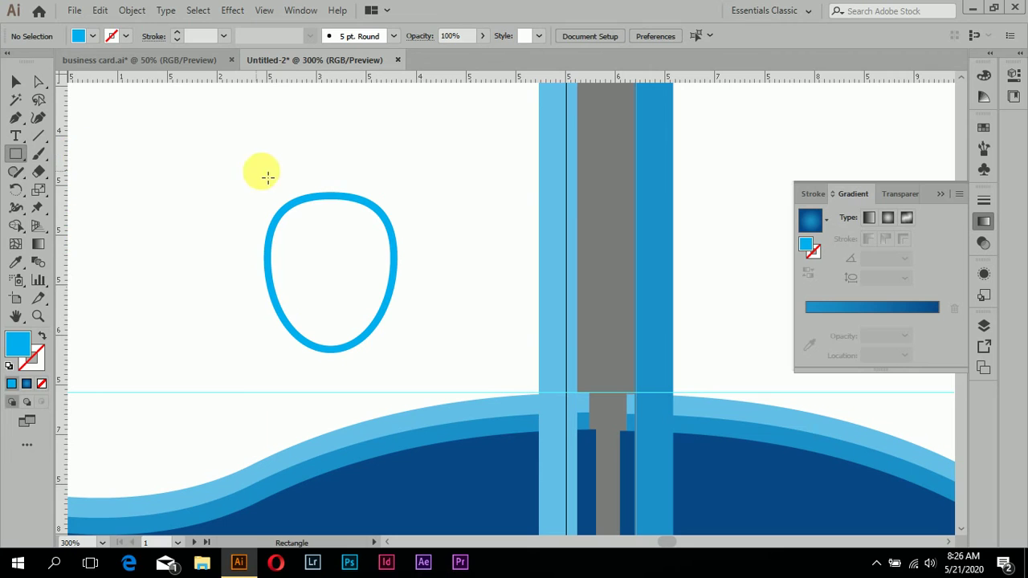
# Draw a small rectangle covering the oval's top and center it there
pyautogui.moveTo(298, 160); pyautogui.dragTo(366, 241)
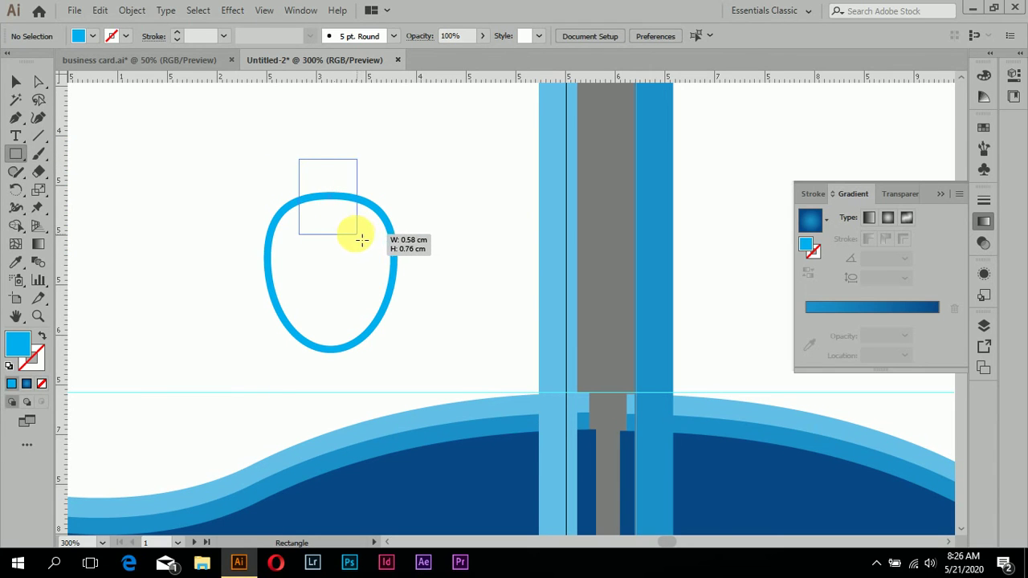
pyautogui.moveTo(363, 239); pyautogui.dragTo(354, 233)
pyautogui.click(15, 81)
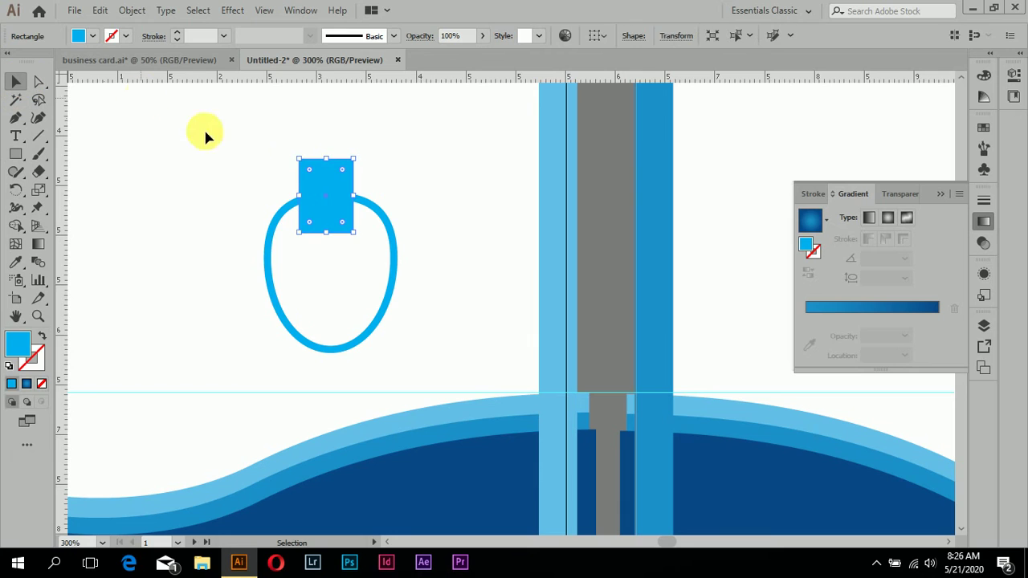
pyautogui.moveTo(330, 179); pyautogui.dragTo(324, 180)
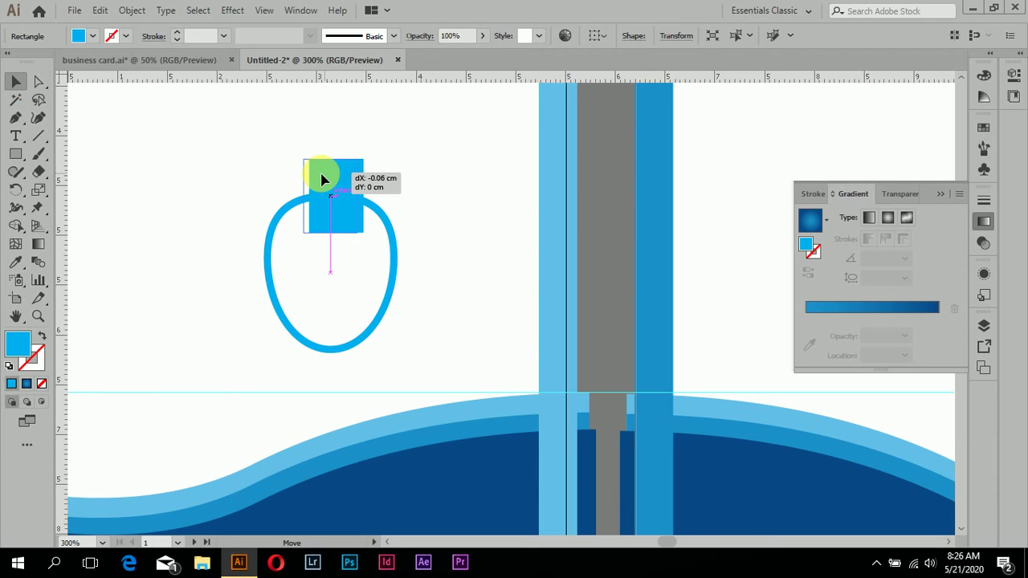
pyautogui.moveTo(323, 178); pyautogui.dragTo(326, 179)
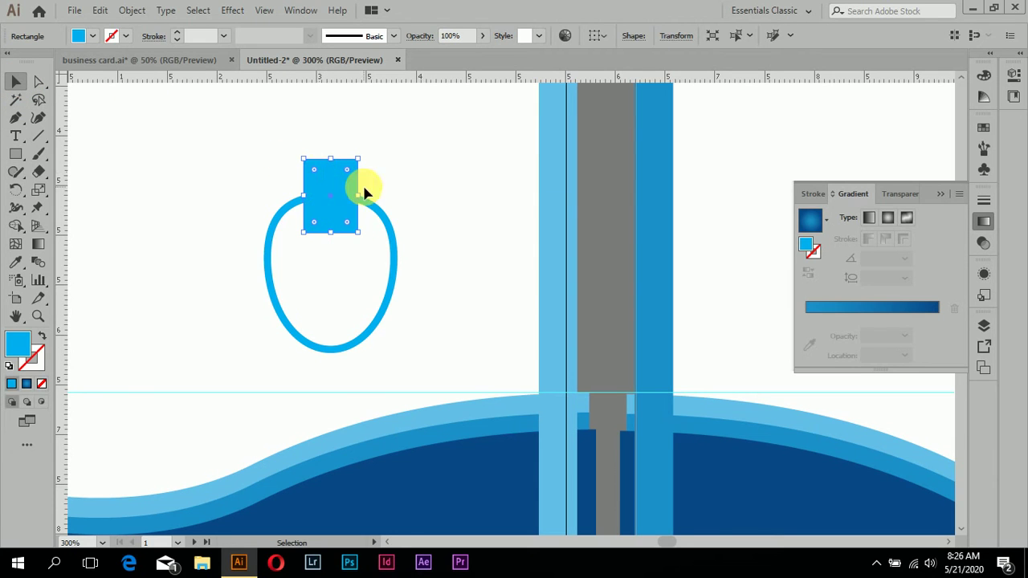
# With the Shape Builder tool, delete the rectangle together with the oval's top arc
pyautogui.moveTo(225, 129)
pyautogui.mouseDown()
pyautogui.moveTo(433, 268)
pyautogui.moveTo(419, 274)
pyautogui.mouseUp()
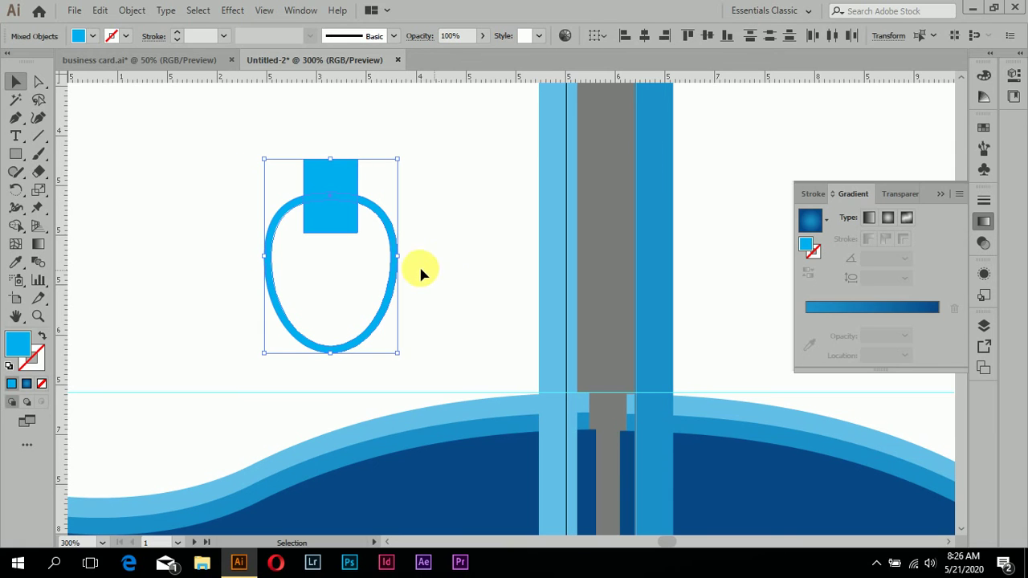
pyautogui.click(16, 226)
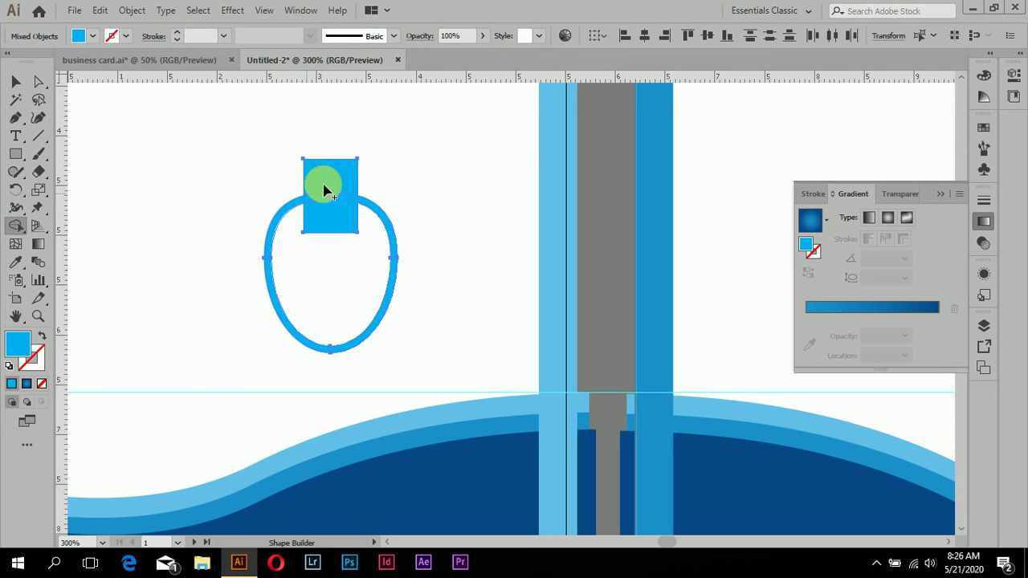
pyautogui.click(325, 190)
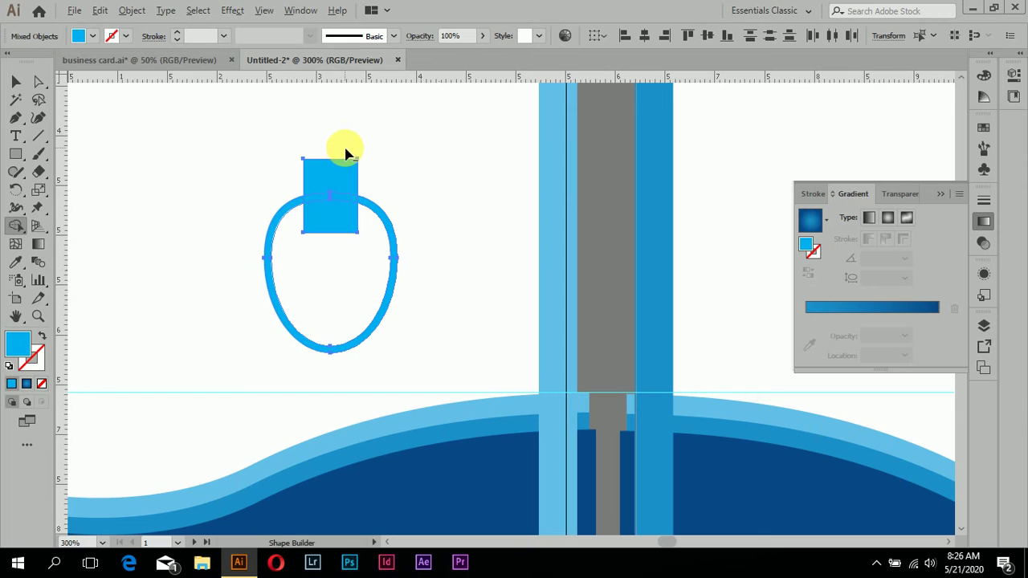
pyautogui.moveTo(340, 140); pyautogui.dragTo(337, 277)
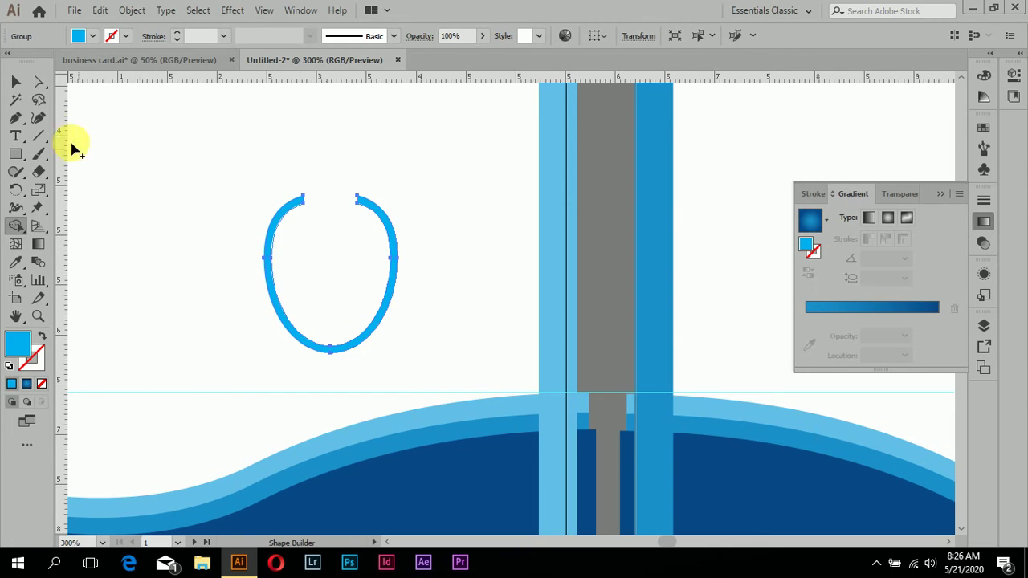
# Check the resulting open U-shaped tube by selecting it and scrolling around
pyautogui.click(15, 83)
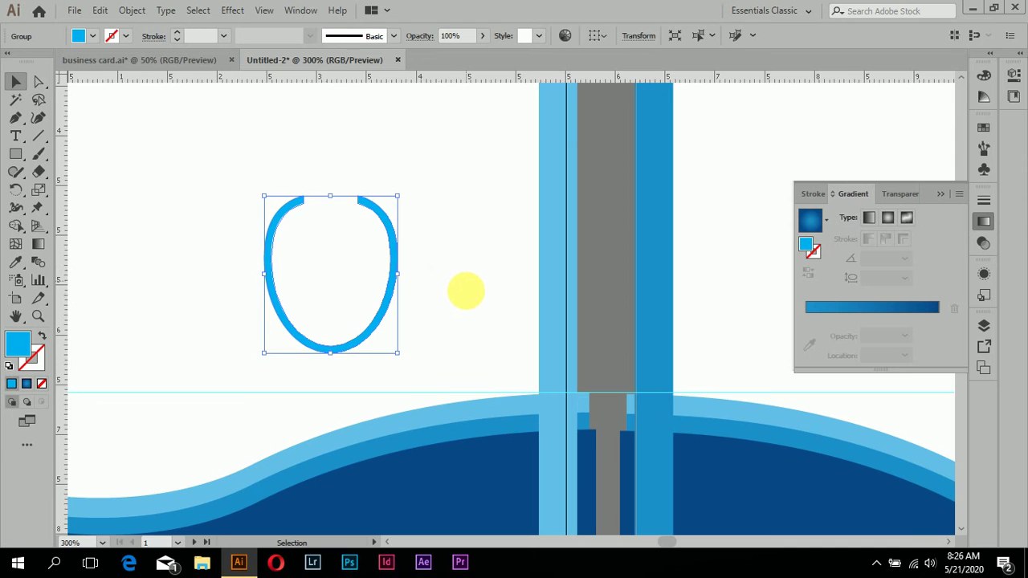
pyautogui.click(465, 294)
pyautogui.scroll(-1, 463, 291)
pyautogui.scroll(-1, 463, 292)
pyautogui.click(367, 299)
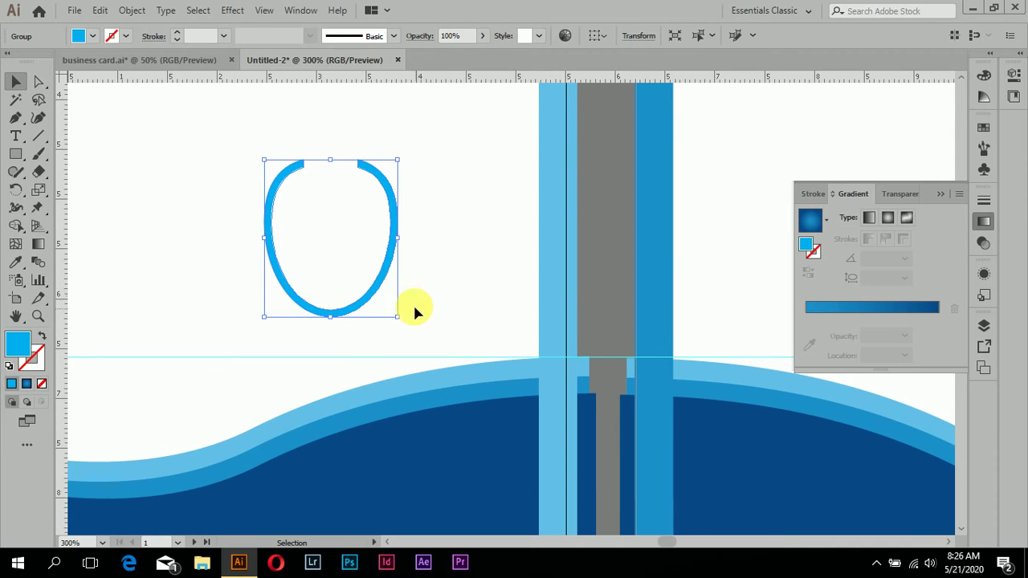
pyautogui.click(433, 300)
pyautogui.scroll(2, 373, 330)
pyautogui.scroll(1, 197, 305)
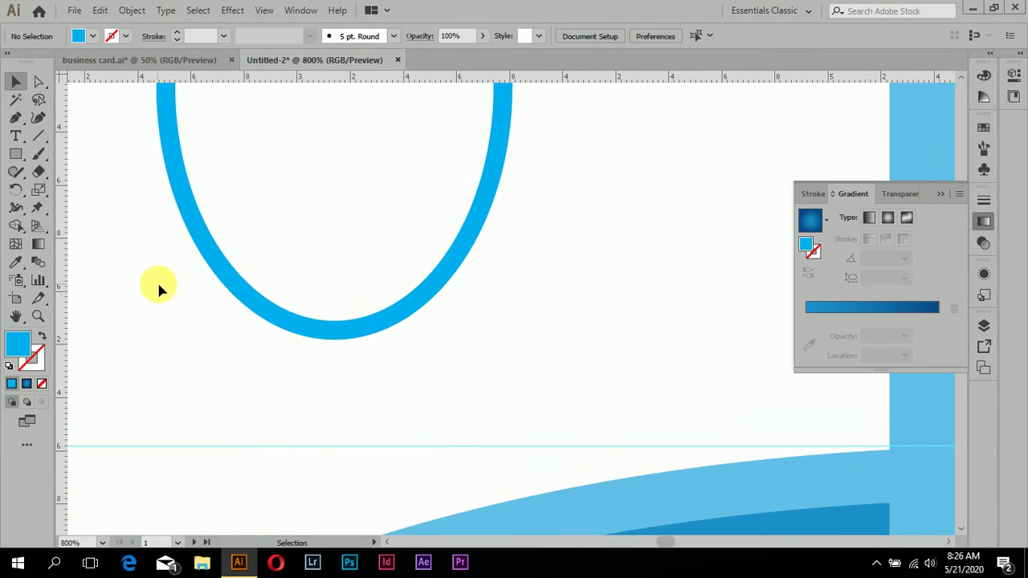
pyautogui.scroll(1, 157, 283)
pyautogui.scroll(2, 207, 360)
pyautogui.hscroll(1, 210, 371)
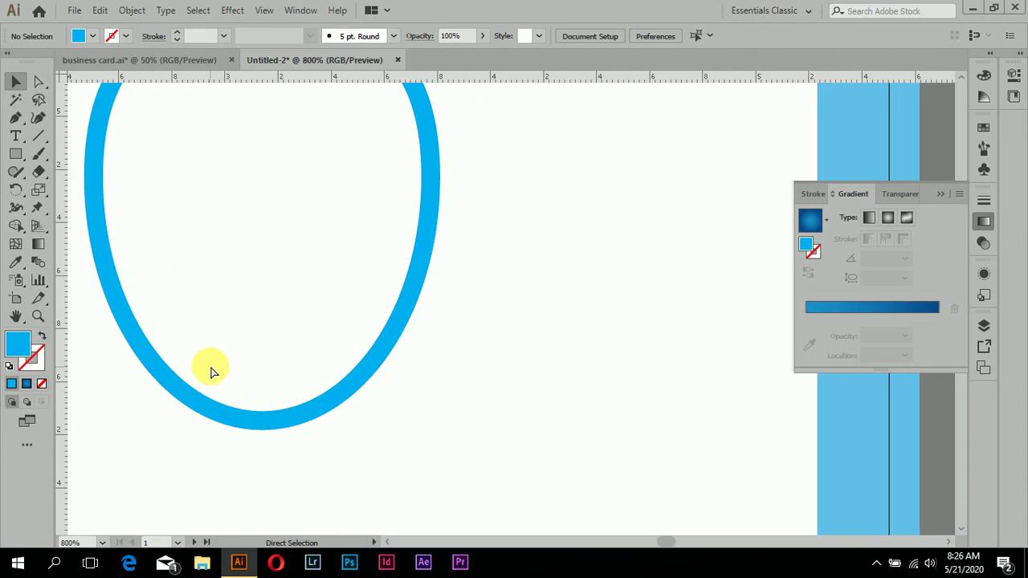
pyautogui.scroll(2, 218, 366)
pyautogui.hscroll(-2, 219, 366)
pyautogui.scroll(-2, 232, 363)
# Draw a horizontal Pen line across the lower part of the open oval
pyautogui.click(15, 118)
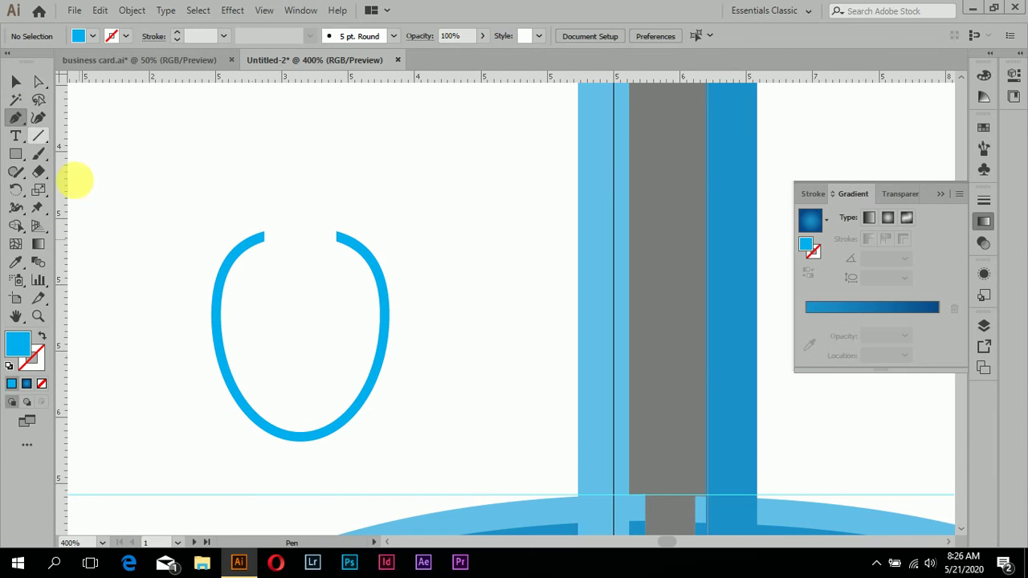
pyautogui.click(197, 386)
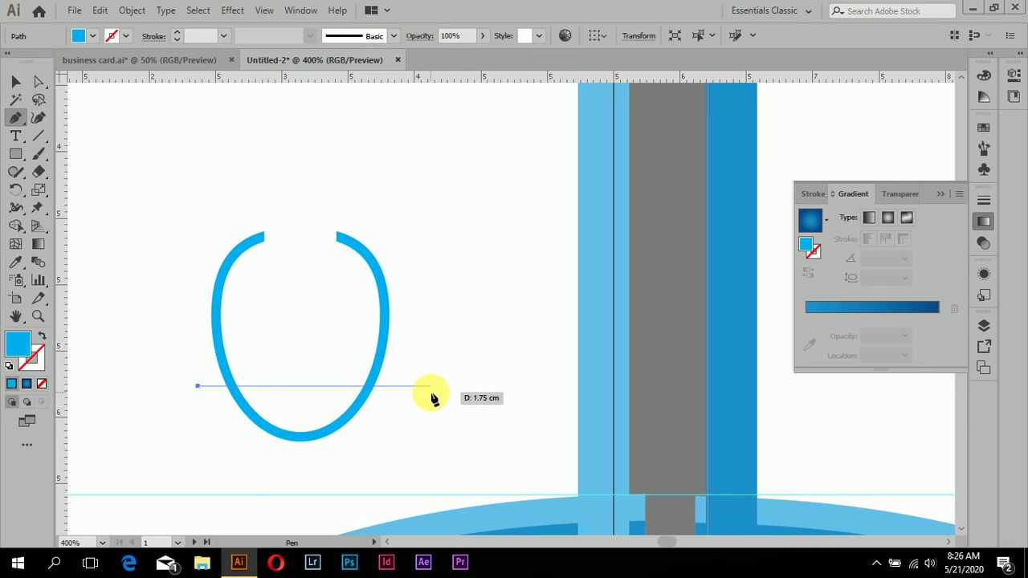
pyautogui.click(429, 386)
# Divide the oval with the line using Object > Path > Divide Objects Below
pyautogui.click(16, 81)
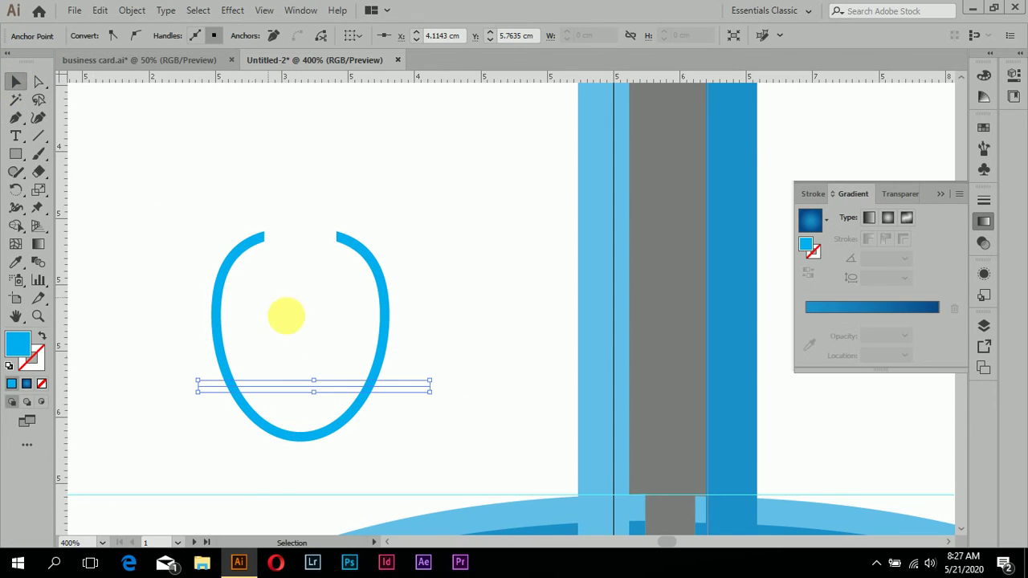
pyautogui.click(132, 12)
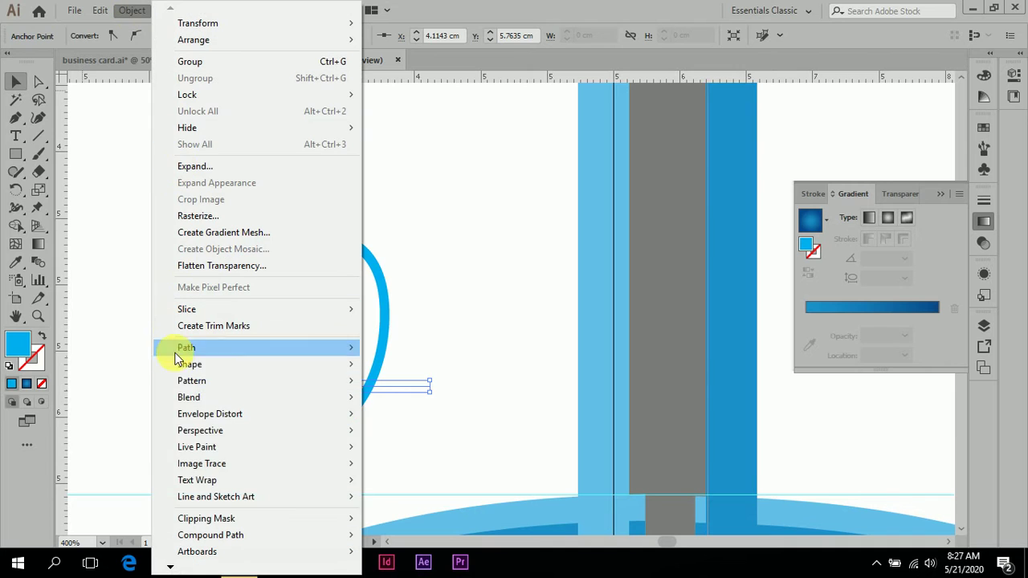
pyautogui.moveTo(186, 347)
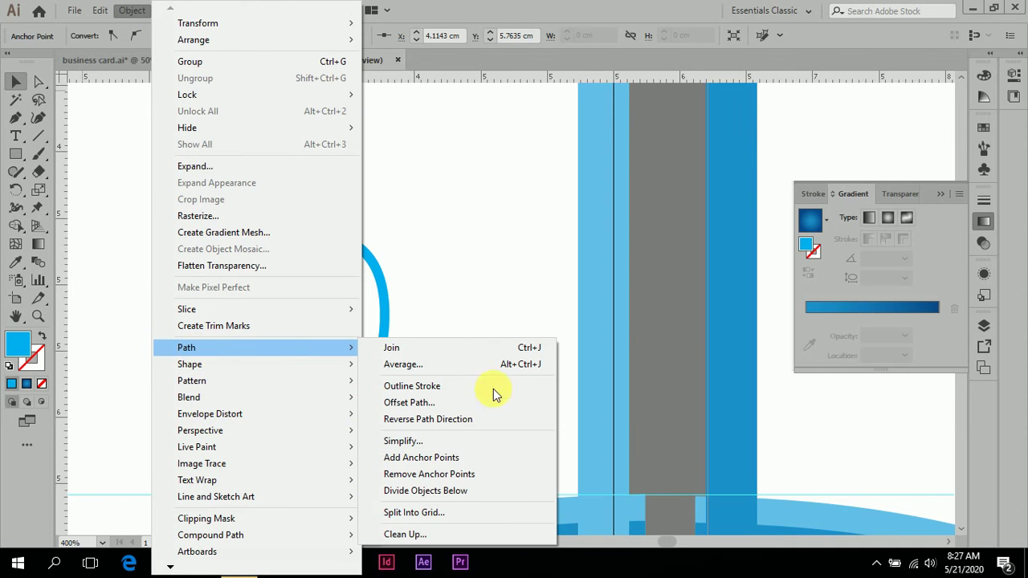
pyautogui.click(426, 492)
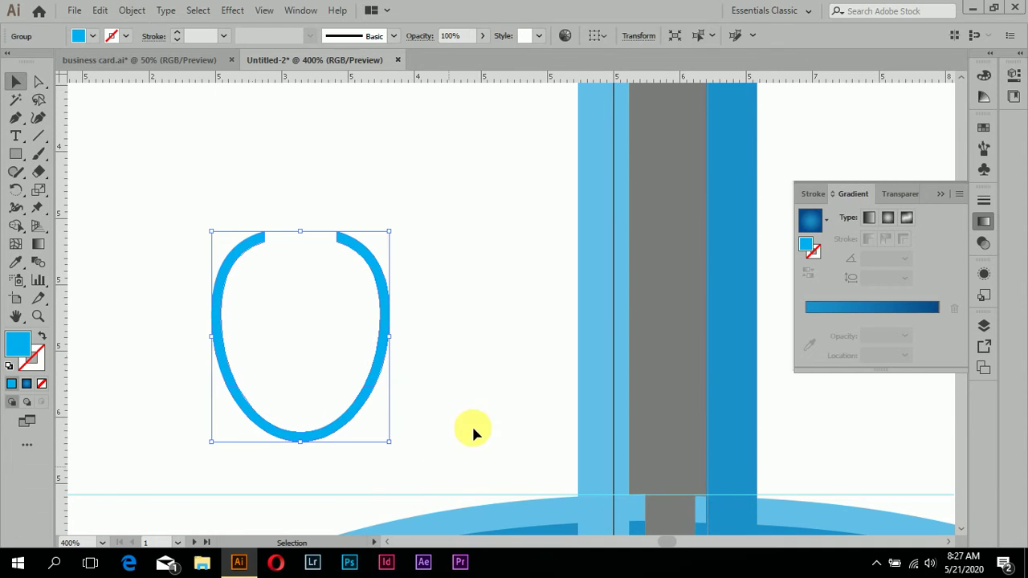
pyautogui.click(473, 392)
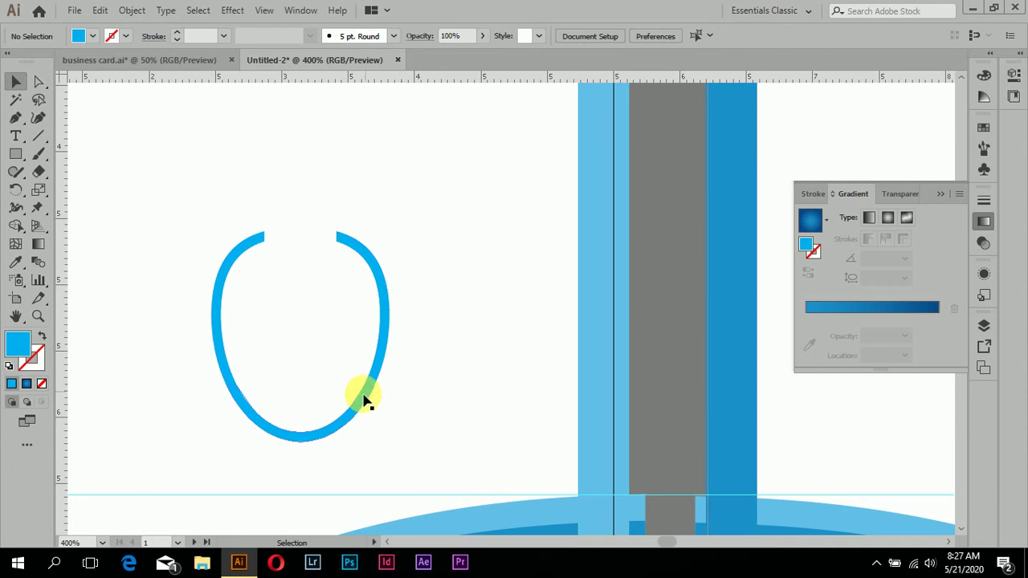
# Ungroup the divided pieces and select the bottom curve segment
pyautogui.click(305, 441)
pyautogui.rightClick(215, 288)
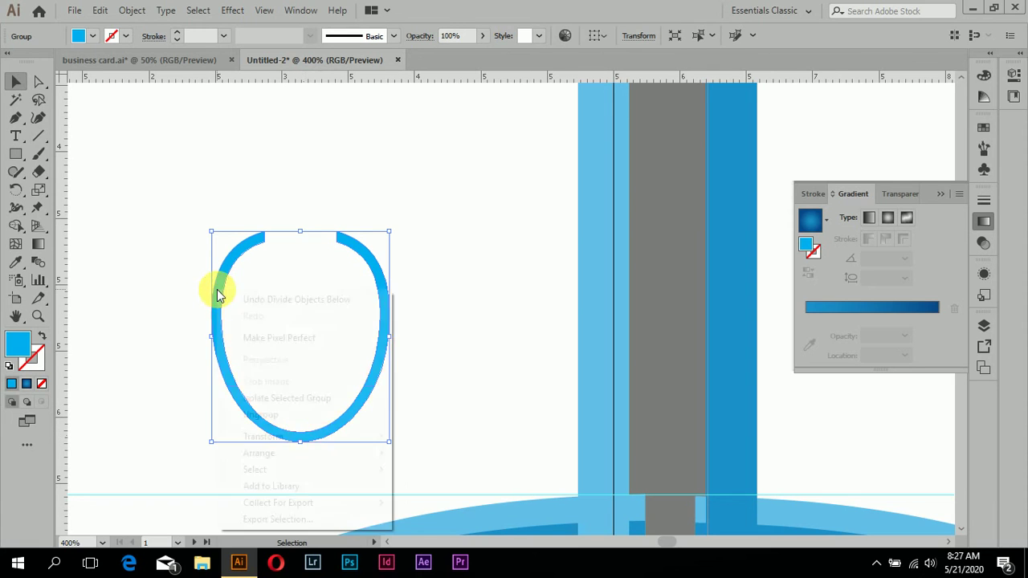
pyautogui.click(268, 416)
pyautogui.click(369, 429)
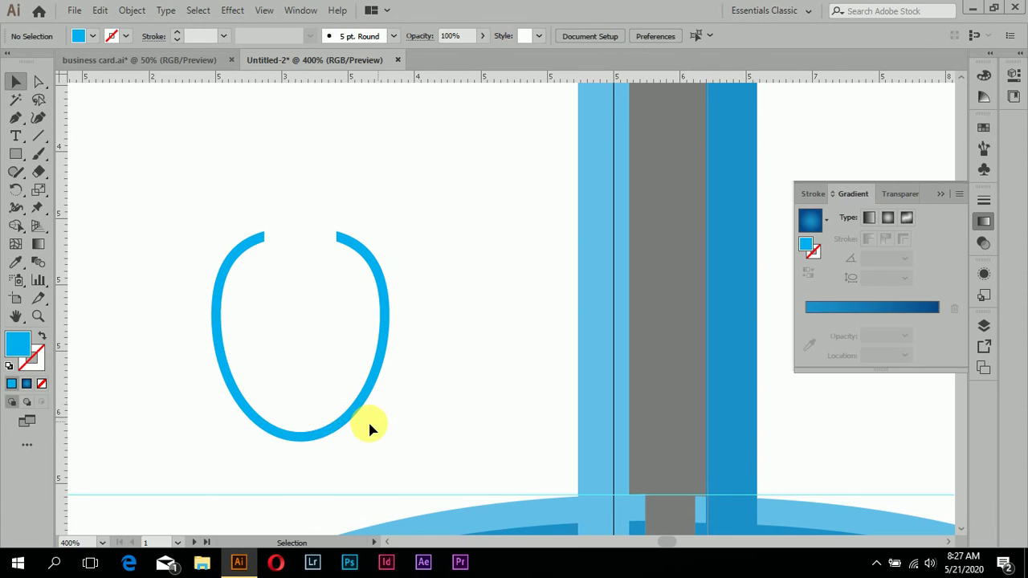
pyautogui.click(328, 430)
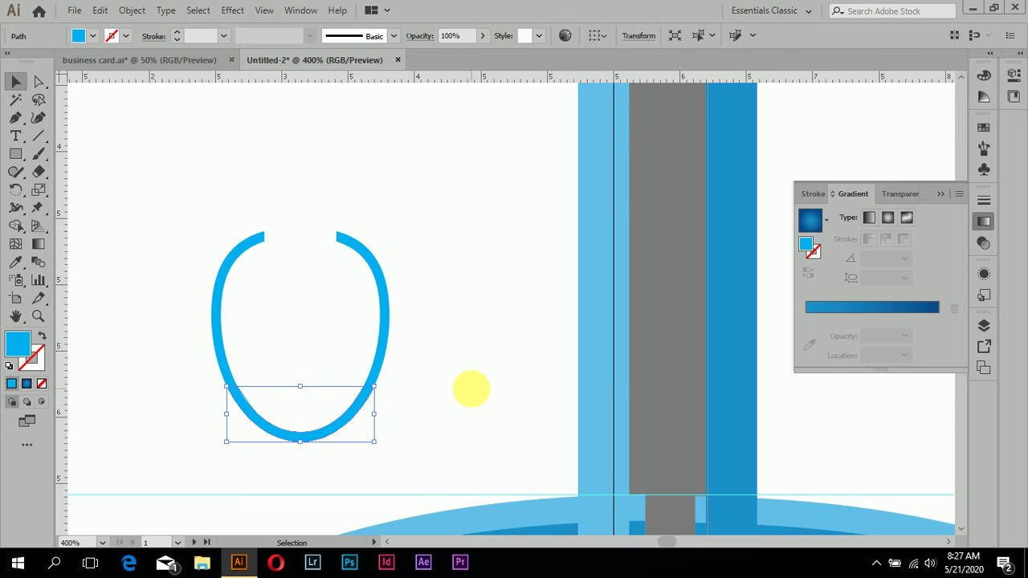
# Give the bottom curve segment the dark navy colour with the Eyedropper
pyautogui.hscroll(2, 470, 393)
pyautogui.hscroll(-5, 471, 393)
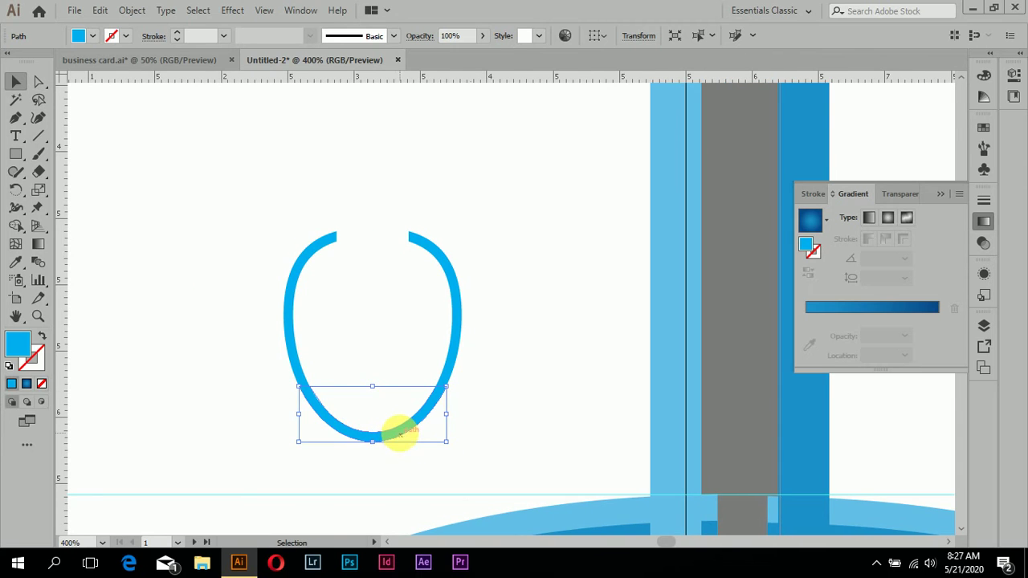
pyautogui.scroll(1, 167, 418)
pyautogui.scroll(2, 167, 415)
pyautogui.hscroll(2, 177, 413)
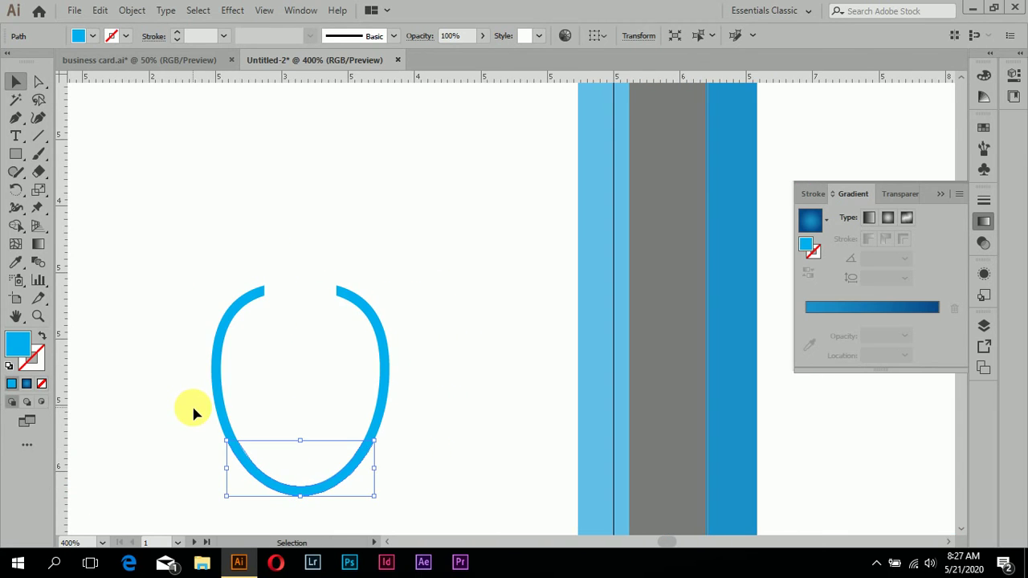
pyautogui.scroll(-4, 193, 412)
pyautogui.hscroll(-1, 145, 414)
pyautogui.hscroll(-2, 145, 417)
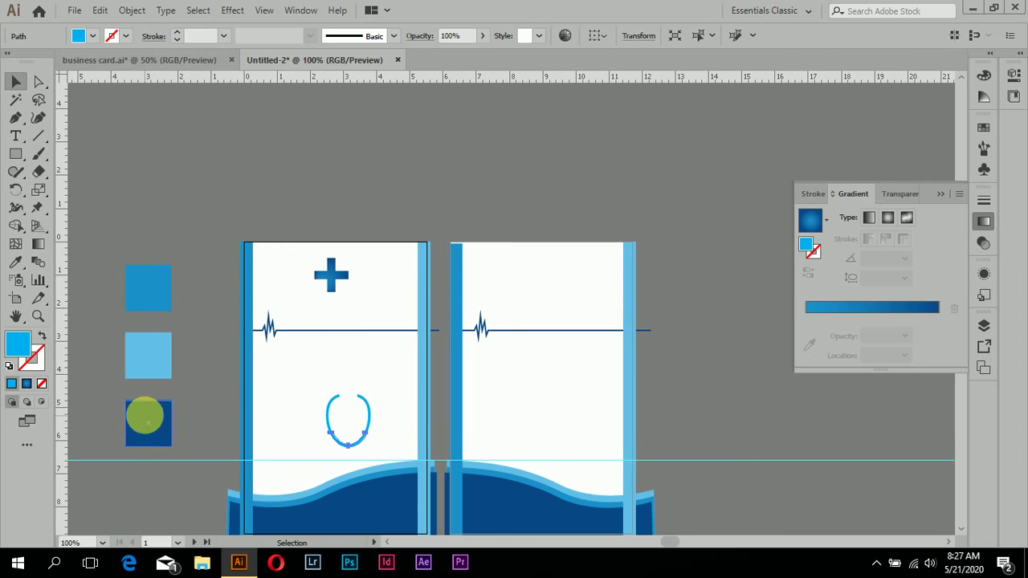
pyautogui.click(15, 262)
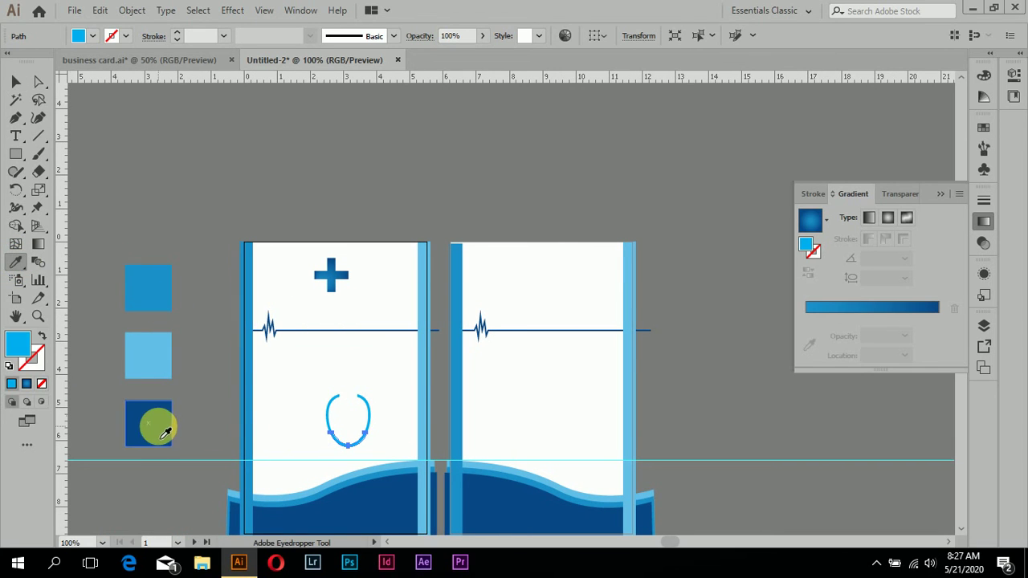
pyautogui.click(16, 81)
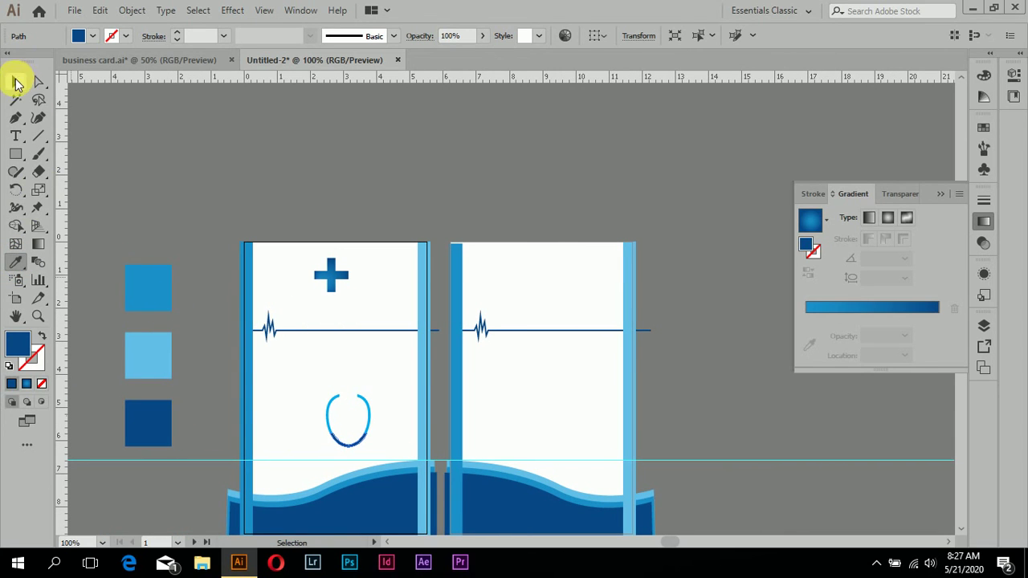
# Eyedrop the middle square's light blue onto the tube's upper arms, then deselect
pyautogui.click(385, 165)
pyautogui.scroll(2, 392, 450)
pyautogui.scroll(1, 331, 416)
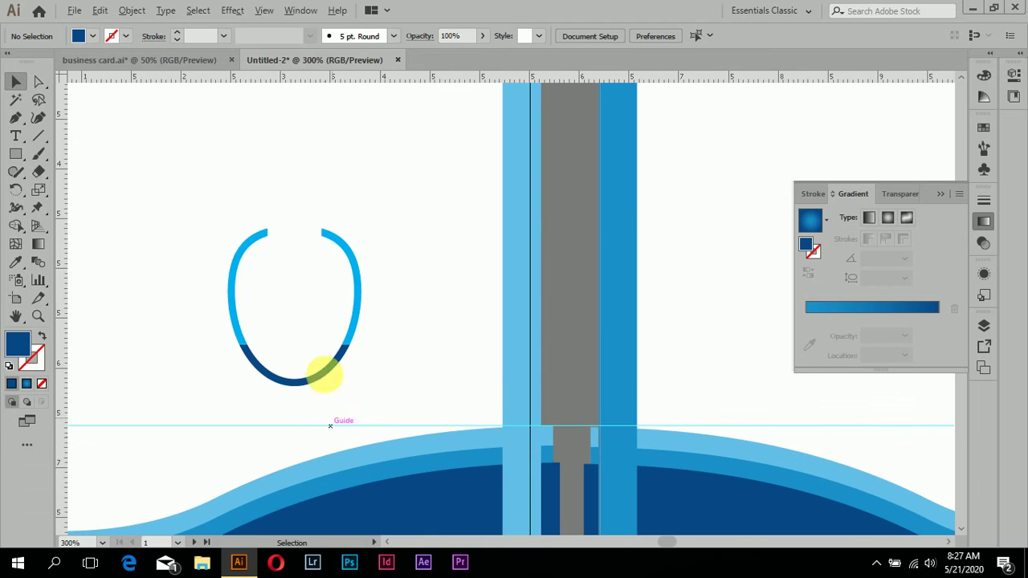
pyautogui.click(240, 255)
pyautogui.hscroll(-2, 236, 329)
pyautogui.hscroll(-1, 282, 335)
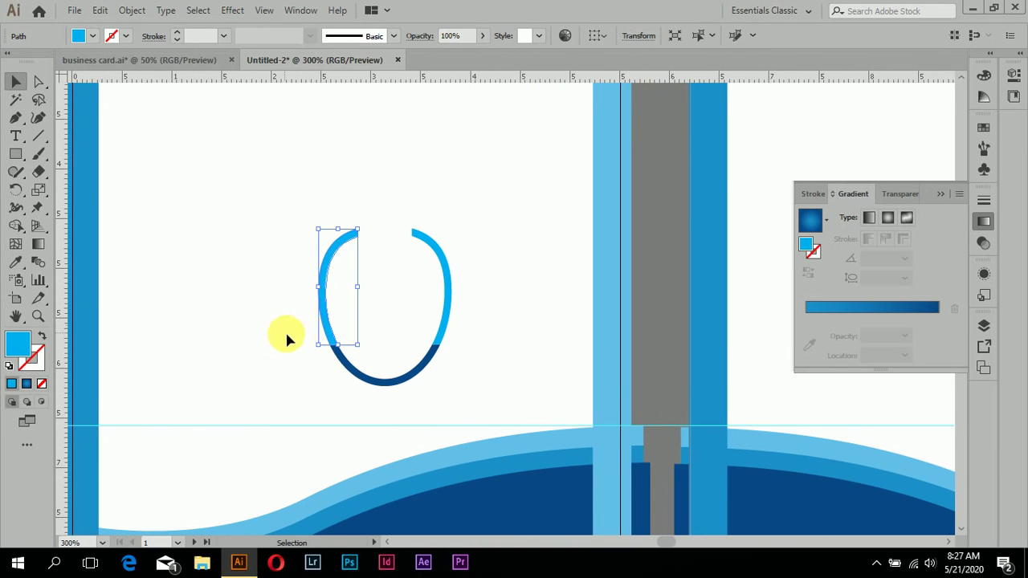
pyautogui.moveTo(293, 201); pyautogui.dragTo(489, 291)
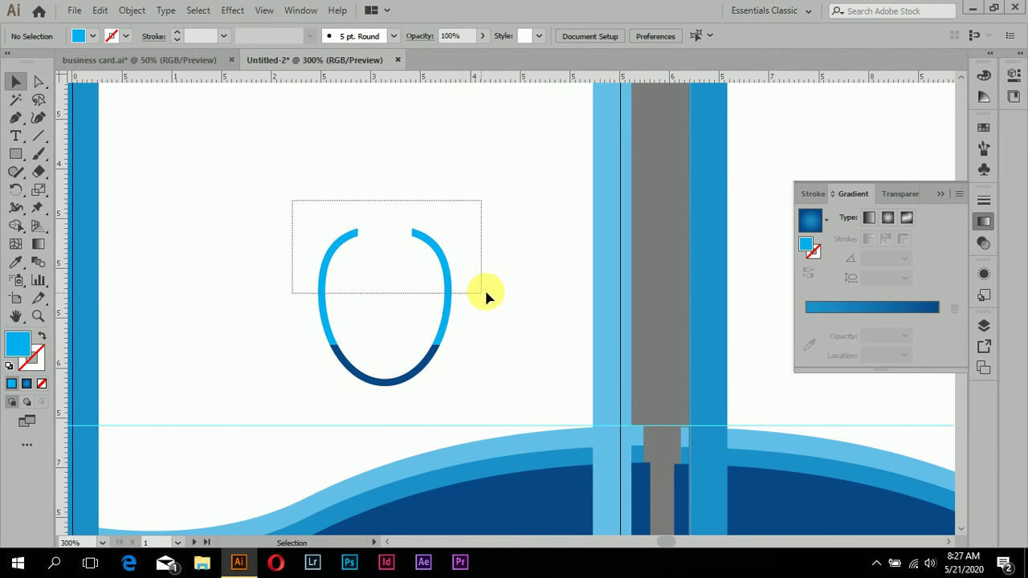
pyautogui.scroll(-3, 385, 297)
pyautogui.scroll(-1, 384, 293)
pyautogui.click(16, 262)
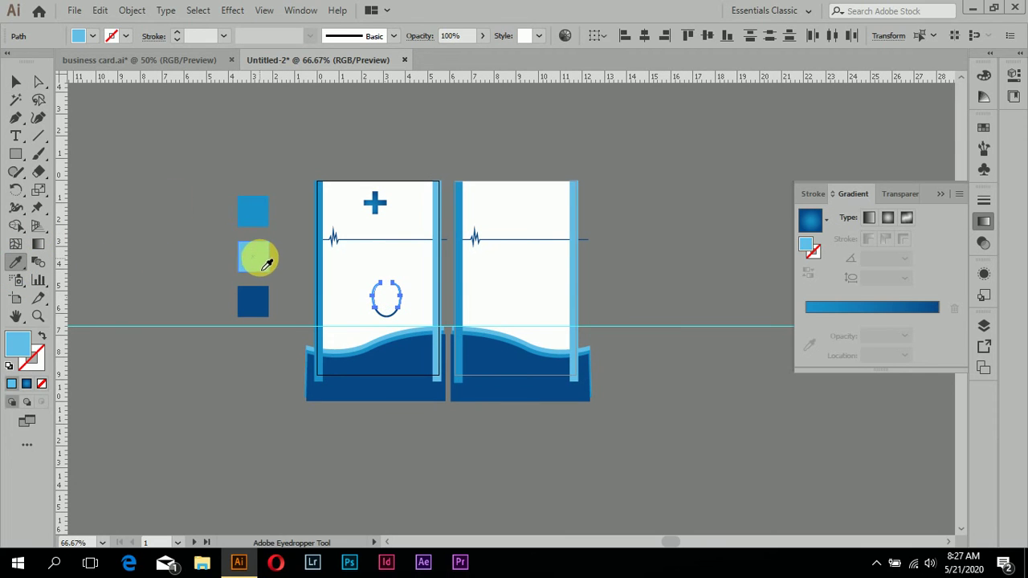
pyautogui.click(16, 82)
pyautogui.click(153, 131)
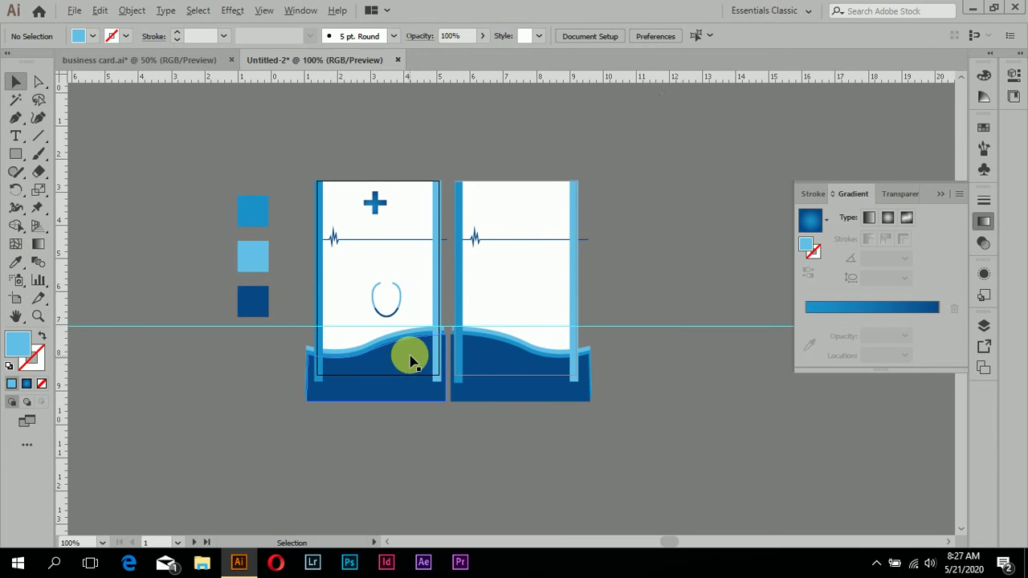
pyautogui.scroll(1, 406, 353)
pyautogui.scroll(1, 385, 321)
pyautogui.scroll(1, 361, 289)
pyautogui.scroll(2, 359, 289)
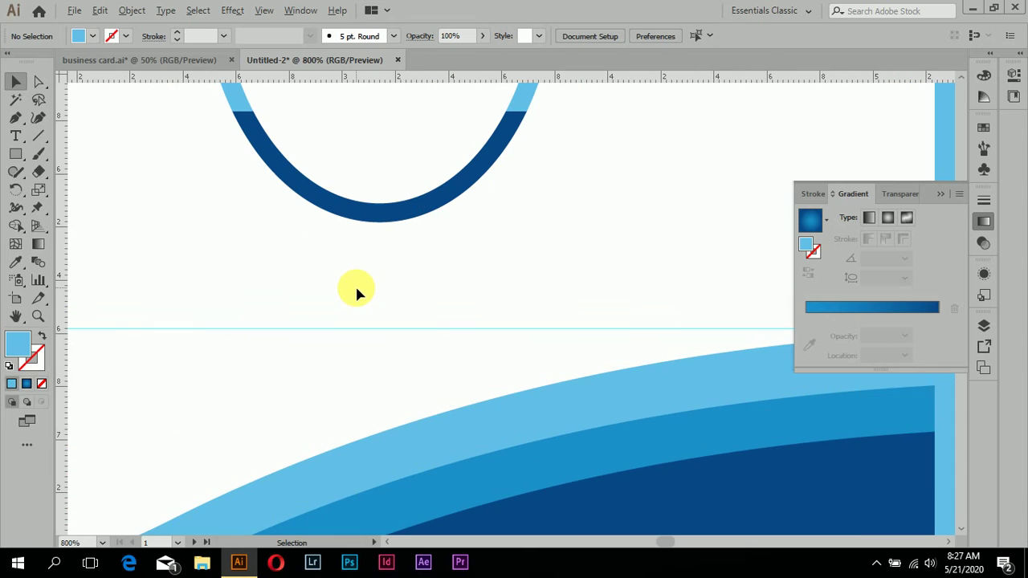
pyautogui.scroll(1, 355, 289)
pyautogui.scroll(2, 366, 287)
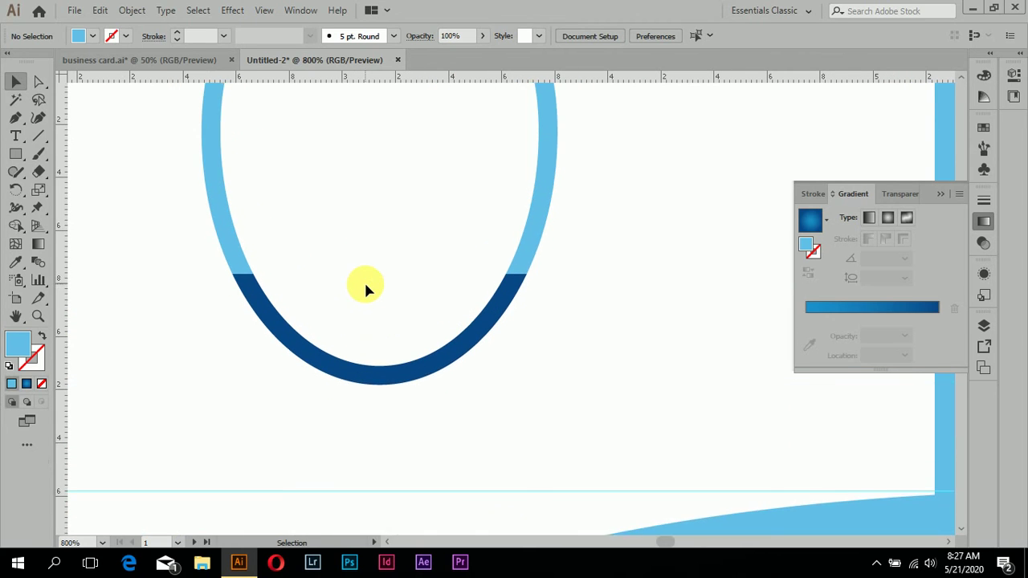
pyautogui.scroll(2, 363, 287)
pyautogui.scroll(2, 363, 279)
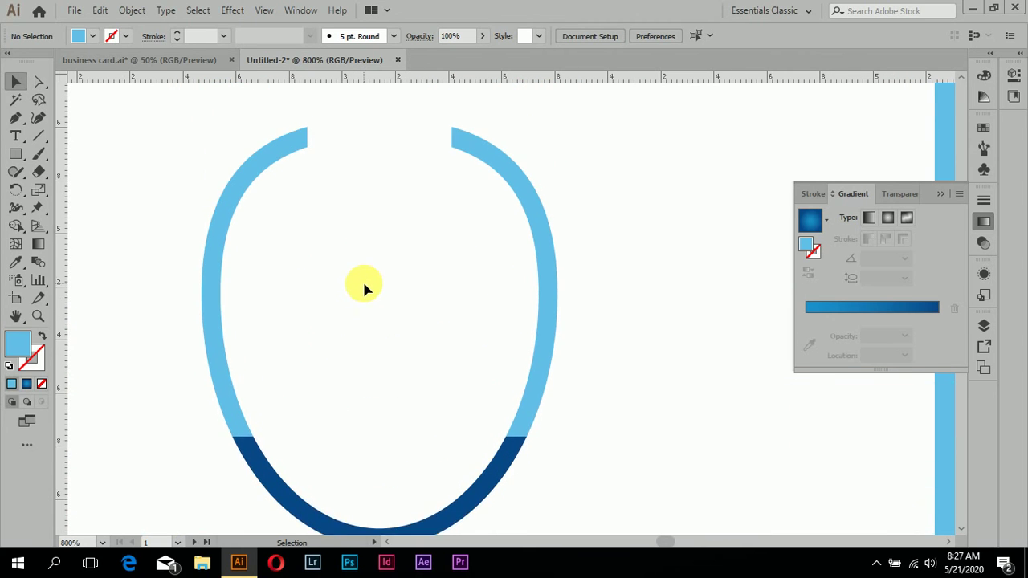
# Draw a small black-filled oval at the end of the left arm
pyautogui.click(19, 154)
pyautogui.click(72, 189)
pyautogui.scroll(1, 417, 239)
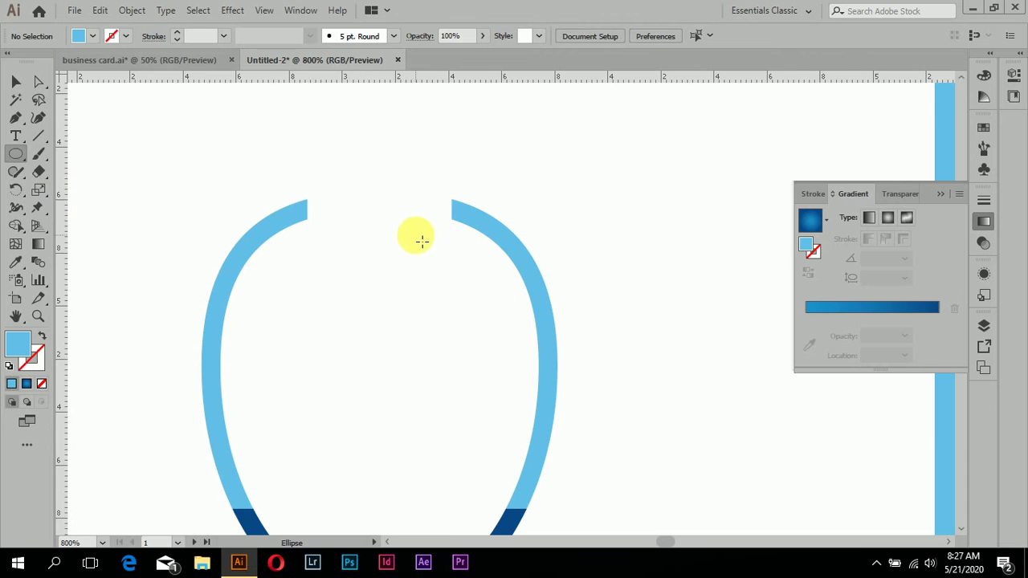
pyautogui.moveTo(307, 193); pyautogui.dragTo(331, 227)
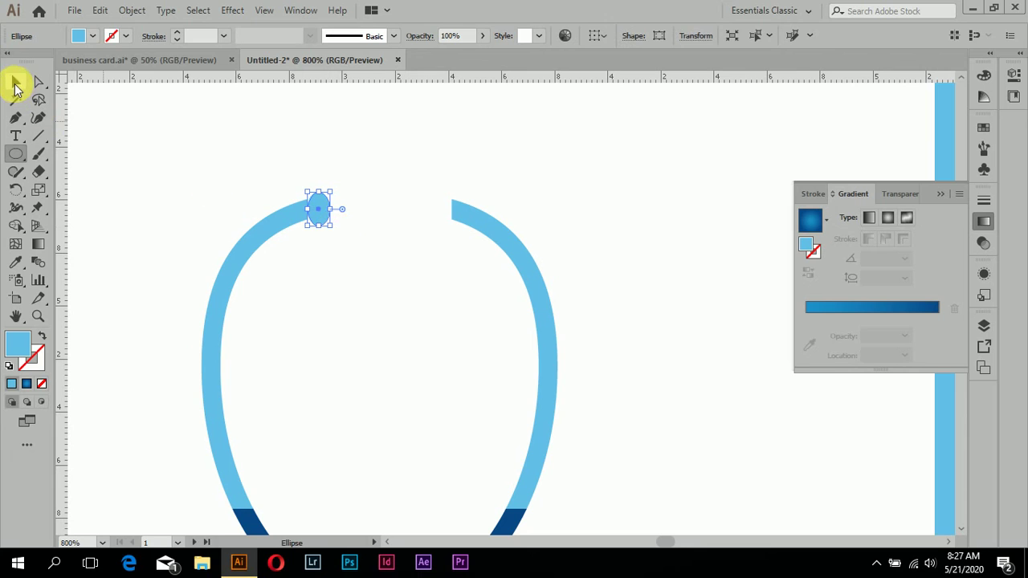
pyautogui.click(16, 81)
pyautogui.click(93, 35)
pyautogui.click(44, 62)
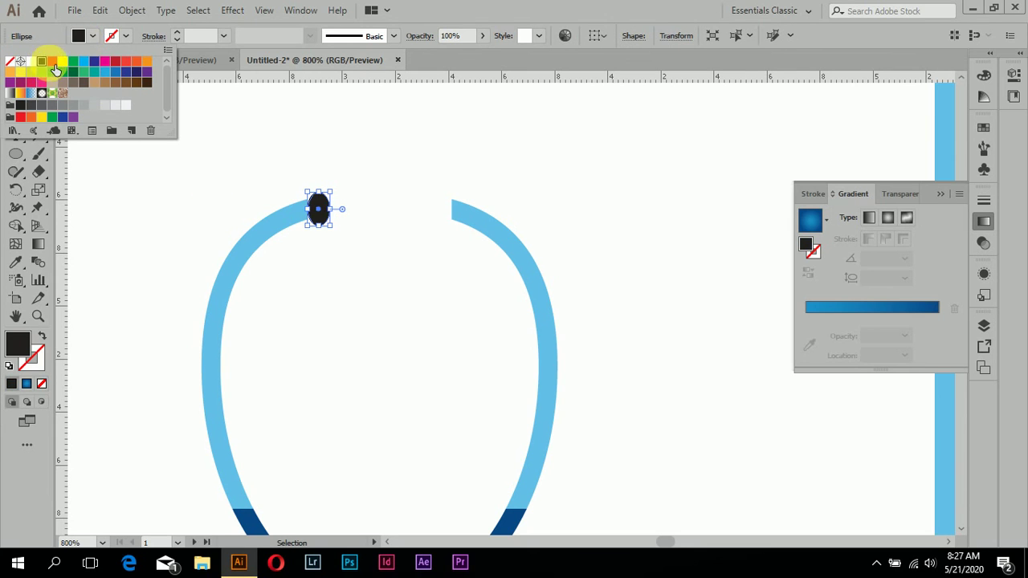
# Position the black oval as an earpiece and place a copy on the right arm tip
pyautogui.click(400, 265)
pyautogui.moveTo(317, 211); pyautogui.dragTo(464, 213)
pyautogui.click(329, 234)
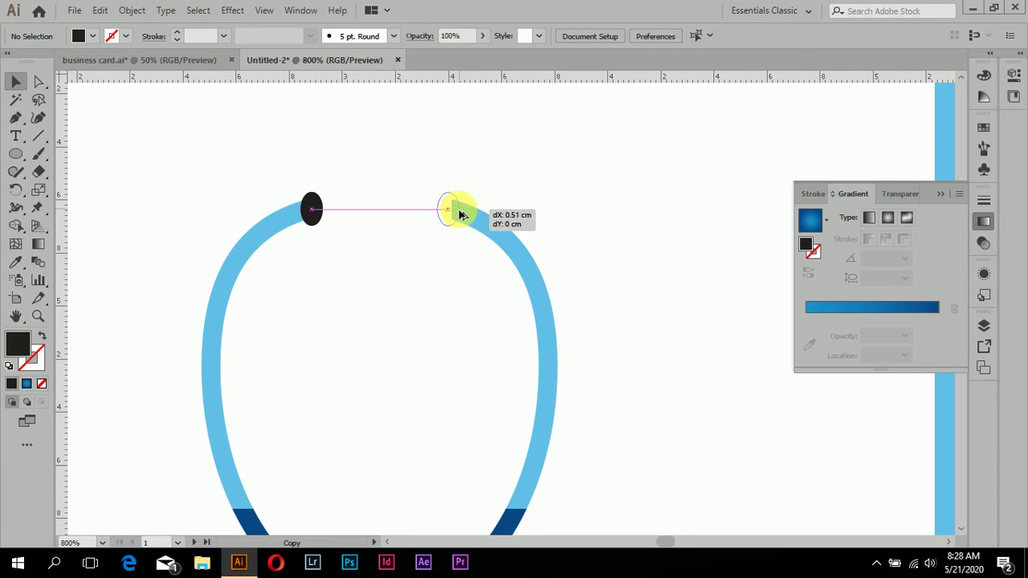
pyautogui.moveTo(462, 214); pyautogui.dragTo(464, 213)
pyautogui.click(426, 305)
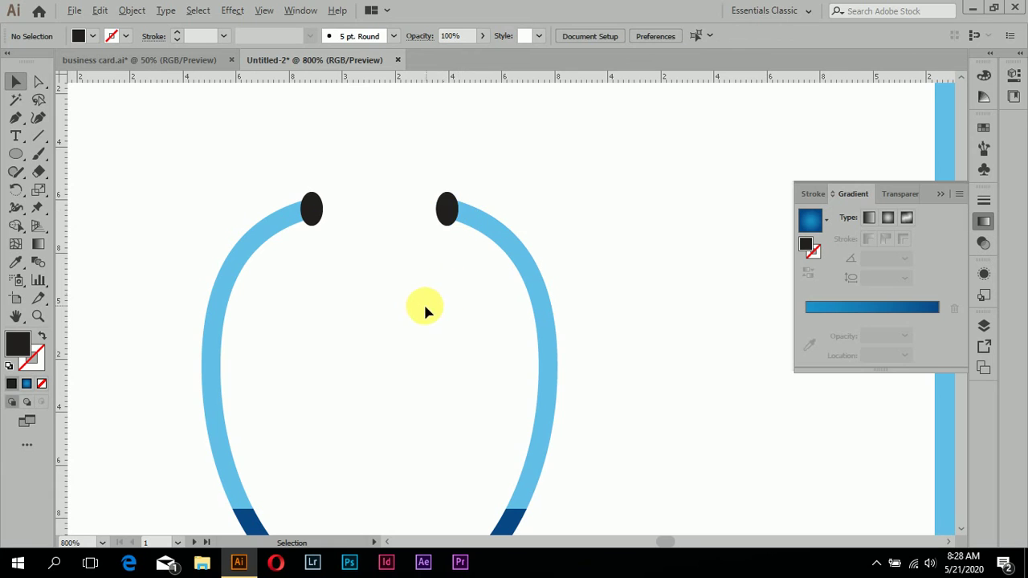
pyautogui.scroll(-3, 416, 311)
pyautogui.scroll(-2, 414, 302)
pyautogui.scroll(-1, 408, 310)
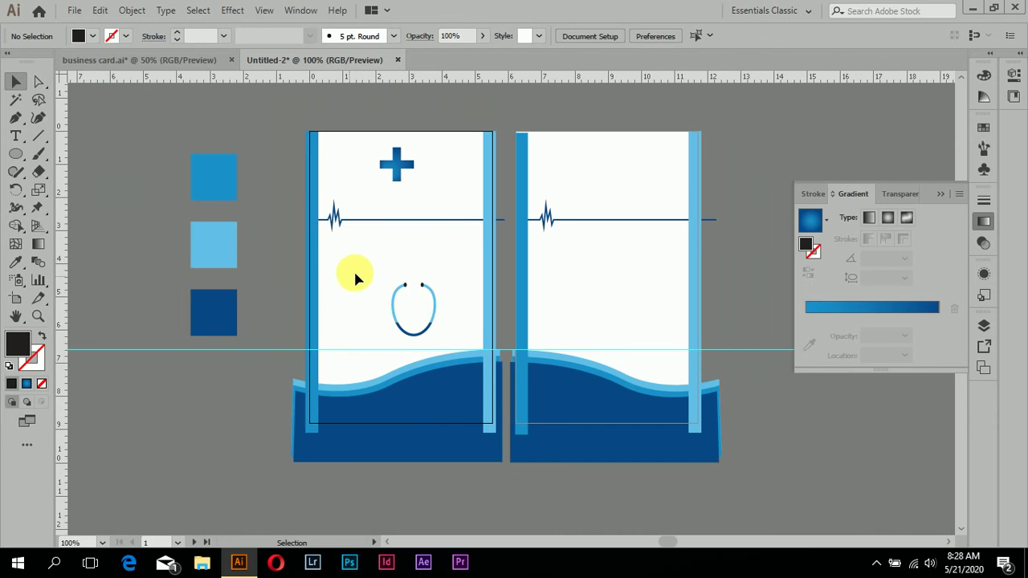
# Delete the horizontal guide running across the cards
pyautogui.moveTo(371, 260); pyautogui.dragTo(446, 338)
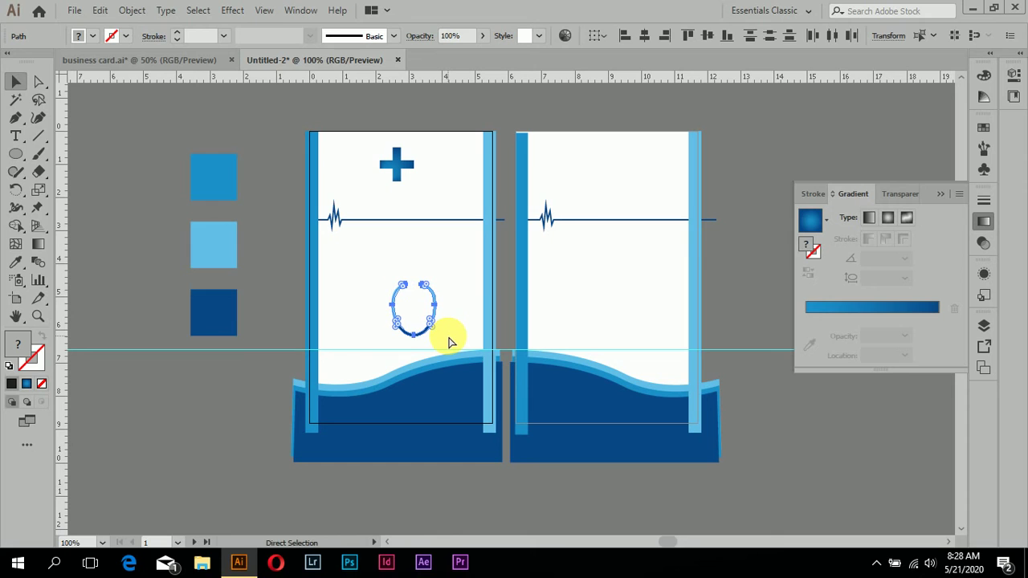
pyautogui.press('v')
pyautogui.click(236, 425)
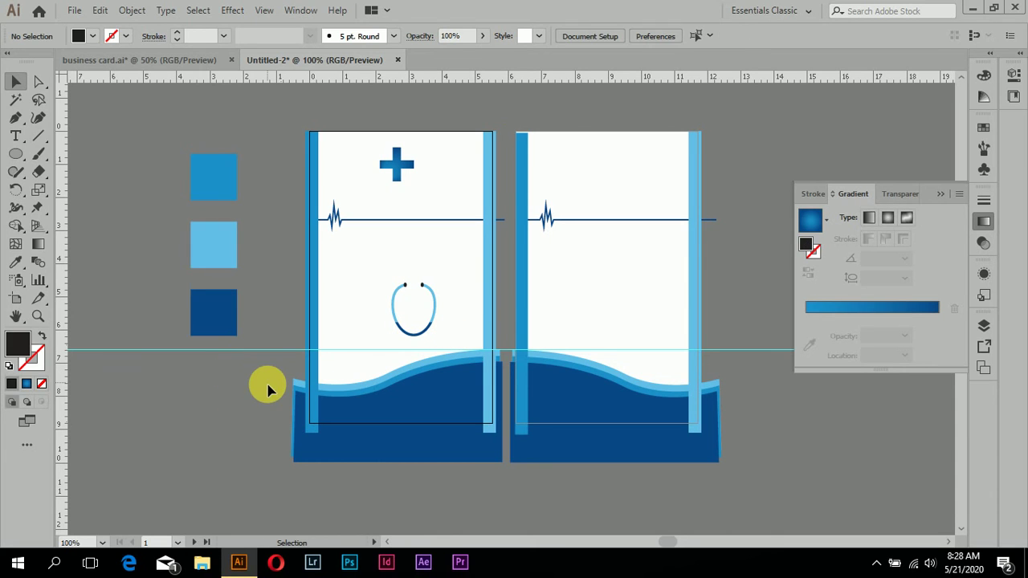
pyautogui.click(269, 350)
pyautogui.press('Delete')
pyautogui.press('a')
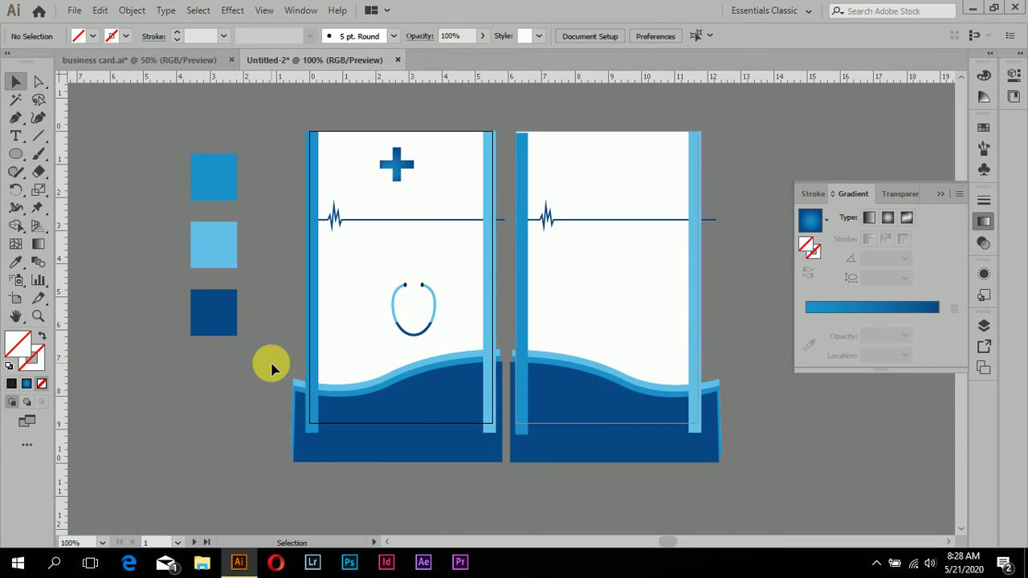
pyautogui.press('v')
# Move the grouped stethoscope icon about 0.27 cm right and 0.39 cm down
pyautogui.scroll(-1, 676, 397)
pyautogui.hscroll(2, 677, 397)
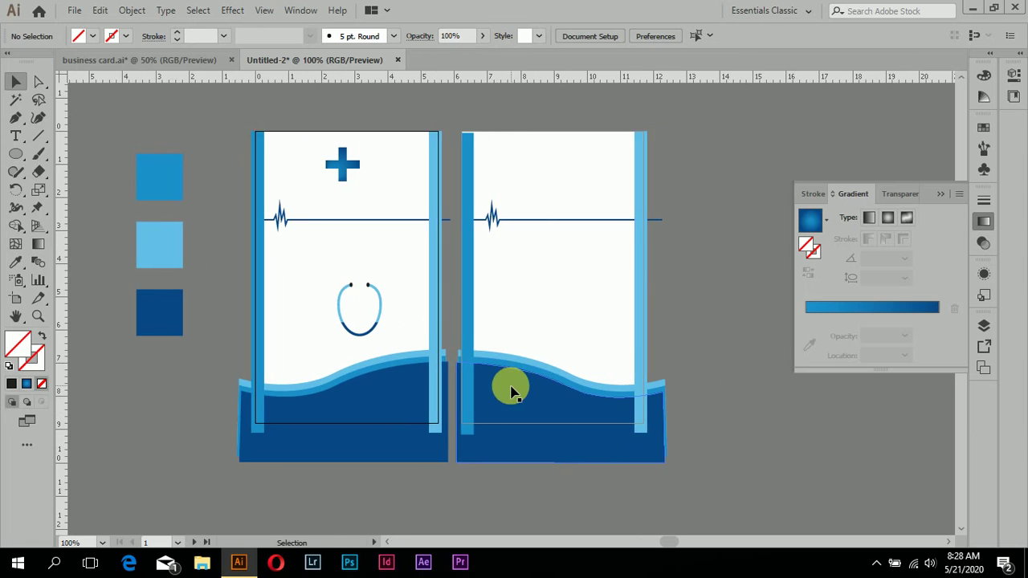
pyautogui.scroll(1, 458, 385)
pyautogui.scroll(-2, 427, 367)
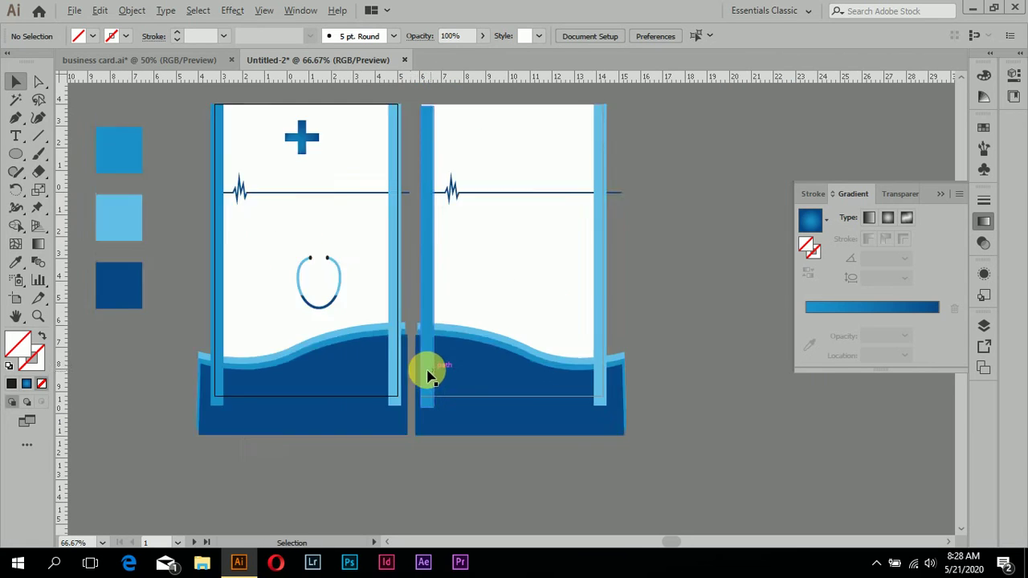
pyautogui.scroll(-1, 407, 361)
pyautogui.moveTo(365, 320); pyautogui.dragTo(365, 337)
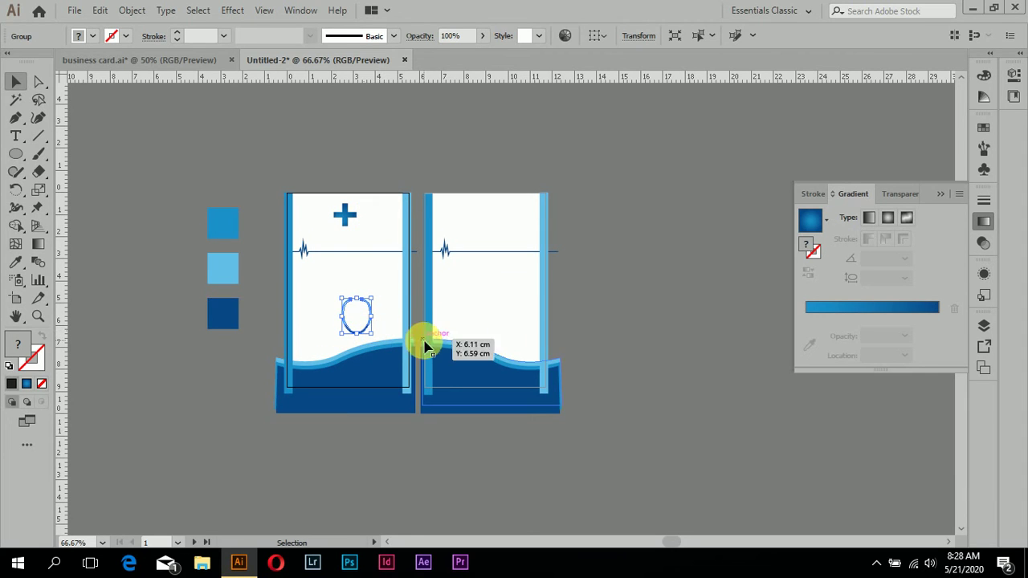
pyautogui.click(642, 303)
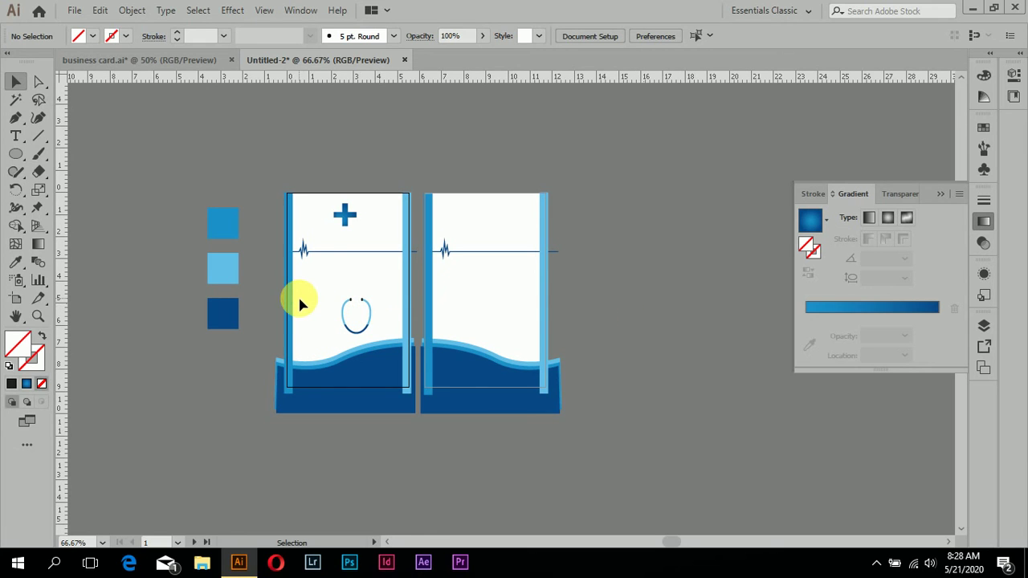
# Start a Type Tool text entry above the front card's heartbeat line
pyautogui.keyDown('alt'); pyautogui.scroll(1, 299, 294); pyautogui.keyUp('alt')
pyautogui.keyDown('alt'); pyautogui.scroll(2, 310, 222); pyautogui.keyUp('alt')
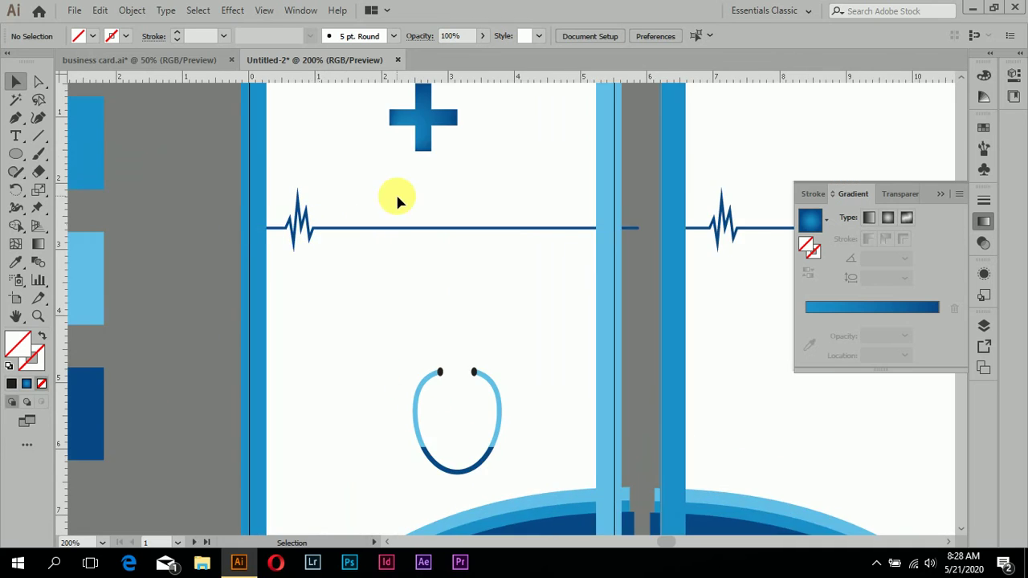
pyautogui.scroll(1, 361, 192)
pyautogui.scroll(1, 320, 193)
pyautogui.click(16, 136)
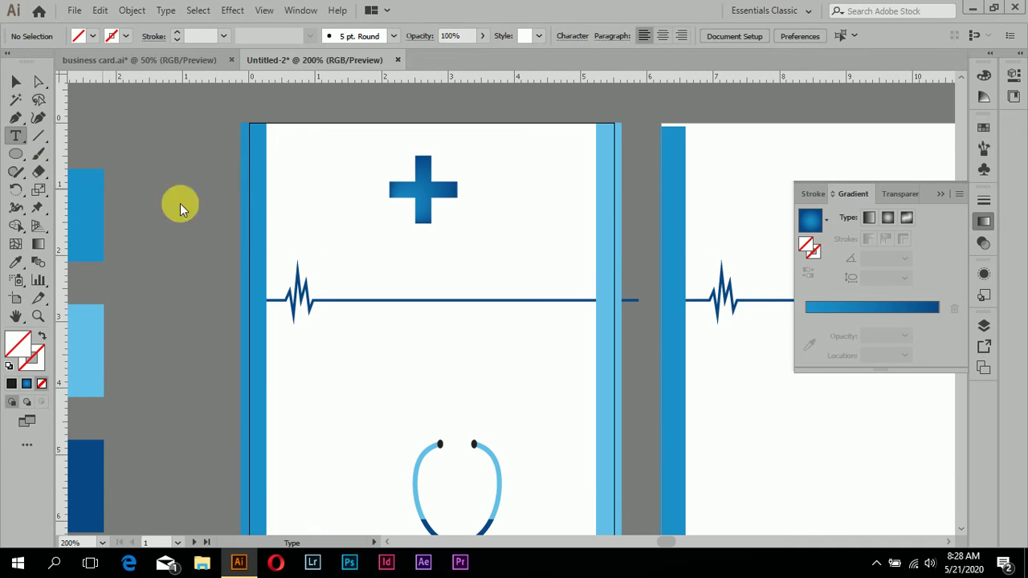
pyautogui.click(337, 245)
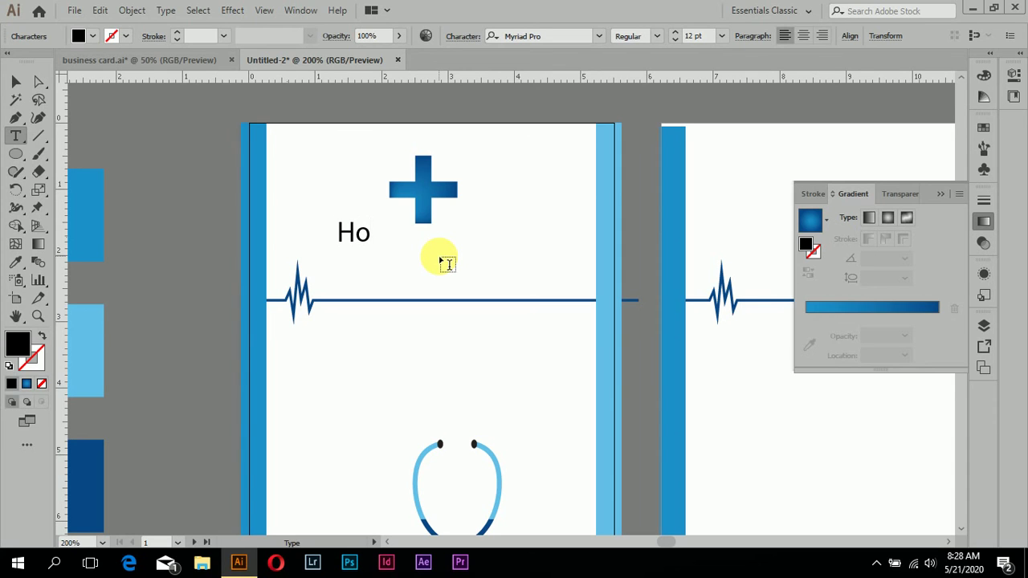
# Centre the Hospital text under the cross and colour it the wave's dark blue
pyautogui.click(16, 81)
pyautogui.moveTo(400, 239); pyautogui.dragTo(438, 250)
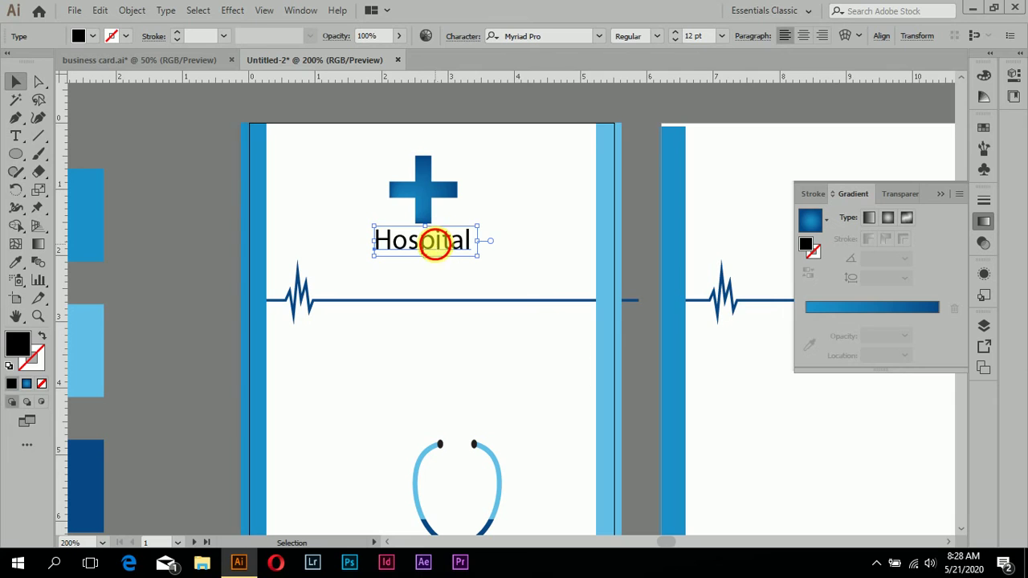
pyautogui.click(15, 261)
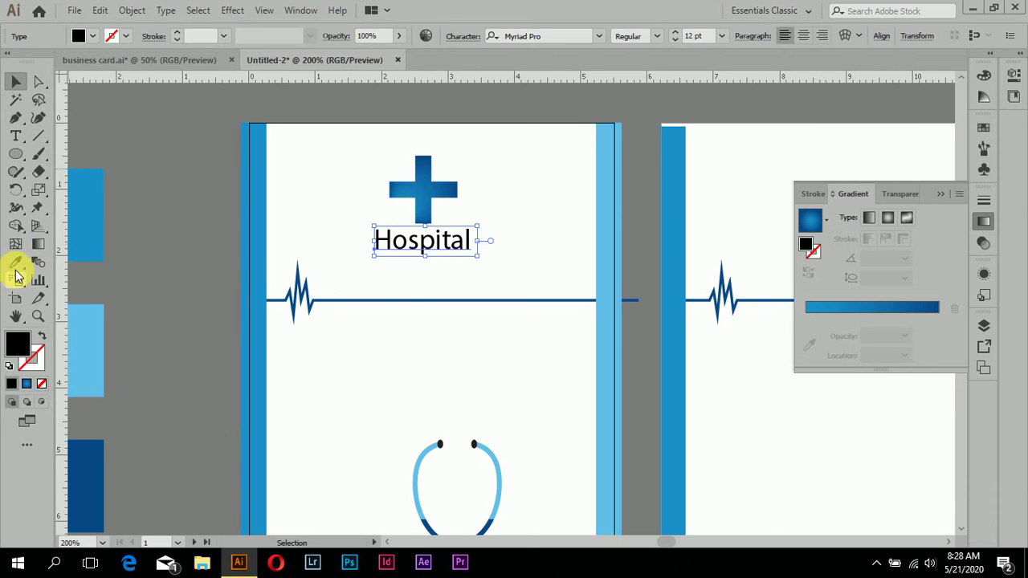
pyautogui.click(258, 233)
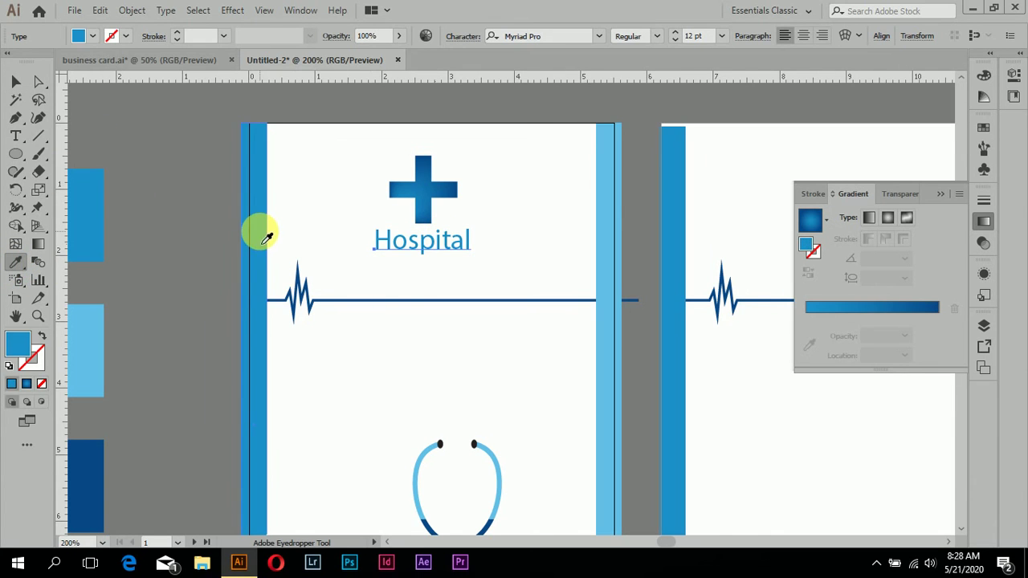
pyautogui.scroll(-3, 509, 326)
pyautogui.scroll(-2, 497, 353)
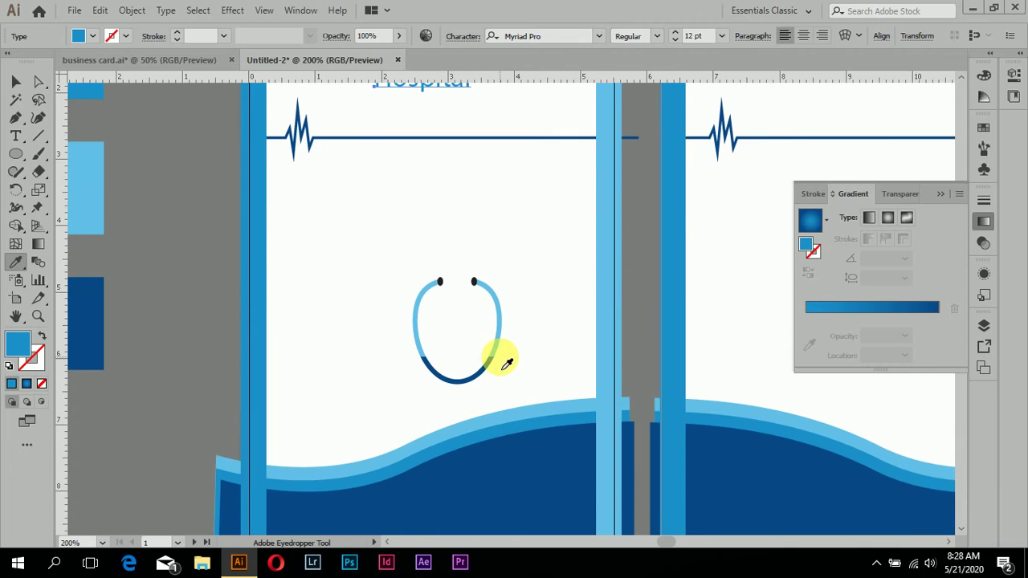
pyautogui.click(490, 483)
pyautogui.scroll(4, 486, 390)
pyautogui.scroll(2, 484, 383)
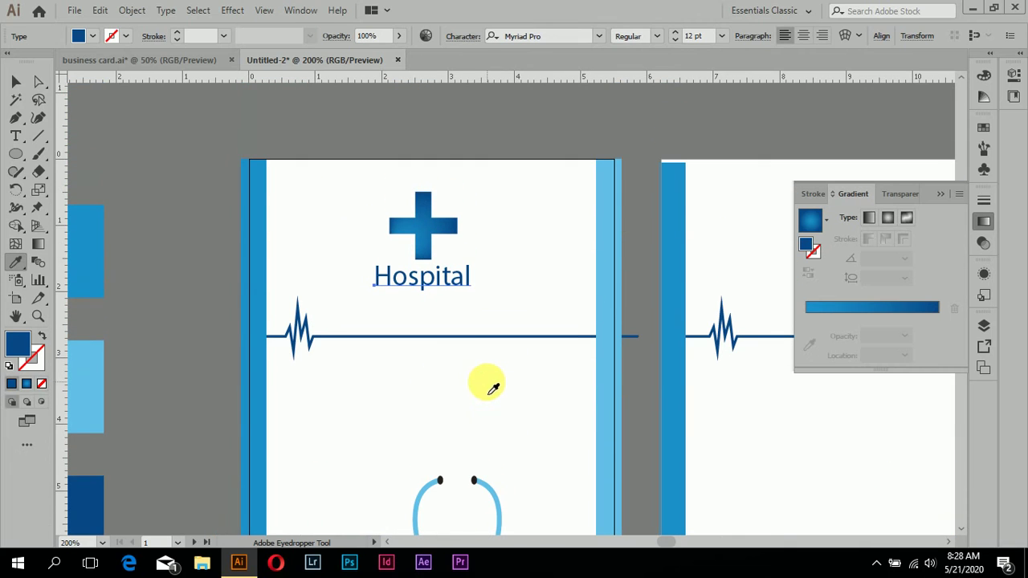
pyautogui.click(17, 83)
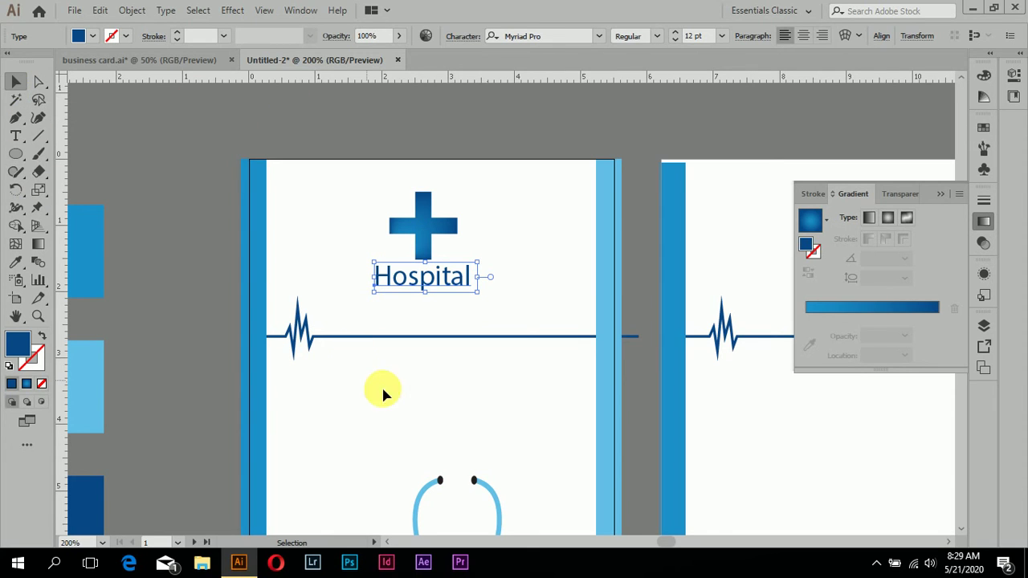
pyautogui.click(415, 399)
pyautogui.keyDown('alt'); pyautogui.scroll(-3, 421, 390); pyautogui.keyUp('alt')
pyautogui.keyDown('alt'); pyautogui.scroll(-1, 431, 369); pyautogui.keyUp('alt')
pyautogui.keyDown('alt'); pyautogui.scroll(-1, 431, 383); pyautogui.keyUp('alt')
pyautogui.keyDown('alt'); pyautogui.scroll(2, 434, 393); pyautogui.keyUp('alt')
pyautogui.keyDown('alt'); pyautogui.scroll(2, 409, 321); pyautogui.keyUp('alt')
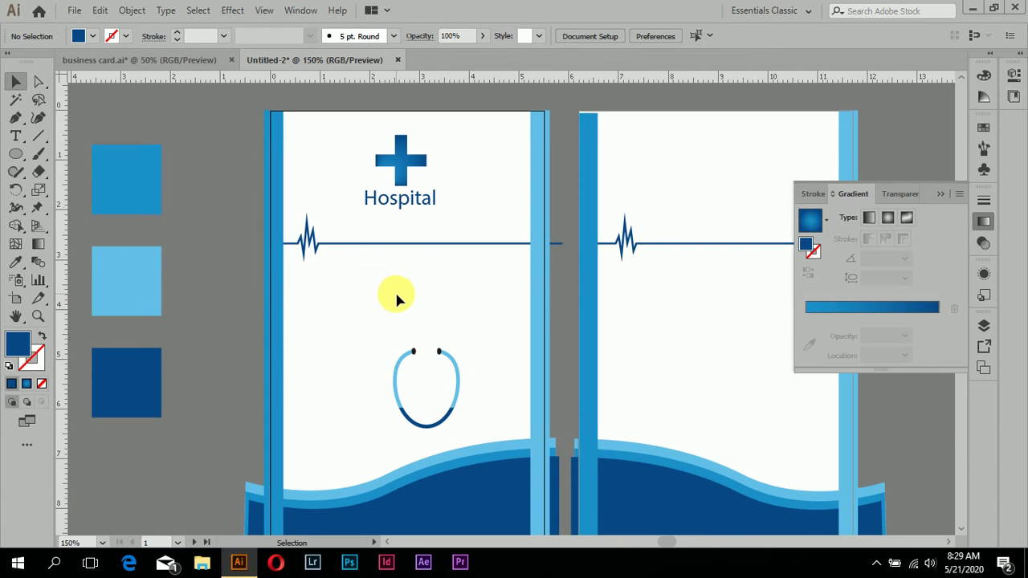
pyautogui.keyDown('alt'); pyautogui.scroll(-1, 458, 297); pyautogui.keyUp('alt')
pyautogui.keyDown('alt'); pyautogui.scroll(1, 406, 230); pyautogui.keyUp('alt')
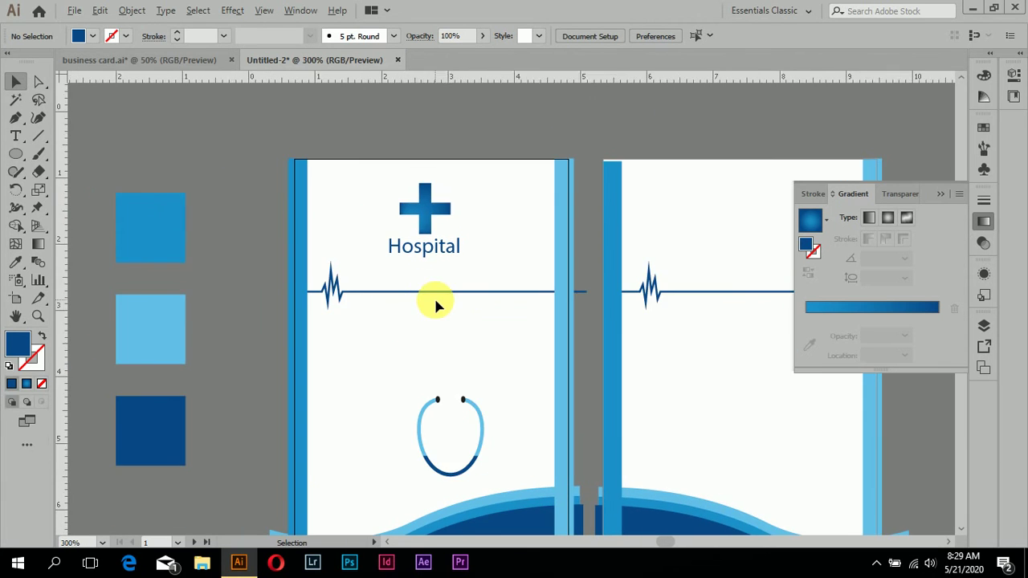
pyautogui.keyDown('alt'); pyautogui.scroll(2, 434, 297); pyautogui.keyUp('alt')
pyautogui.scroll(1, 431, 265)
pyautogui.scroll(1, 337, 214)
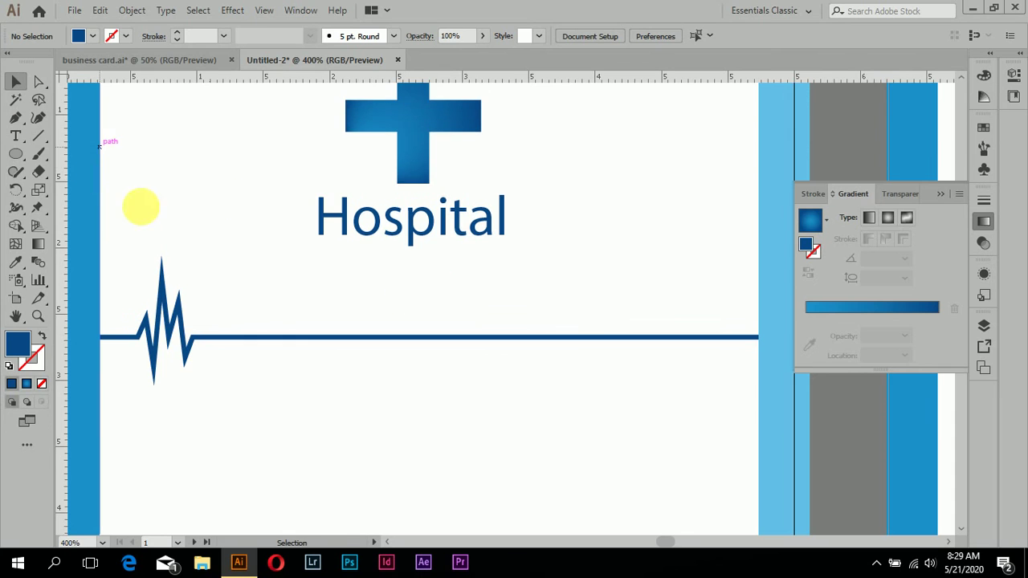
pyautogui.keyDown('alt'); pyautogui.scroll(-2, 326, 294); pyautogui.keyUp('alt')
pyautogui.keyDown('alt'); pyautogui.scroll(-1, 335, 310); pyautogui.keyUp('alt')
pyautogui.hscroll(-1, 375, 445)
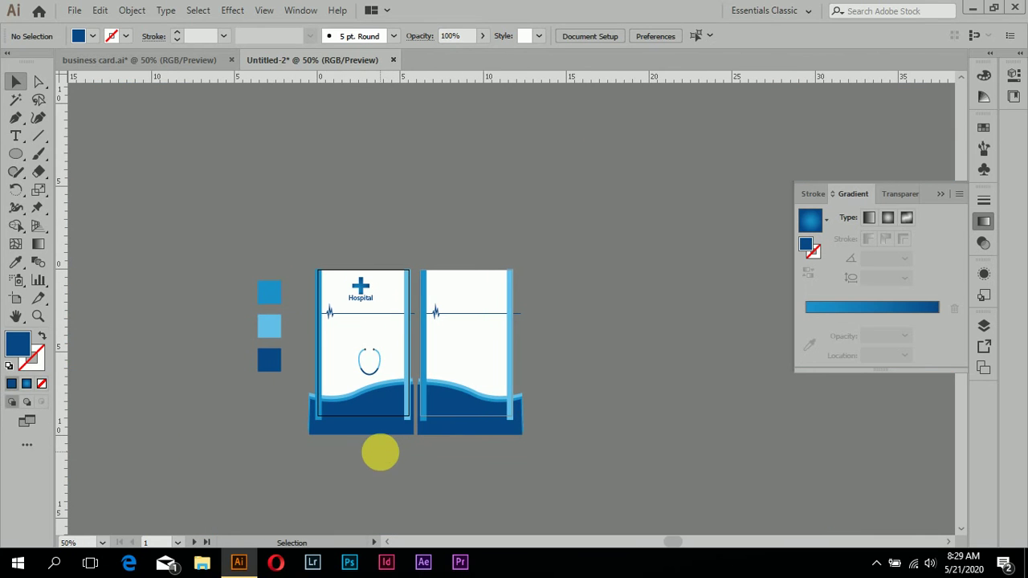
pyautogui.scroll(1, 406, 470)
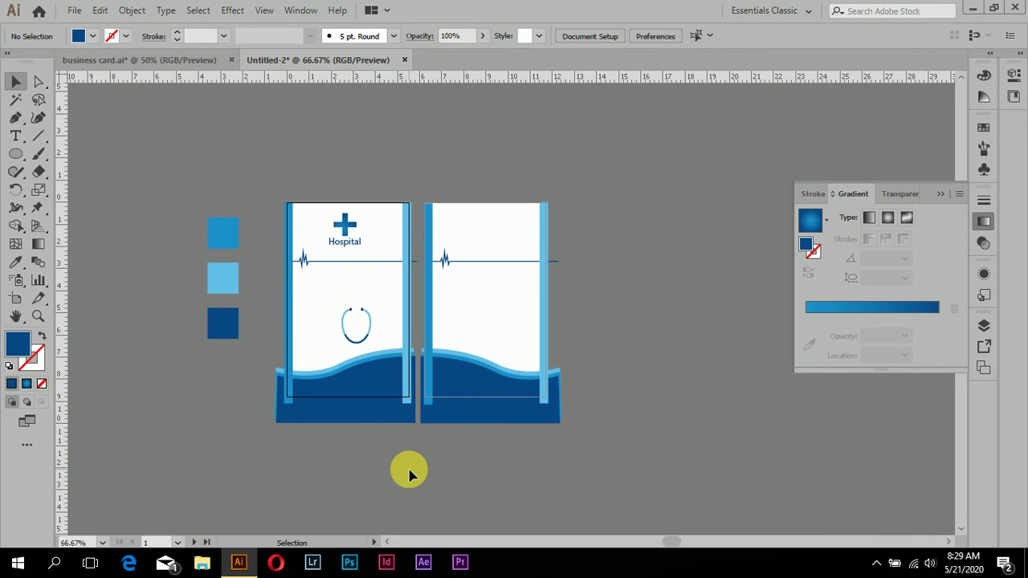
pyautogui.scroll(2, 463, 522)
pyautogui.scroll(1, 285, 297)
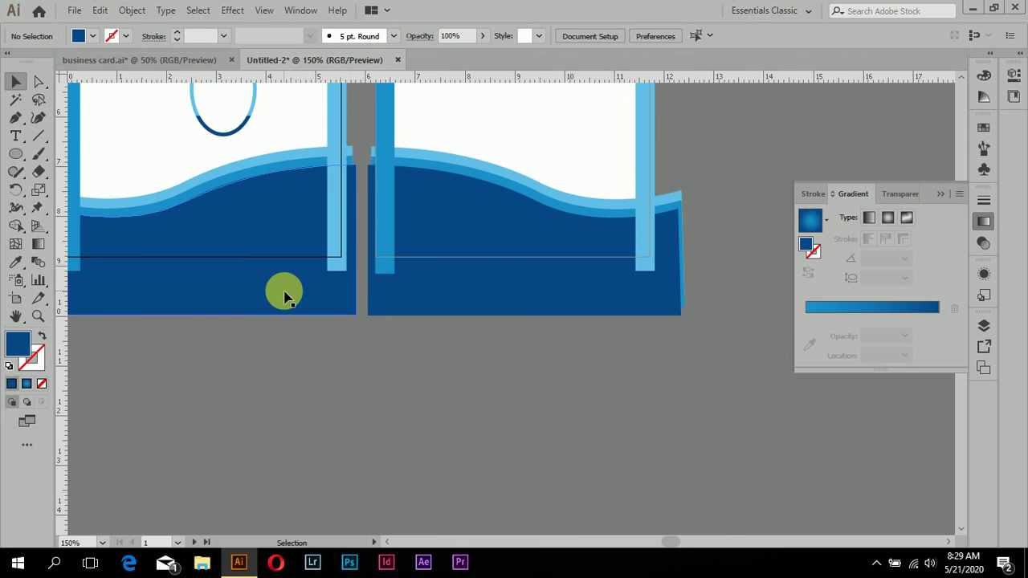
pyautogui.scroll(1, 285, 297)
pyautogui.scroll(1, 282, 291)
pyautogui.click(15, 118)
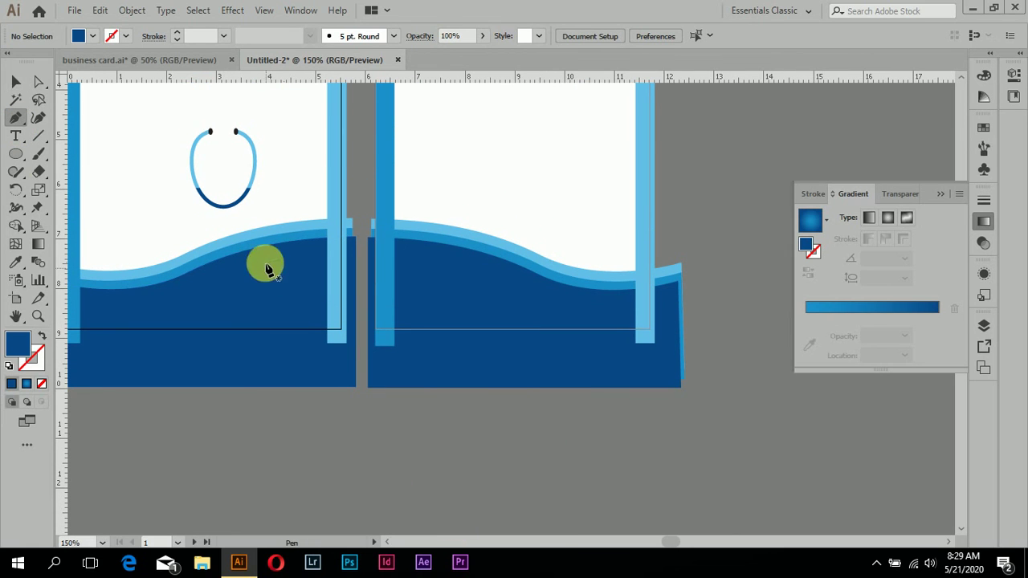
# Draw a curved tube path from the stethoscope's bottom down into the wave
pyautogui.click(224, 210)
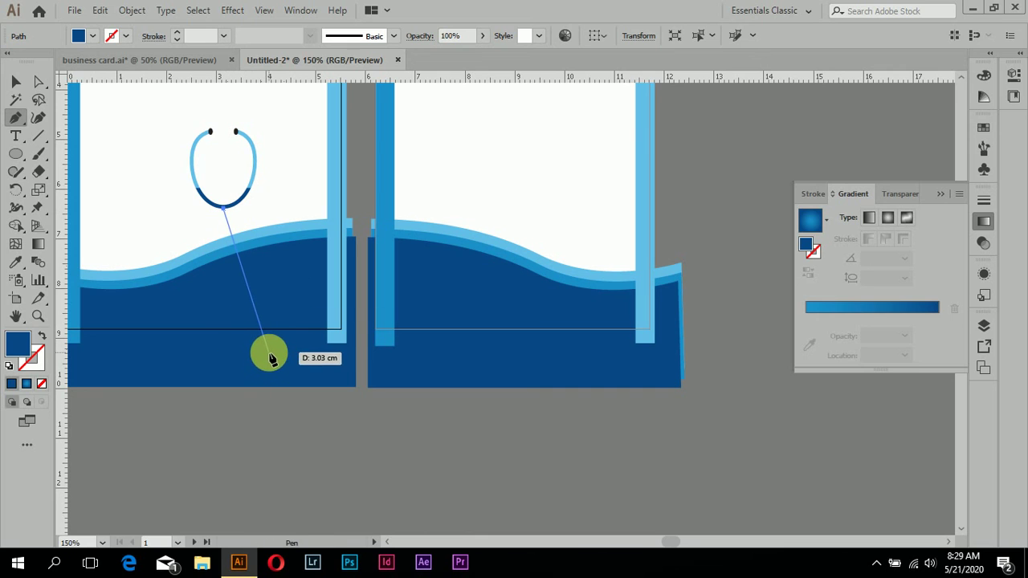
pyautogui.moveTo(272, 343); pyautogui.dragTo(326, 349)
pyautogui.click(15, 84)
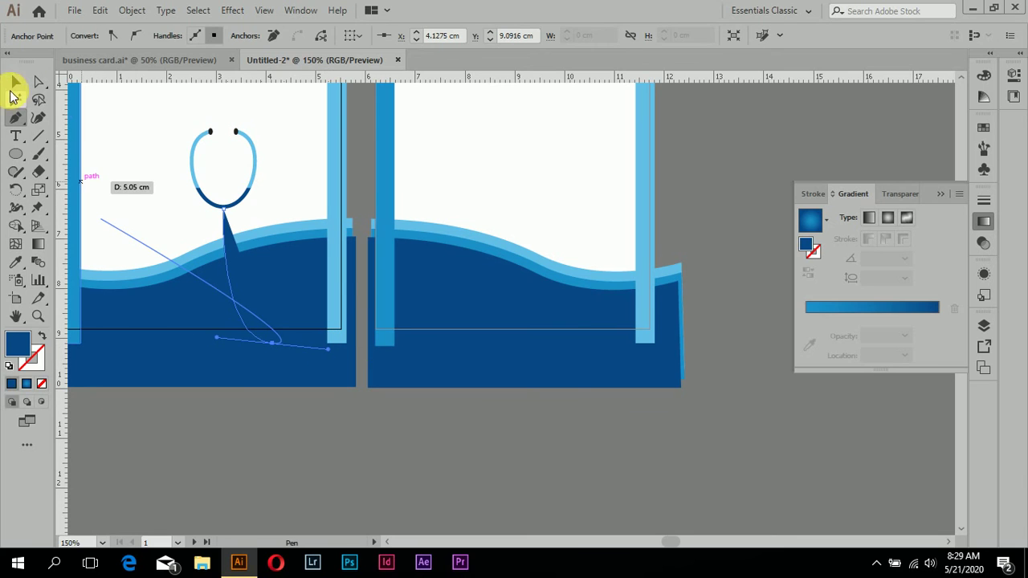
pyautogui.click(207, 386)
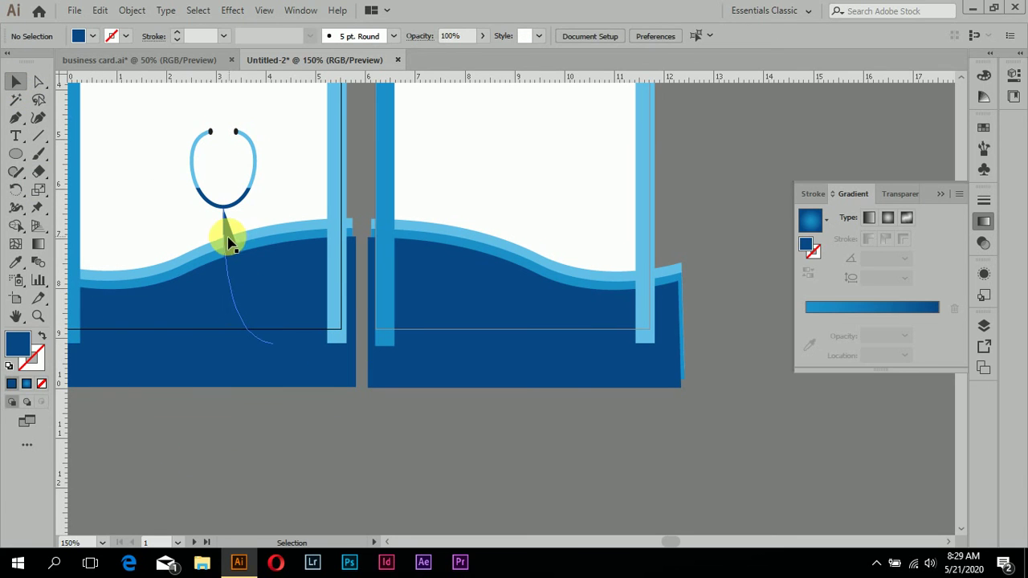
pyautogui.click(228, 241)
# Give the tube path no fill and a 2 pt black stroke
pyautogui.click(78, 36)
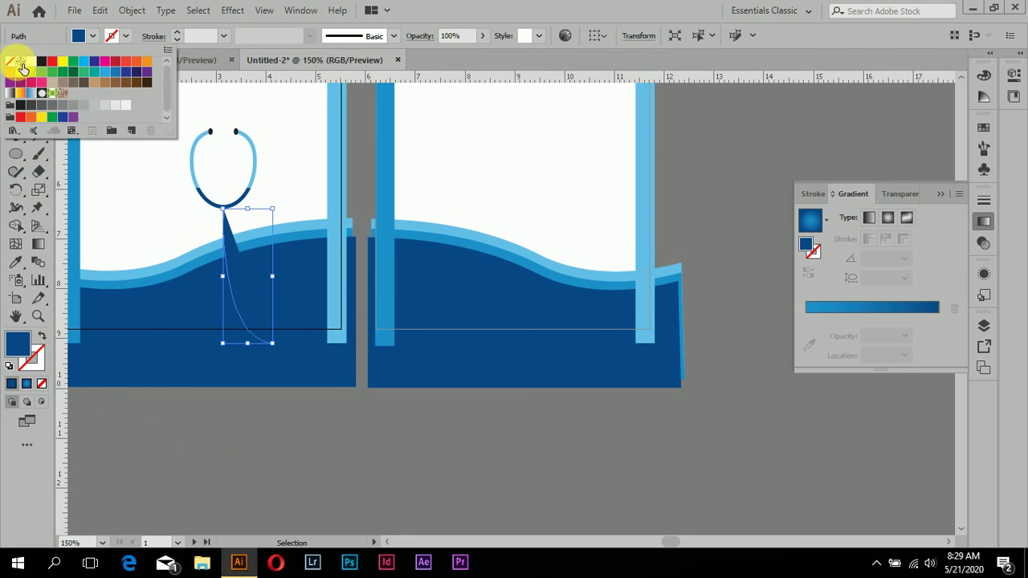
pyautogui.click(10, 62)
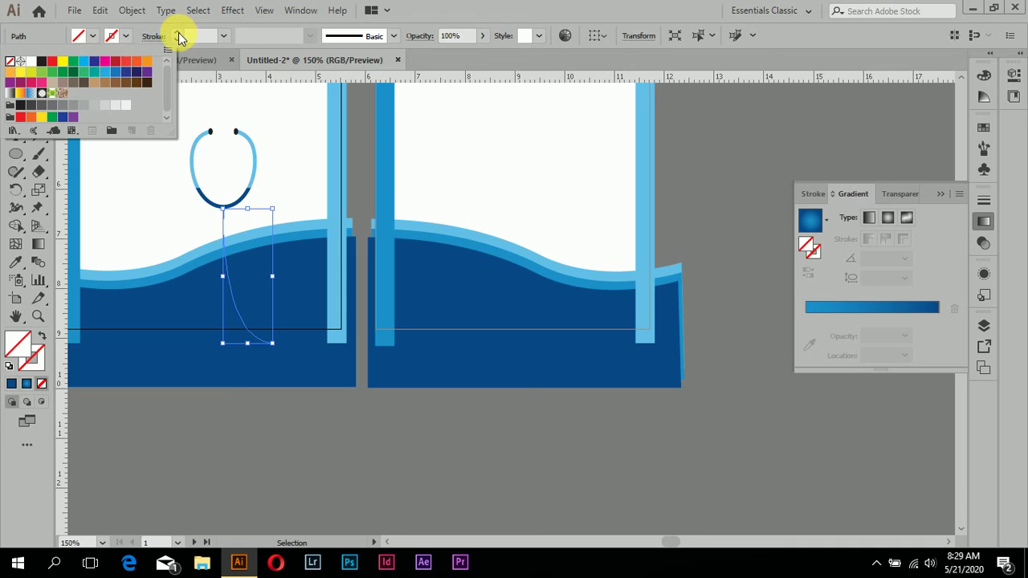
pyautogui.click(177, 32)
pyautogui.click(179, 35)
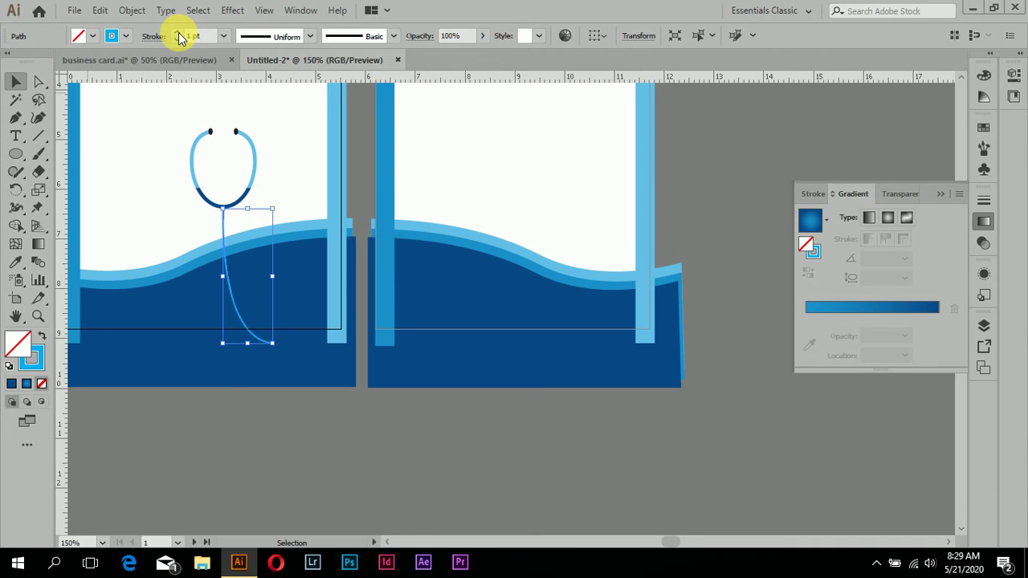
pyautogui.click(177, 33)
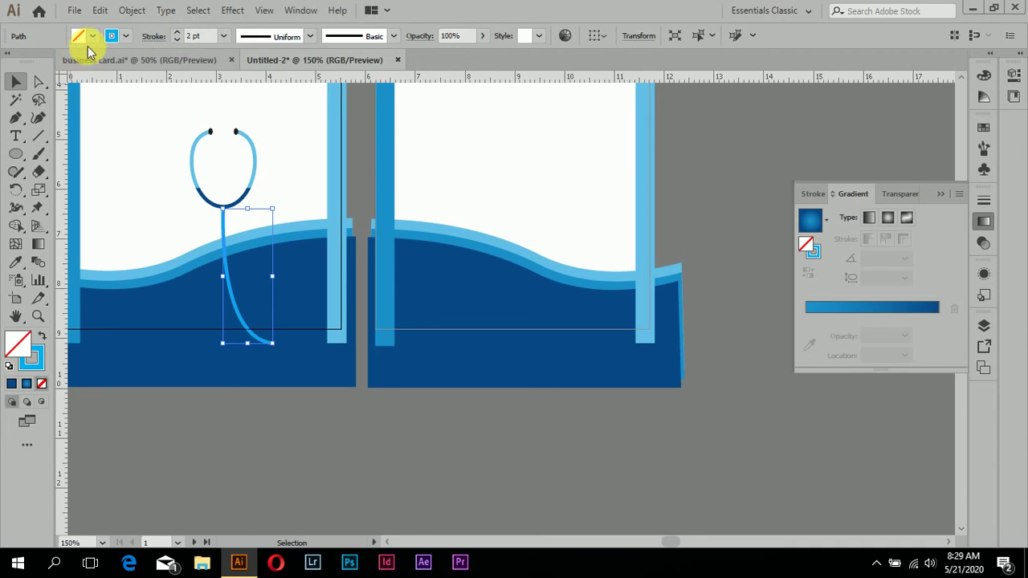
pyautogui.click(118, 40)
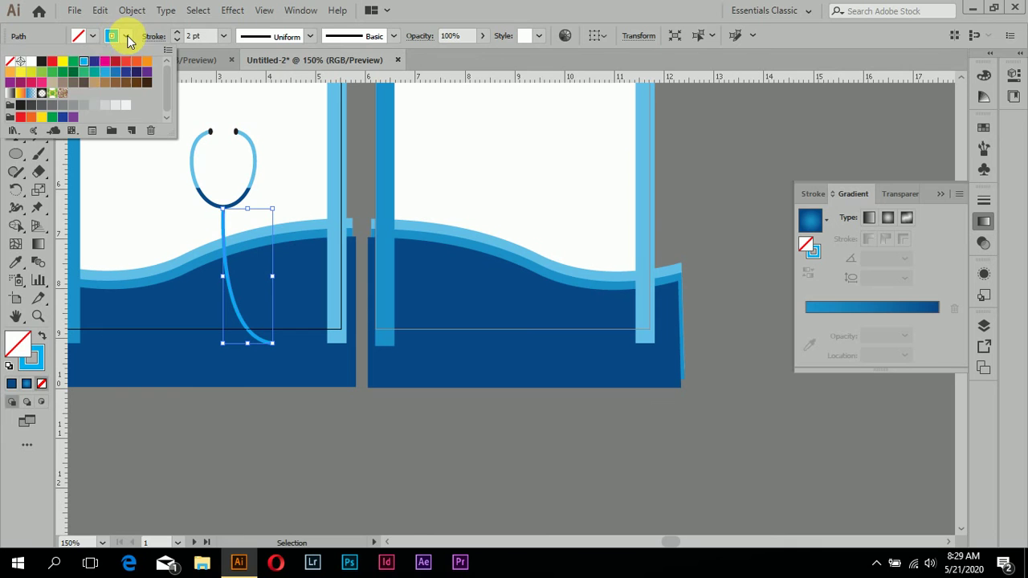
pyautogui.click(45, 62)
pyautogui.click(236, 464)
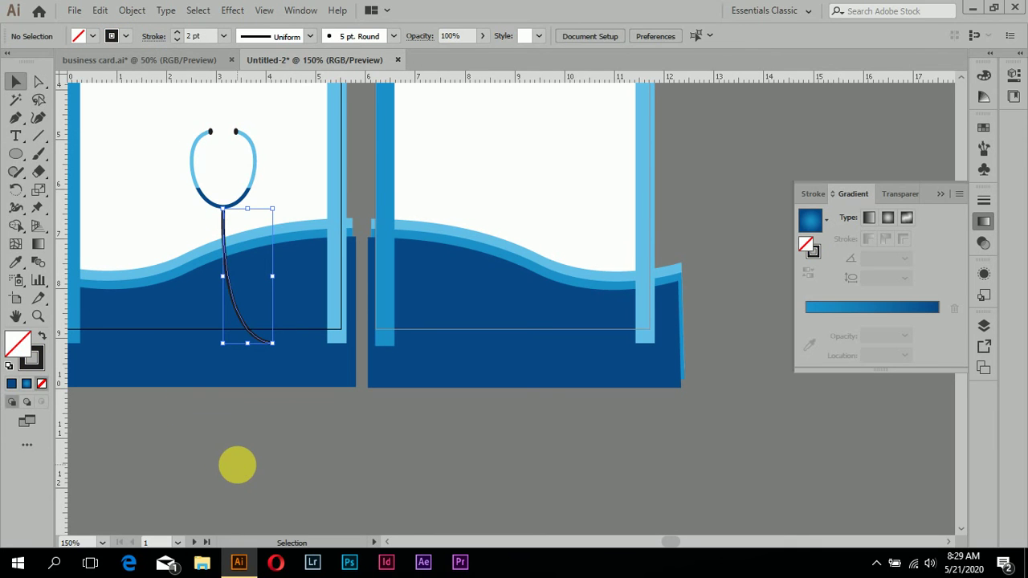
pyautogui.scroll(2, 237, 464)
# Zoom in and inspect where the new tube meets the stethoscope
pyautogui.scroll(2, 208, 354)
pyautogui.scroll(3, 216, 321)
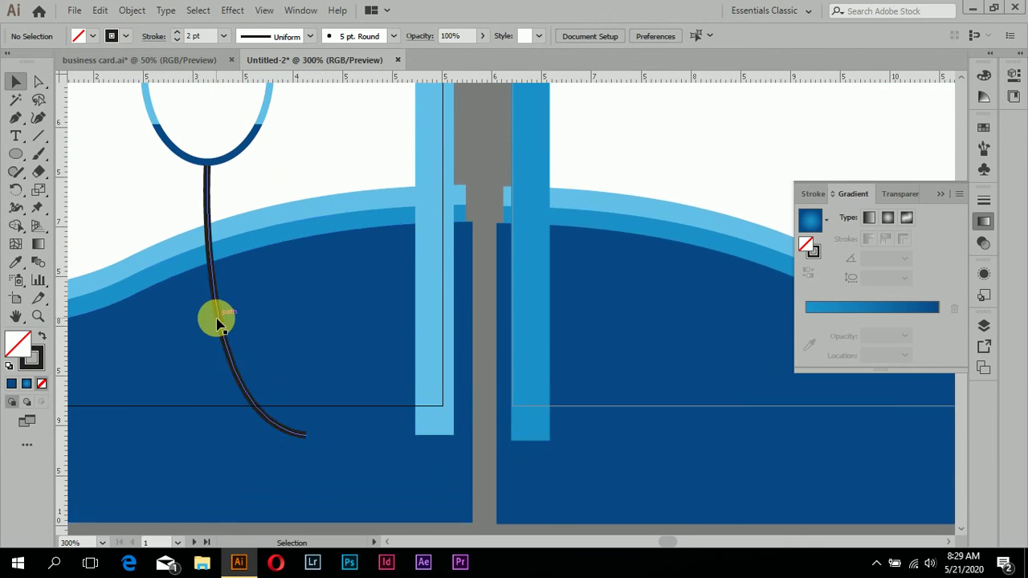
pyautogui.scroll(3, 137, 276)
pyautogui.scroll(1, 168, 281)
pyautogui.scroll(1, 175, 282)
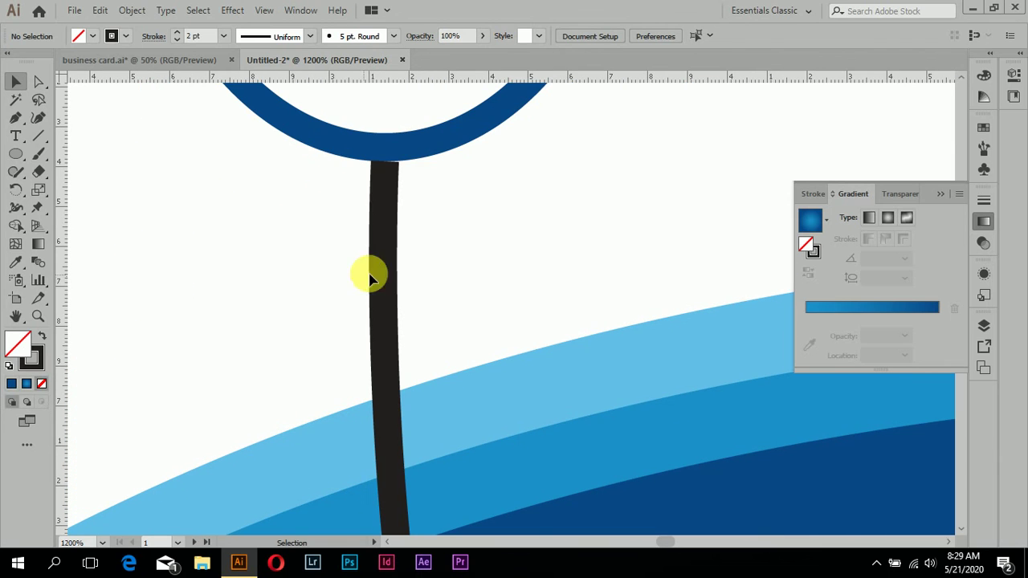
pyautogui.click(385, 248)
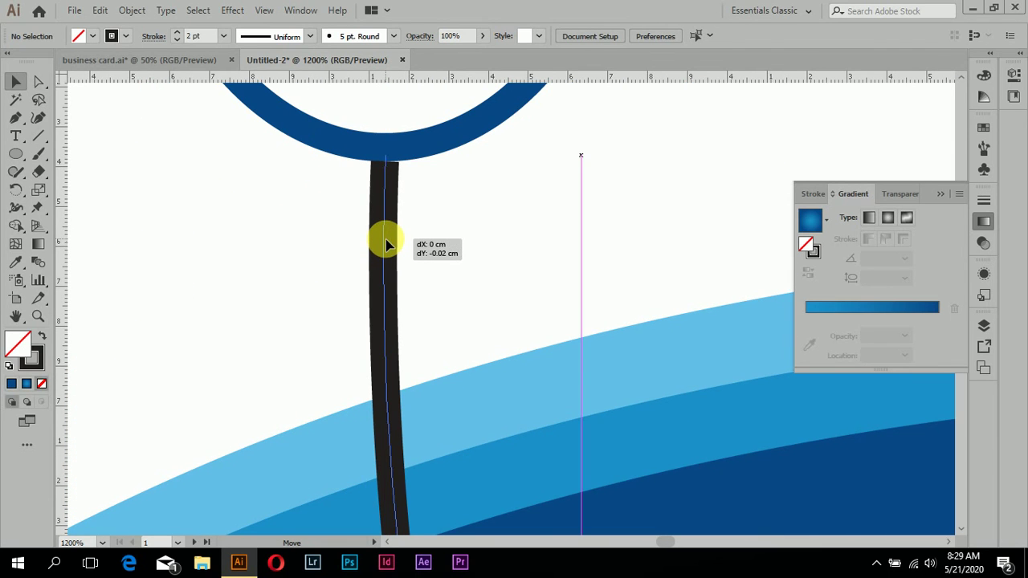
pyautogui.click(269, 291)
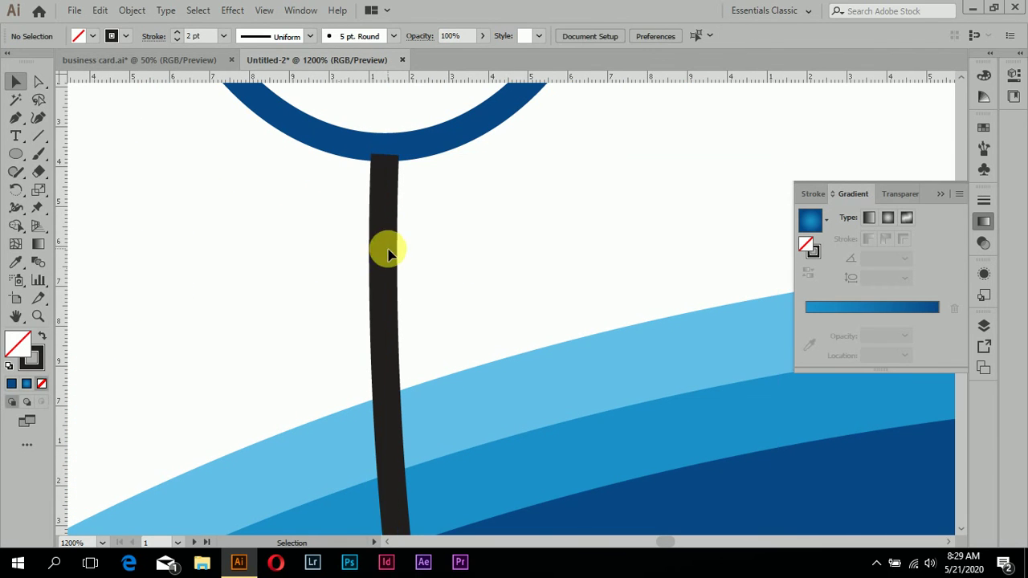
# Bring the stethoscope head group to the front over the tube
pyautogui.scroll(1, 390, 252)
pyautogui.scroll(3, 240, 273)
pyautogui.keyDown('alt'); pyautogui.scroll(-3, 237, 277); pyautogui.keyUp('alt')
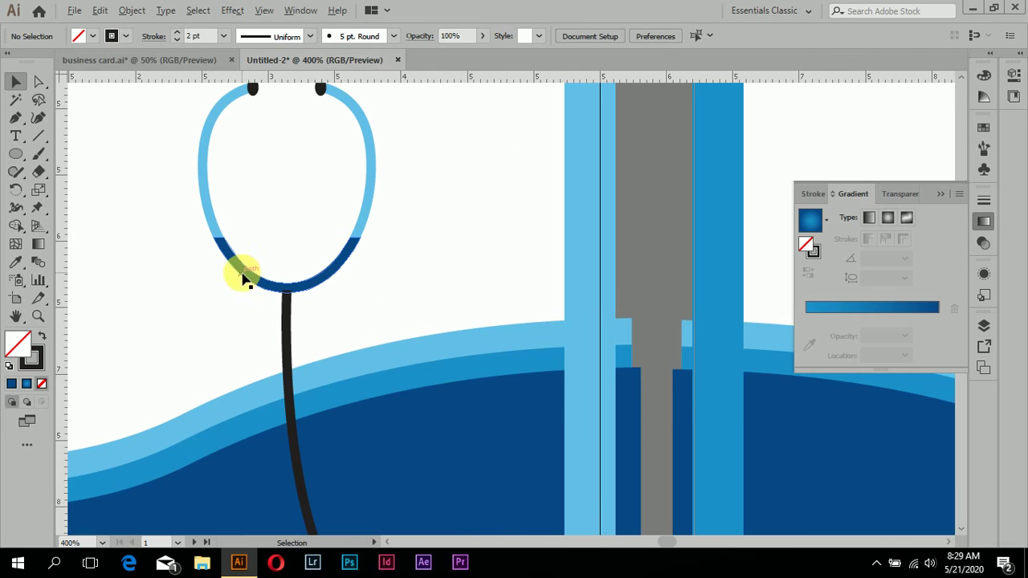
pyautogui.moveTo(163, 164); pyautogui.dragTo(467, 310)
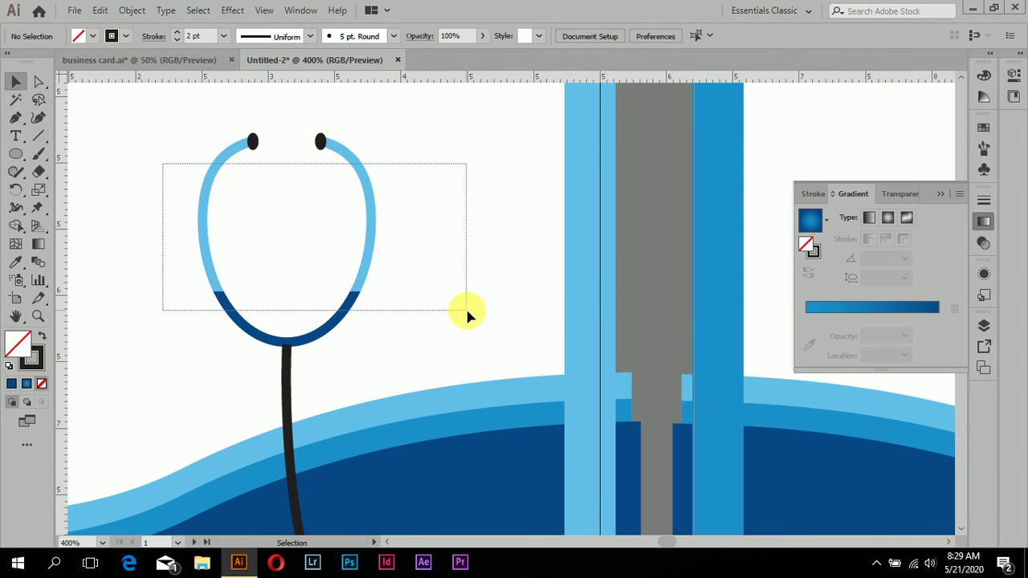
pyautogui.rightClick(365, 277)
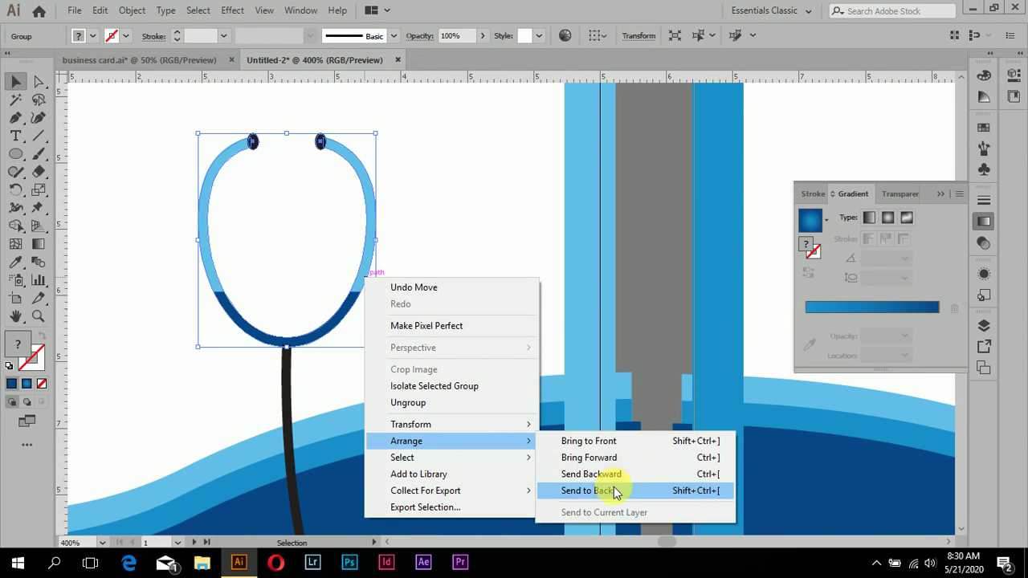
pyautogui.click(606, 441)
pyautogui.click(480, 334)
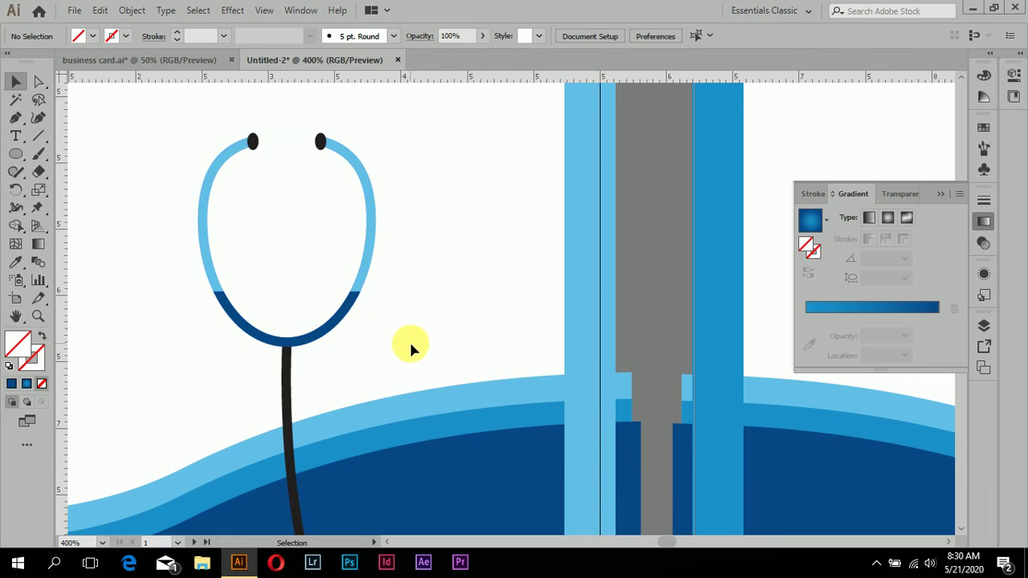
pyautogui.keyDown('alt'); pyautogui.scroll(-2, 411, 340); pyautogui.keyUp('alt')
pyautogui.keyDown('alt'); pyautogui.scroll(-2, 412, 345); pyautogui.keyUp('alt')
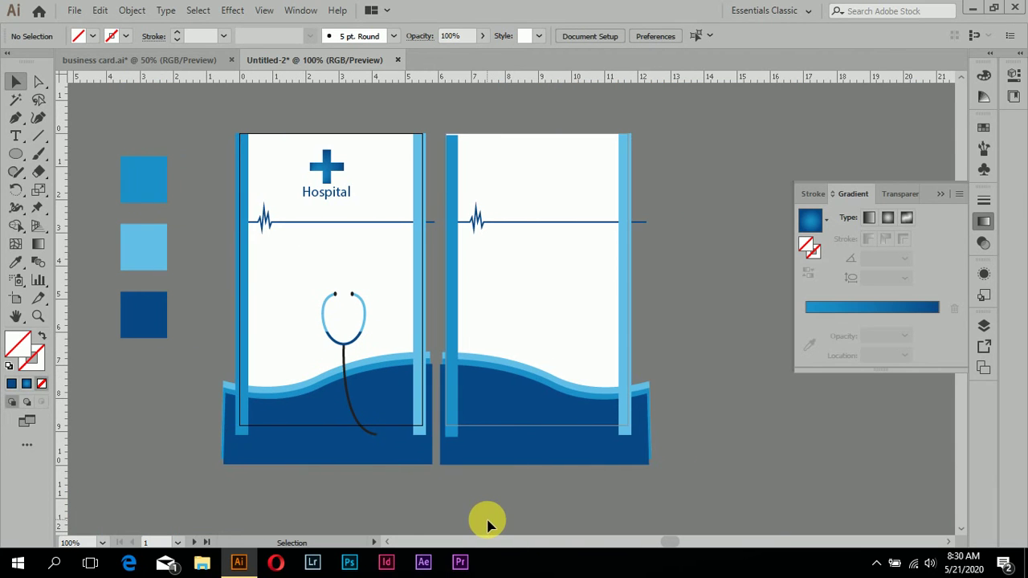
# Stretch the second card's left blue bar so its top meets the card edge
pyautogui.scroll(1, 294, 470)
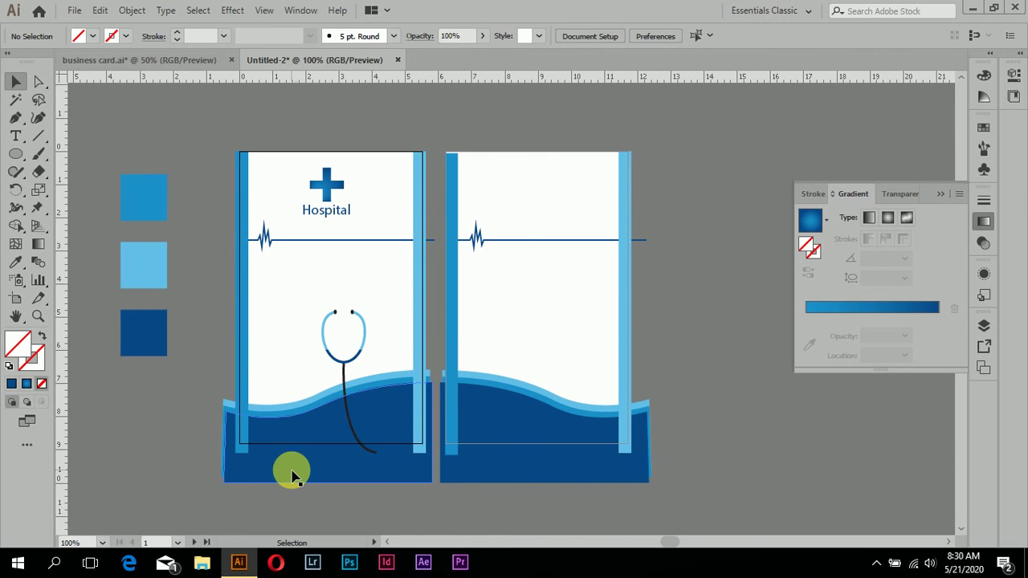
pyautogui.scroll(2, 305, 478)
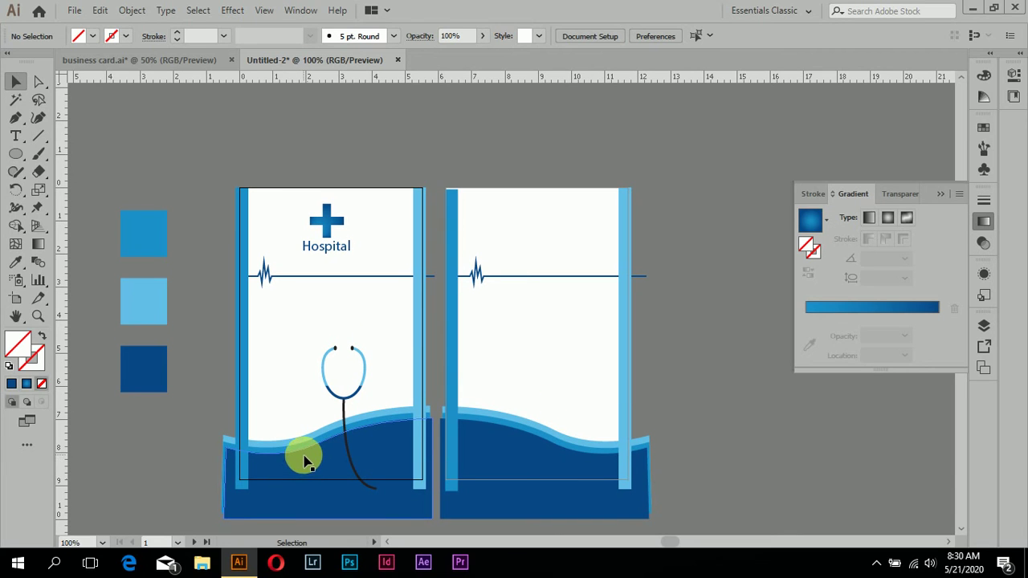
pyautogui.scroll(1, 305, 466)
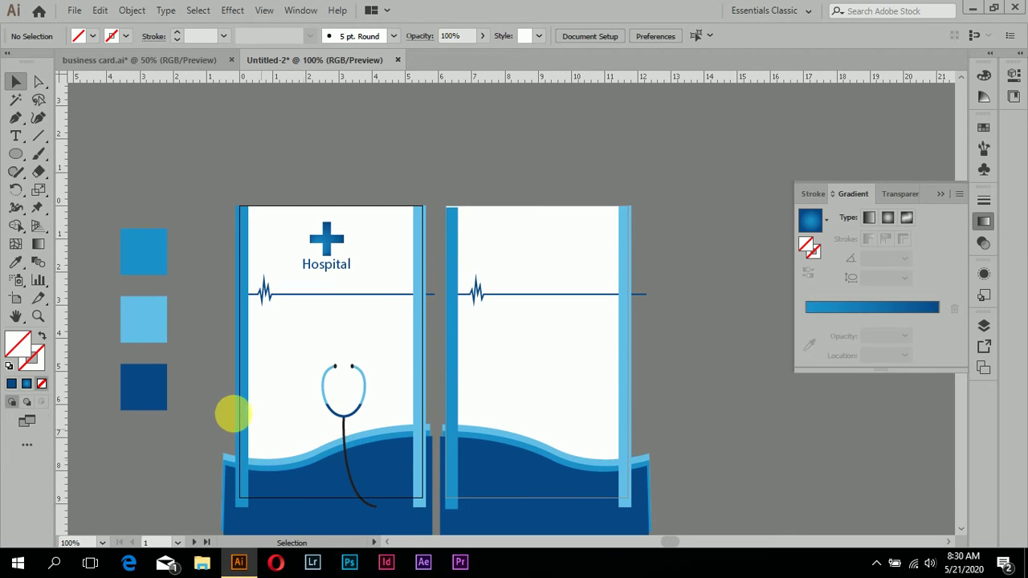
pyautogui.scroll(1, 230, 411)
pyautogui.scroll(1, 229, 411)
pyautogui.scroll(5, 699, 257)
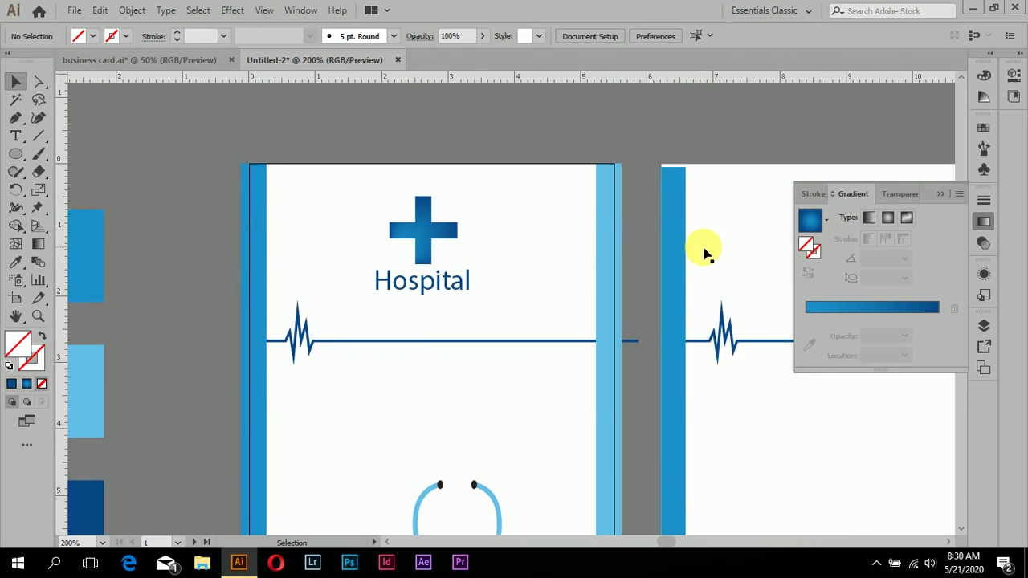
pyautogui.hscroll(2, 691, 309)
pyautogui.click(619, 280)
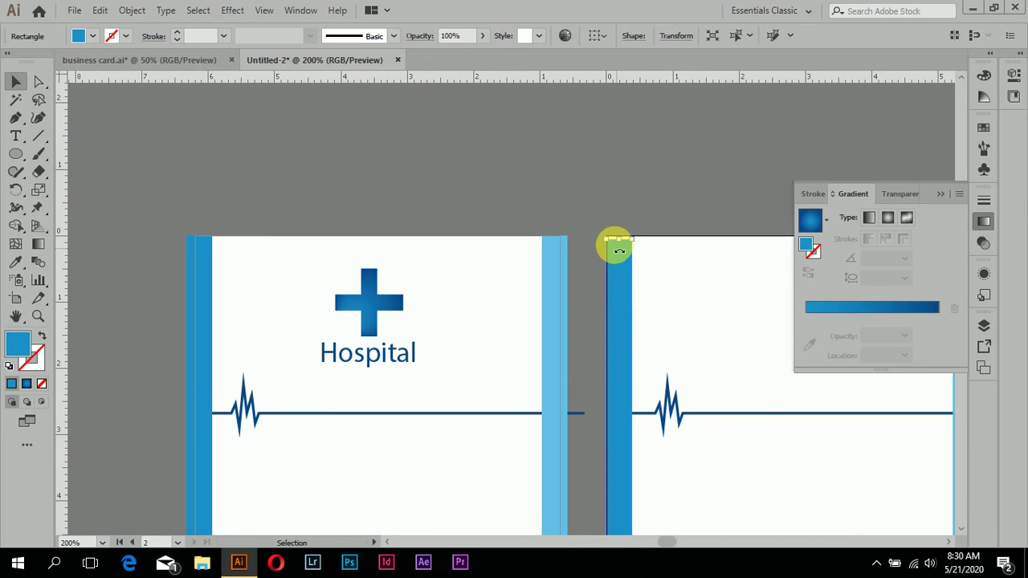
pyautogui.moveTo(619, 242); pyautogui.dragTo(619, 234)
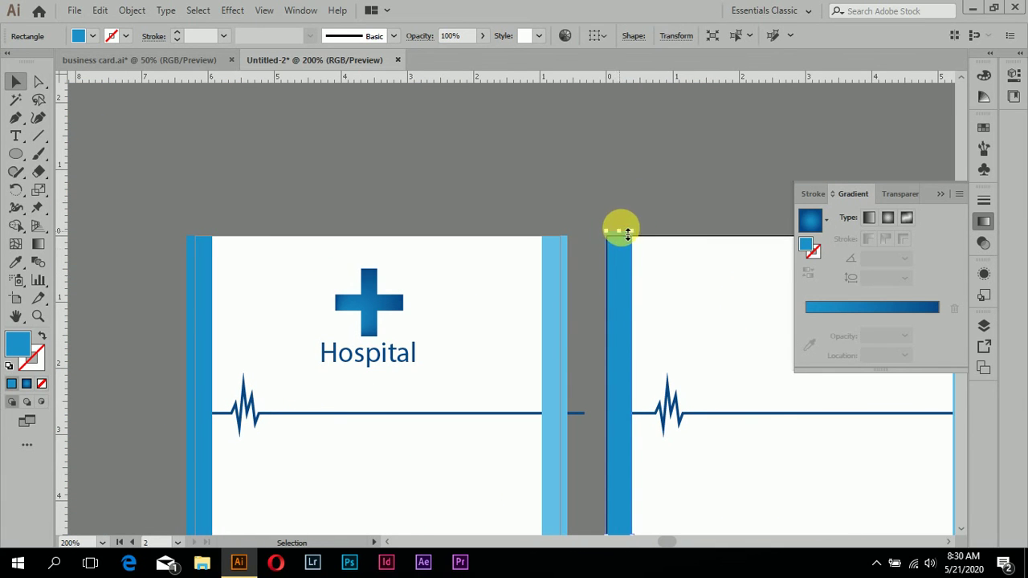
pyautogui.click(642, 237)
pyautogui.hscroll(1, 647, 261)
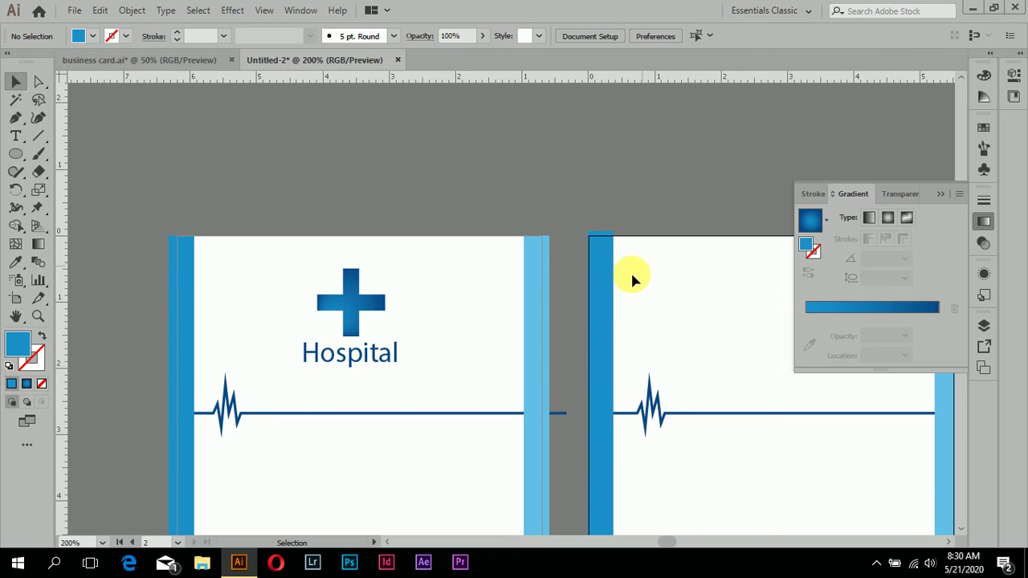
pyautogui.hscroll(4, 650, 366)
pyautogui.hscroll(2, 654, 374)
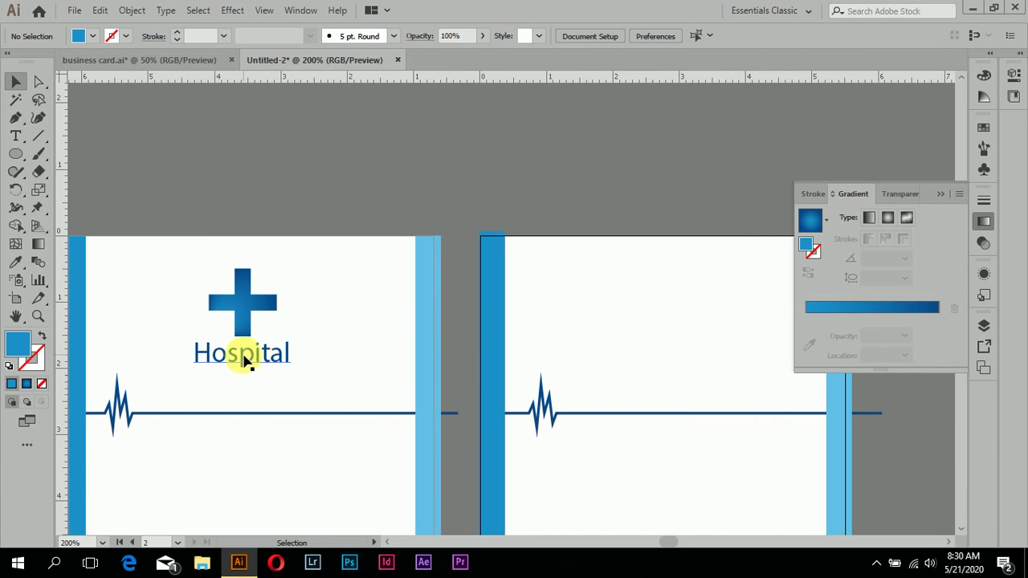
# Alt-drag a copy of the Hospital heading onto the second card
pyautogui.click(244, 357)
pyautogui.moveTo(249, 365); pyautogui.dragTo(619, 313)
pyautogui.hscroll(2, 619, 337)
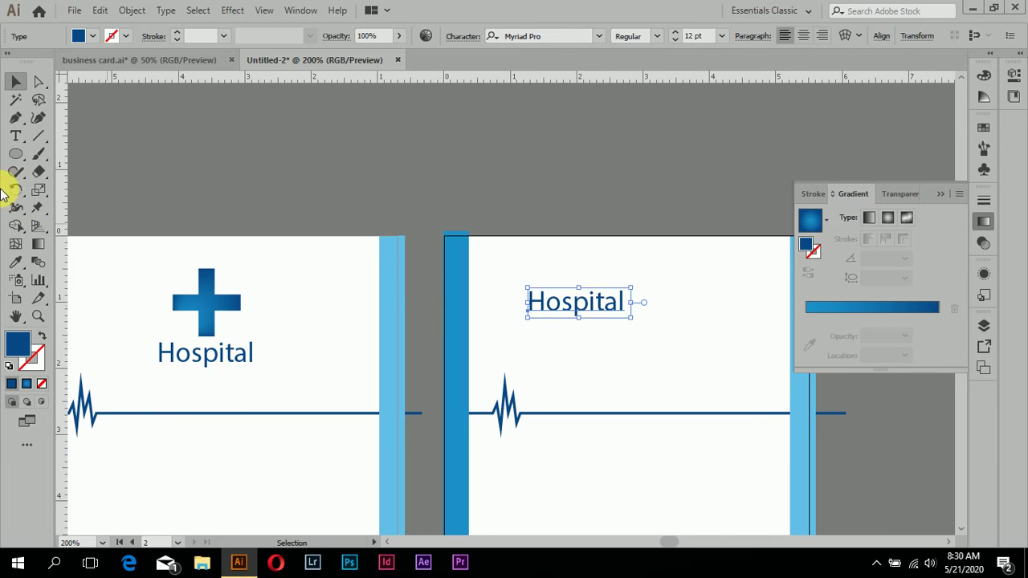
# Retype the copy as 'Doctor name' and move it near the card's top
pyautogui.click(17, 137)
pyautogui.click(623, 305)
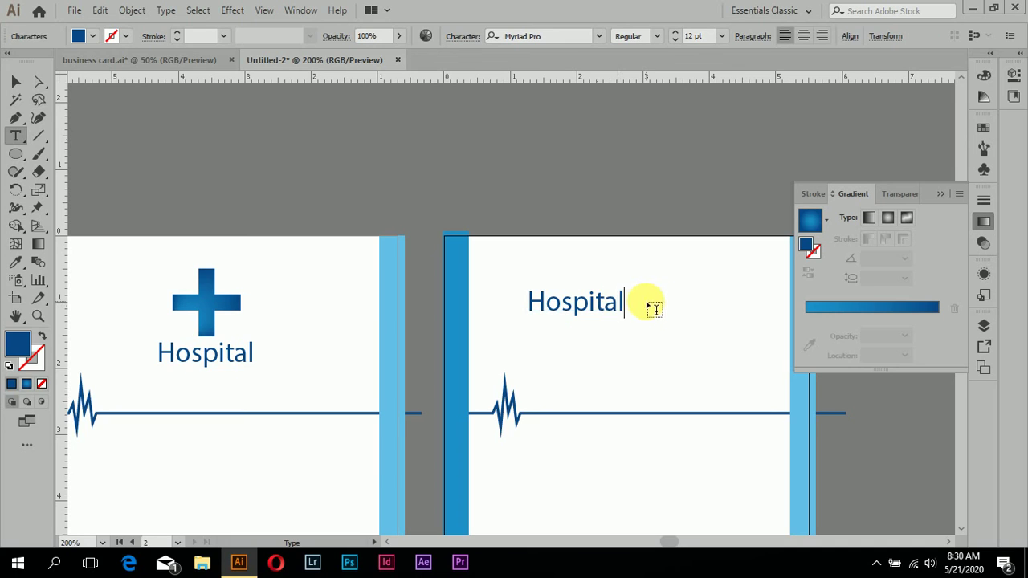
pyautogui.press('BackSpace')
pyautogui.press('BackSpace')
pyautogui.press('BackSpace')
pyautogui.write('Doctor name')
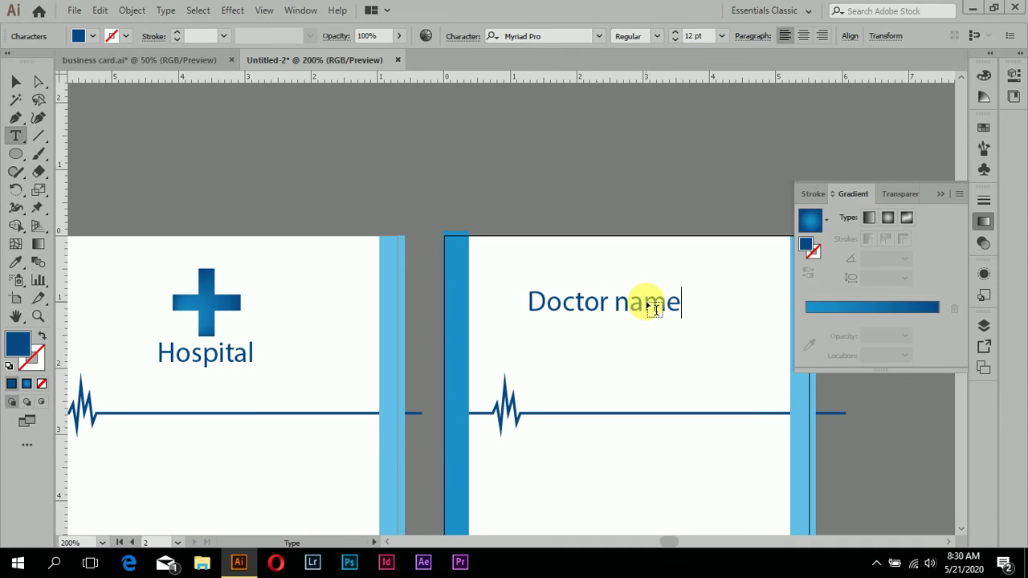
pyautogui.click(16, 81)
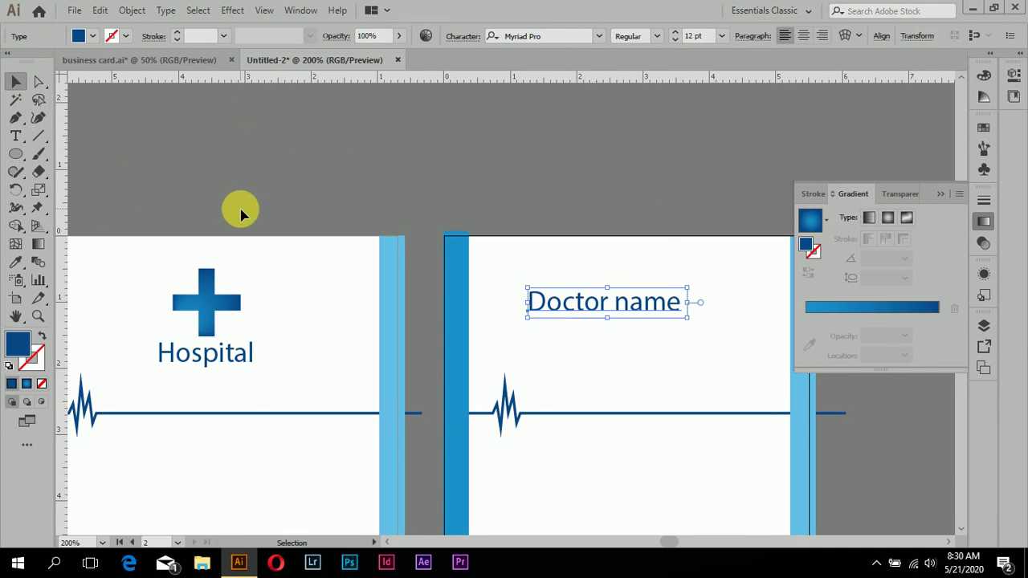
pyautogui.click(752, 369)
pyautogui.moveTo(636, 312); pyautogui.dragTo(647, 345)
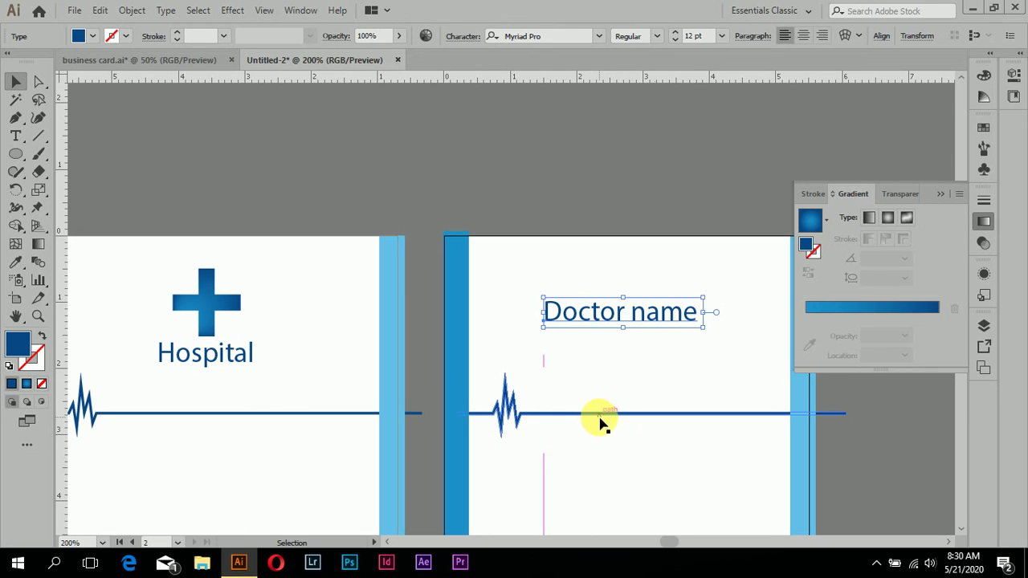
pyautogui.click(620, 361)
pyautogui.scroll(-1, 628, 371)
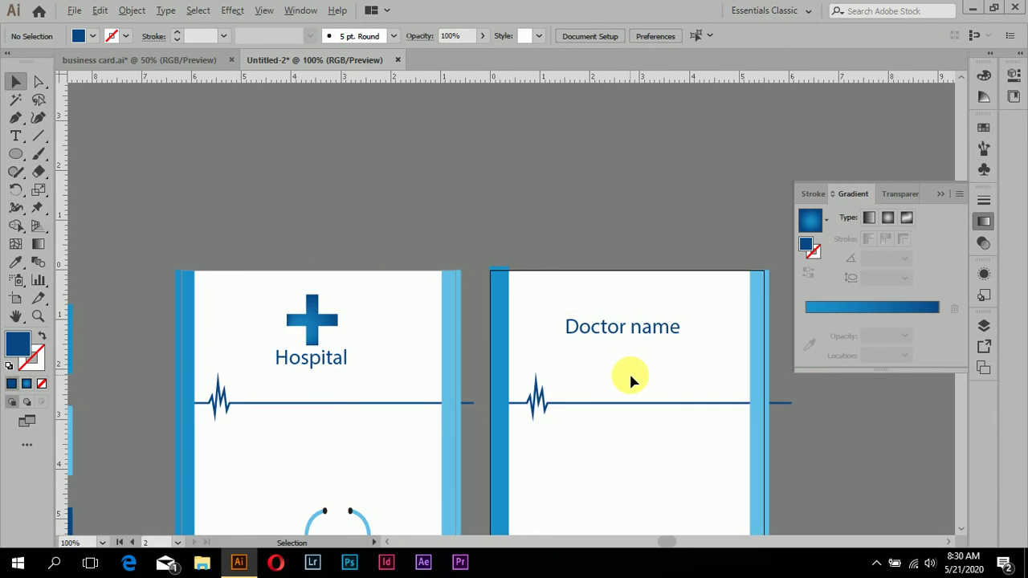
# Add a 'lorem ipsum' text line just below Doctor name
pyautogui.scroll(-2, 631, 383)
pyautogui.scroll(1, 635, 400)
pyautogui.click(12, 139)
pyautogui.scroll(1, 538, 485)
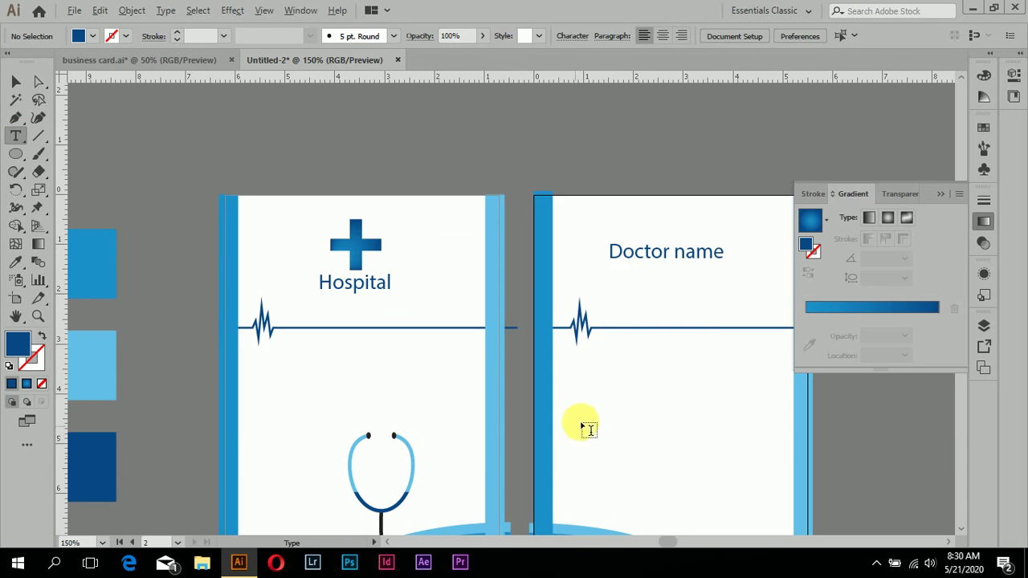
pyautogui.click(608, 277)
pyautogui.write('lorem ipsum')
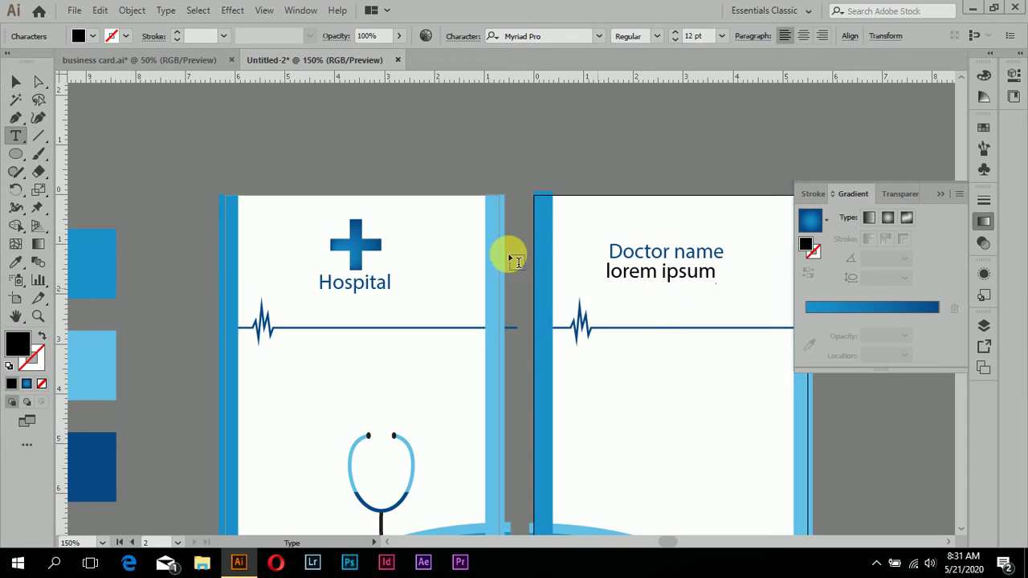
pyautogui.click(16, 81)
pyautogui.click(745, 305)
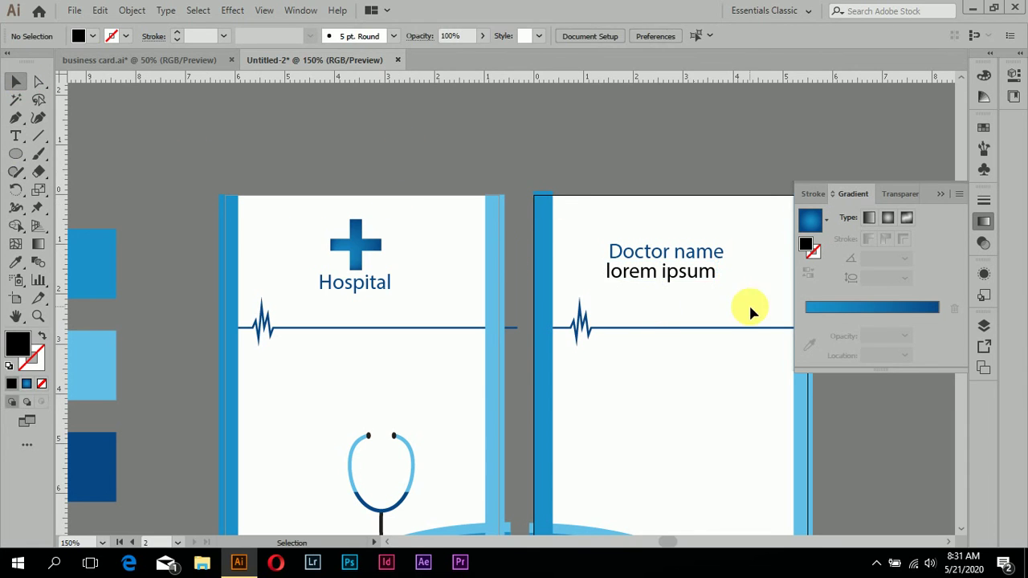
pyautogui.moveTo(688, 272); pyautogui.dragTo(689, 272)
pyautogui.click(699, 306)
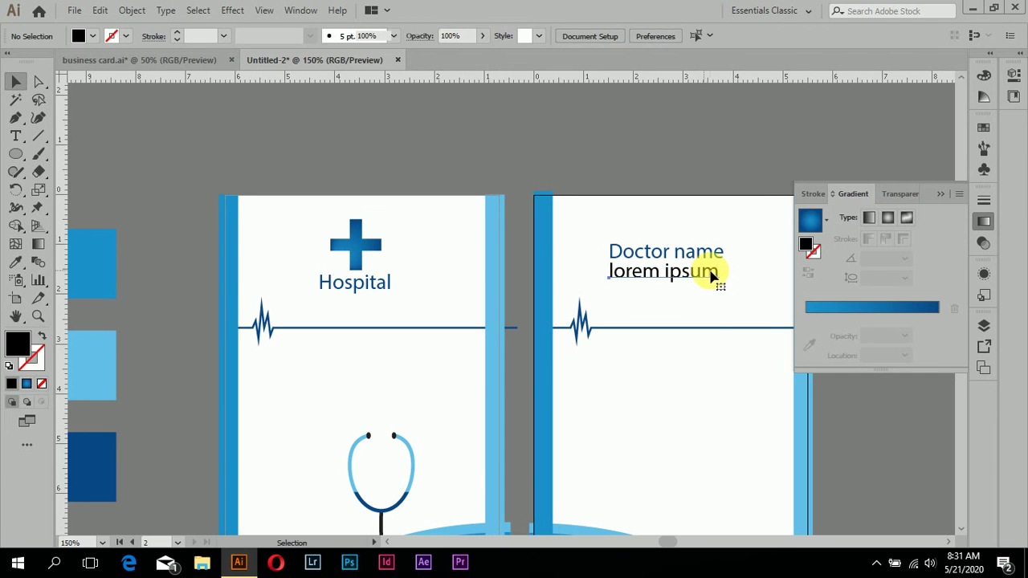
# Shrink lorem ipsum to 8 pt and centre it under Doctor name
pyautogui.click(715, 278)
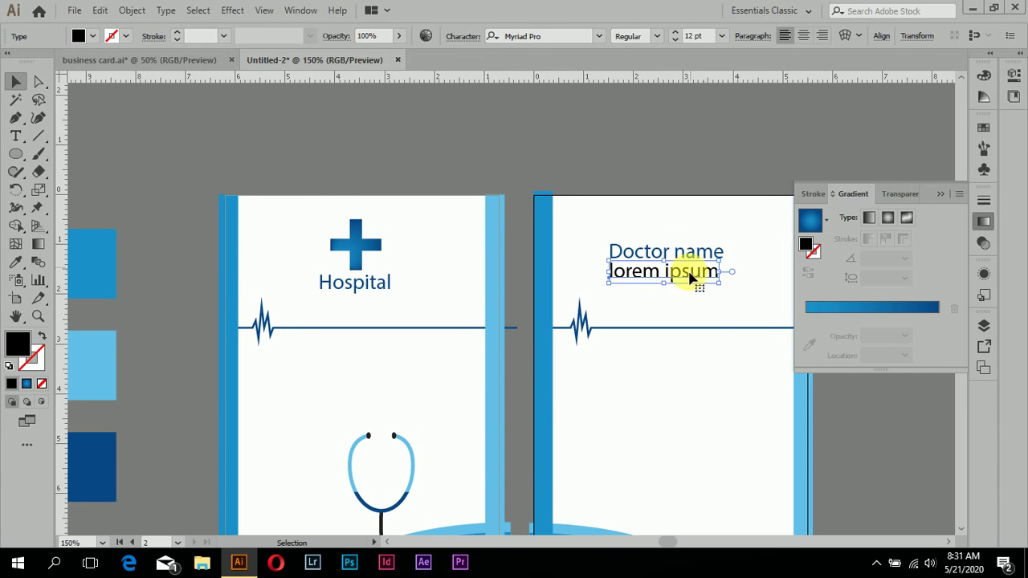
pyautogui.click(676, 42)
pyautogui.click(676, 42)
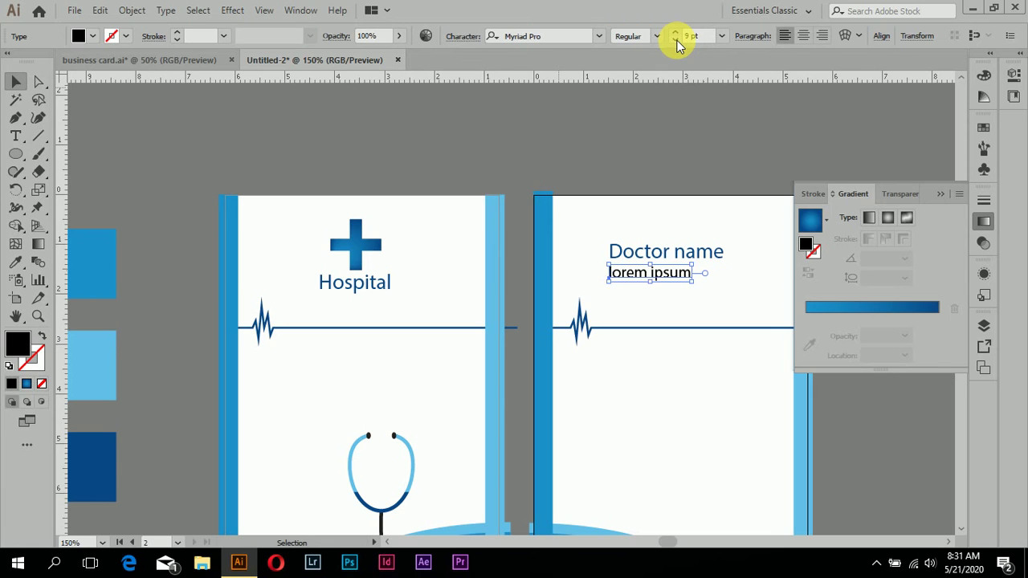
pyautogui.click(676, 41)
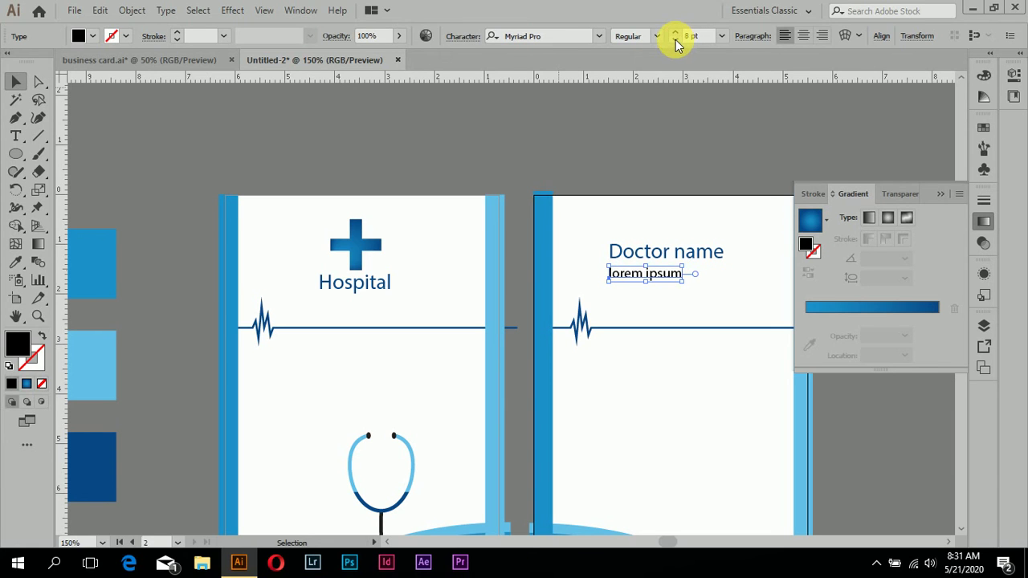
pyautogui.click(674, 98)
pyautogui.moveTo(660, 281); pyautogui.dragTo(684, 278)
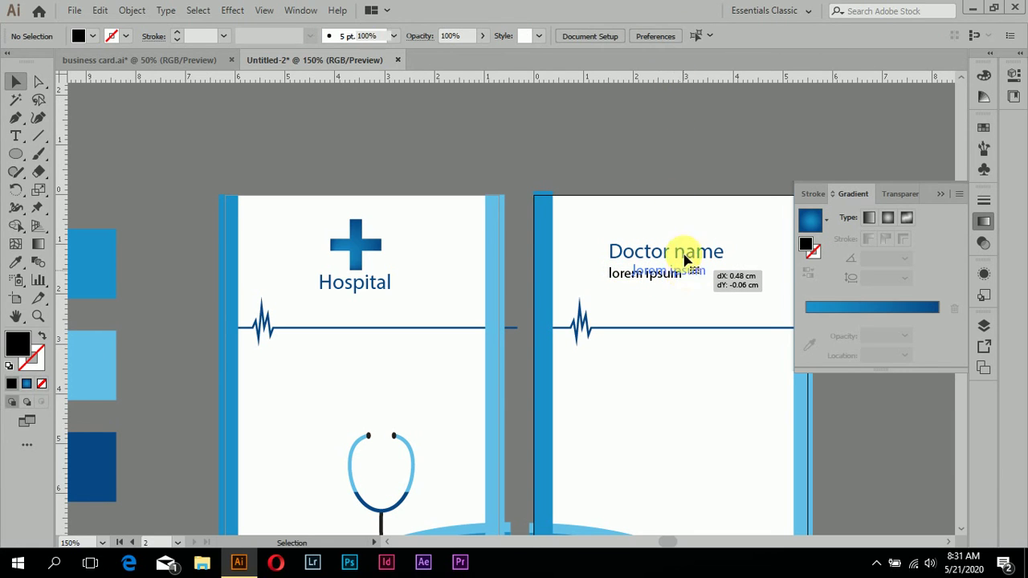
pyautogui.click(686, 228)
# Reduce Doctor name to 10 pt and realign both lines
pyautogui.click(688, 255)
pyautogui.click(676, 41)
pyautogui.click(681, 115)
pyautogui.moveTo(679, 257)
pyautogui.mouseDown()
pyautogui.moveTo(684, 248)
pyautogui.moveTo(678, 273)
pyautogui.mouseUp()
pyautogui.click(681, 292)
pyautogui.click(558, 293)
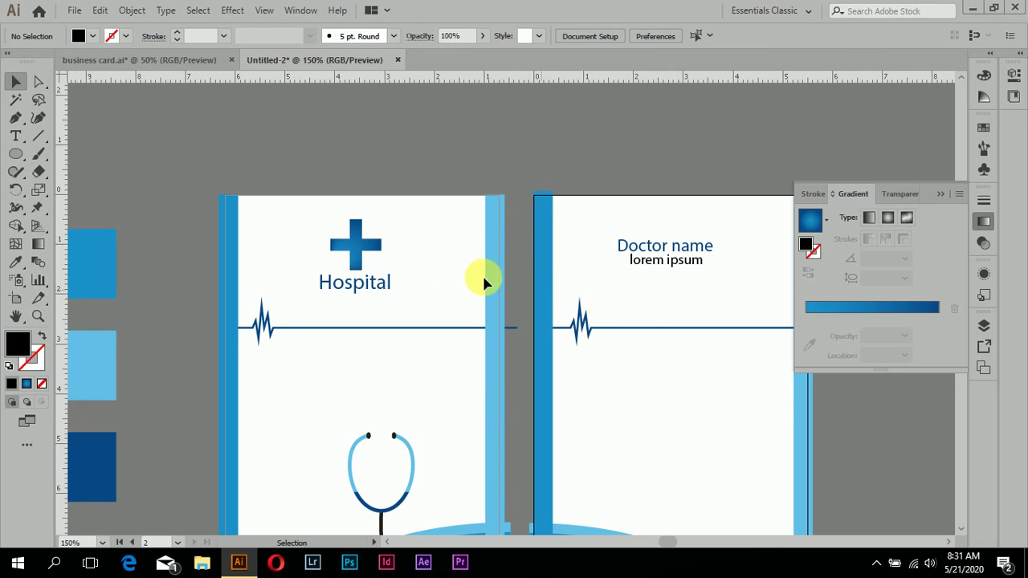
# Resize the Hospital heading to 10 pt and centre it beneath the cross
pyautogui.click(380, 295)
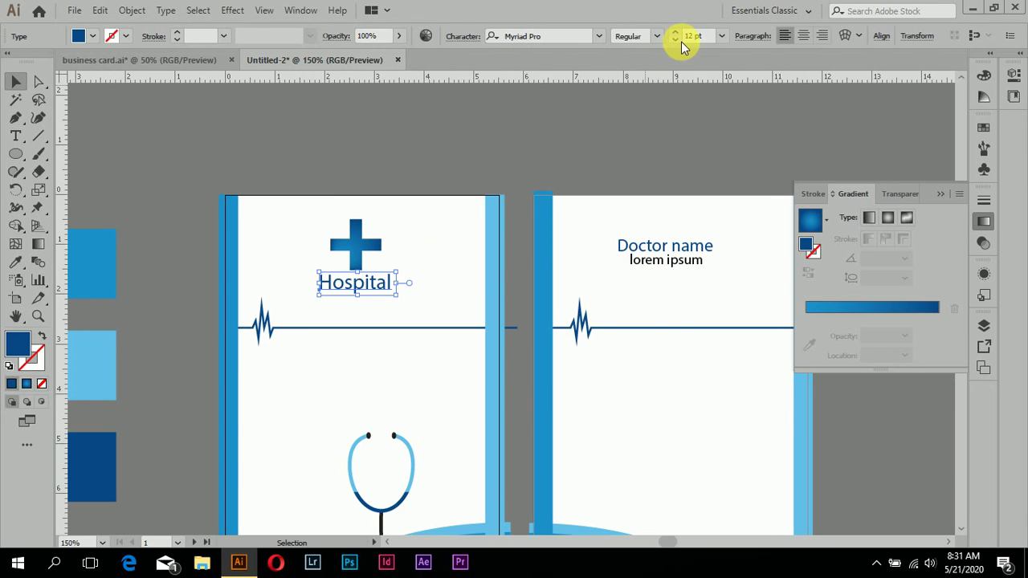
pyautogui.click(667, 117)
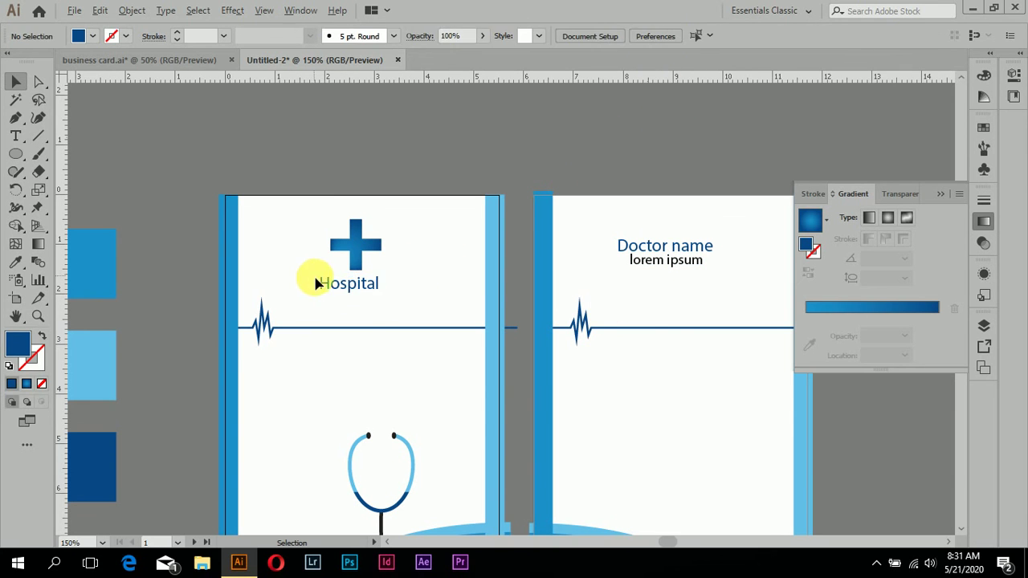
pyautogui.scroll(-1, 314, 278)
pyautogui.moveTo(345, 287); pyautogui.dragTo(352, 288)
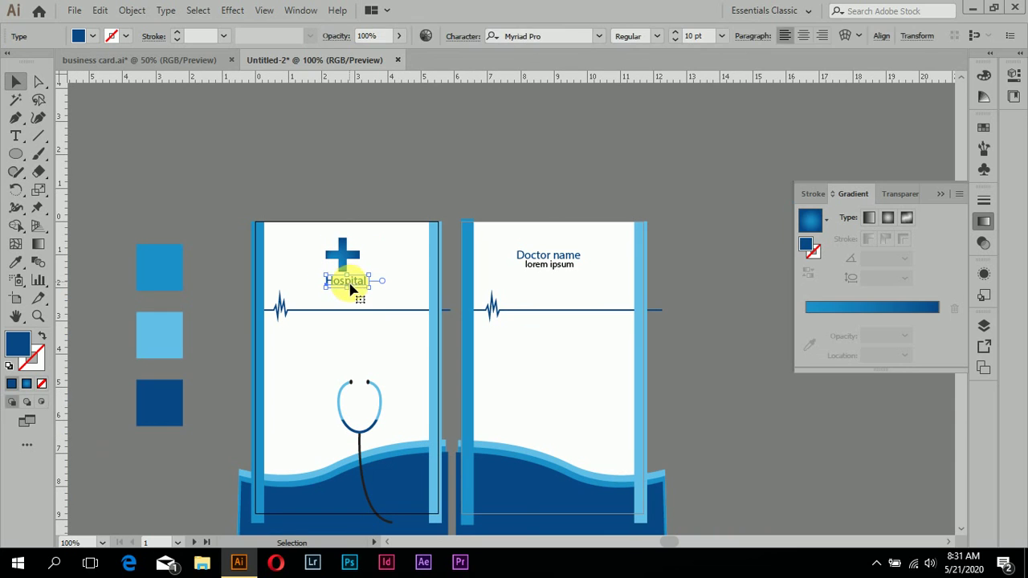
pyautogui.click(357, 301)
pyautogui.moveTo(354, 282); pyautogui.dragTo(352, 290)
pyautogui.click(402, 303)
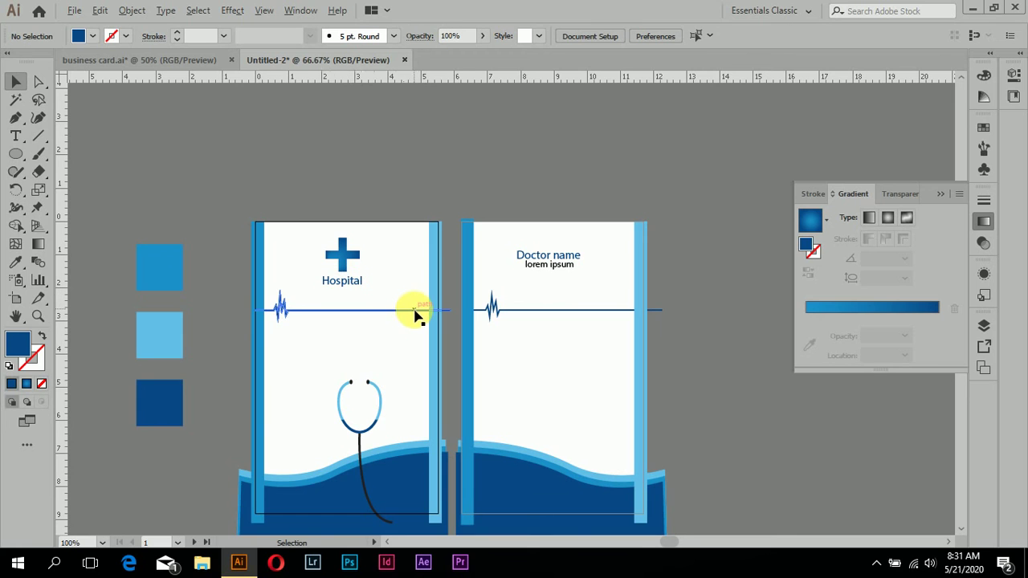
pyautogui.moveTo(413, 313); pyautogui.dragTo(494, 308)
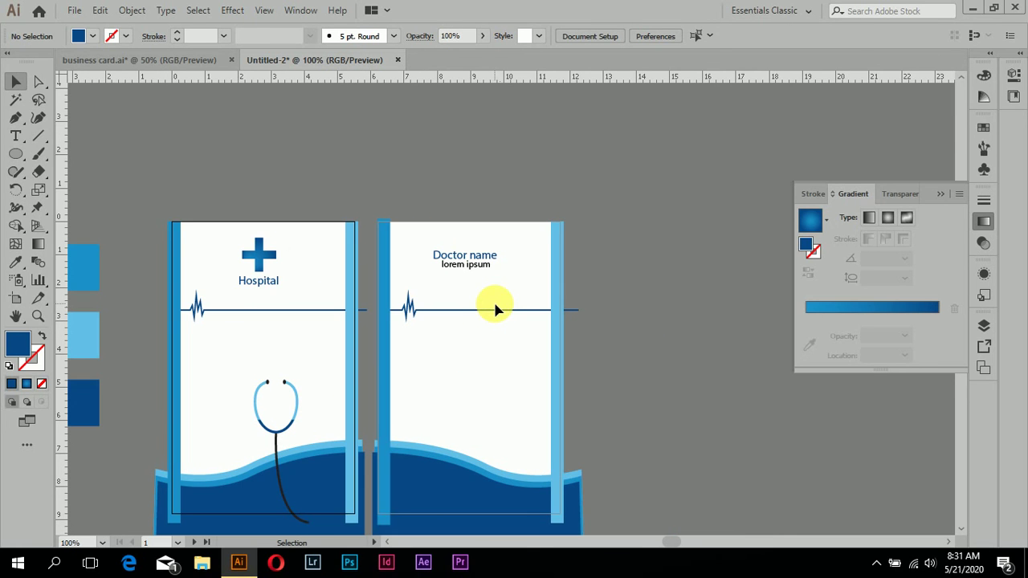
pyautogui.scroll(-1, 495, 309)
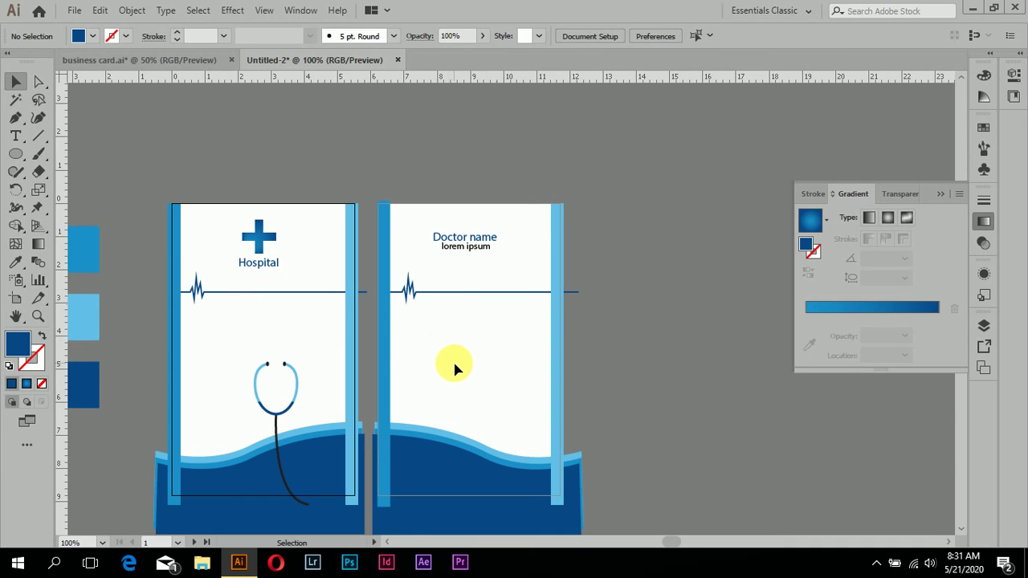
pyautogui.keyDown('alt'); pyautogui.scroll(1, 401, 384); pyautogui.keyUp('alt')
pyautogui.scroll(1, 472, 237)
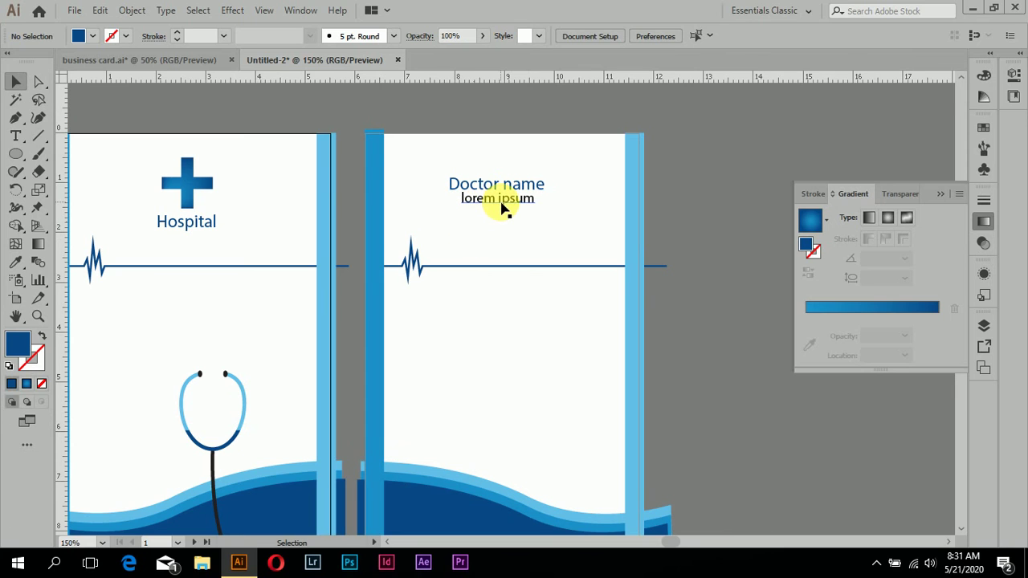
# Colour the lorem ipsum text with the headings' dark blue
pyautogui.click(503, 208)
pyautogui.click(15, 261)
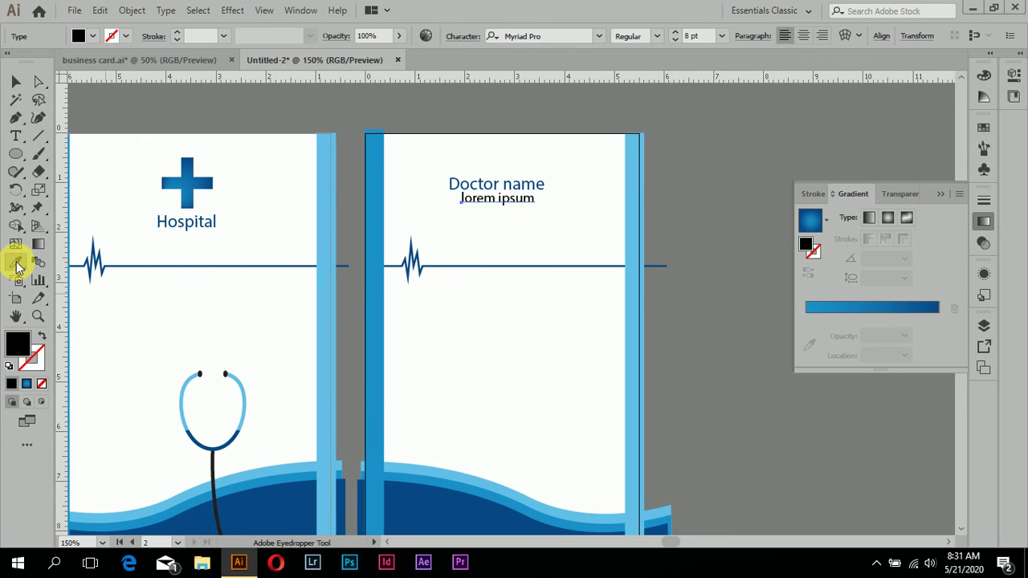
pyautogui.click(256, 481)
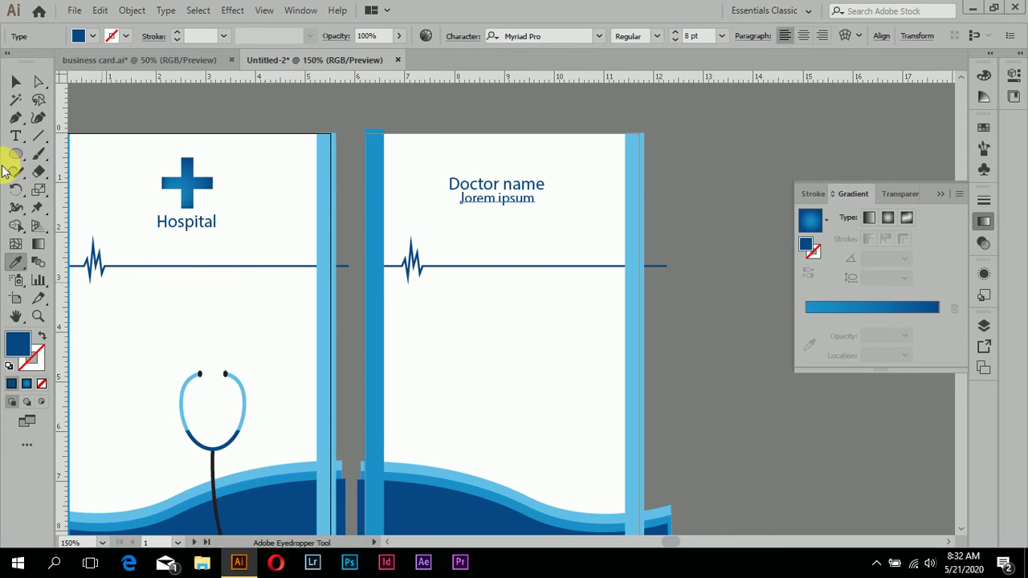
pyautogui.click(14, 86)
pyautogui.click(728, 394)
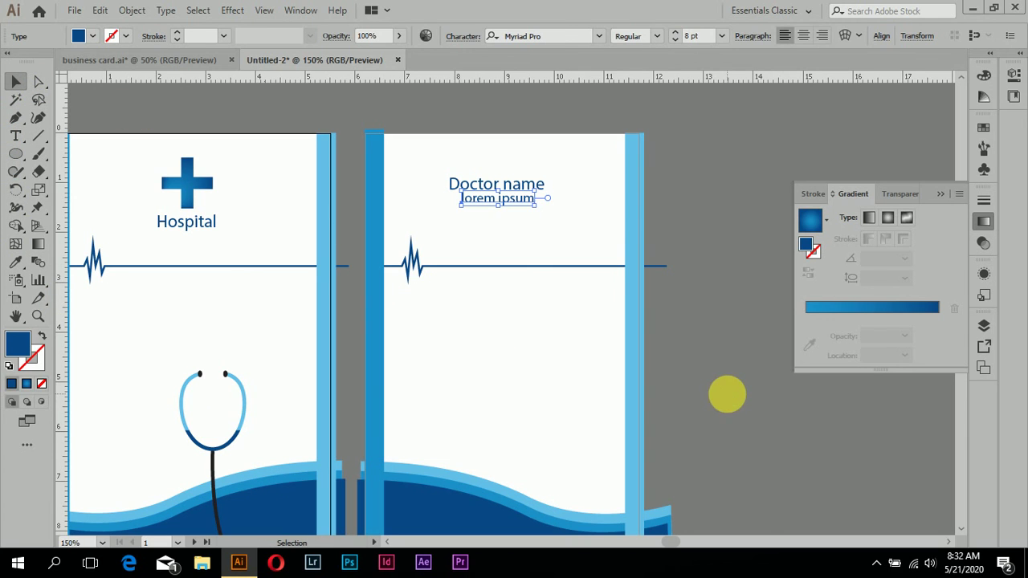
# Alt-drag a copy of lorem ipsum down below the heartbeat line
pyautogui.click(497, 204)
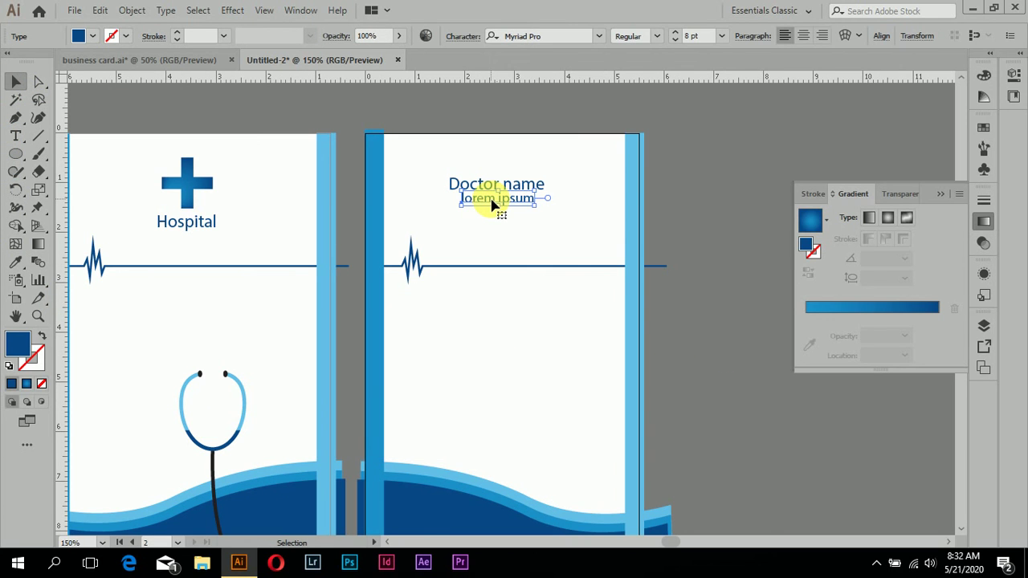
pyautogui.moveTo(493, 205); pyautogui.dragTo(471, 325)
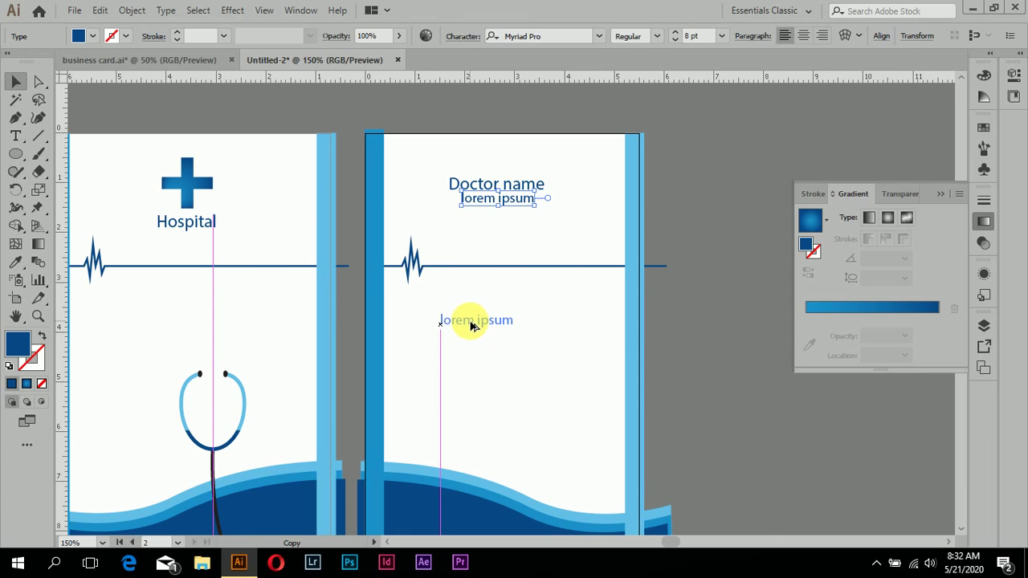
pyautogui.moveTo(471, 325); pyautogui.dragTo(496, 318)
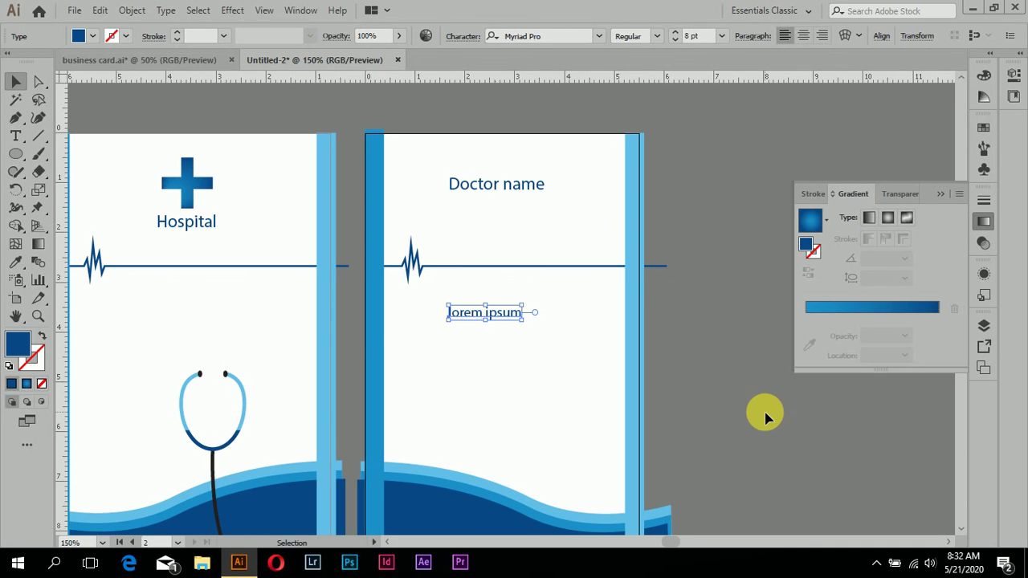
pyautogui.click(15, 136)
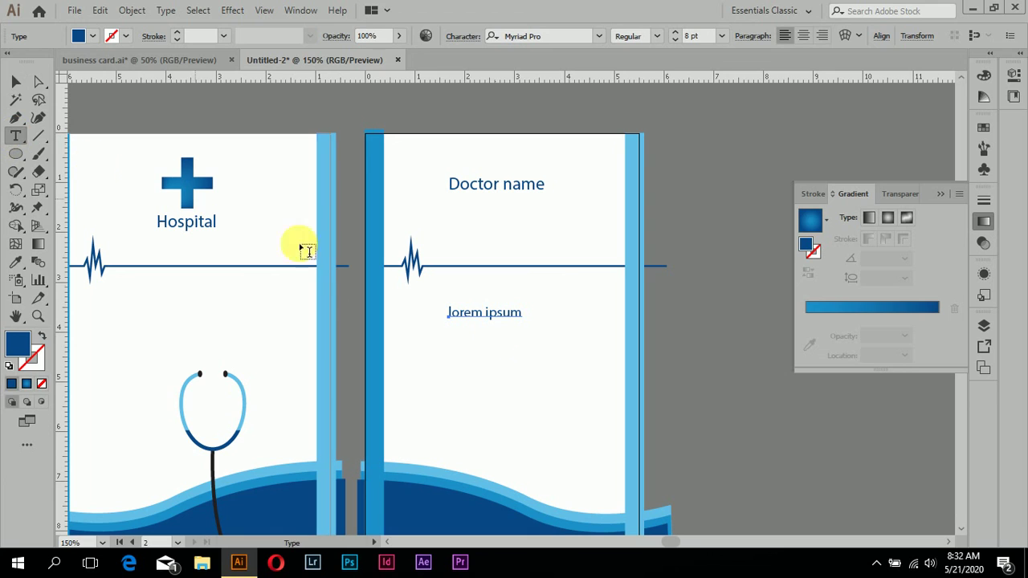
# Retype the lower line as 'Your address here' and nudge it up
pyautogui.click(509, 312)
pyautogui.write('Your address here')
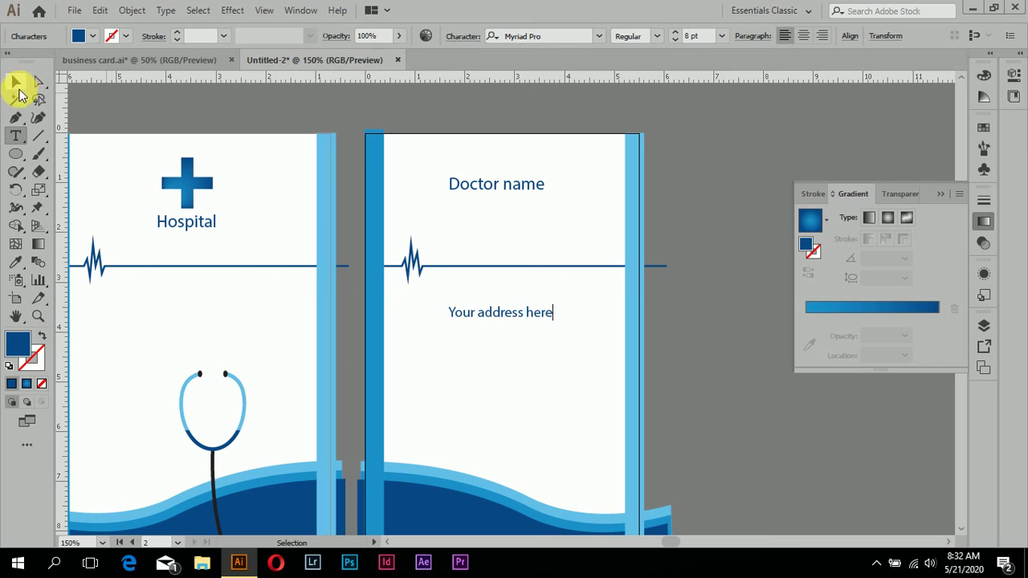
pyautogui.click(15, 83)
pyautogui.click(472, 406)
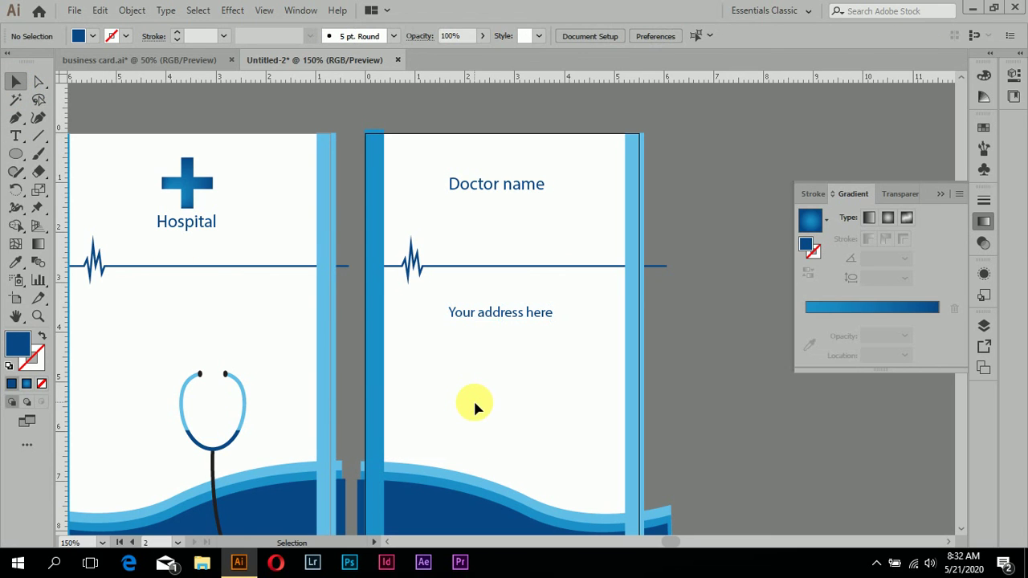
pyautogui.moveTo(498, 314); pyautogui.dragTo(502, 311)
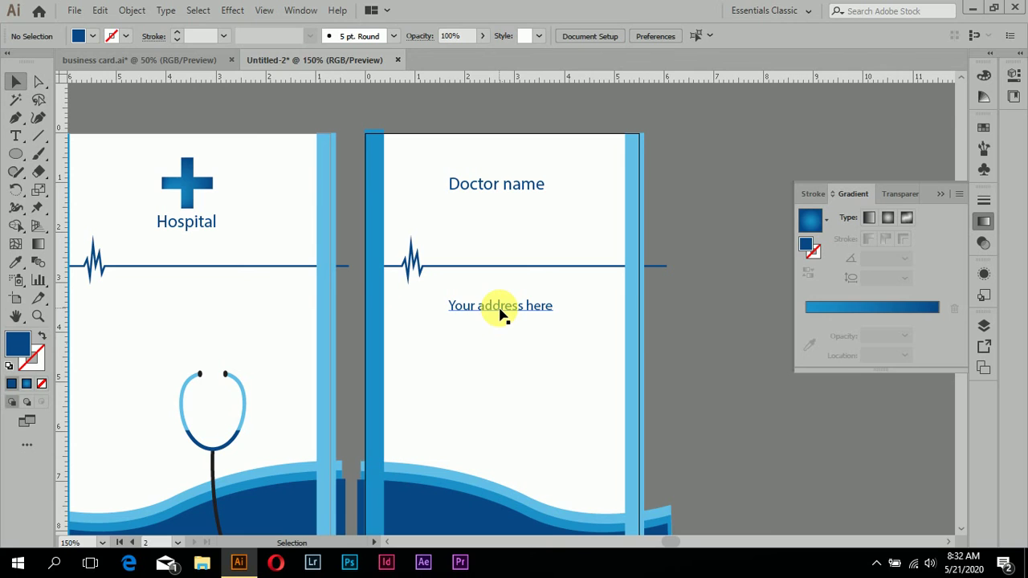
# Duplicate it below as 'Your phone number here' and centre that line
pyautogui.moveTo(499, 313); pyautogui.dragTo(503, 329)
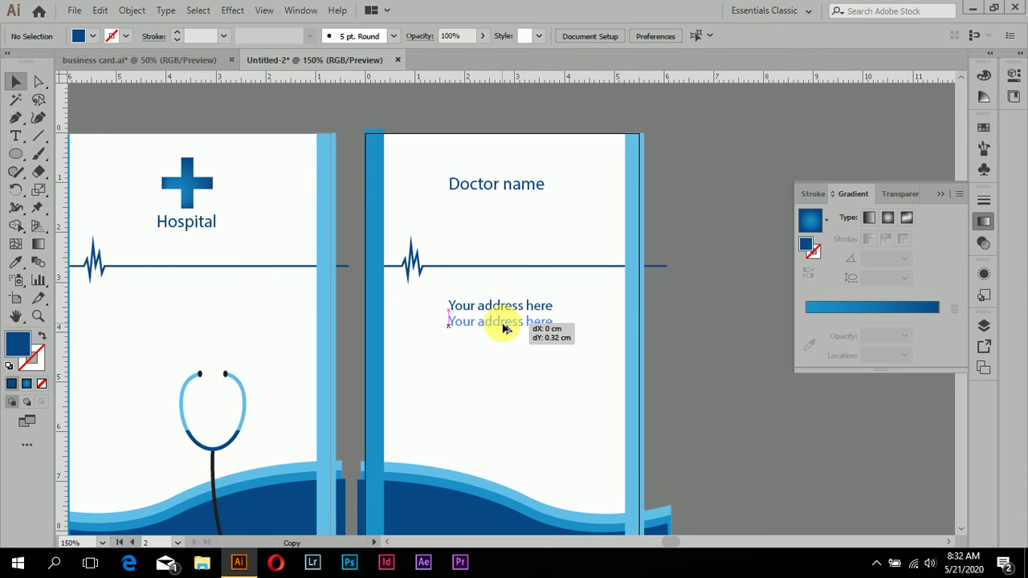
pyautogui.click(15, 136)
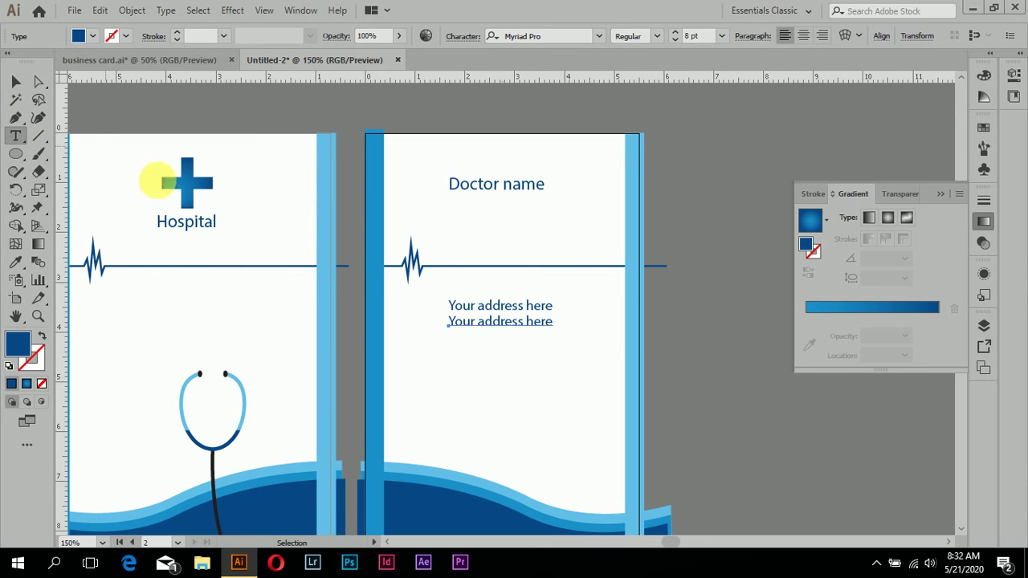
pyautogui.click(548, 328)
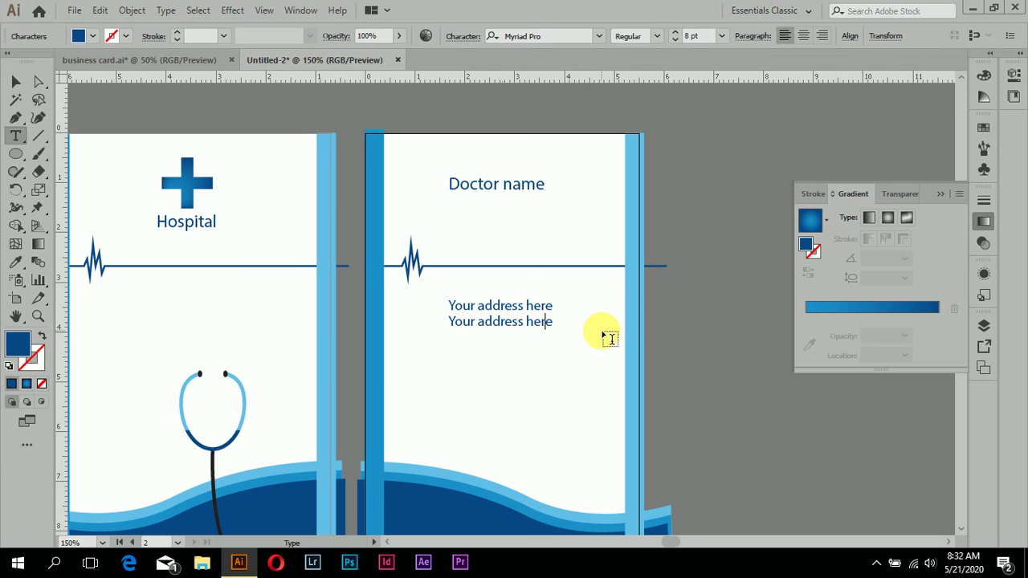
pyautogui.press('BackSpace')
pyautogui.press('BackSpace')
pyautogui.press('BackSpace')
pyautogui.write('phone numbe')
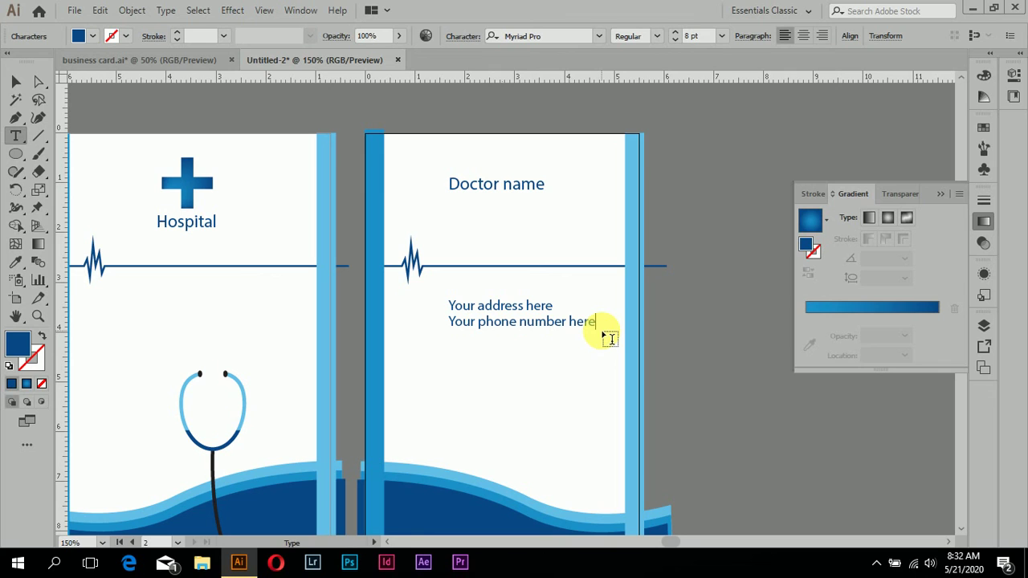
pyautogui.click(16, 81)
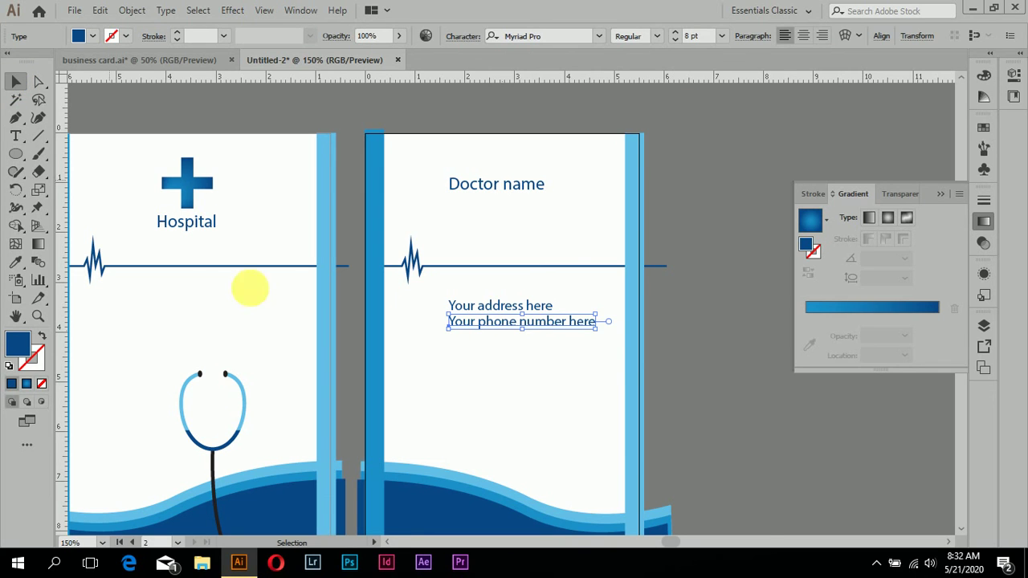
pyautogui.click(556, 349)
pyautogui.moveTo(555, 328); pyautogui.dragTo(536, 328)
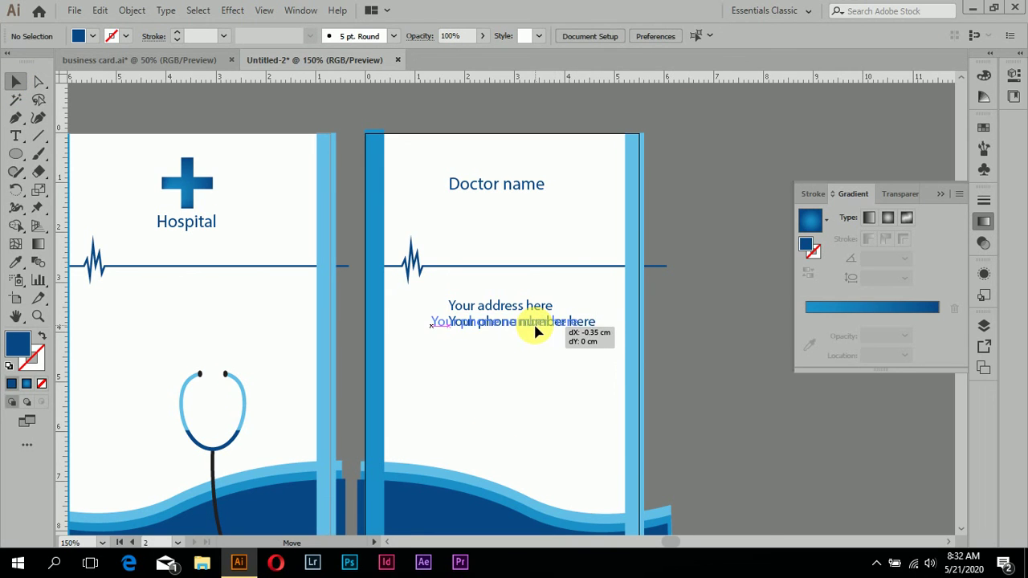
# Copy the address line up to just beneath Doctor name
pyautogui.click(530, 367)
pyautogui.scroll(-1, 533, 367)
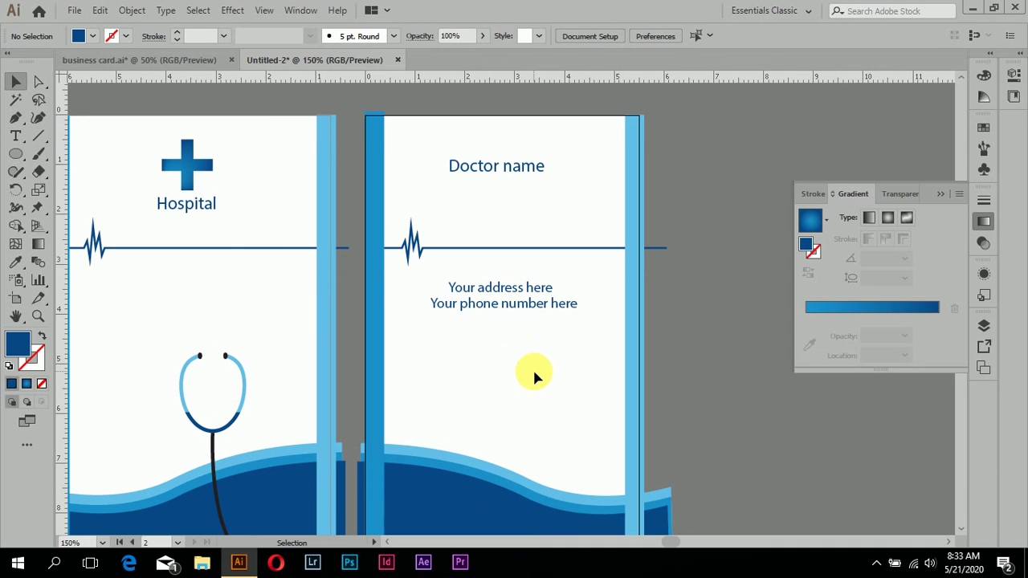
pyautogui.click(511, 291)
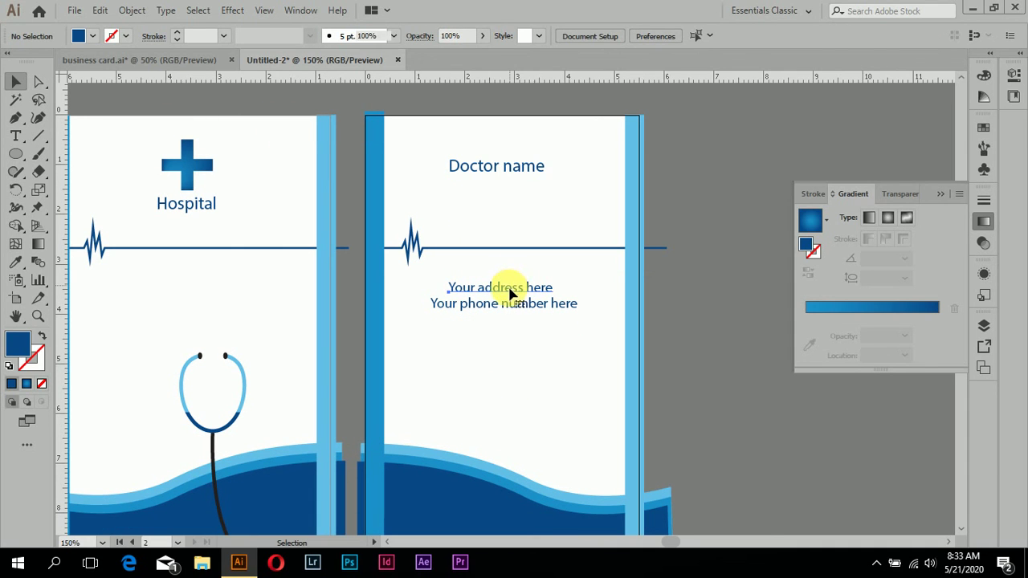
pyautogui.moveTo(508, 293); pyautogui.dragTo(504, 190)
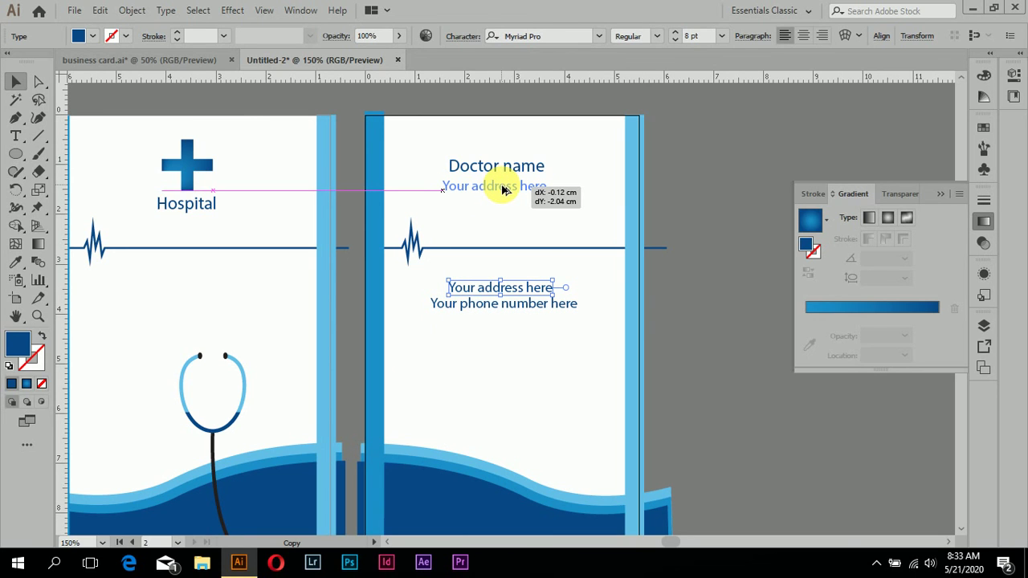
pyautogui.moveTo(502, 189); pyautogui.dragTo(502, 189)
# Retype the copy as 'Lorem ipsum dollor' and nudge it slightly up
pyautogui.click(22, 141)
pyautogui.click(551, 186)
pyautogui.write('Lorem ipsum dollor')
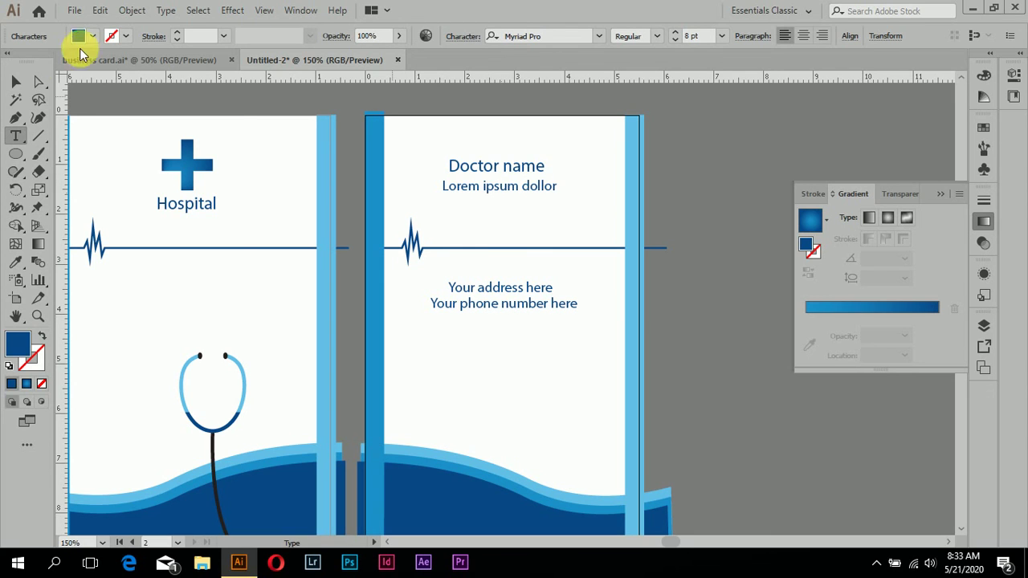
pyautogui.click(16, 81)
pyautogui.click(558, 219)
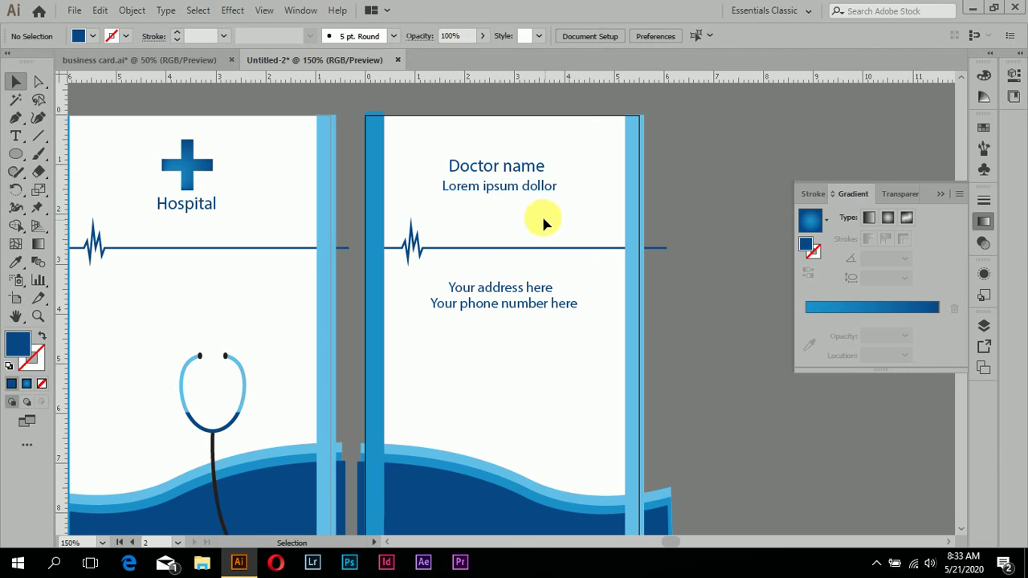
pyautogui.moveTo(541, 187); pyautogui.dragTo(541, 183)
pyautogui.click(516, 201)
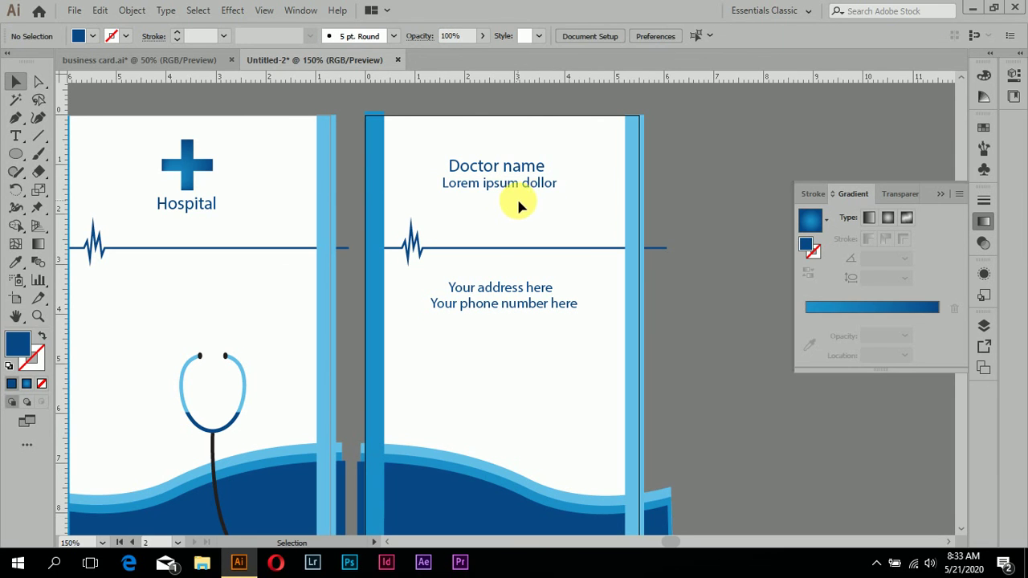
# Zoom out and back in to check the subtitle and Doctor name placement
pyautogui.click(527, 191)
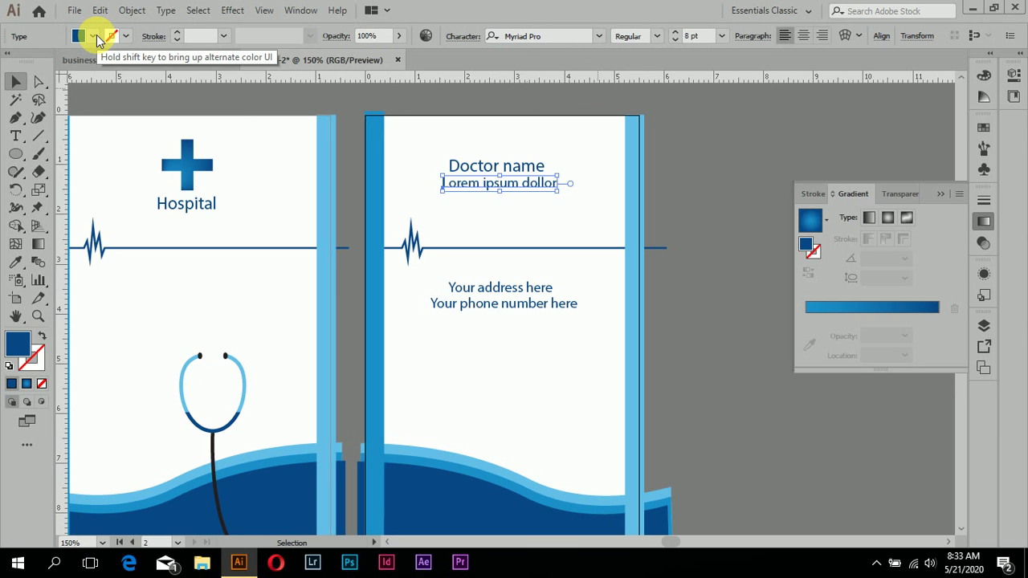
pyautogui.click(576, 237)
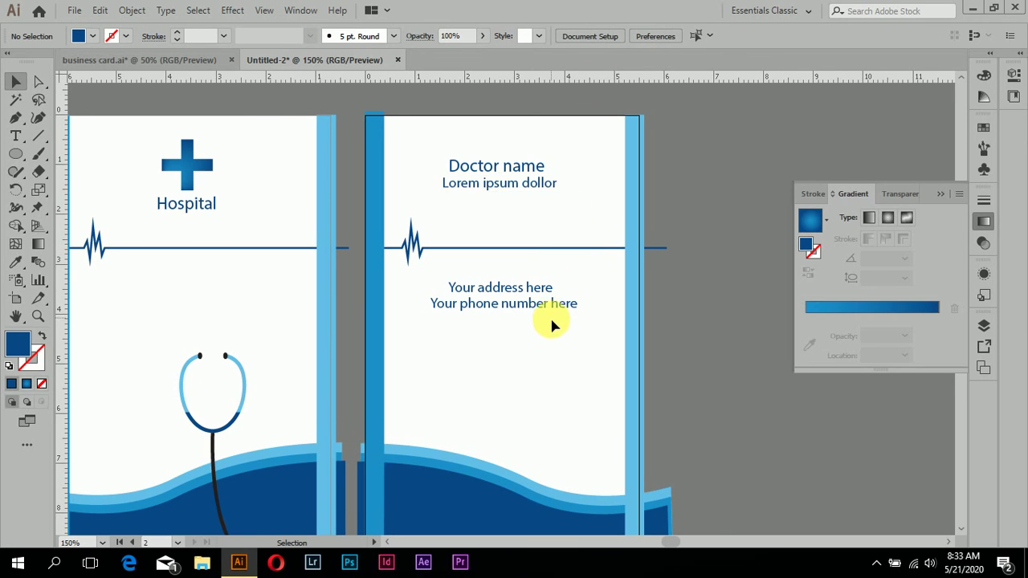
pyautogui.scroll(-1, 546, 317)
pyautogui.hotkey('ctrl', '-')
pyautogui.hotkey('ctrl', '-')
pyautogui.hotkey('ctrl', '+')
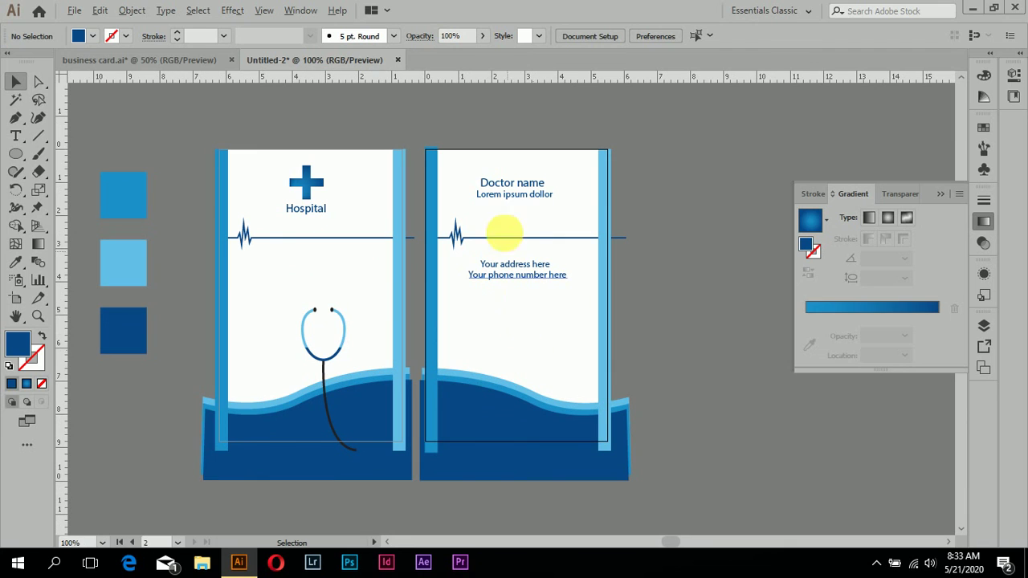
pyautogui.click(516, 185)
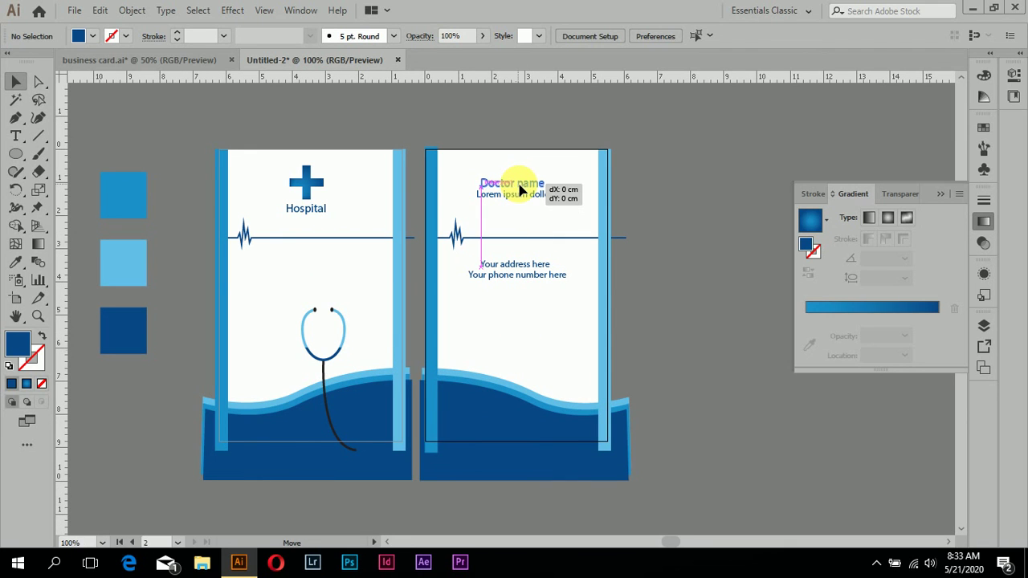
pyautogui.click(525, 323)
pyautogui.hotkey('ctrl', '+')
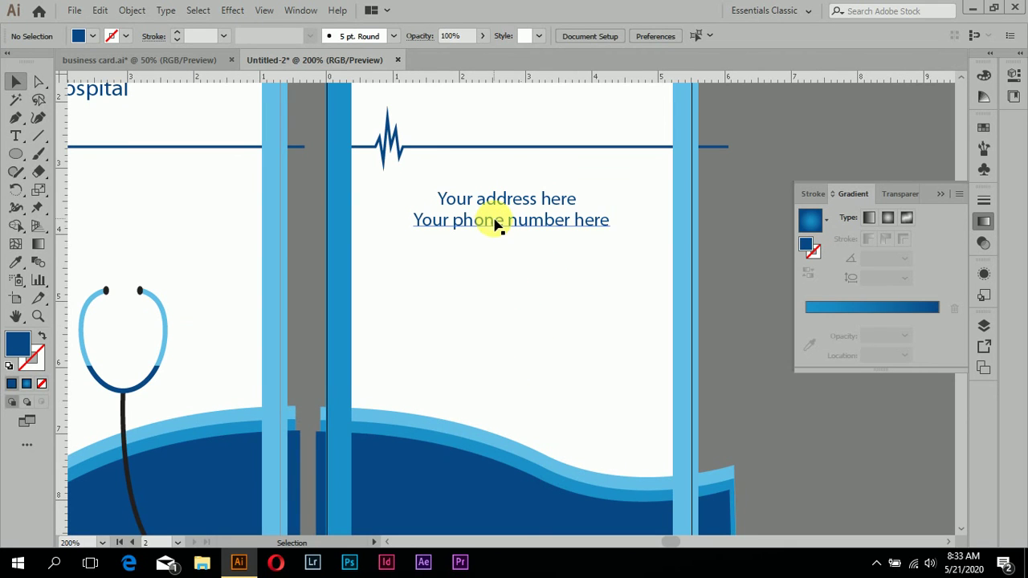
# Duplicate the phone line as 'your email address here' and centre it below
pyautogui.moveTo(498, 231); pyautogui.dragTo(498, 248)
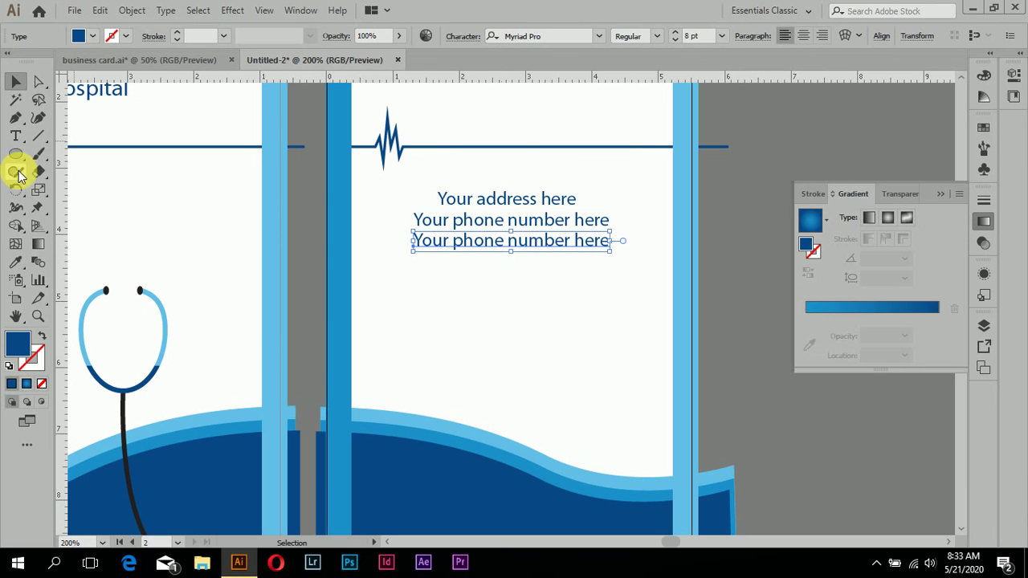
pyautogui.click(16, 137)
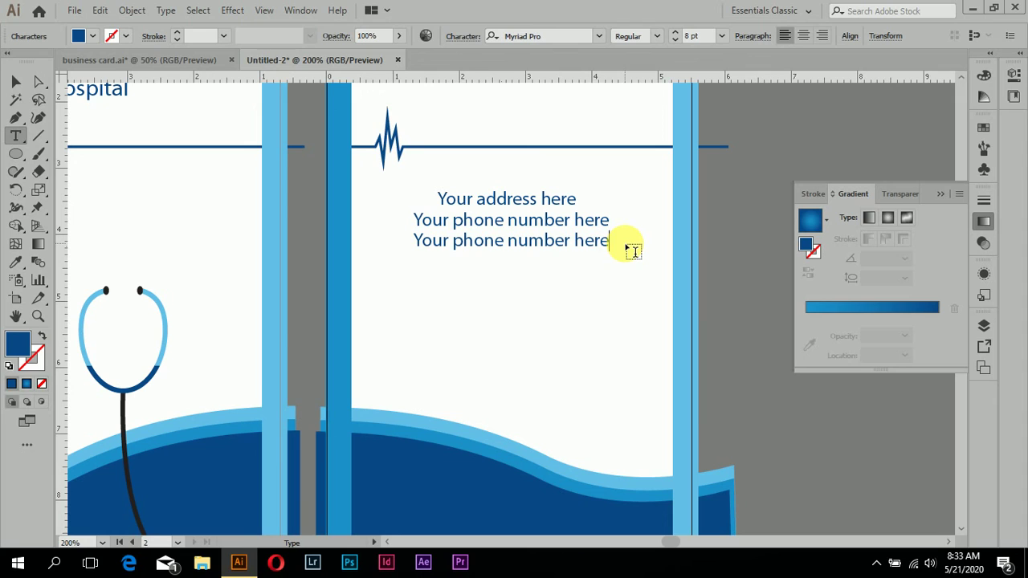
pyautogui.press('BackSpace')
pyautogui.press('BackSpace')
pyautogui.press('BackSpace')
pyautogui.press('BackSpace')
pyautogui.press('BackSpace')
pyautogui.press('BackSpace')
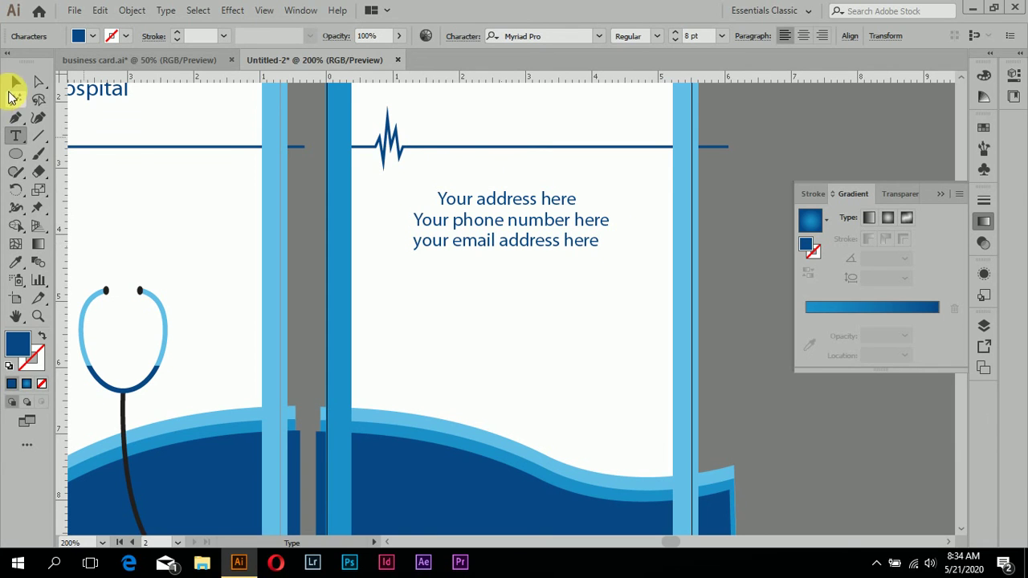
pyautogui.click(16, 82)
pyautogui.click(518, 251)
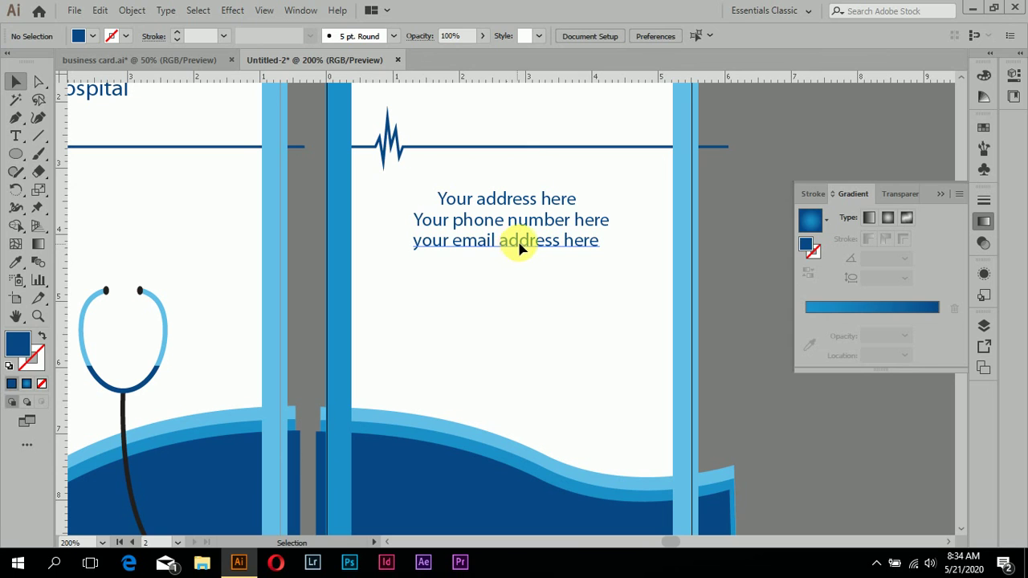
pyautogui.moveTo(518, 249); pyautogui.dragTo(524, 249)
pyautogui.click(526, 303)
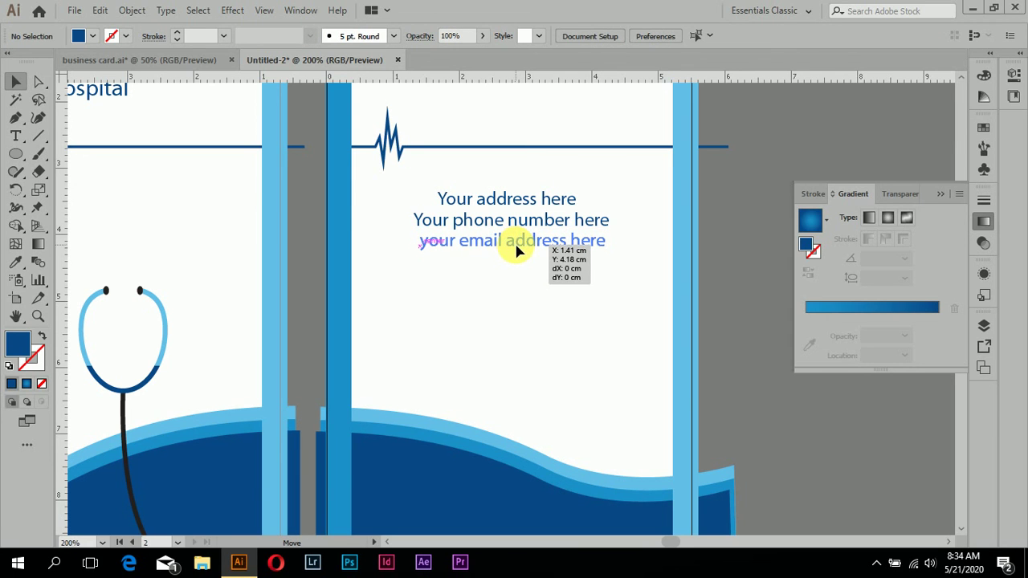
# Add a 'Your website here' line beneath and nudge it right to centre it
pyautogui.moveTo(520, 256); pyautogui.dragTo(520, 269)
pyautogui.click(16, 136)
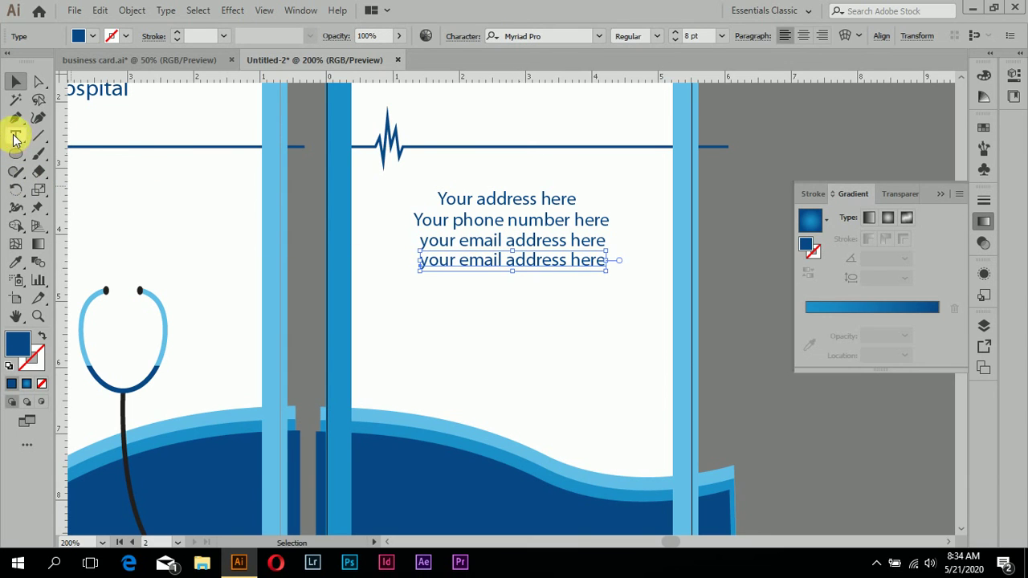
pyautogui.hotkey('ctrl', 'shift', 'a')
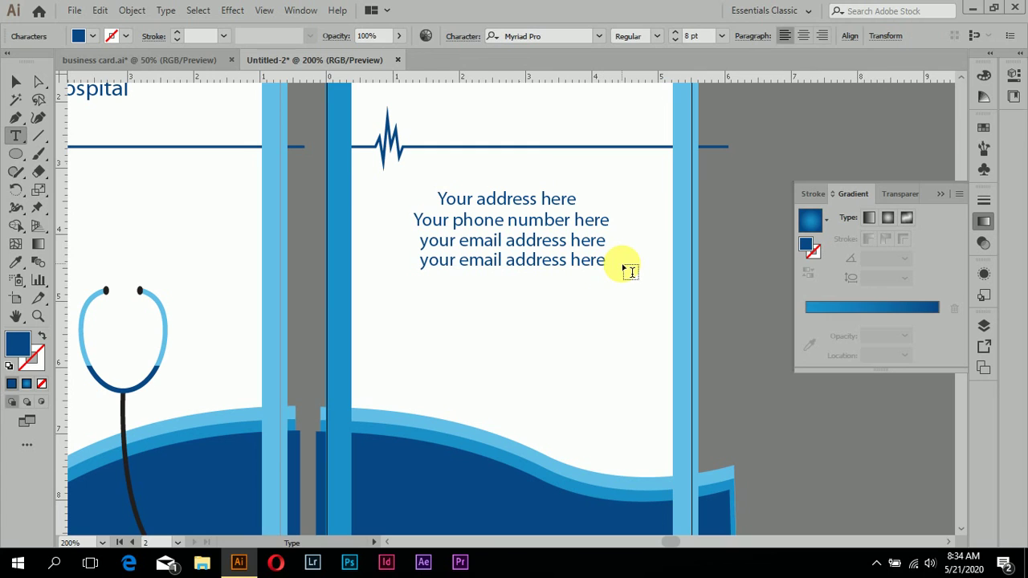
pyautogui.press('BackSpace')
pyautogui.press('BackSpace')
pyautogui.press('BackSpace')
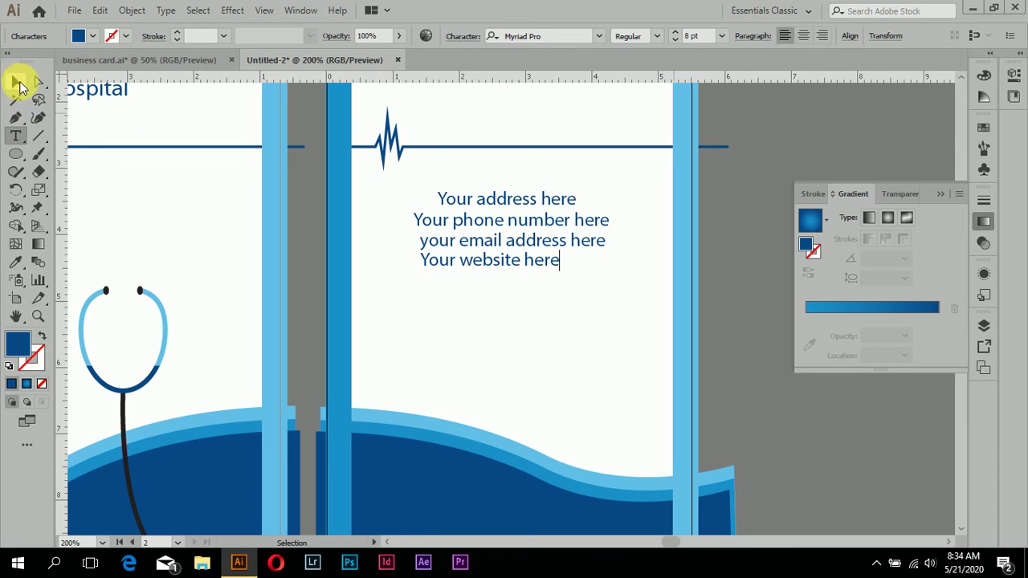
pyautogui.click(16, 81)
pyautogui.click(486, 356)
pyautogui.moveTo(509, 259); pyautogui.dragTo(522, 262)
pyautogui.click(525, 340)
pyautogui.hotkey('ctrl', '-')
pyautogui.hotkey('ctrl', '-')
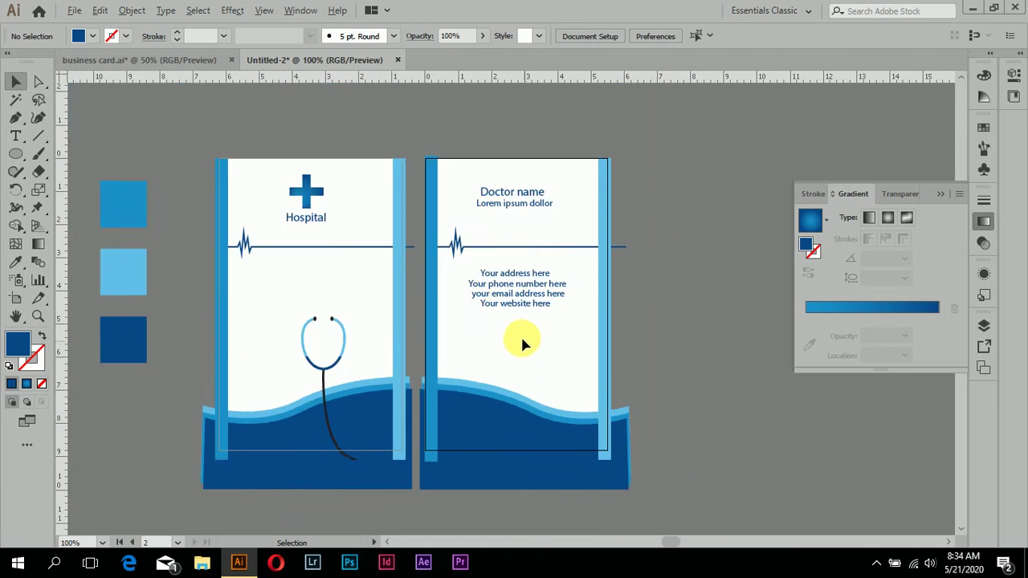
# Zoom out to inspect both card panels, then pick the Pen tool
pyautogui.hotkey('ctrl', '-')
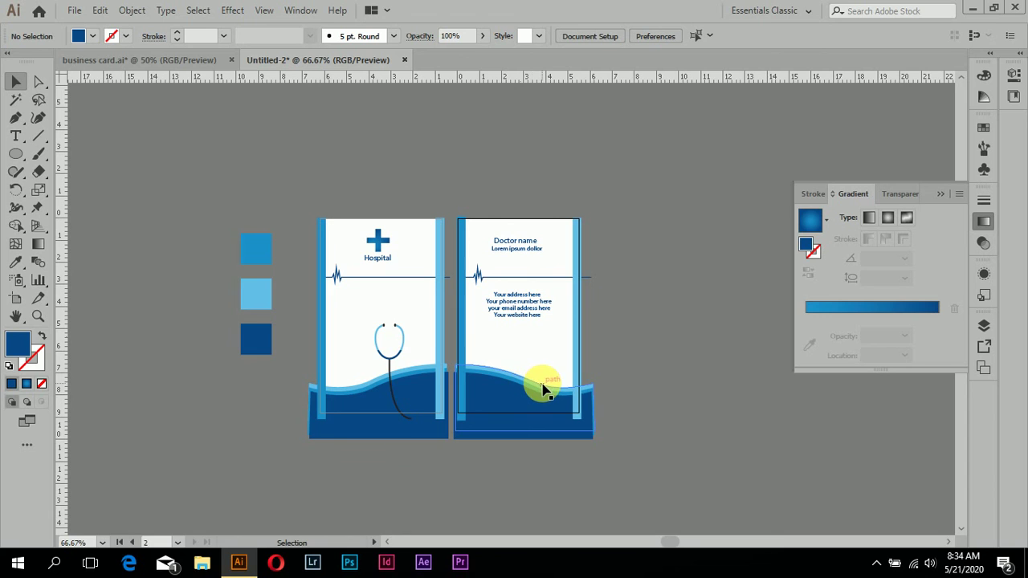
pyautogui.scroll(1, 544, 386)
pyautogui.scroll(1, 474, 329)
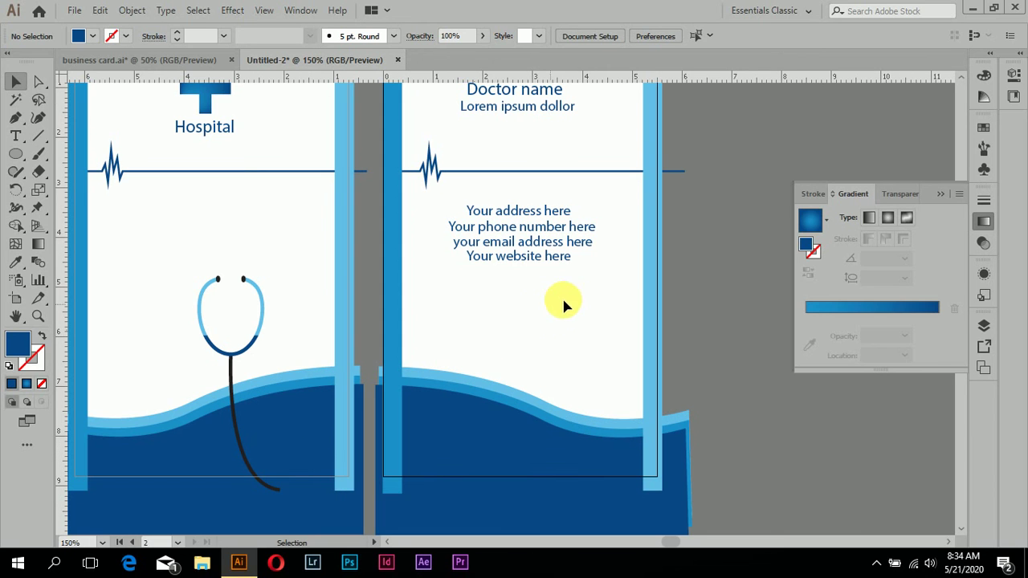
pyautogui.scroll(1, 525, 310)
pyautogui.scroll(-1, 528, 310)
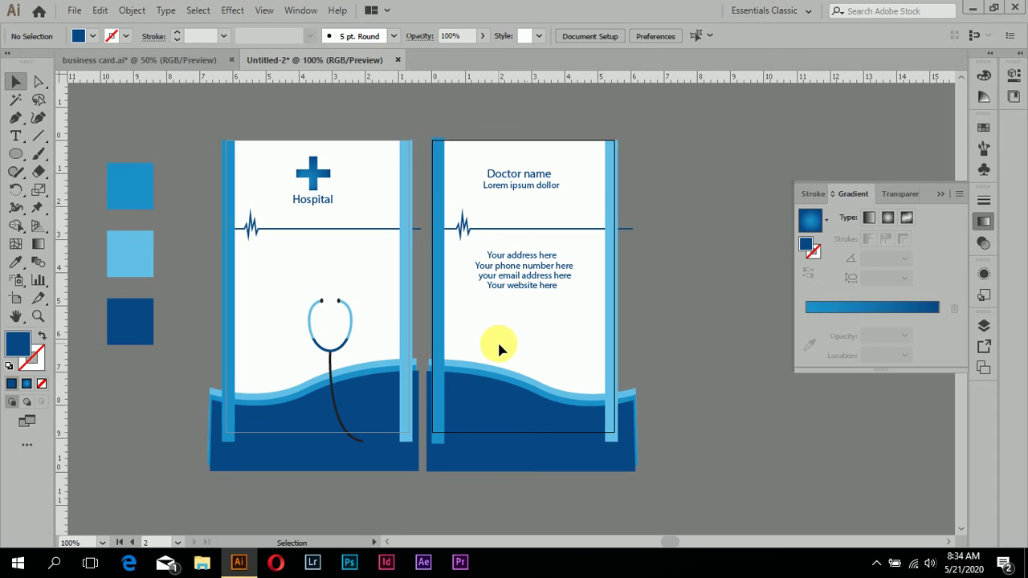
pyautogui.click(16, 117)
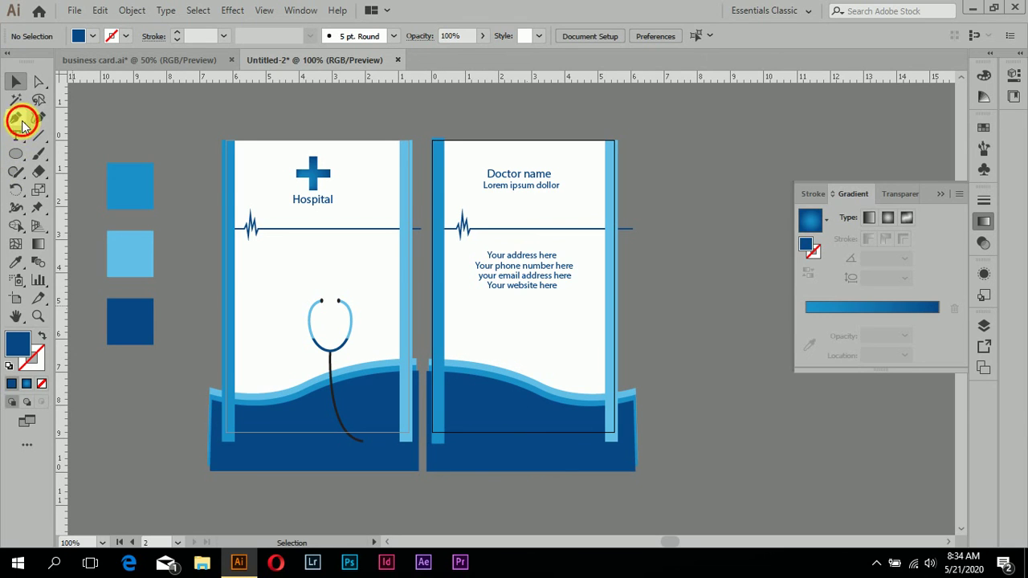
# Draw a curved path rising from the right card's bottom edge
pyautogui.click(531, 346)
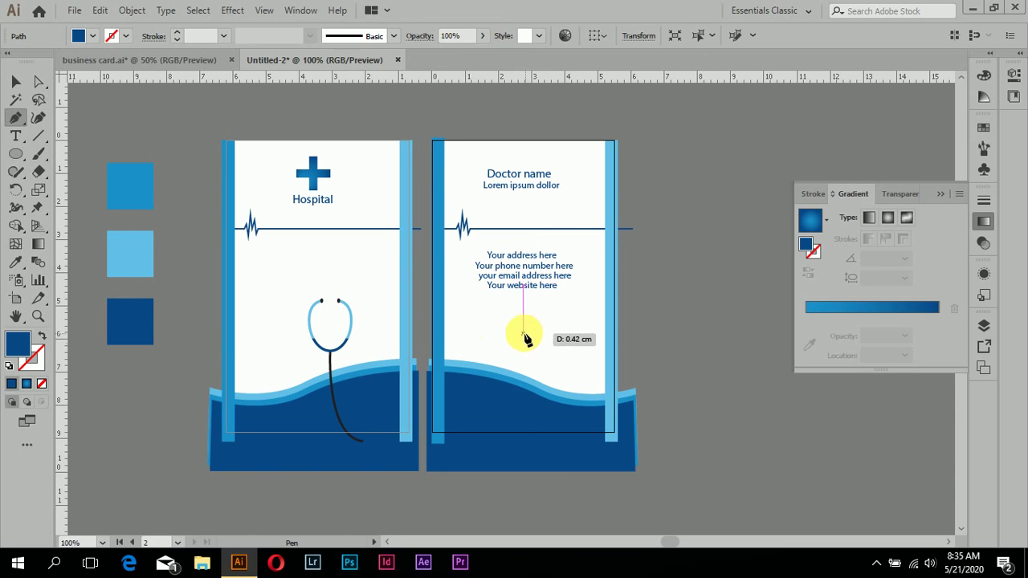
pyautogui.click(466, 443)
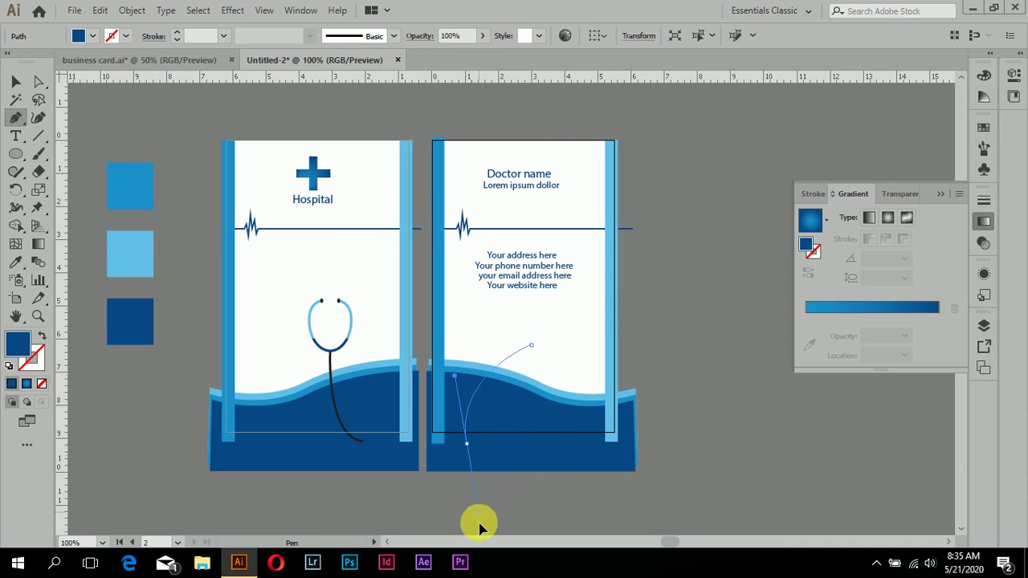
pyautogui.moveTo(466, 443)
pyautogui.mouseDown()
pyautogui.moveTo(496, 395)
pyautogui.moveTo(464, 395)
pyautogui.moveTo(472, 398)
pyautogui.mouseUp()
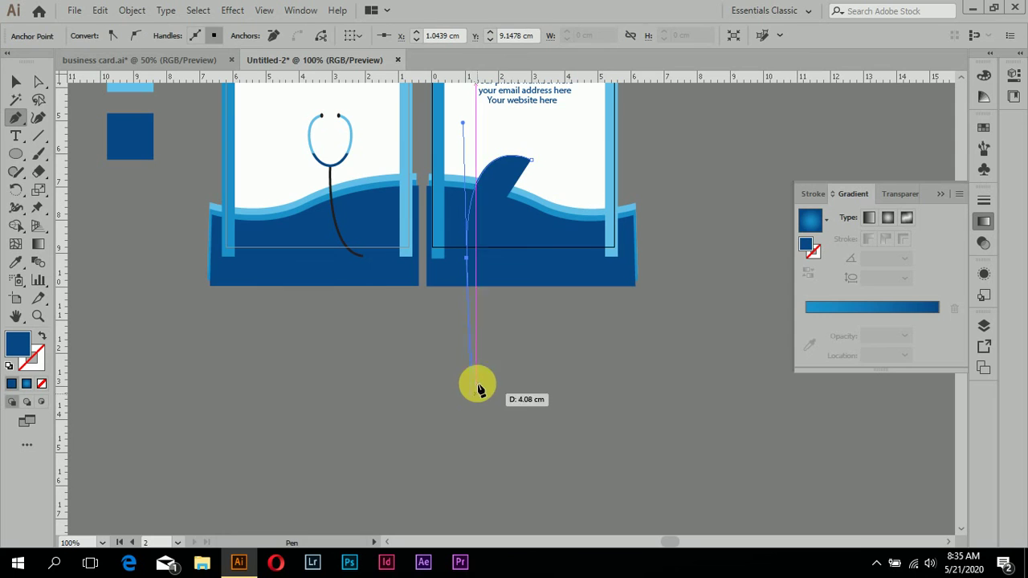
pyautogui.click(16, 81)
# Give the curve no fill and a 2 pt black stroke
pyautogui.click(554, 146)
pyautogui.click(510, 169)
pyautogui.click(81, 35)
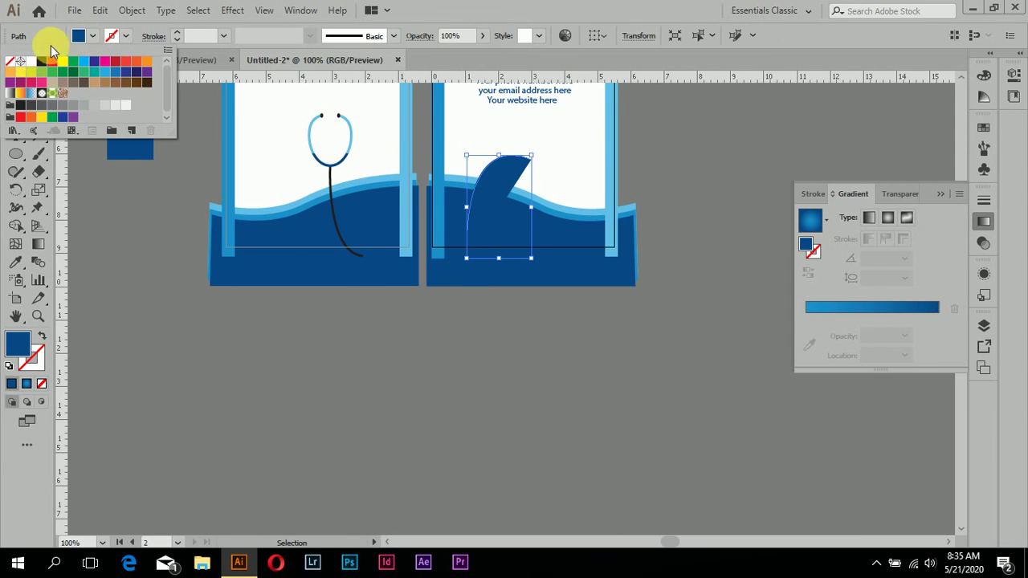
pyautogui.click(9, 61)
pyautogui.click(176, 36)
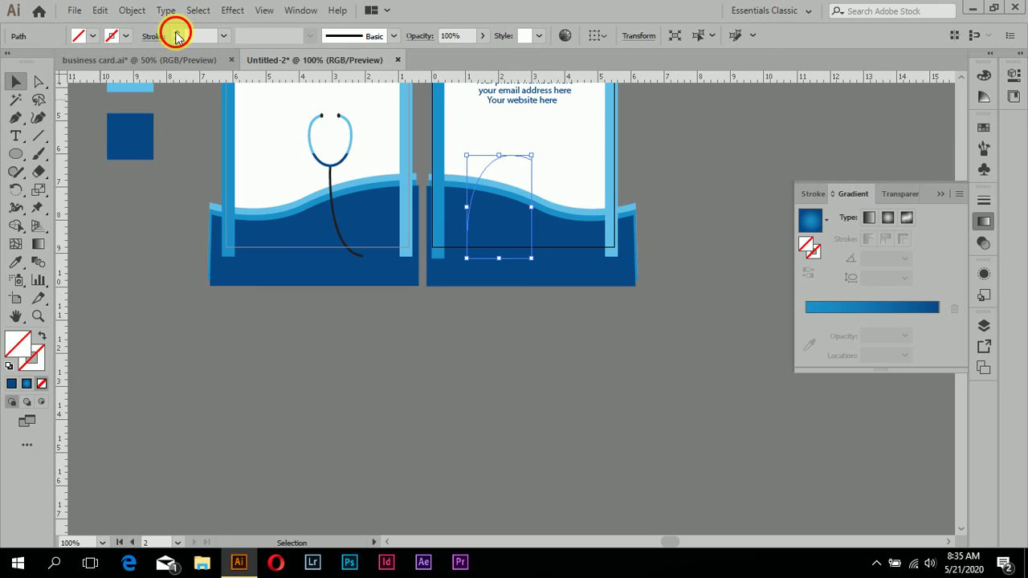
pyautogui.click(176, 32)
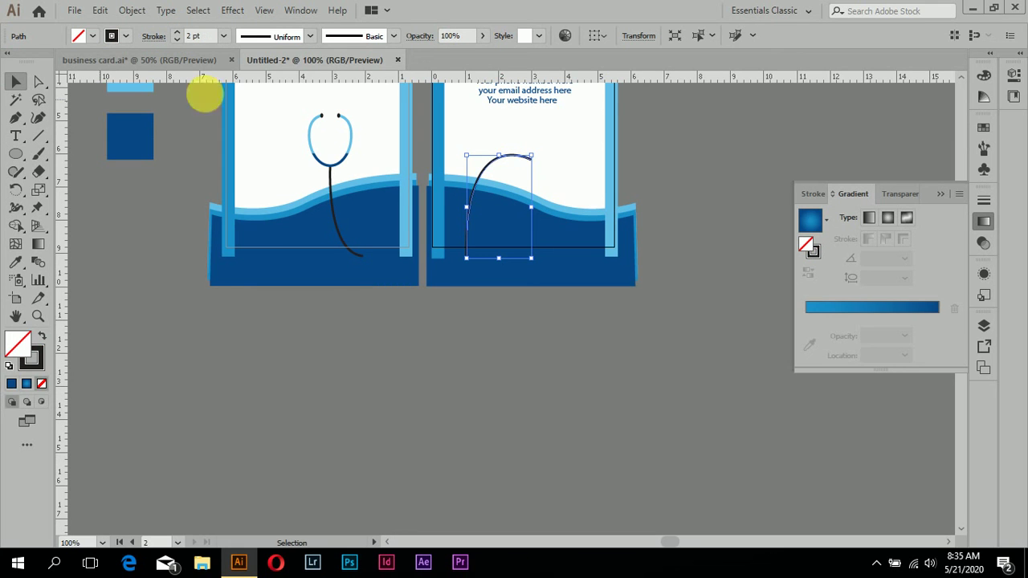
pyautogui.click(415, 347)
pyautogui.scroll(1, 592, 259)
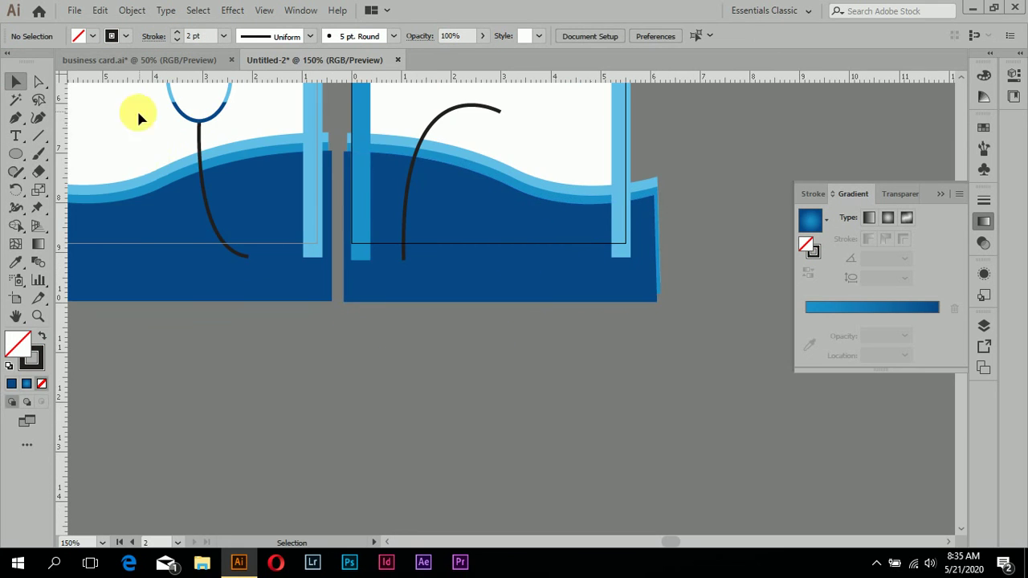
# Draw a small circle at the curve's upper end and remove its stroke
pyautogui.scroll(1, 137, 115)
pyautogui.scroll(1, 227, 206)
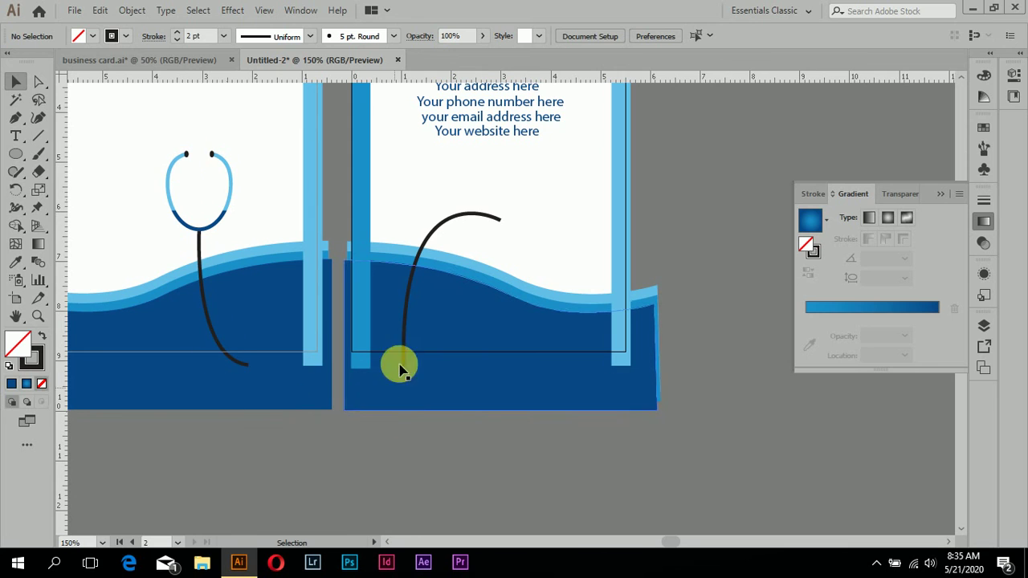
pyautogui.scroll(1, 581, 277)
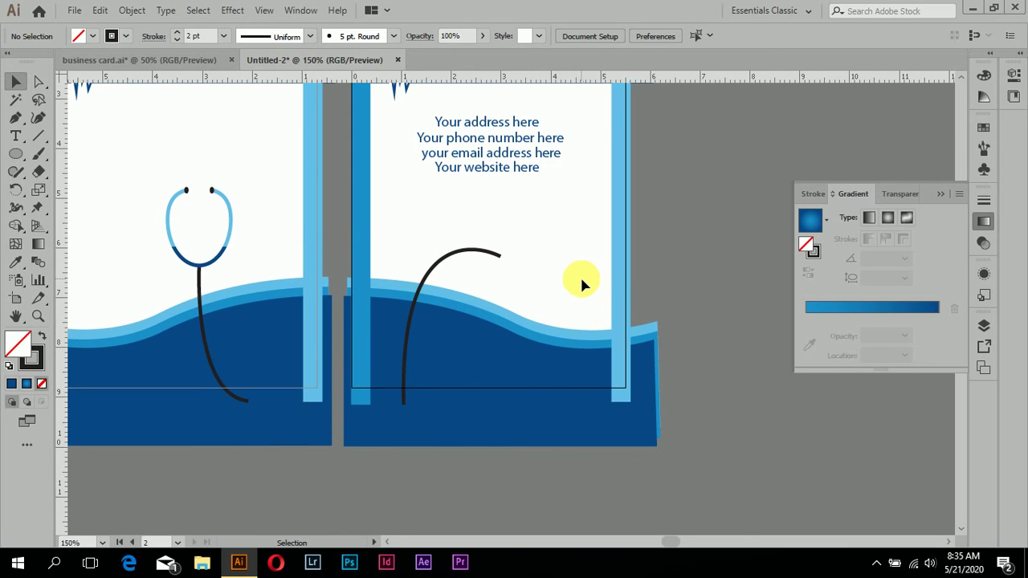
pyautogui.scroll(2, 580, 277)
pyautogui.scroll(1, 435, 246)
pyautogui.scroll(-1, 434, 246)
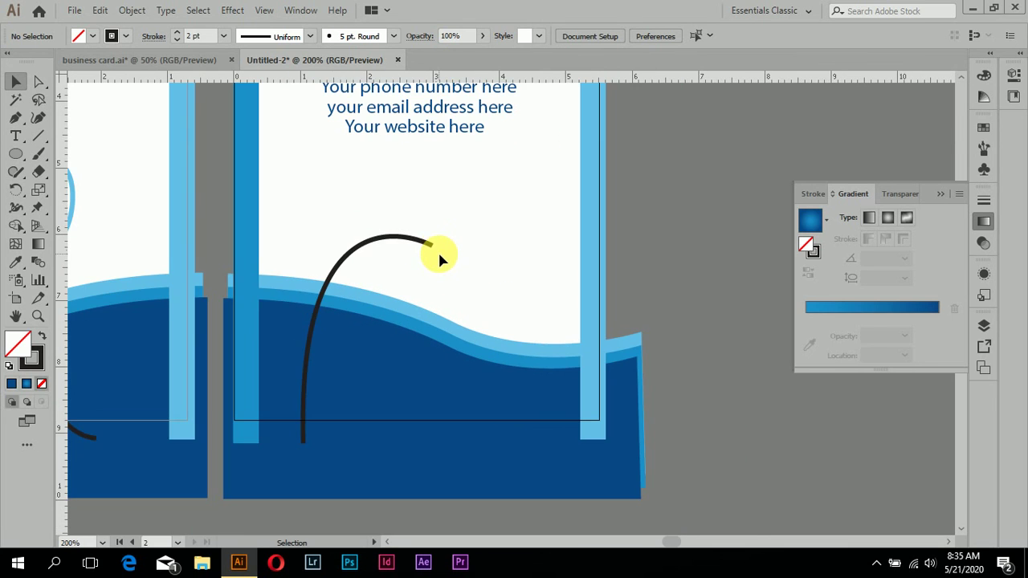
pyautogui.scroll(2, 421, 278)
pyautogui.scroll(-1, 421, 278)
pyautogui.scroll(2, 423, 292)
pyautogui.click(20, 158)
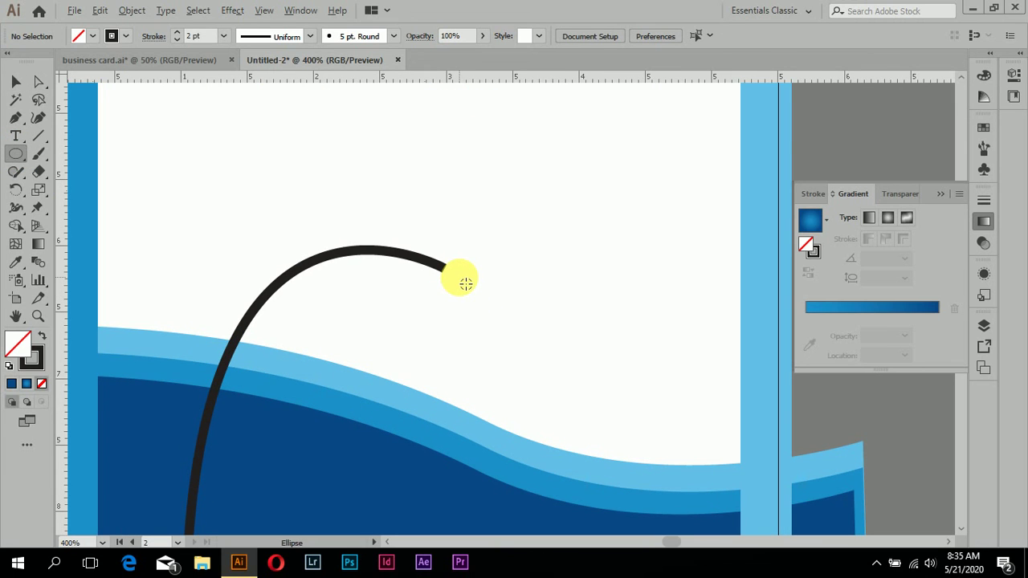
pyautogui.moveTo(458, 276); pyautogui.dragTo(481, 298)
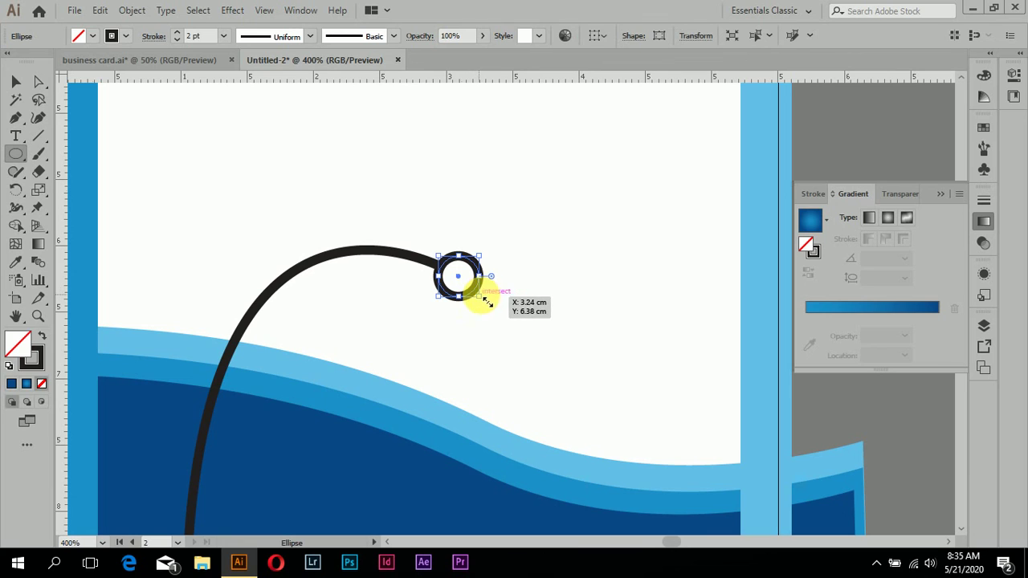
pyautogui.click(177, 39)
pyautogui.click(178, 40)
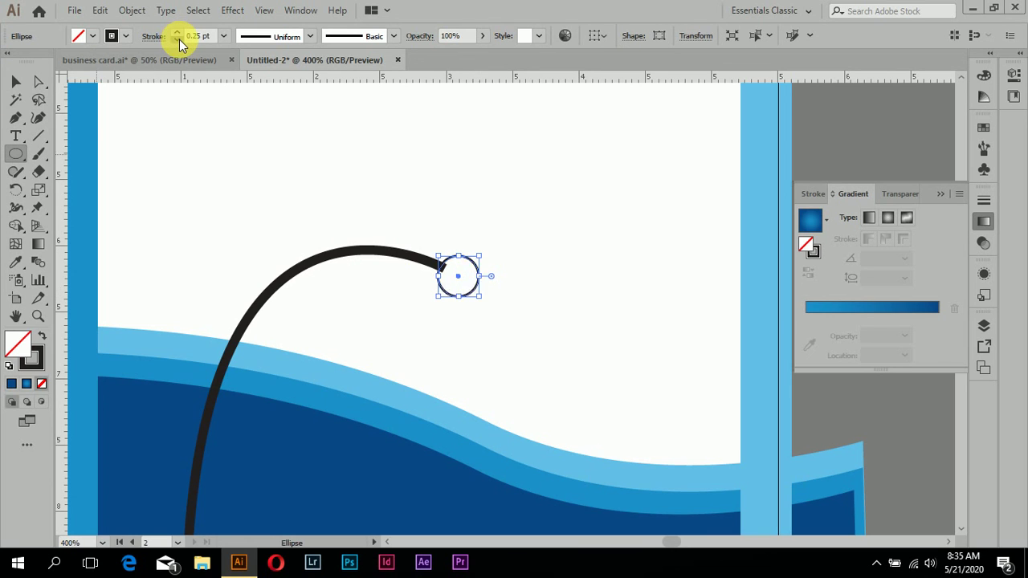
pyautogui.click(14, 83)
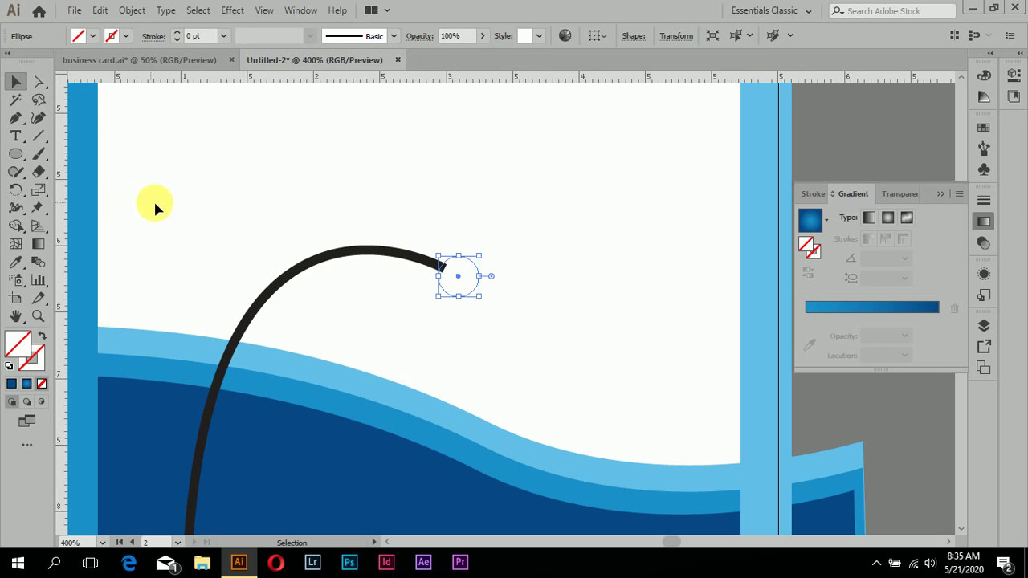
# Fill the circle with dark blue sampled from the artwork with the Eyedropper
pyautogui.hotkey('ctrl', '-')
pyautogui.hotkey('ctrl', '-')
pyautogui.hscroll(-1, 256, 268)
pyautogui.hscroll(-3, 233, 268)
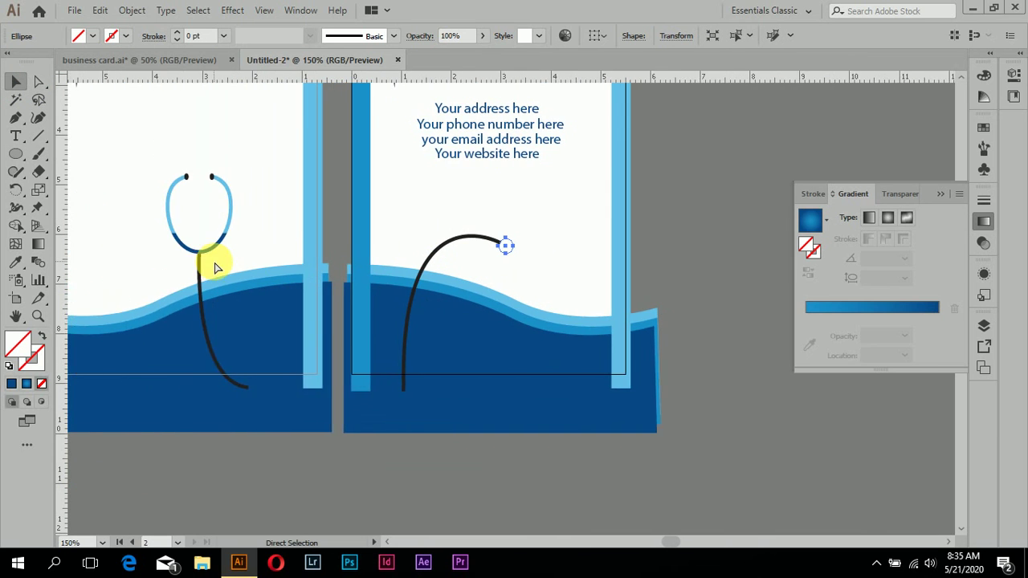
pyautogui.hscroll(-3, 215, 269)
pyautogui.hscroll(-3, 215, 268)
pyautogui.hscroll(-1, 216, 269)
pyautogui.hscroll(-1, 215, 268)
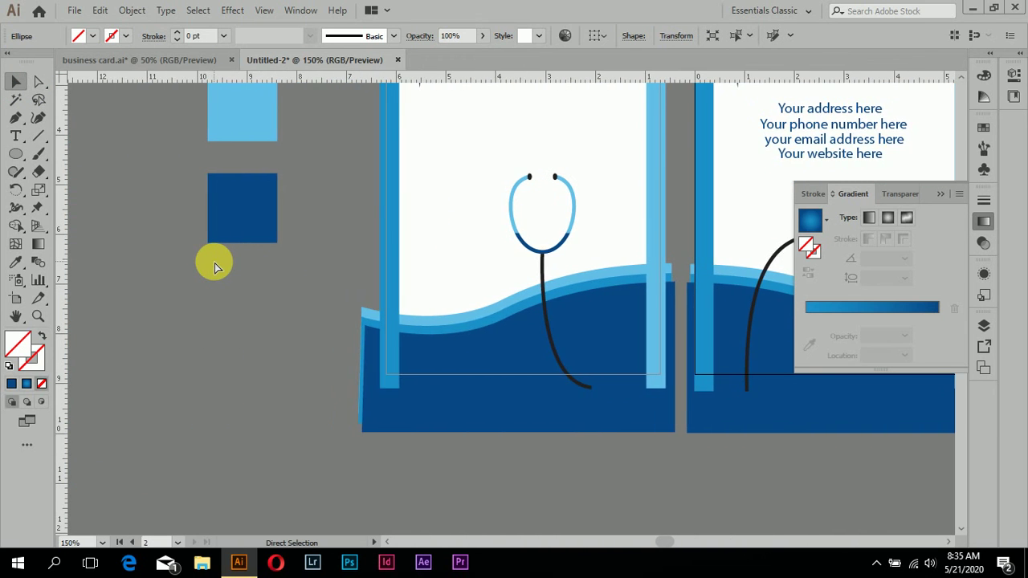
pyautogui.hscroll(-1, 215, 268)
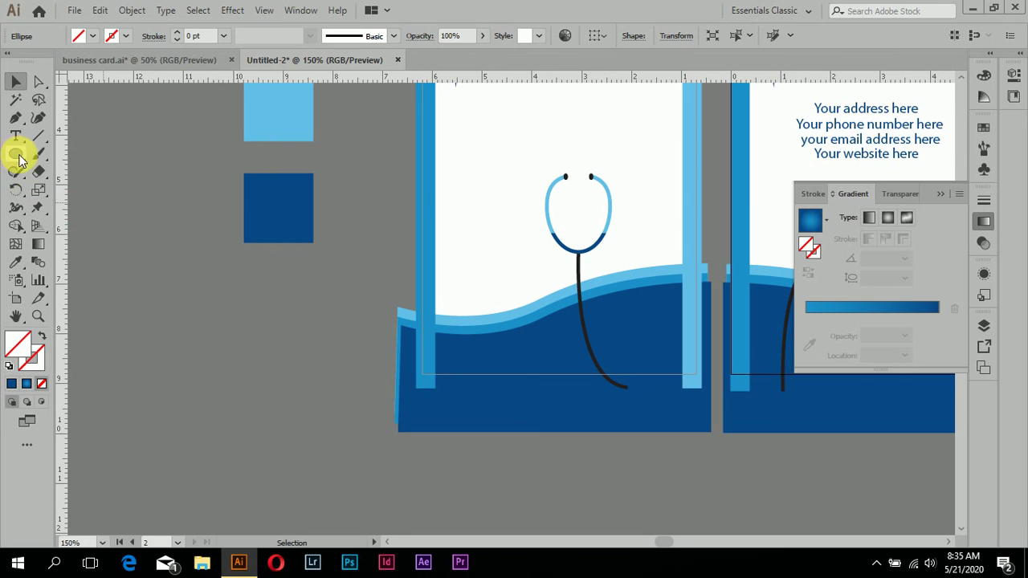
pyautogui.click(15, 262)
pyautogui.scroll(1, 557, 193)
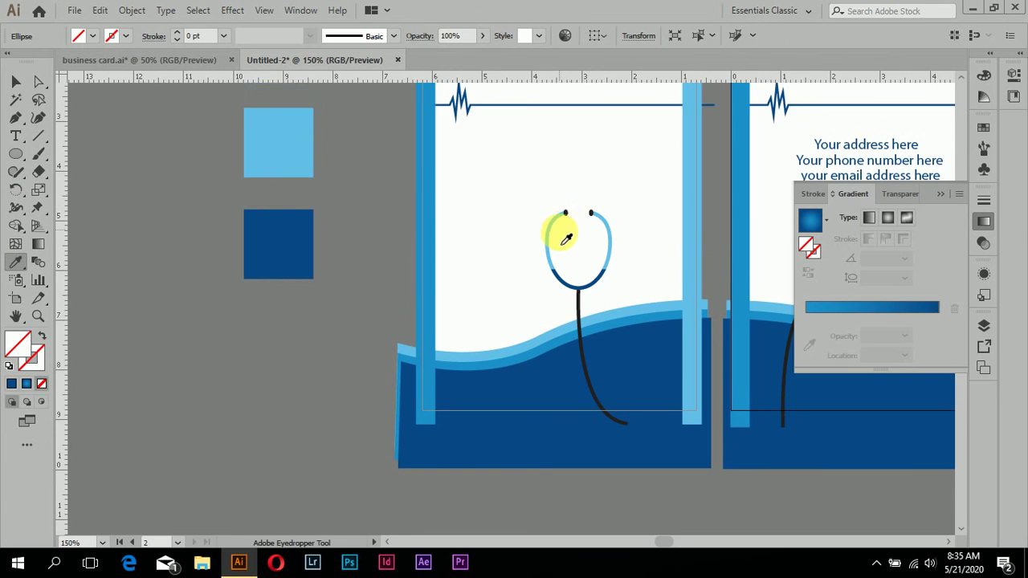
pyautogui.scroll(1, 557, 233)
pyautogui.hscroll(2, 557, 238)
pyautogui.hscroll(2, 554, 241)
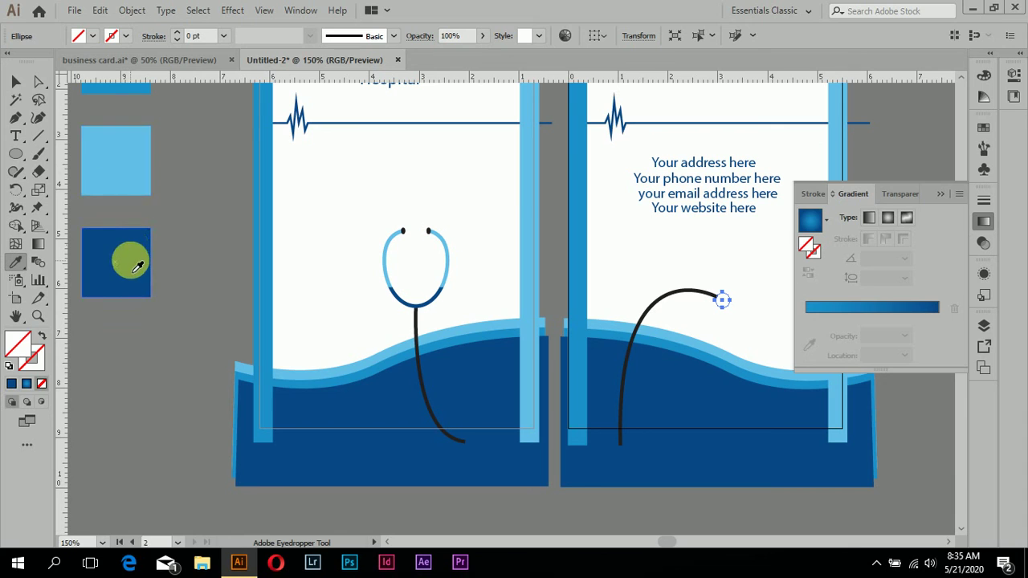
pyautogui.click(138, 266)
pyautogui.click(16, 81)
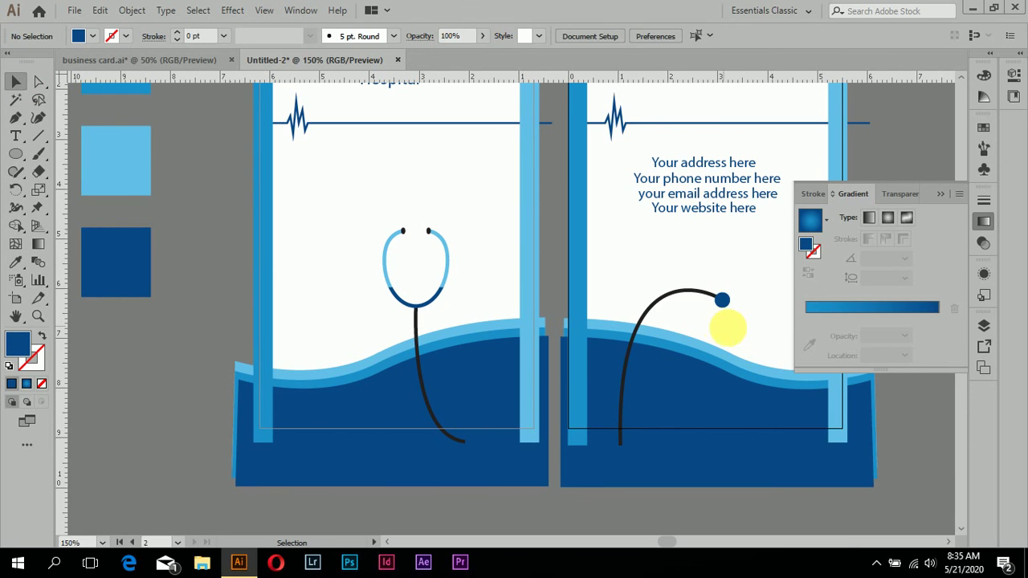
pyautogui.hscroll(3, 699, 335)
# Shrink the inner blue circle to about 0.21 cm
pyautogui.scroll(2, 600, 316)
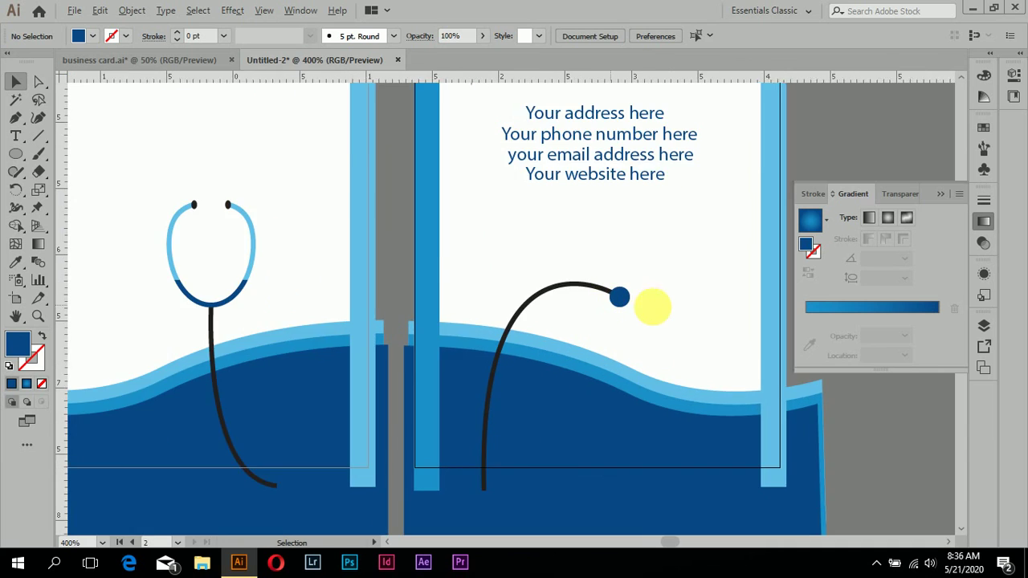
pyautogui.scroll(3, 690, 317)
pyautogui.hscroll(-2, 690, 321)
pyautogui.hscroll(3, 692, 323)
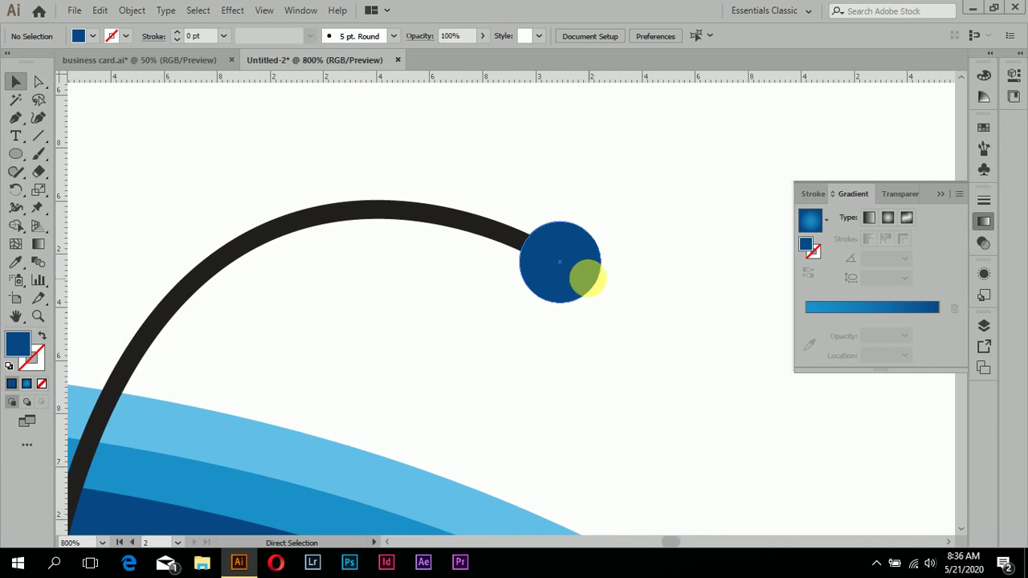
pyautogui.click(586, 263)
pyautogui.press('a')
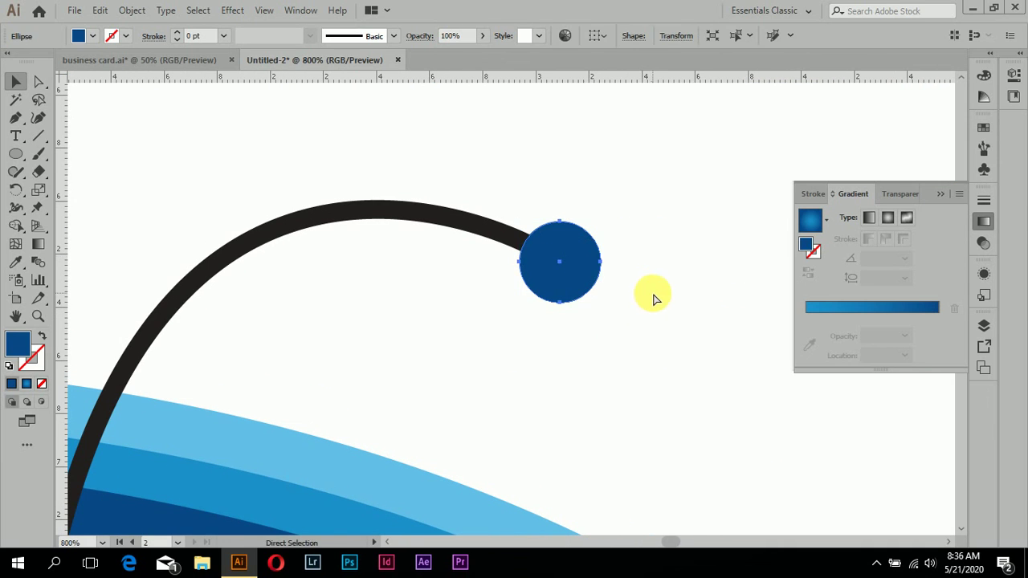
pyautogui.press('v')
pyautogui.press('a')
pyautogui.press('v')
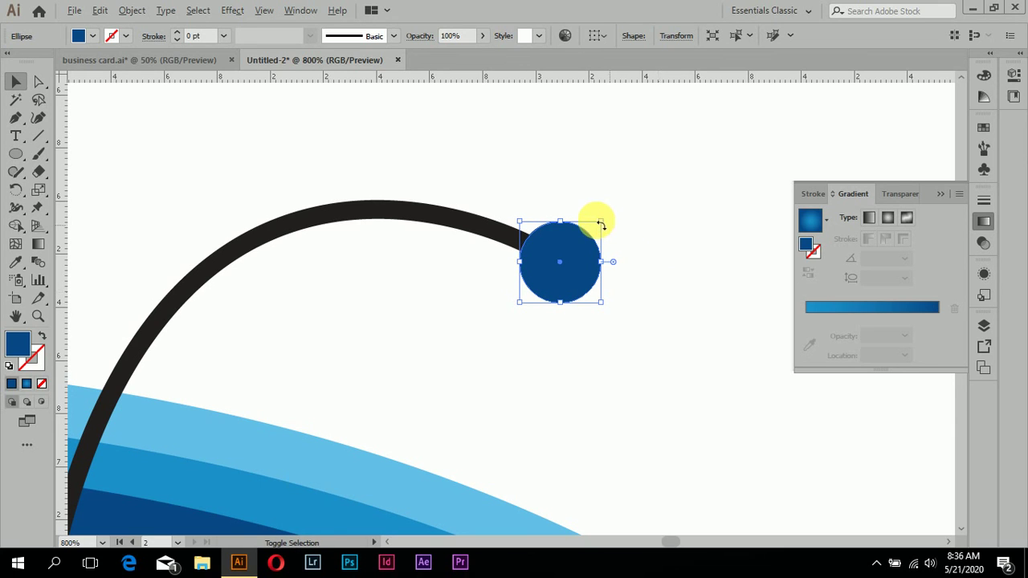
pyautogui.moveTo(608, 225); pyautogui.dragTo(593, 231)
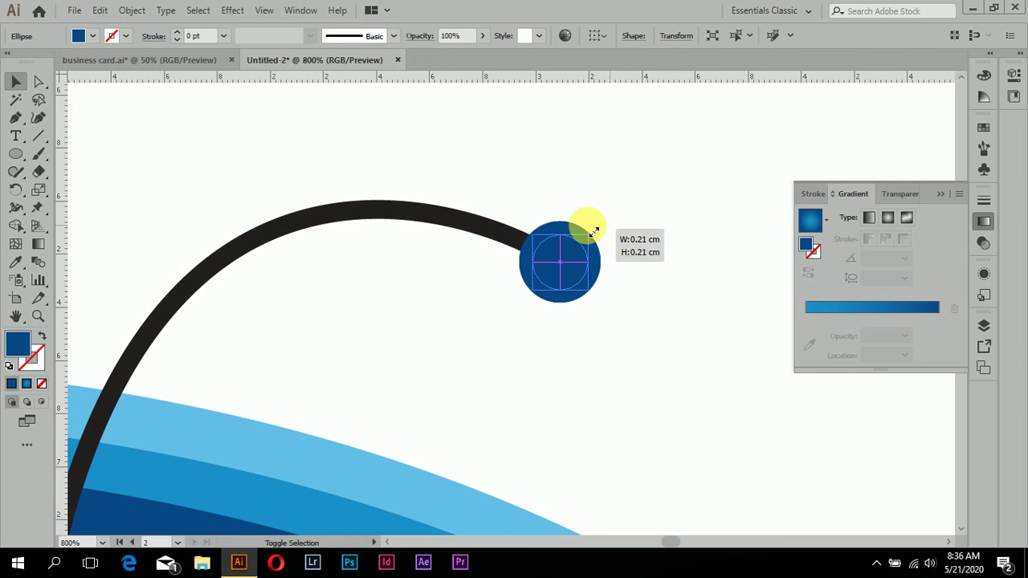
pyautogui.moveTo(594, 232); pyautogui.dragTo(593, 231)
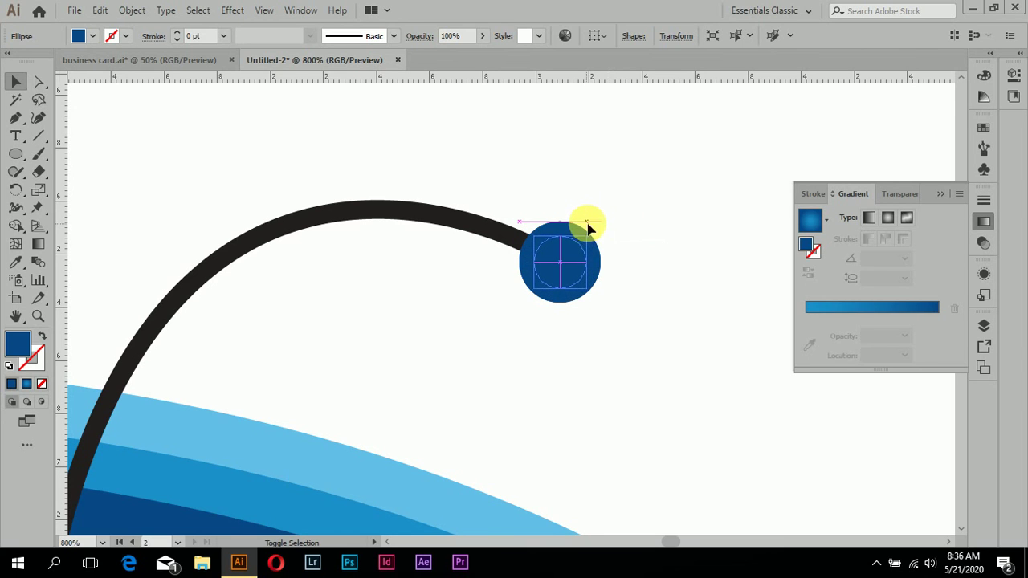
# Fill the inner circle with the wave band's light blue using the Eyedropper
pyautogui.hscroll(-2, 477, 281)
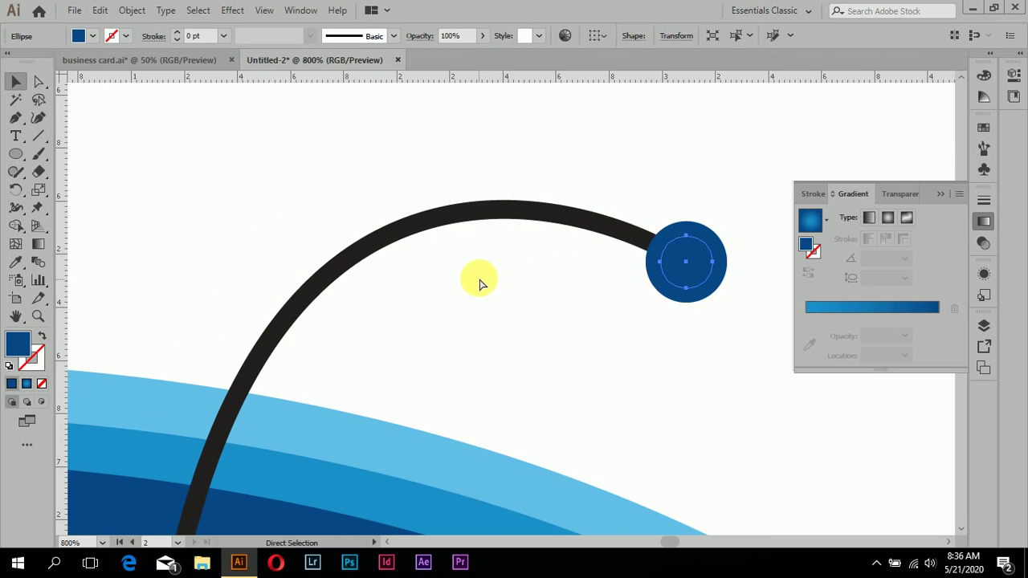
pyautogui.click(17, 262)
pyautogui.click(412, 451)
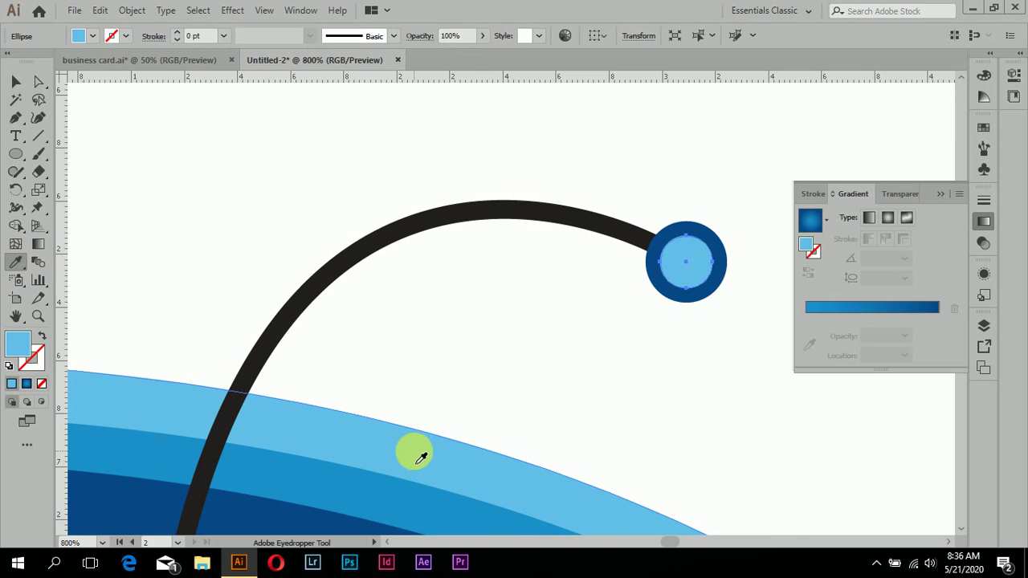
pyautogui.click(12, 81)
pyautogui.click(265, 165)
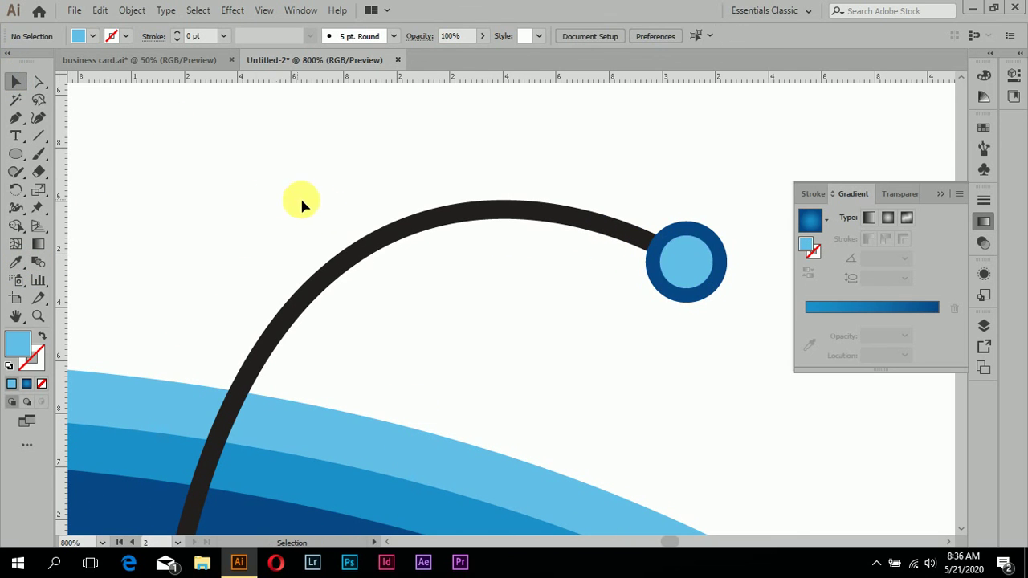
pyautogui.scroll(-3, 353, 217)
pyautogui.scroll(-6, 417, 244)
pyautogui.scroll(2, 328, 250)
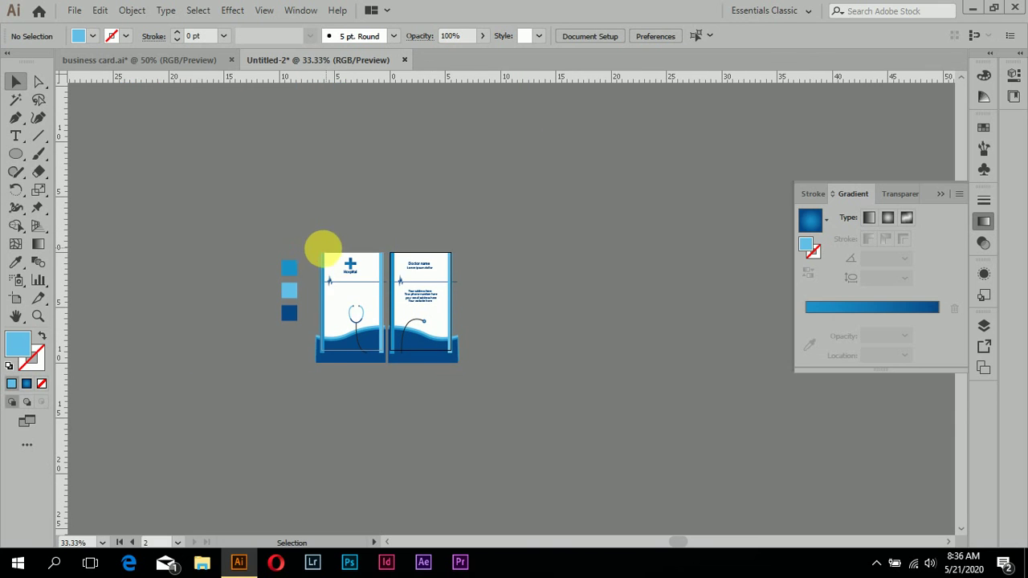
# Zoom in and change the left card's 'Hospital' label to 'Hospital name'
pyautogui.hscroll(-2, 333, 316)
pyautogui.hscroll(-1, 482, 298)
pyautogui.scroll(2, 482, 298)
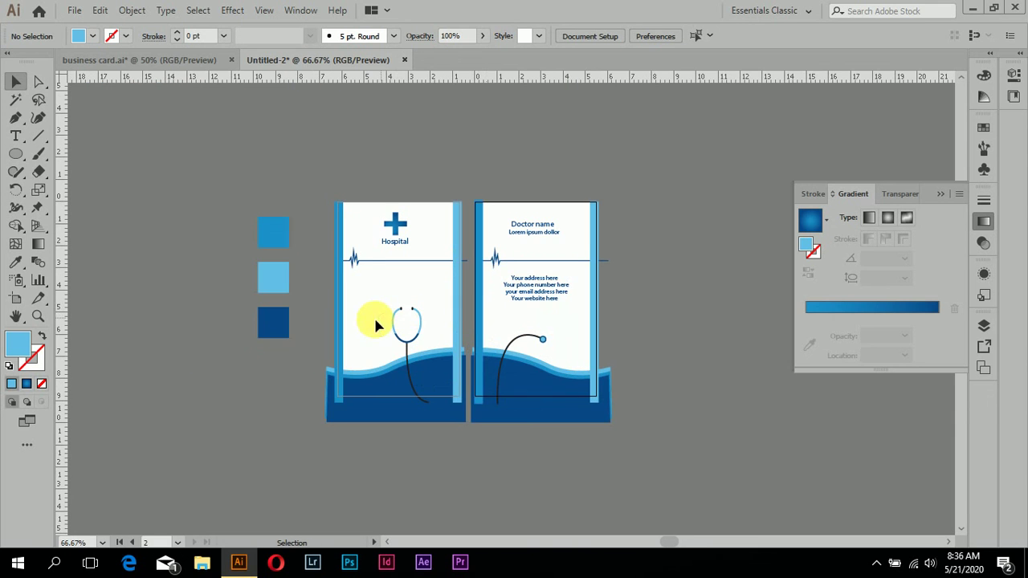
pyautogui.scroll(1, 464, 314)
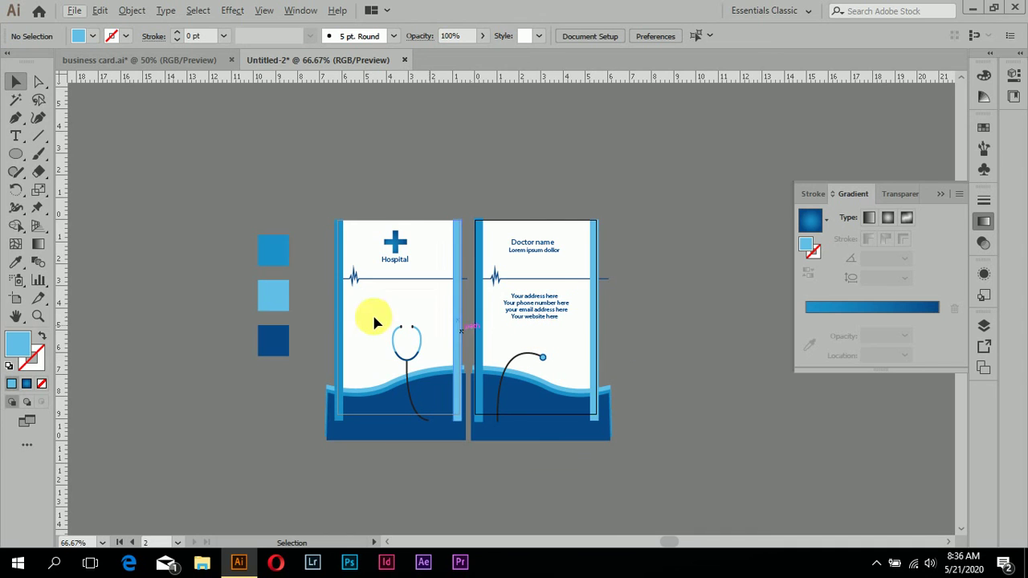
pyautogui.scroll(1, 360, 290)
pyautogui.scroll(2, 406, 277)
pyautogui.scroll(2, 491, 231)
pyautogui.scroll(3, 540, 192)
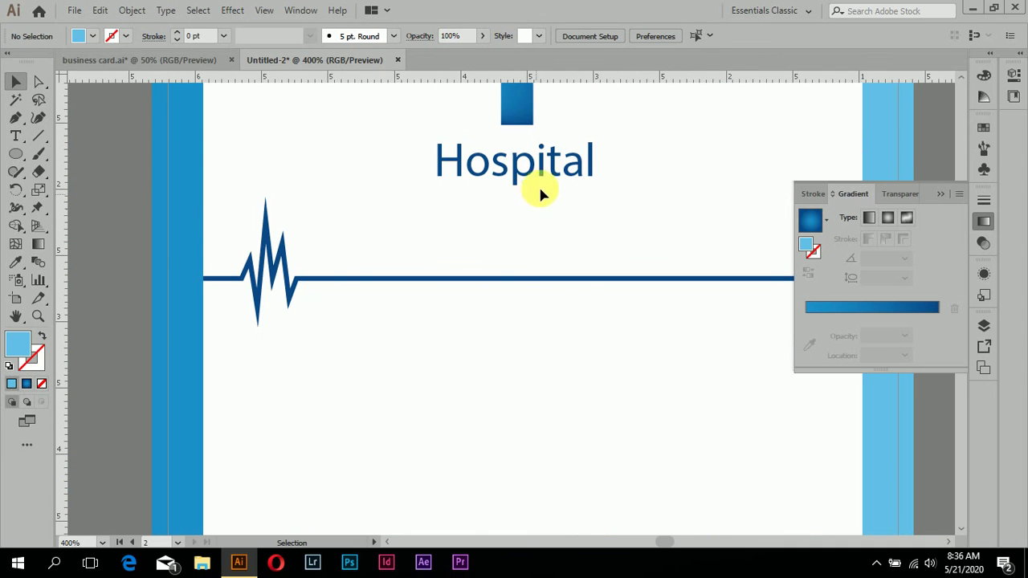
pyautogui.moveTo(539, 171); pyautogui.dragTo(504, 171)
pyautogui.scroll(2, 516, 195)
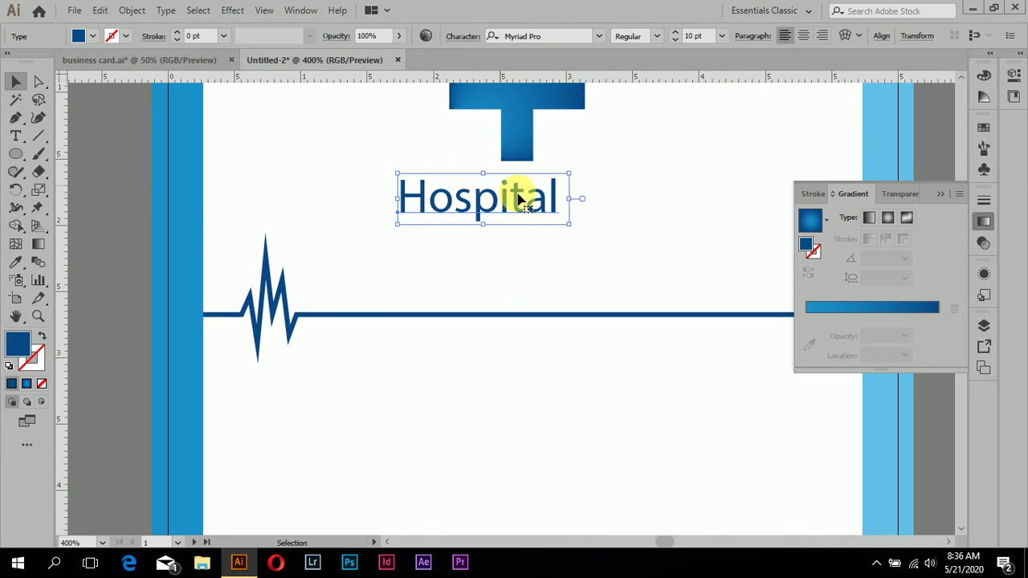
pyautogui.scroll(2, 516, 195)
pyautogui.click(15, 136)
pyautogui.write('name')
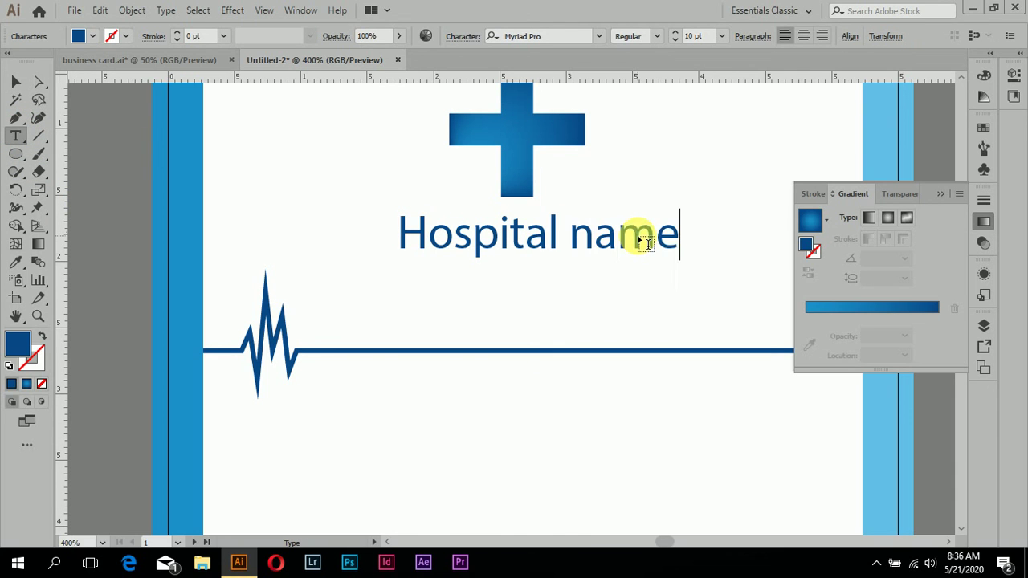
pyautogui.click(16, 81)
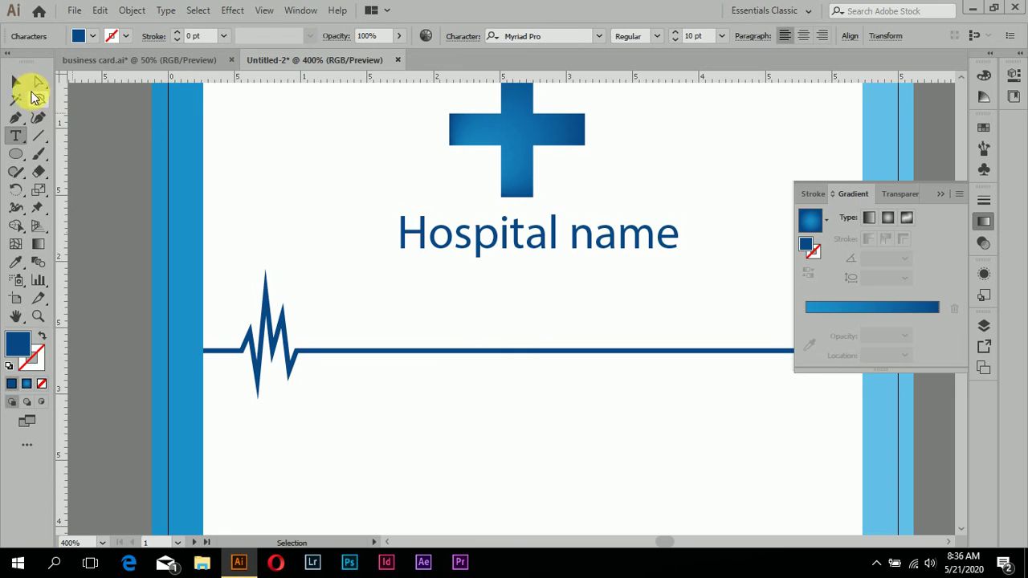
# Move 'Hospital name' left to centre it under the blue cross
pyautogui.click(503, 329)
pyautogui.moveTo(532, 245); pyautogui.dragTo(513, 245)
pyautogui.click(537, 312)
pyautogui.scroll(-1, 536, 308)
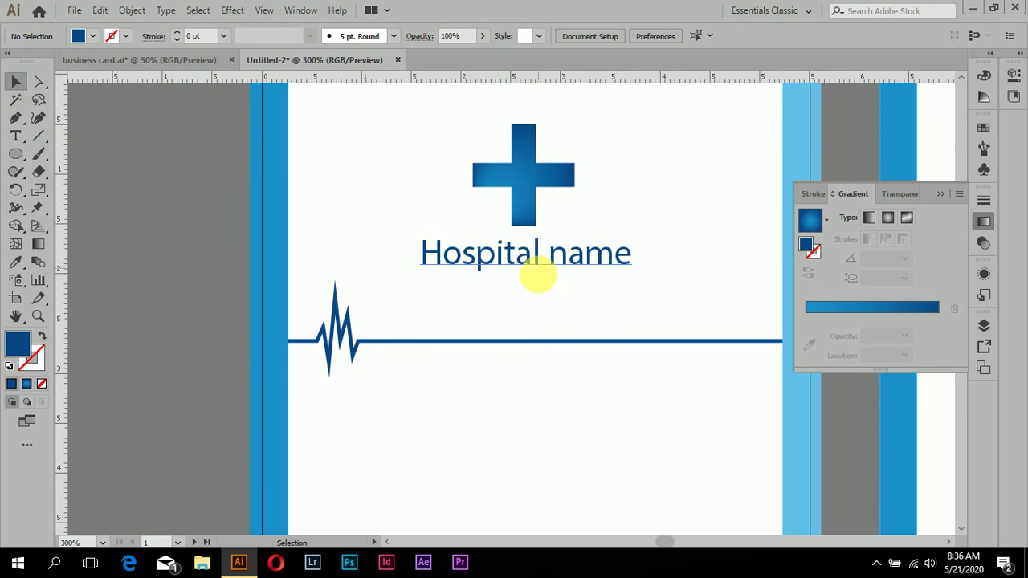
pyautogui.scroll(-2, 537, 275)
pyautogui.scroll(-1, 550, 320)
pyautogui.hscroll(1, 562, 321)
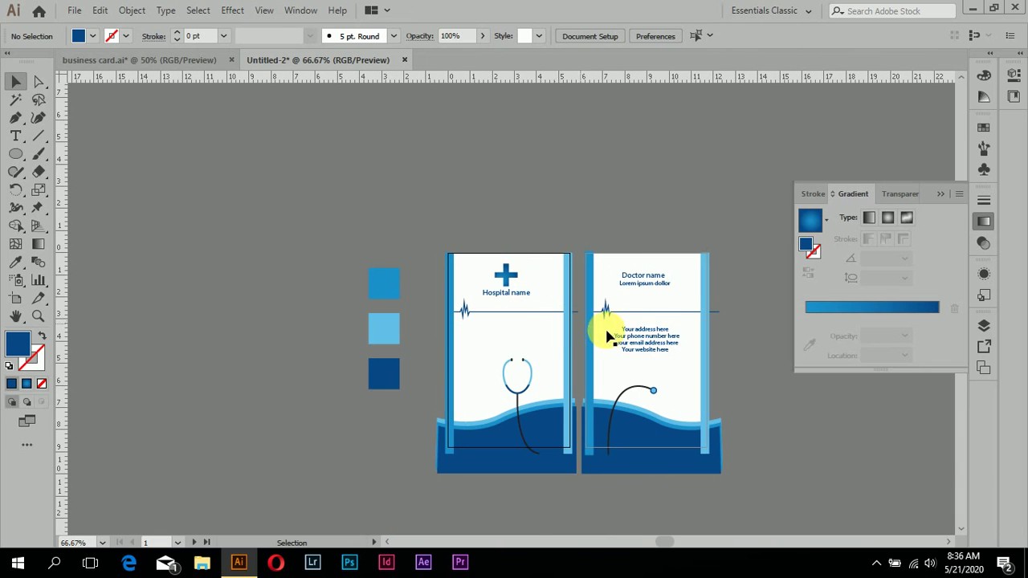
# Copy the doctor text onto the left card just beneath 'Hospital name'
pyautogui.scroll(1, 594, 322)
pyautogui.click(644, 303)
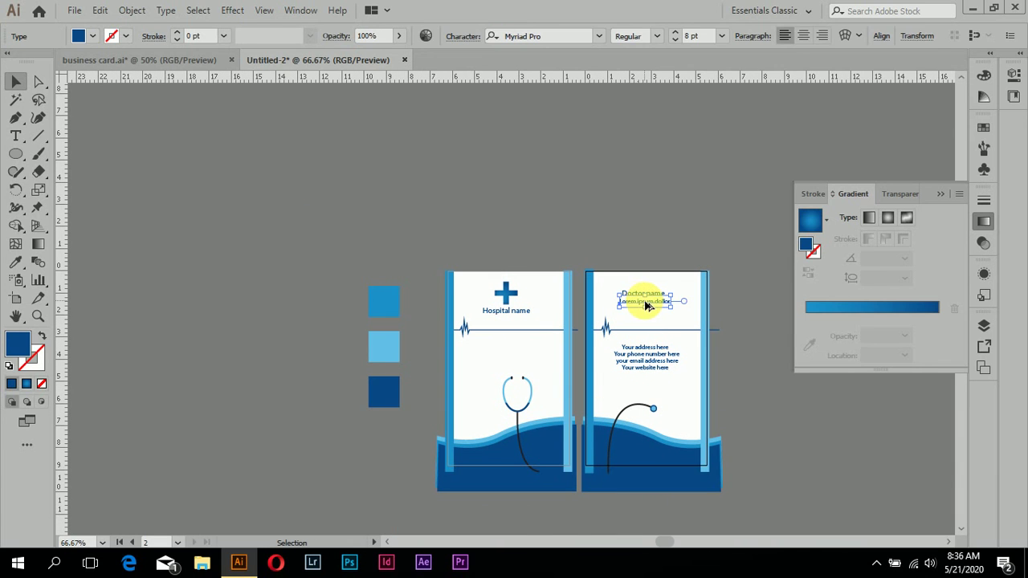
pyautogui.moveTo(647, 305); pyautogui.dragTo(504, 322)
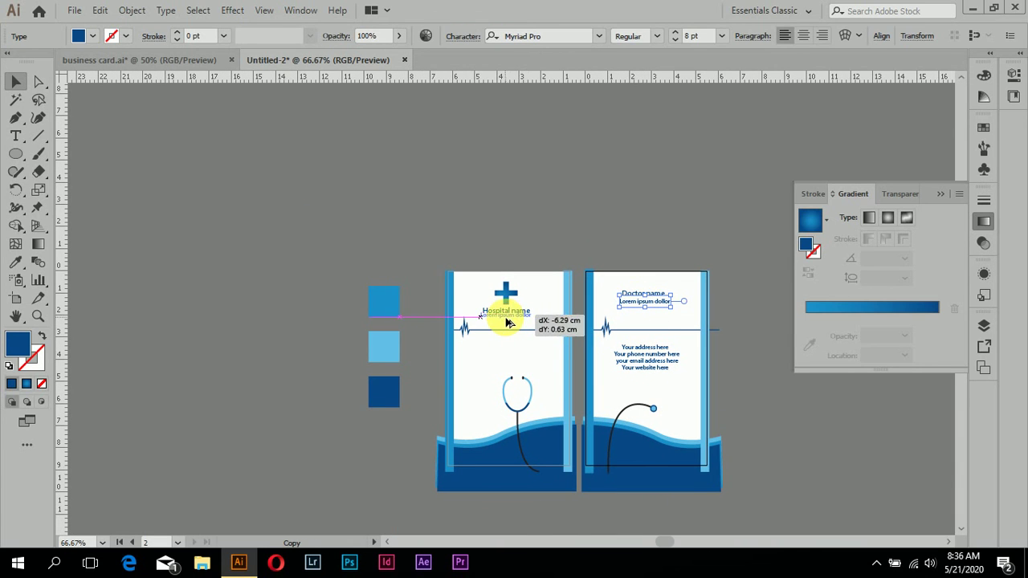
pyautogui.moveTo(502, 322); pyautogui.dragTo(509, 323)
pyautogui.scroll(3, 509, 323)
pyautogui.scroll(3, 514, 318)
pyautogui.scroll(2, 499, 299)
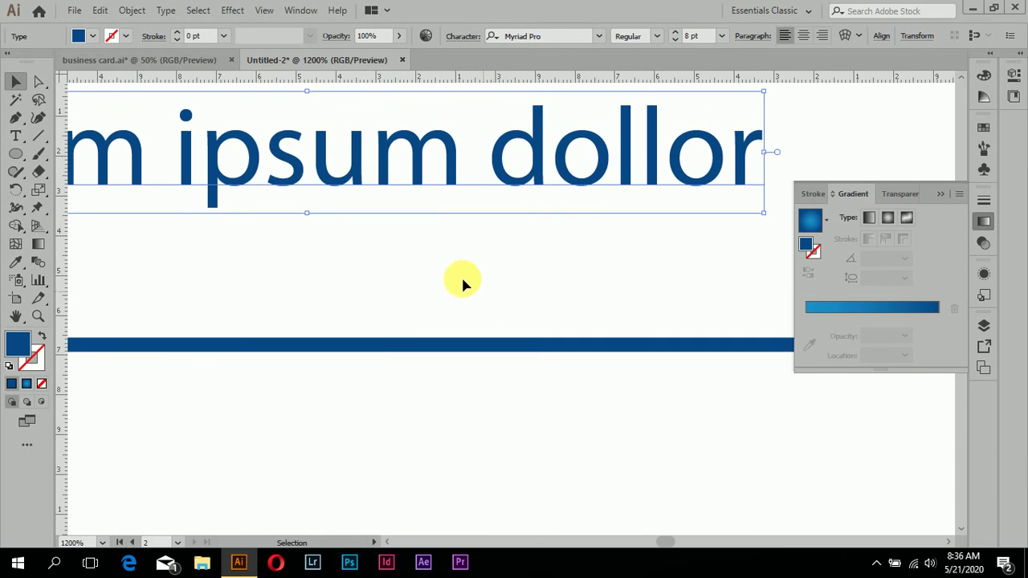
pyautogui.scroll(-2, 464, 283)
pyautogui.scroll(-1, 447, 278)
pyautogui.scroll(-1, 450, 273)
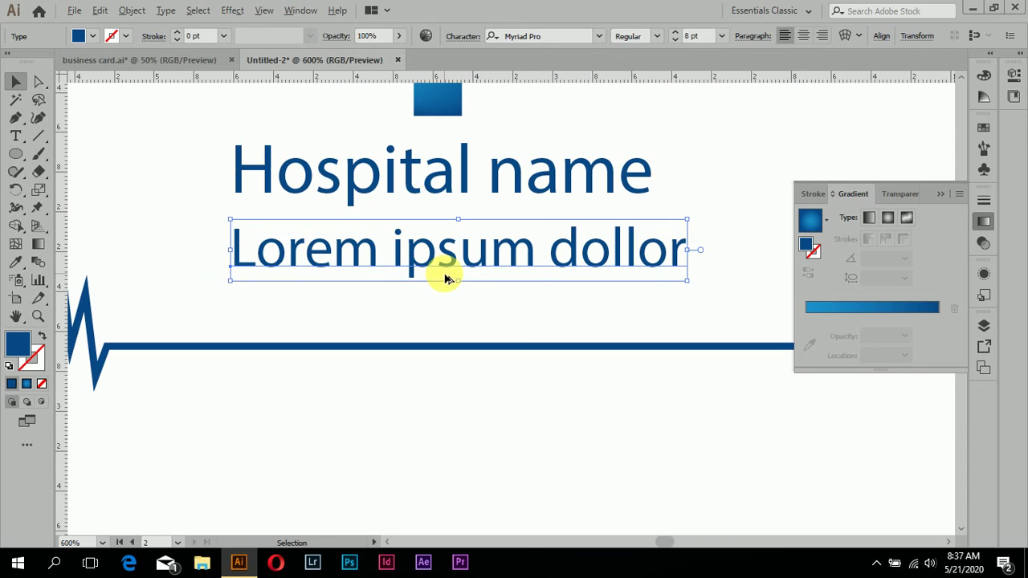
pyautogui.moveTo(451, 266); pyautogui.dragTo(429, 241)
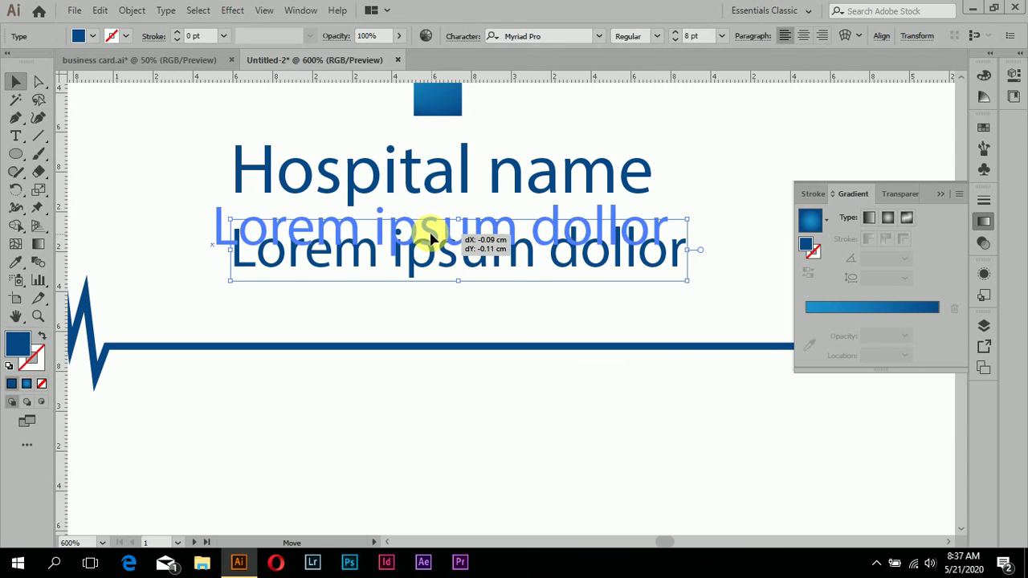
# Replace the copied 'Lorem ipsum dollor' with 'address here' and centre it
pyautogui.click(17, 139)
pyautogui.moveTo(662, 234); pyautogui.dragTo(201, 248)
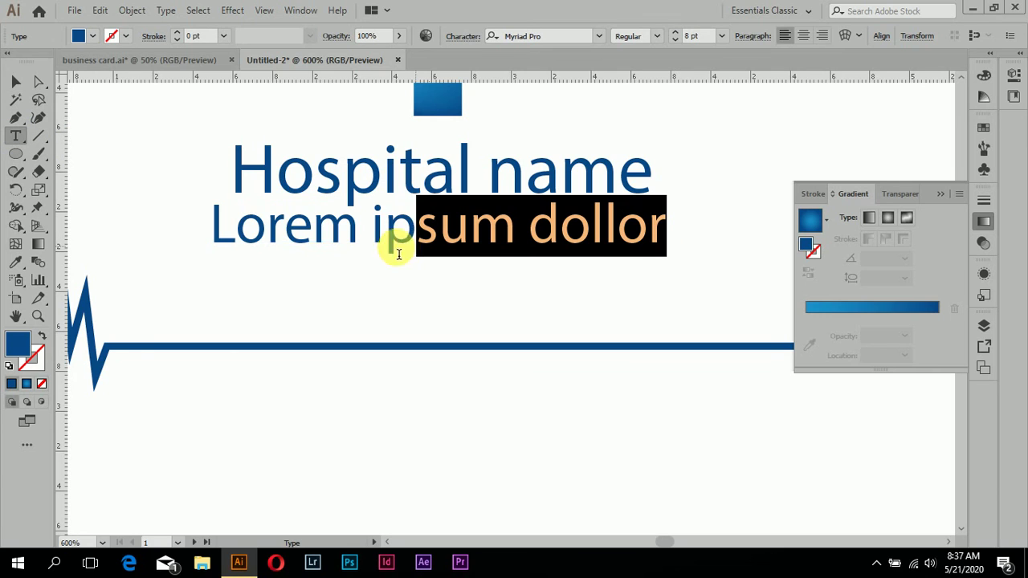
pyautogui.press('BackSpace')
pyautogui.write('address h')
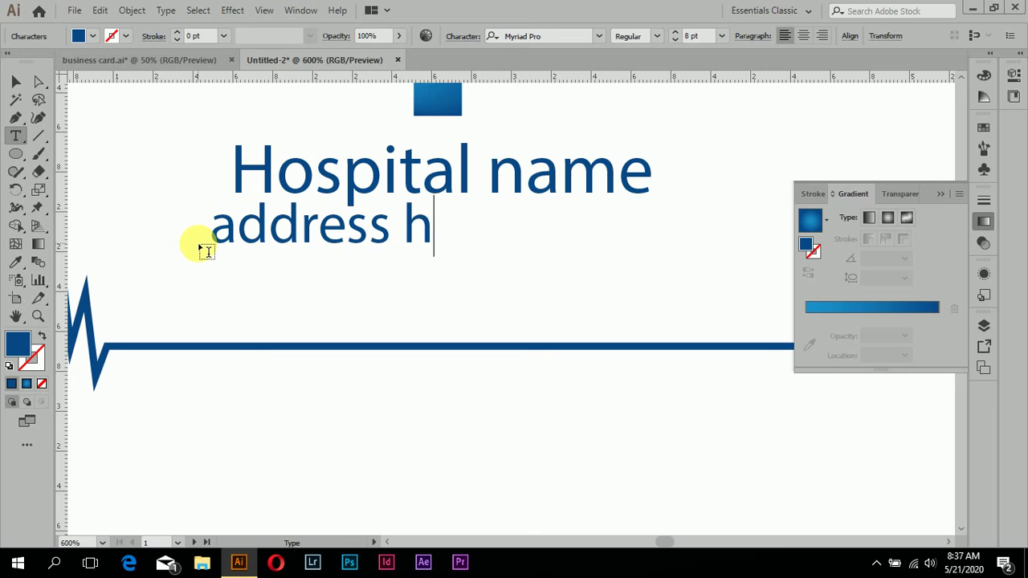
pyautogui.write('ere')
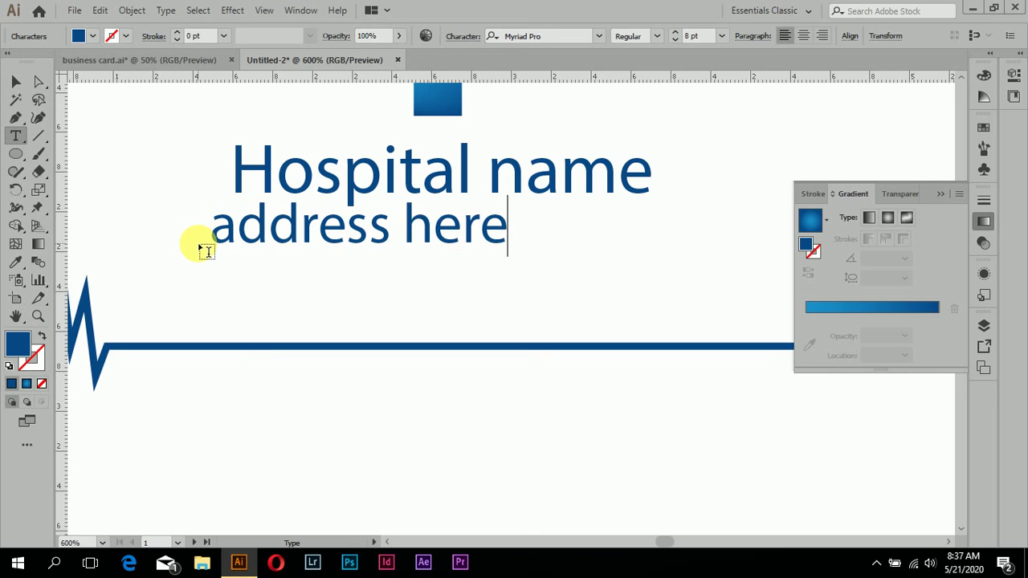
pyautogui.click(16, 81)
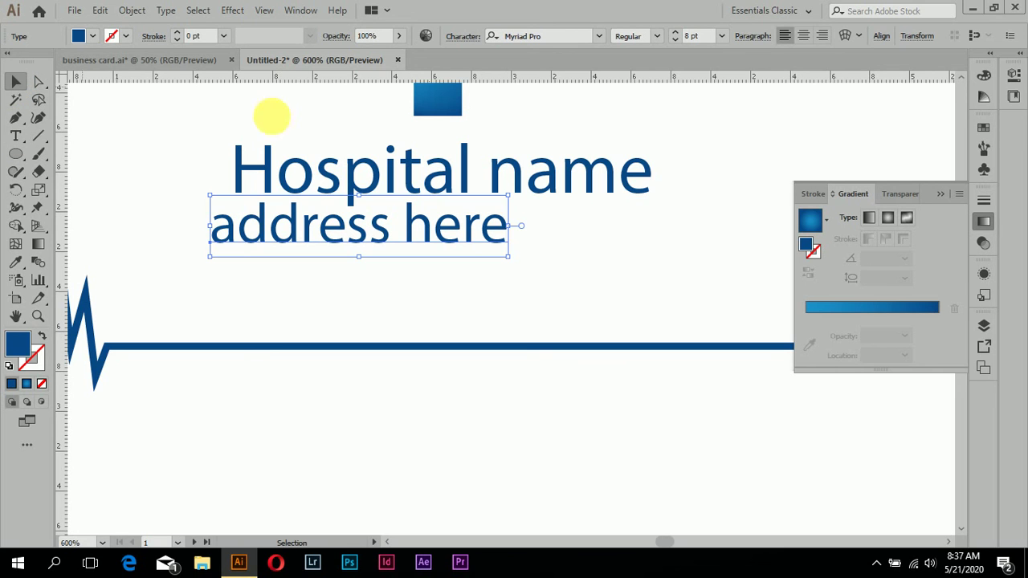
pyautogui.click(589, 268)
pyautogui.moveTo(470, 233)
pyautogui.mouseDown()
pyautogui.moveTo(546, 233)
pyautogui.moveTo(502, 233)
pyautogui.mouseUp()
pyautogui.click(511, 314)
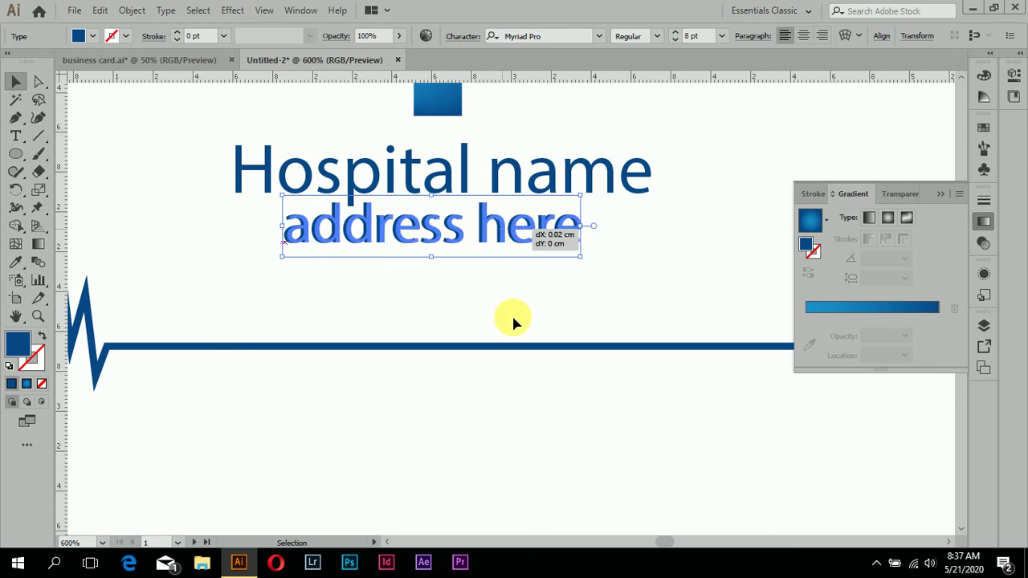
pyautogui.keyDown('alt'); pyautogui.scroll(-4, 511, 314); pyautogui.keyUp('alt')
# Pan across both artboards to review the finished front and back card panels
pyautogui.keyDown('alt'); pyautogui.scroll(-3, 512, 320); pyautogui.keyUp('alt')
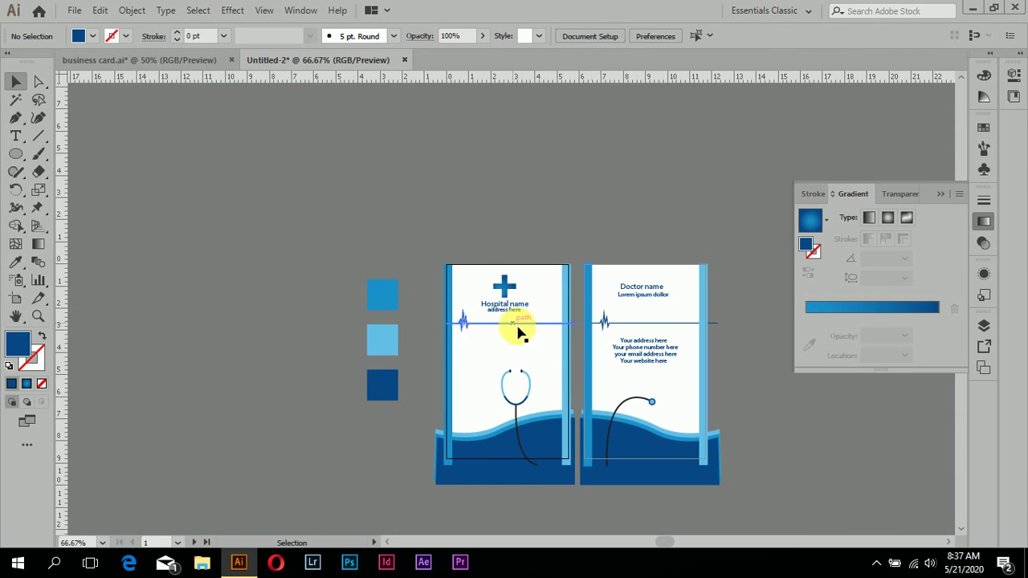
pyautogui.hscroll(2, 683, 402)
pyautogui.hscroll(2, 683, 401)
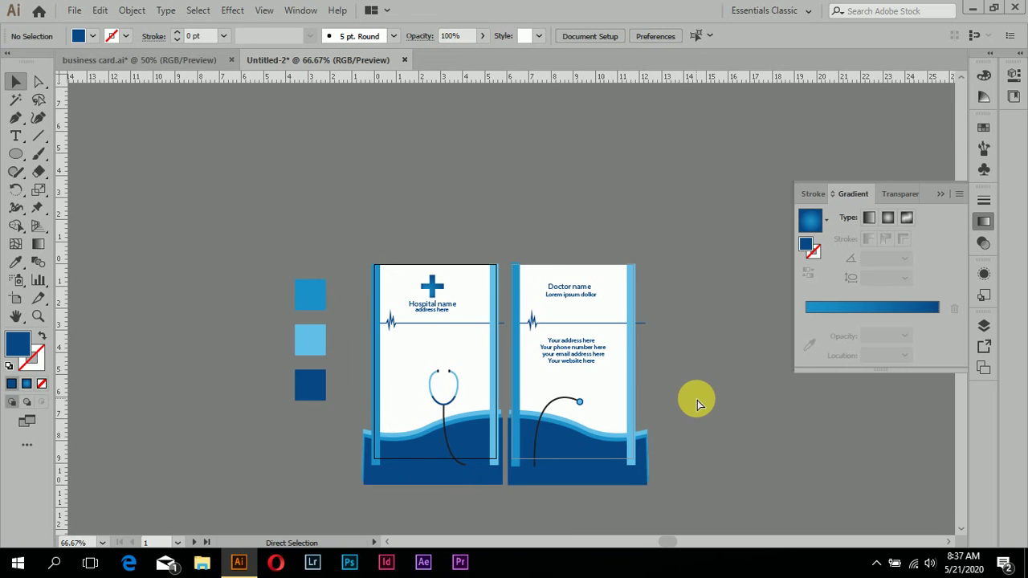
pyautogui.hscroll(2, 695, 404)
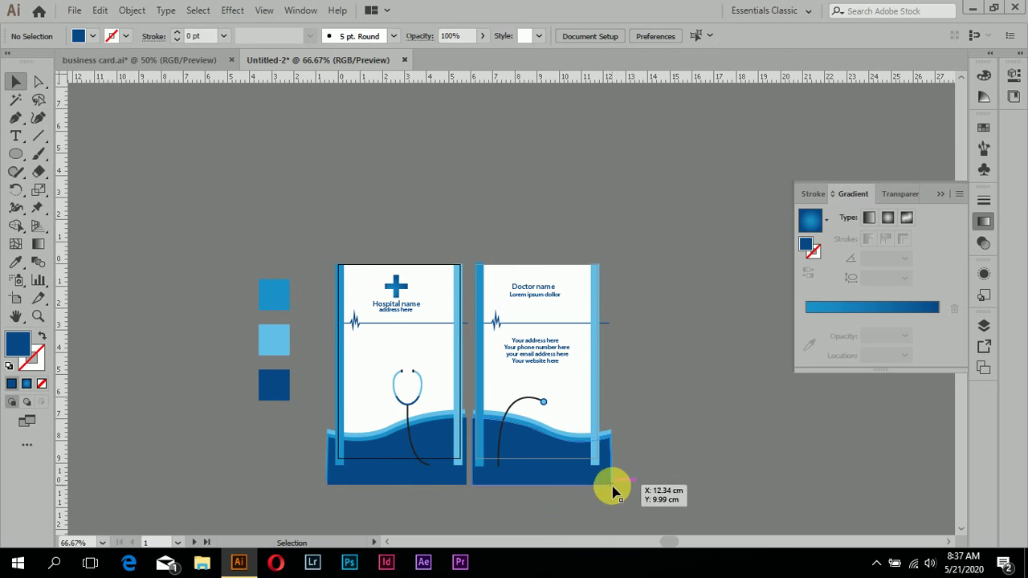
pyautogui.keyDown('alt'); pyautogui.scroll(-1, 647, 435); pyautogui.keyUp('alt')
pyautogui.keyDown('alt'); pyautogui.scroll(-1, 647, 436); pyautogui.keyUp('alt')
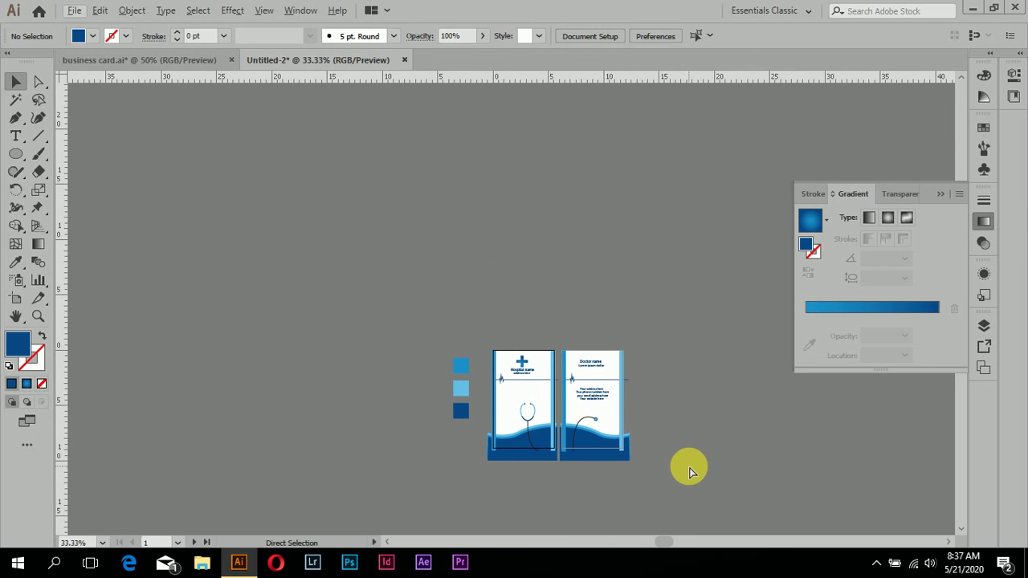
pyautogui.keyDown('alt'); pyautogui.scroll(3, 675, 461); pyautogui.keyUp('alt')
pyautogui.keyDown('alt'); pyautogui.scroll(1, 656, 458); pyautogui.keyUp('alt')
pyautogui.hscroll(-2, 254, 352)
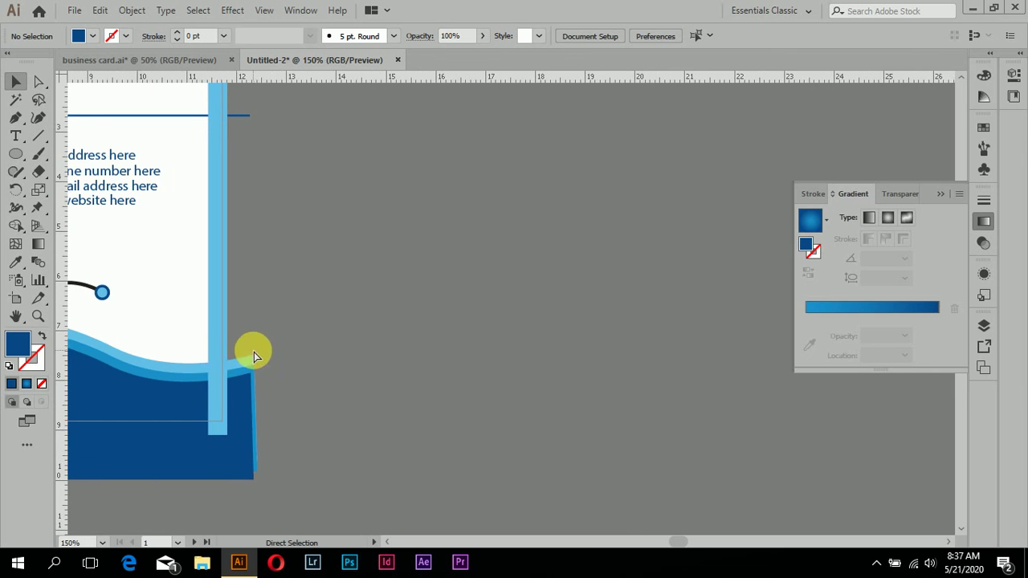
pyautogui.hscroll(-2, 254, 352)
pyautogui.hscroll(-3, 282, 287)
pyautogui.hscroll(-1, 280, 282)
pyautogui.scroll(2, 337, 270)
pyautogui.scroll(1, 348, 271)
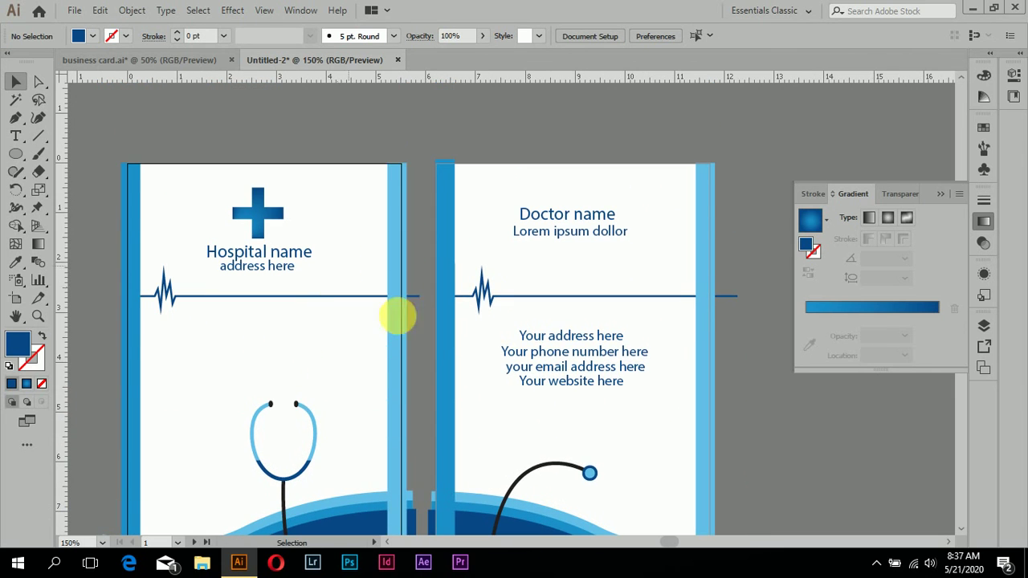
pyautogui.scroll(-1, 583, 289)
pyautogui.scroll(-1, 577, 285)
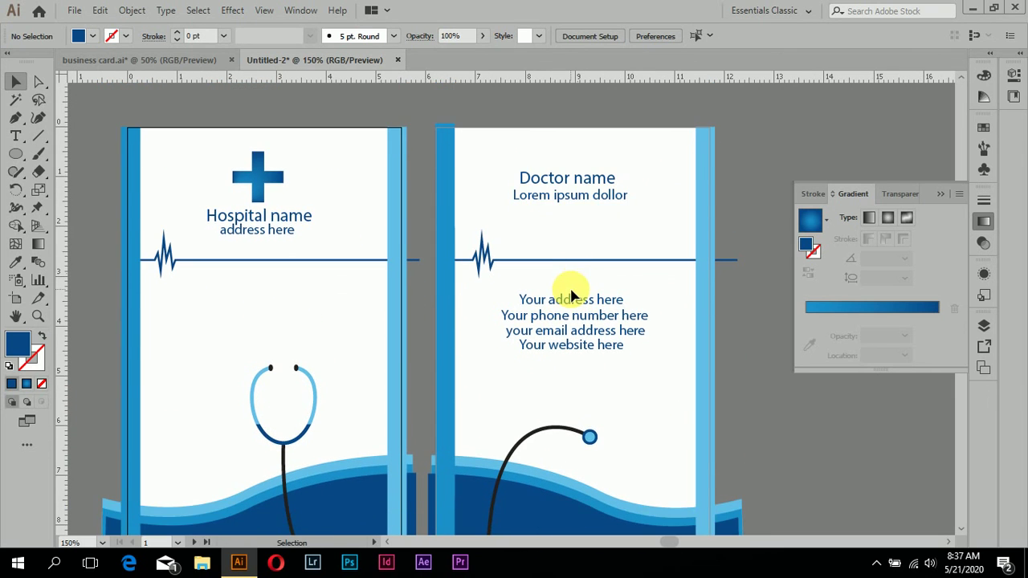
# Deselect the Doctor name text and bring up the File menu
pyautogui.moveTo(583, 181); pyautogui.dragTo(584, 182)
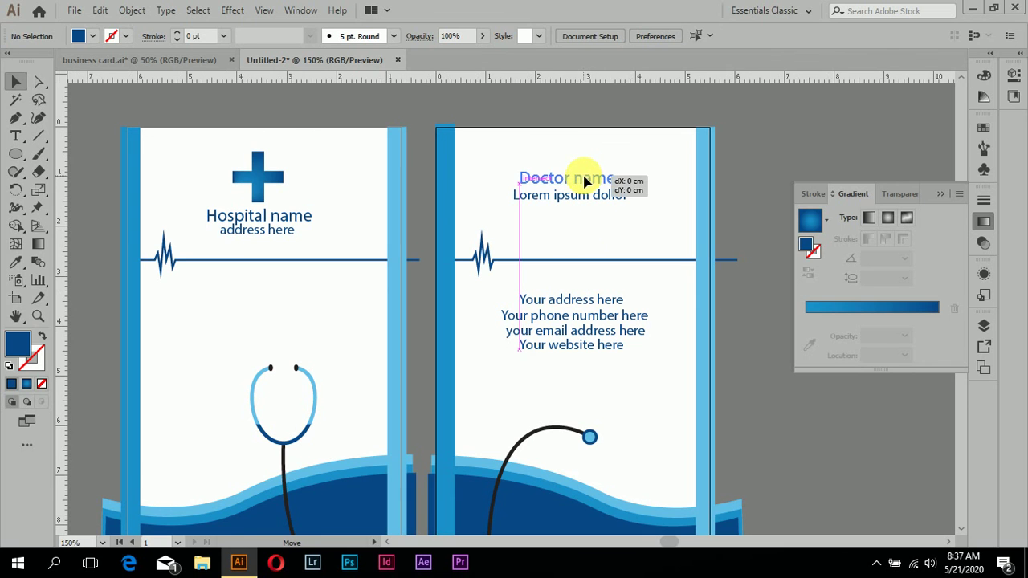
pyautogui.click(663, 256)
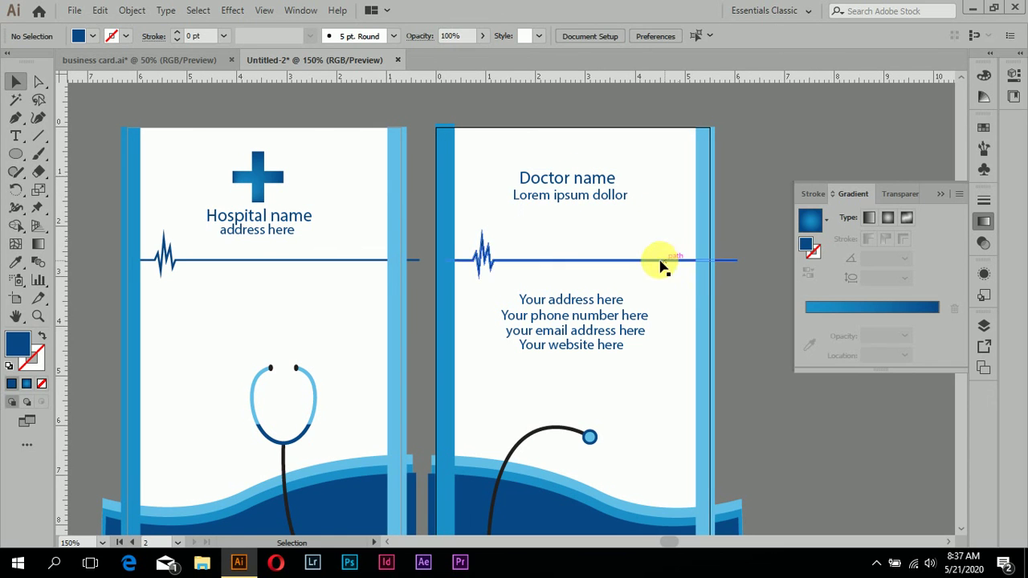
pyautogui.scroll(-1, 529, 217)
pyautogui.click(72, 9)
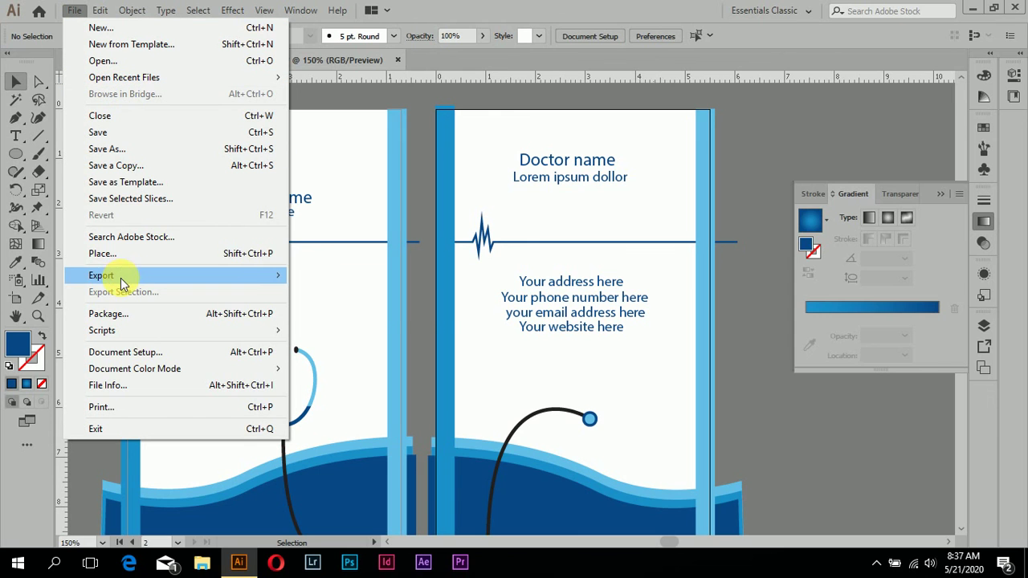
# In Export As, tick Use Artboards (All) and name the file 'business card'
pyautogui.click(316, 292)
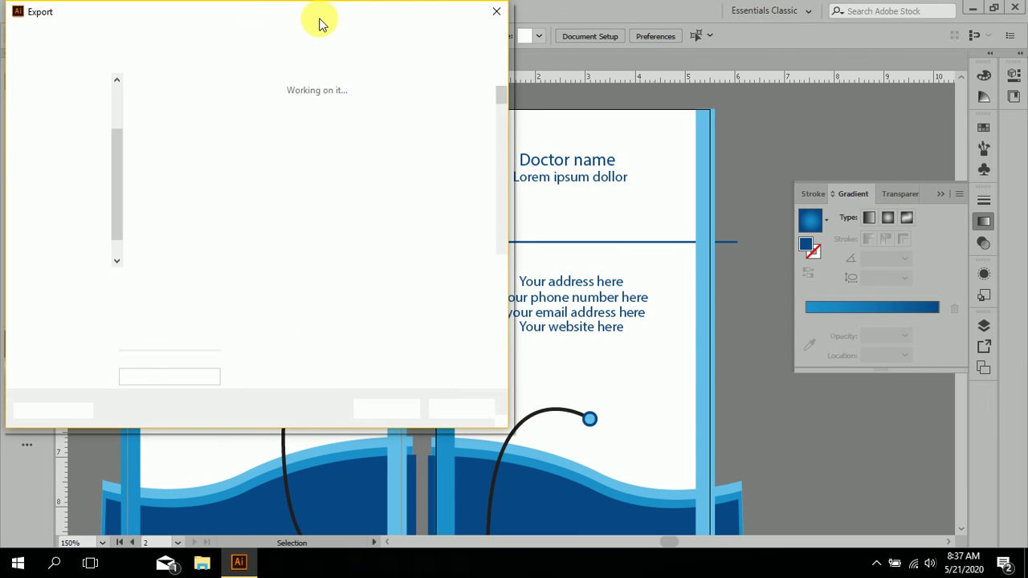
pyautogui.moveTo(377, 18); pyautogui.dragTo(889, 74)
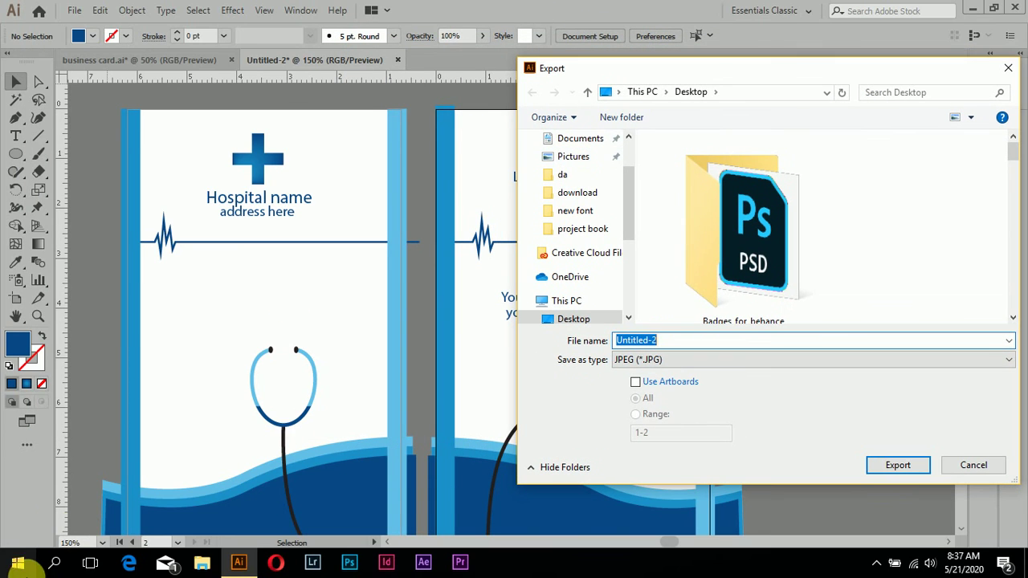
pyautogui.click(636, 382)
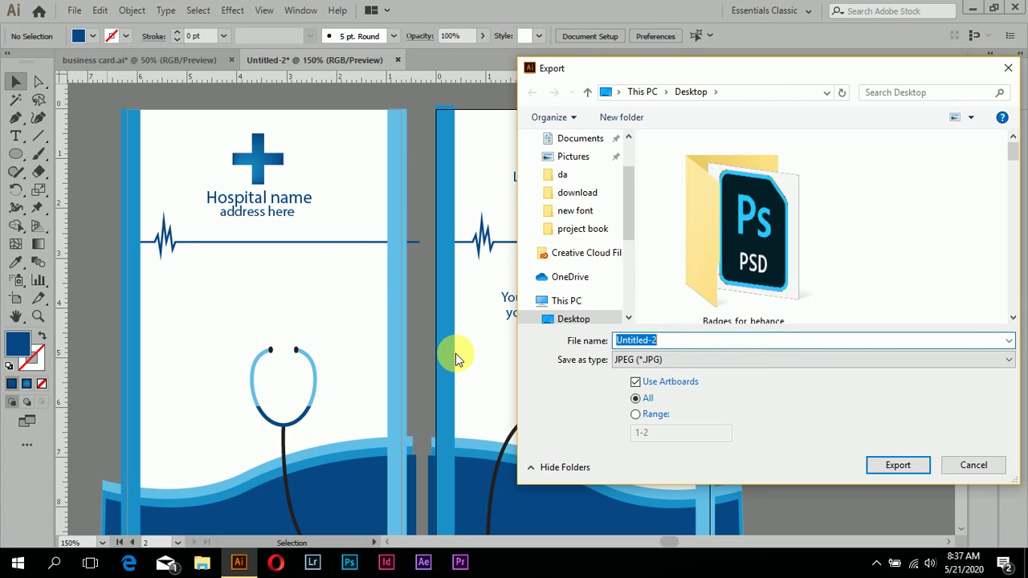
pyautogui.write('busi')
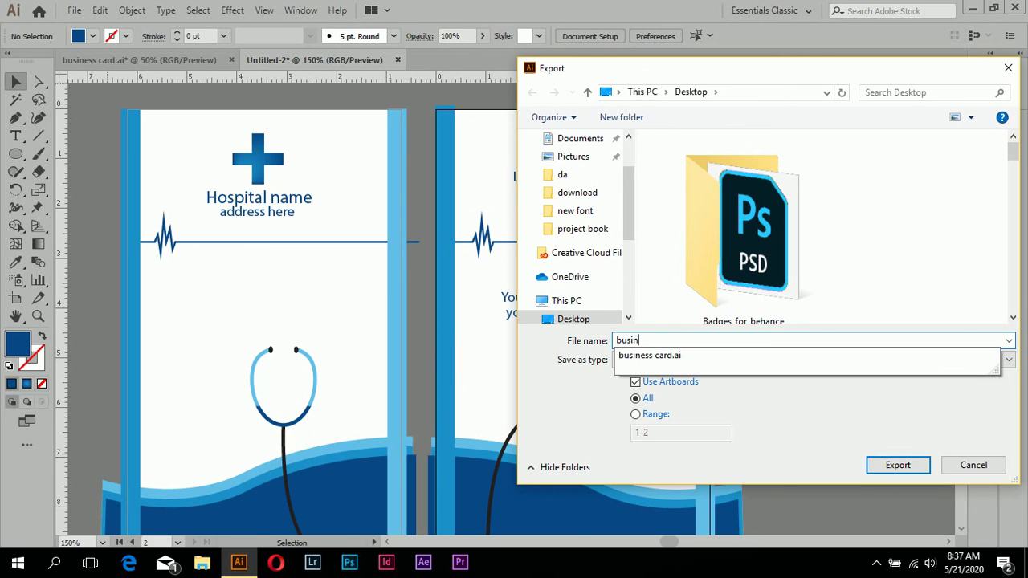
pyautogui.write('n')
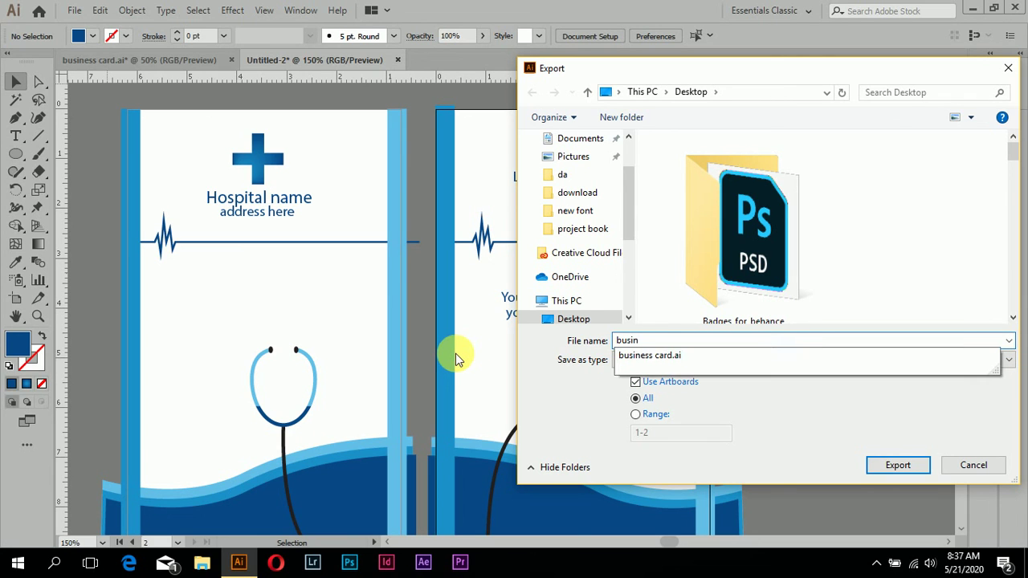
pyautogui.press('Down')
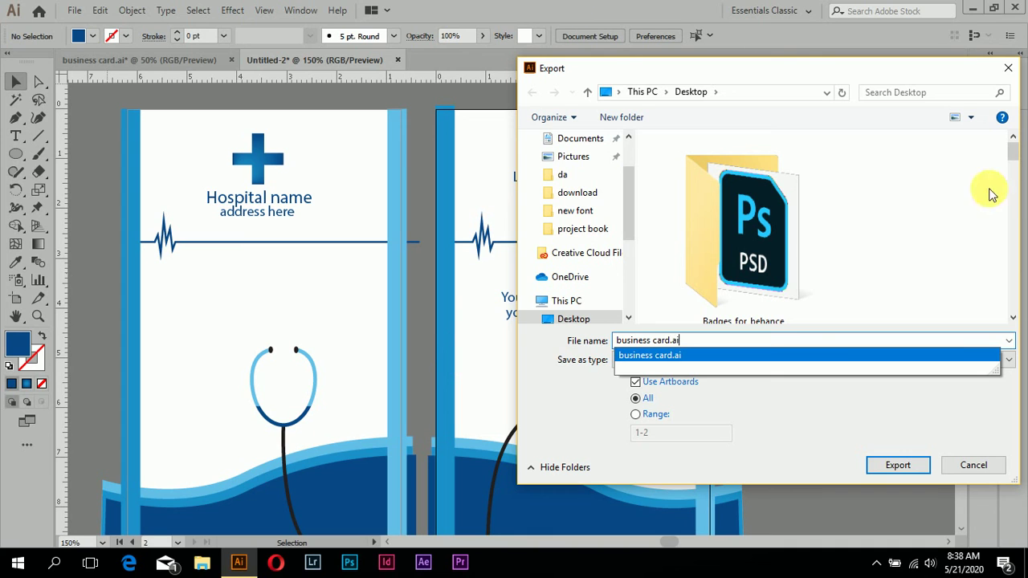
pyautogui.press('Return')
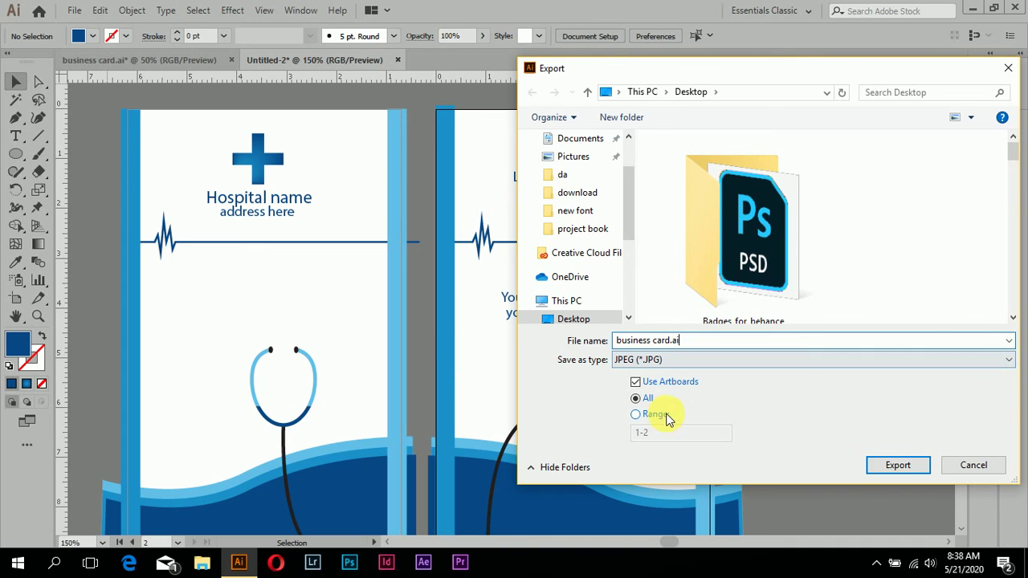
# Export to the Desktop, accept JPEG Options (RGB, quality 10, 300 ppi), and minimise Illustrator
pyautogui.click(896, 465)
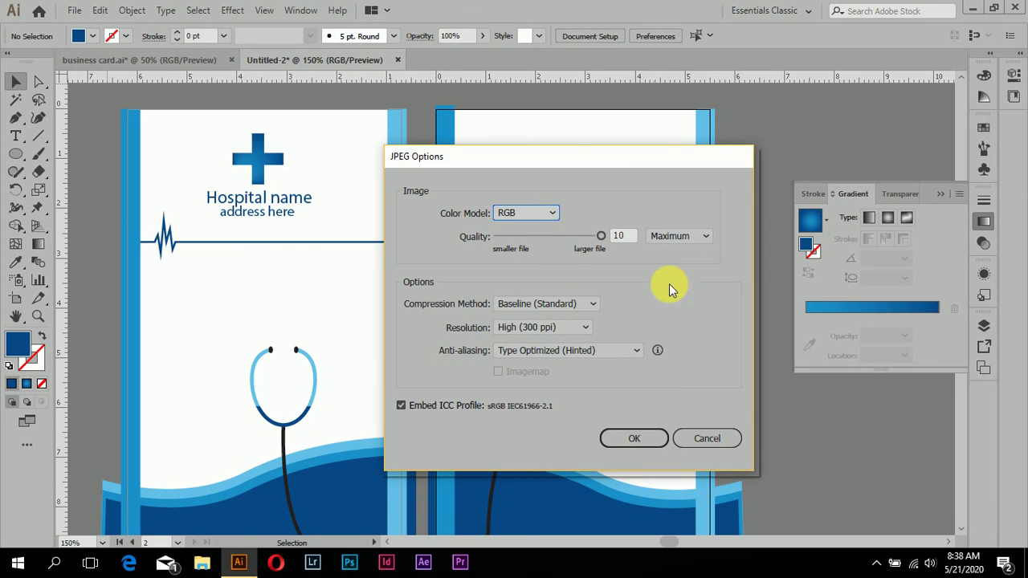
pyautogui.click(654, 440)
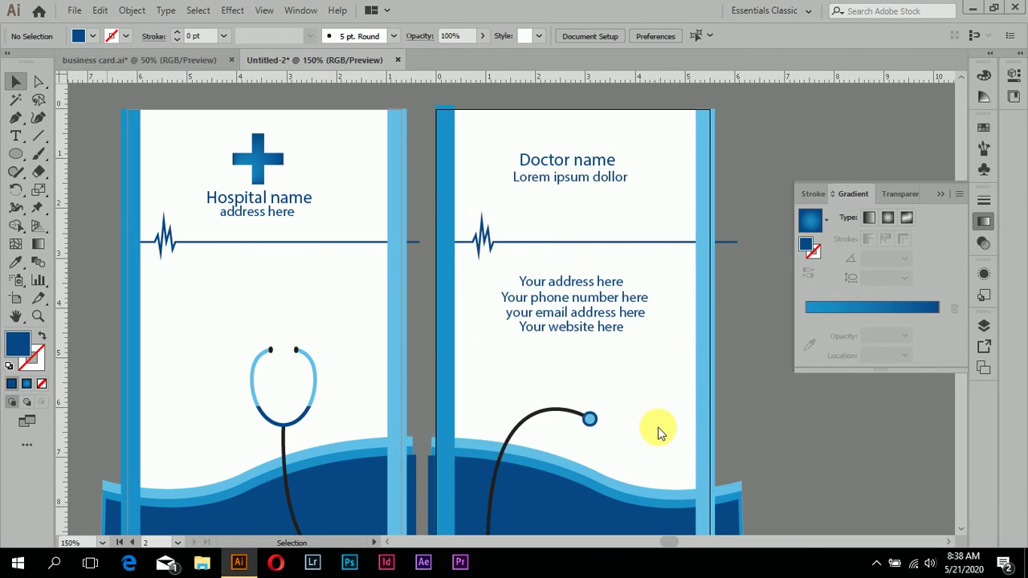
pyautogui.click(973, 9)
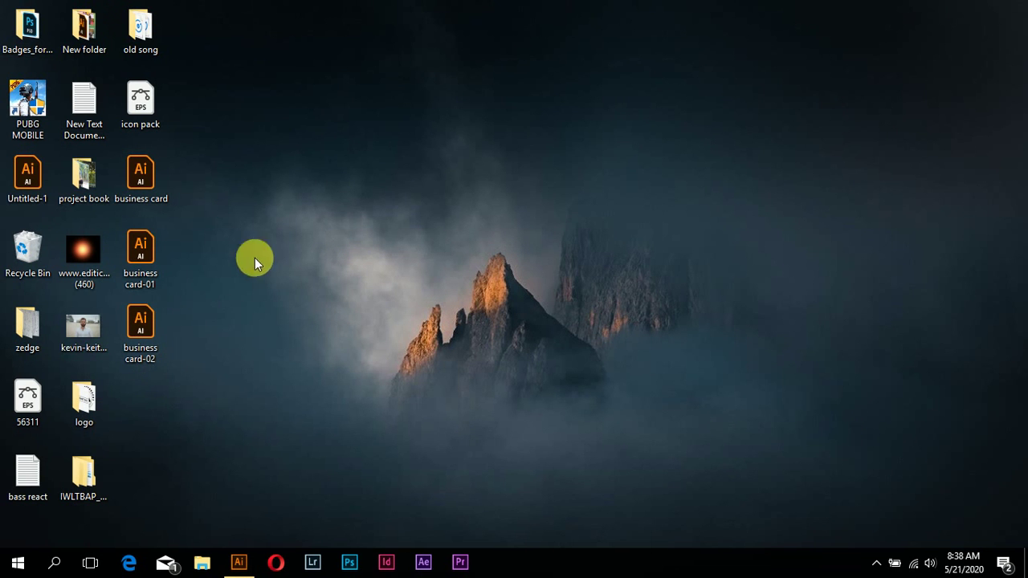
pyautogui.rightClick(298, 208)
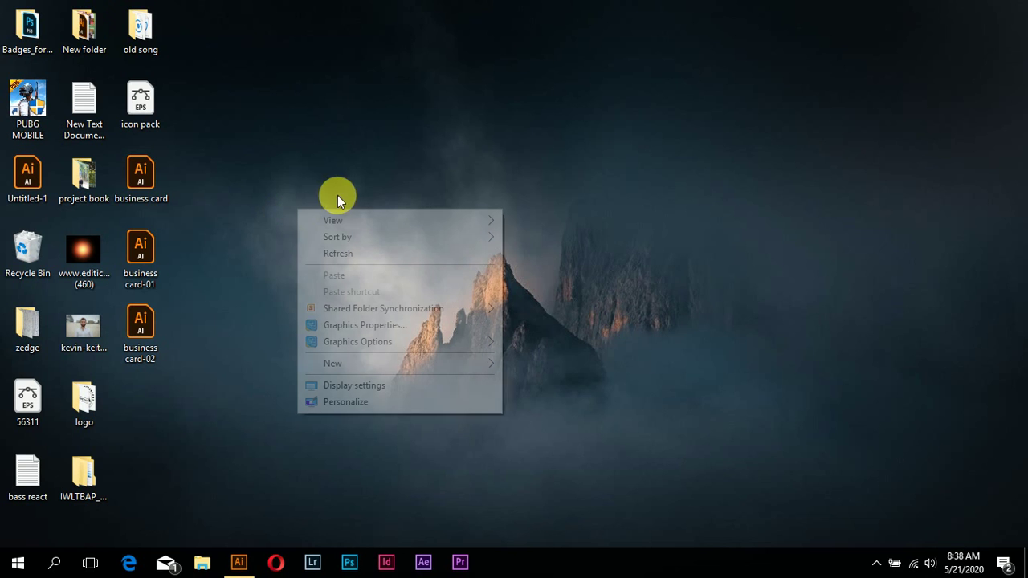
pyautogui.rightClick(370, 259)
pyautogui.click(401, 307)
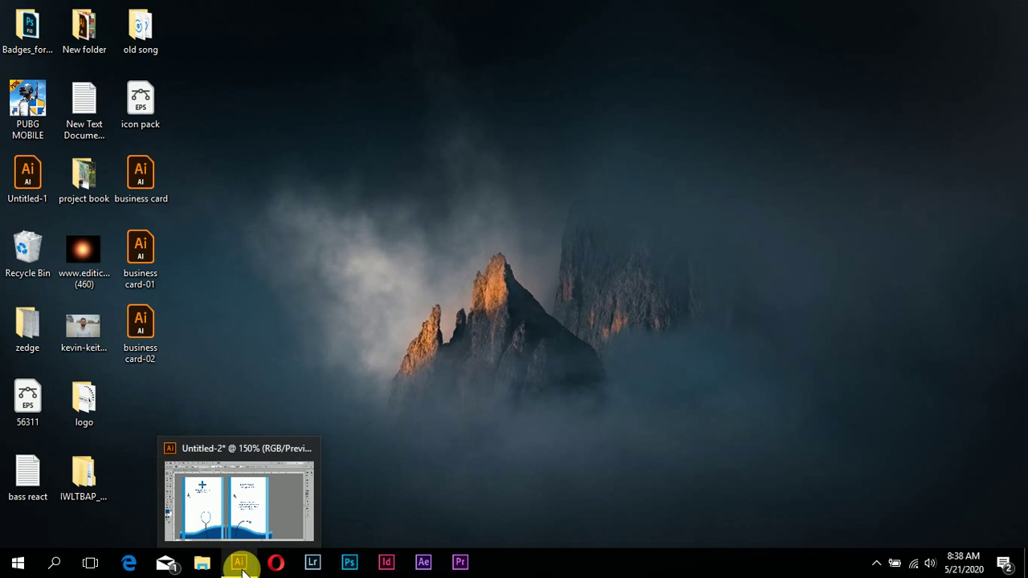
pyautogui.click(240, 562)
# Export all artboards as Untitled-2 JPEGs via Export As with Use Artboards, then minimise Illustrator
pyautogui.click(78, 11)
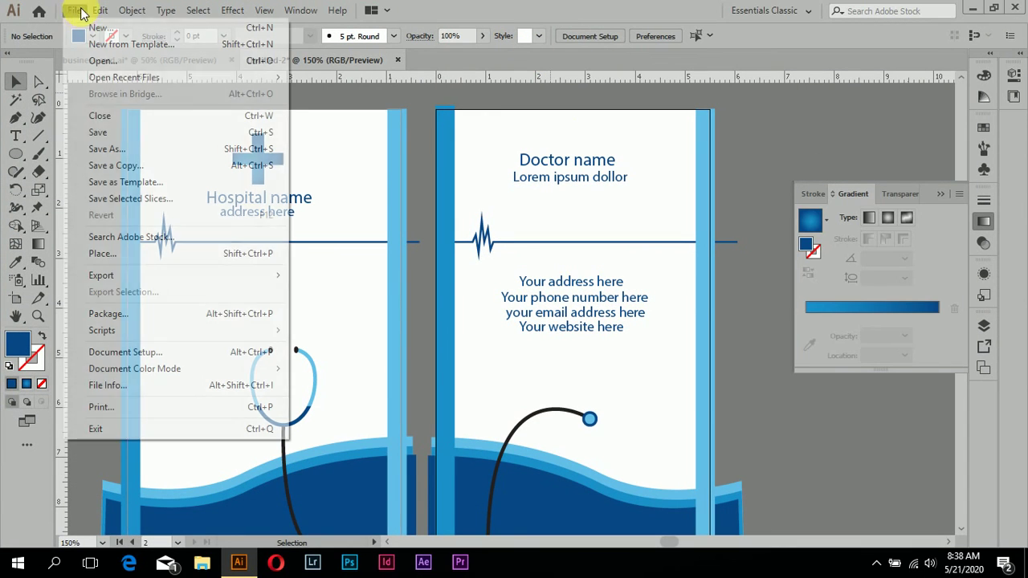
pyautogui.moveTo(101, 274)
pyautogui.click(384, 292)
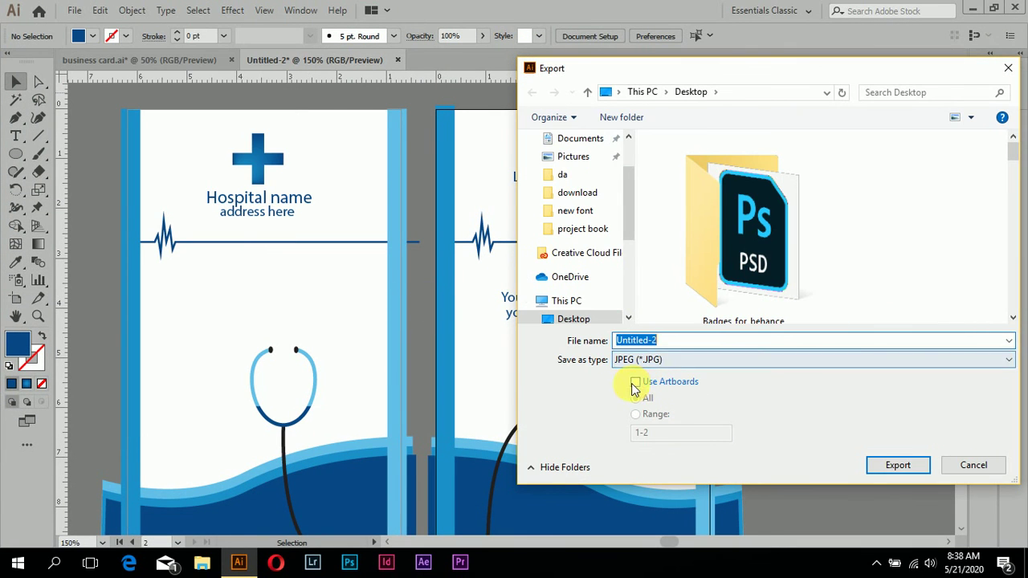
pyautogui.click(636, 383)
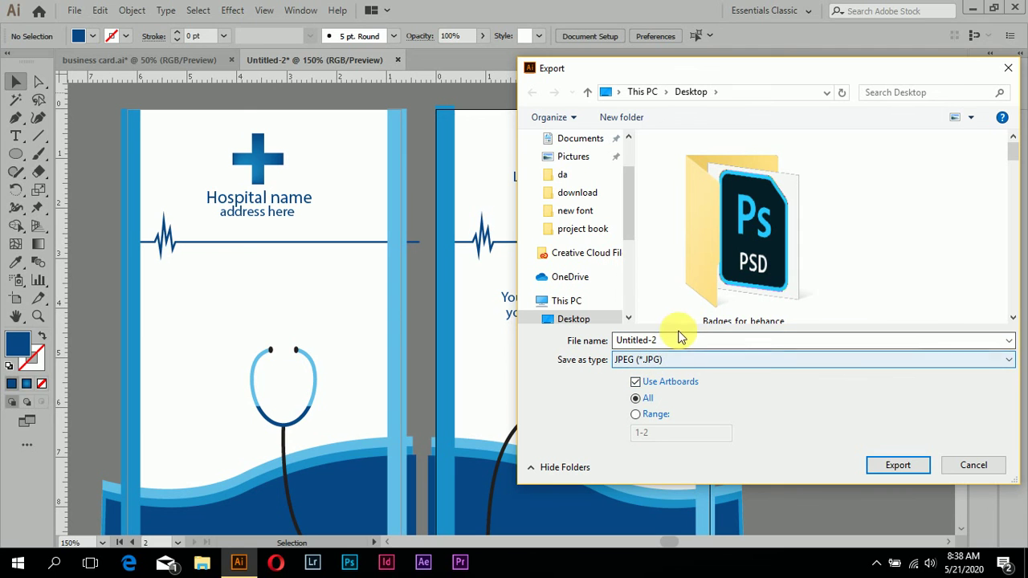
pyautogui.click(897, 466)
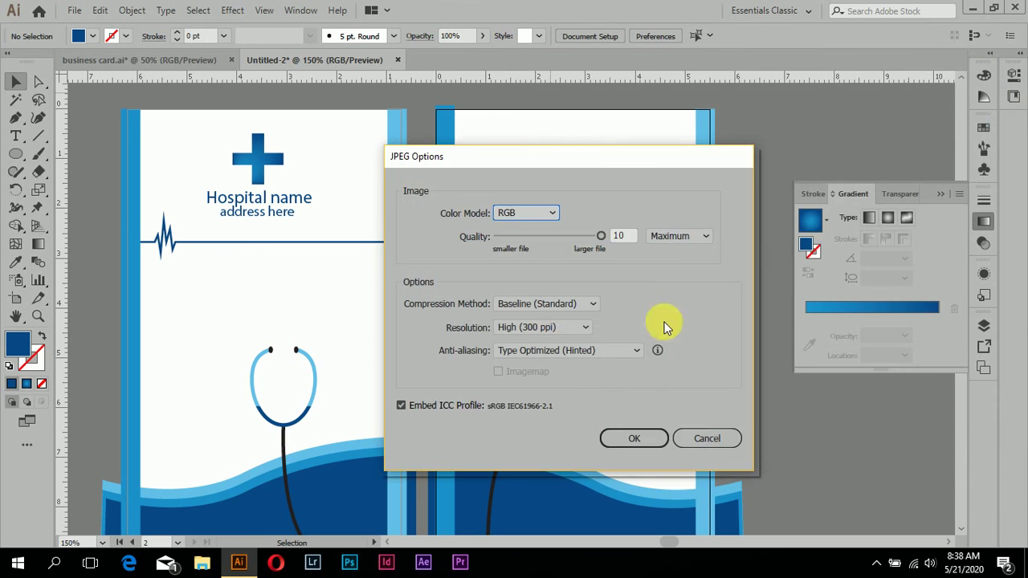
pyautogui.click(638, 438)
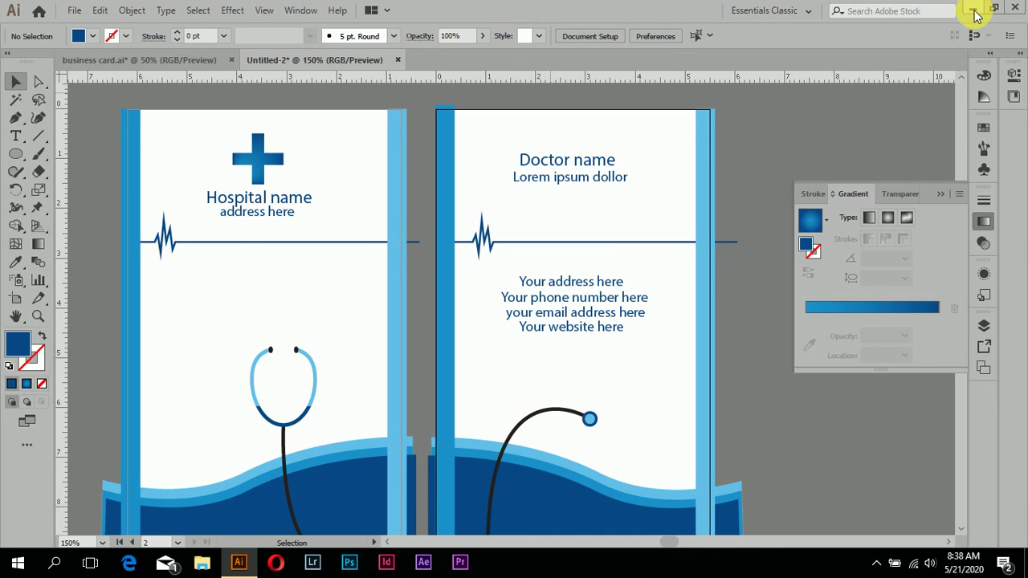
pyautogui.click(972, 11)
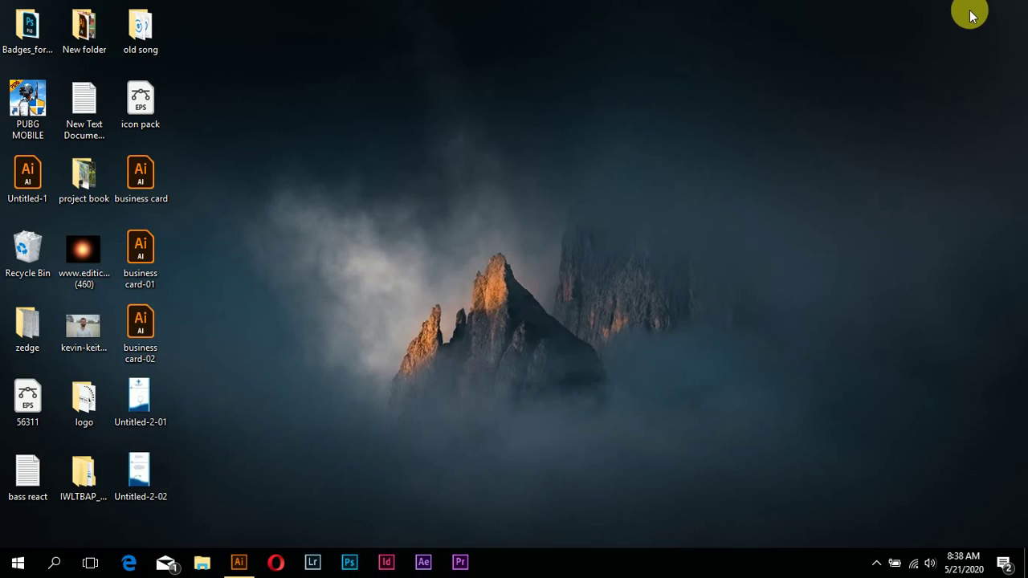
# Open Untitled-2-01 and Untitled-2-02 in Photos and place them side by side
pyautogui.doubleClick(148, 399)
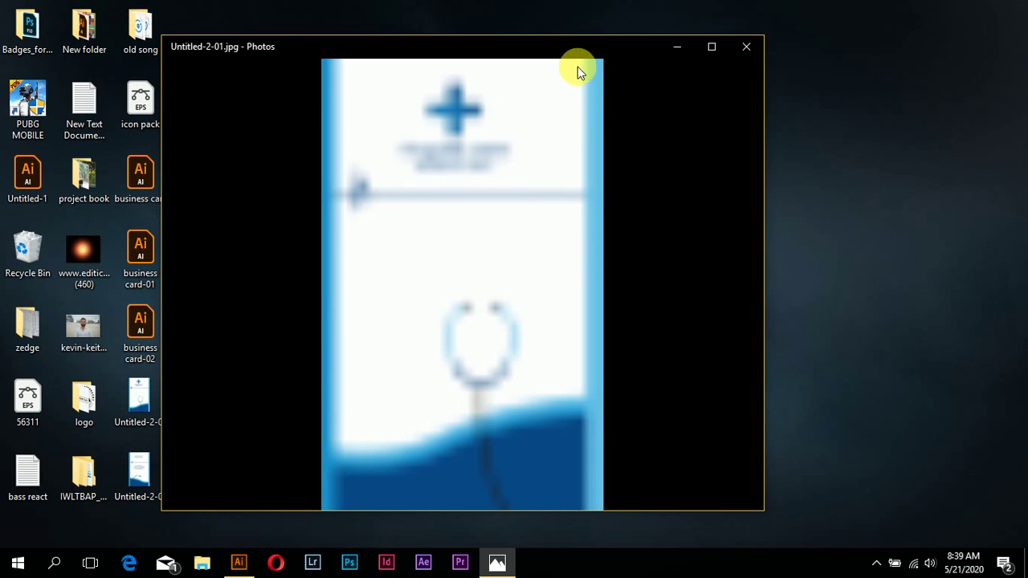
pyautogui.moveTo(602, 41); pyautogui.dragTo(636, 33)
pyautogui.click(140, 476)
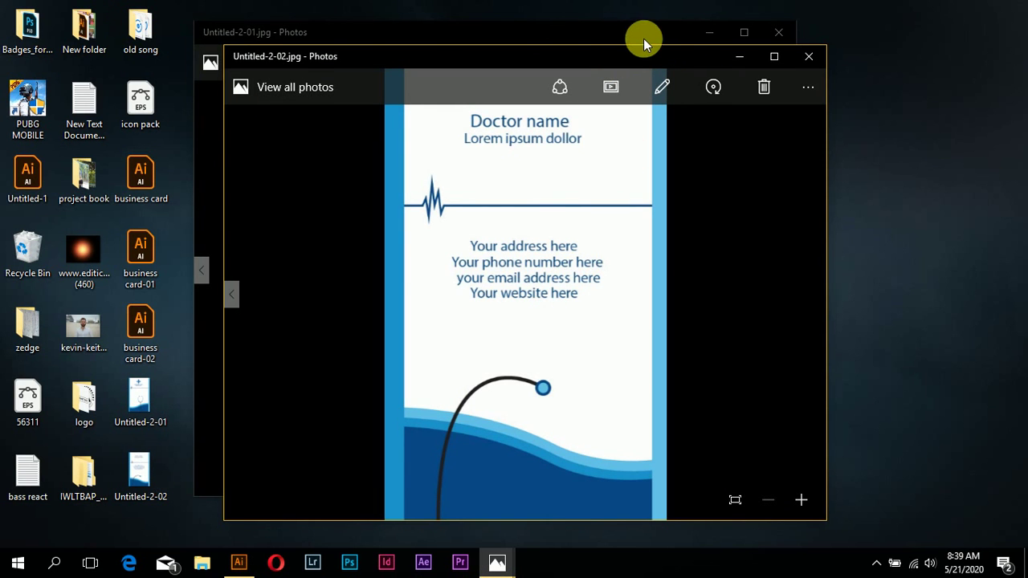
pyautogui.moveTo(656, 59); pyautogui.dragTo(869, 75)
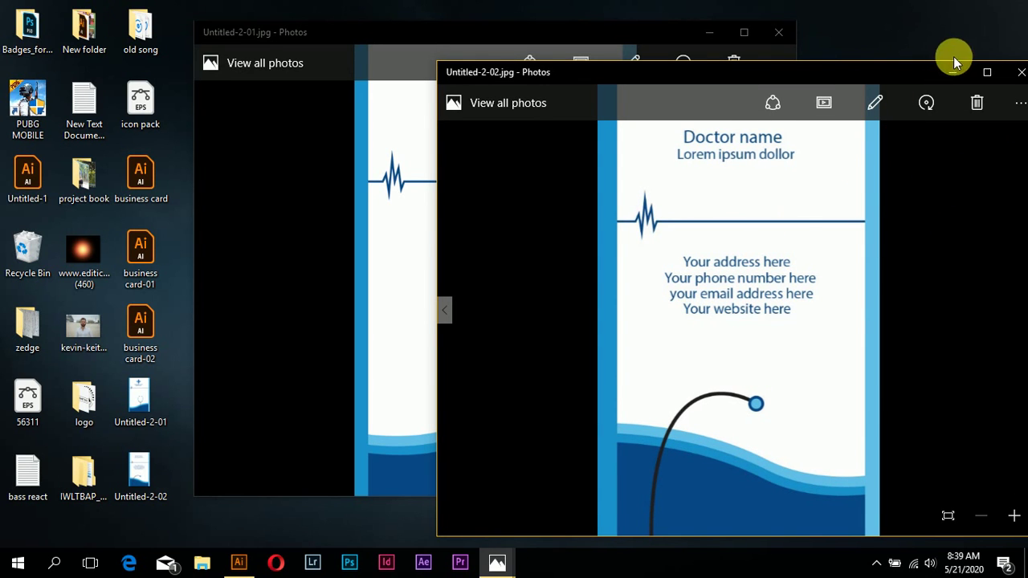
pyautogui.moveTo(874, 72); pyautogui.dragTo(704, 72)
# Close the photo viewer and restore Illustrator from the taskbar
pyautogui.click(657, 35)
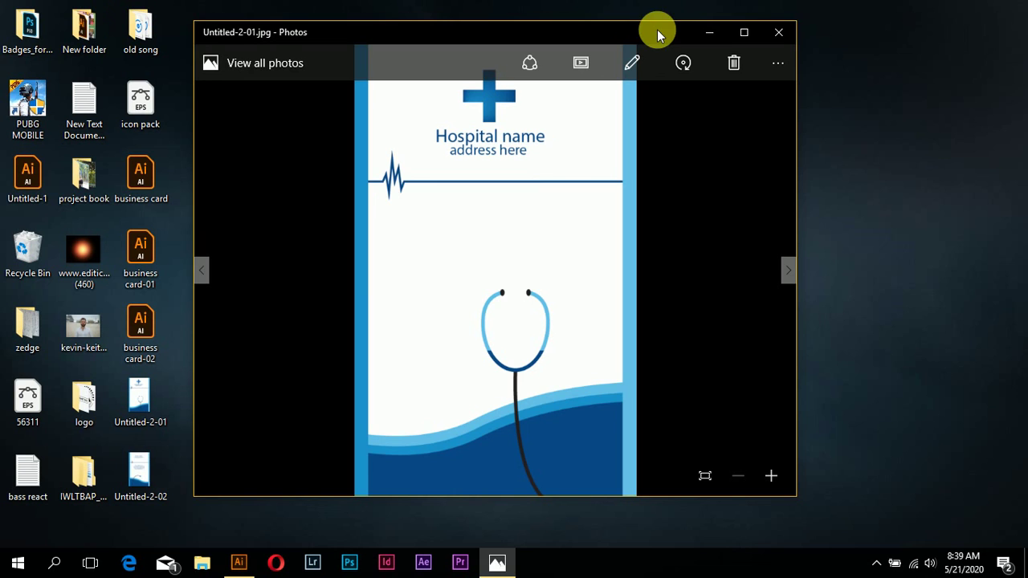
pyautogui.click(778, 34)
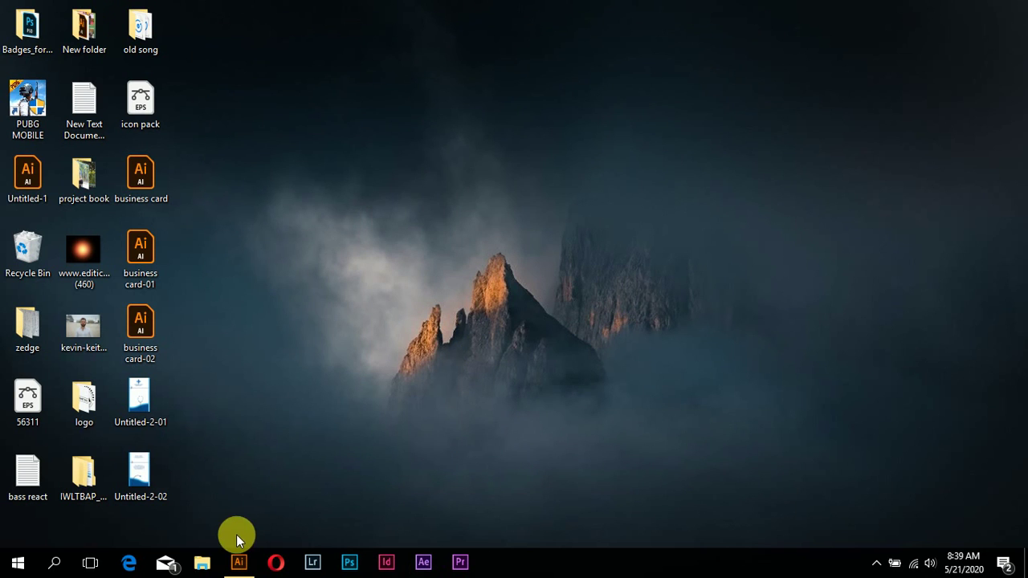
pyautogui.click(239, 562)
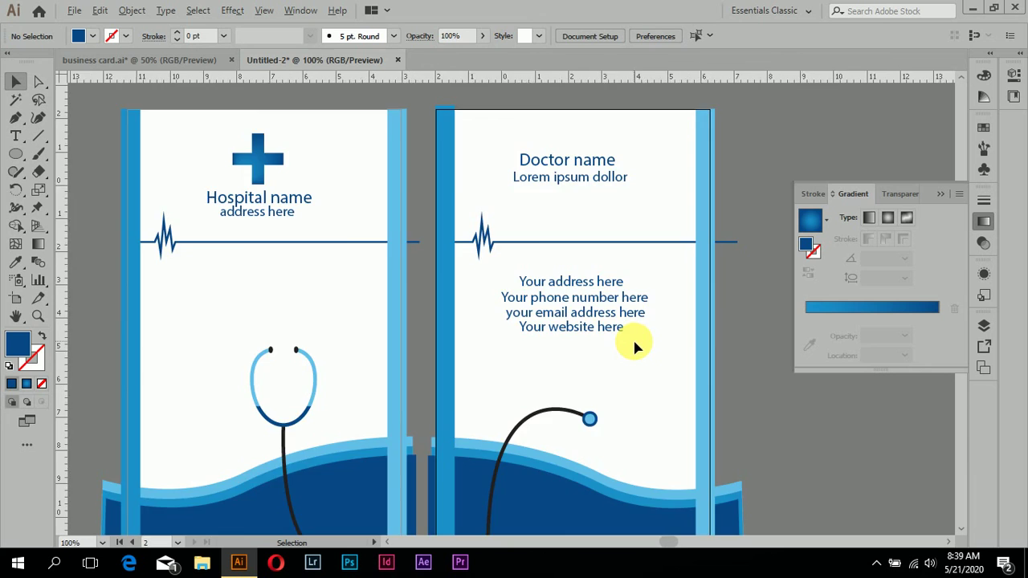
# Zoom out and back in to inspect the finished front and back card panels
pyautogui.scroll(-2, 634, 344)
pyautogui.scroll(1, 531, 459)
pyautogui.scroll(-3, 551, 413)
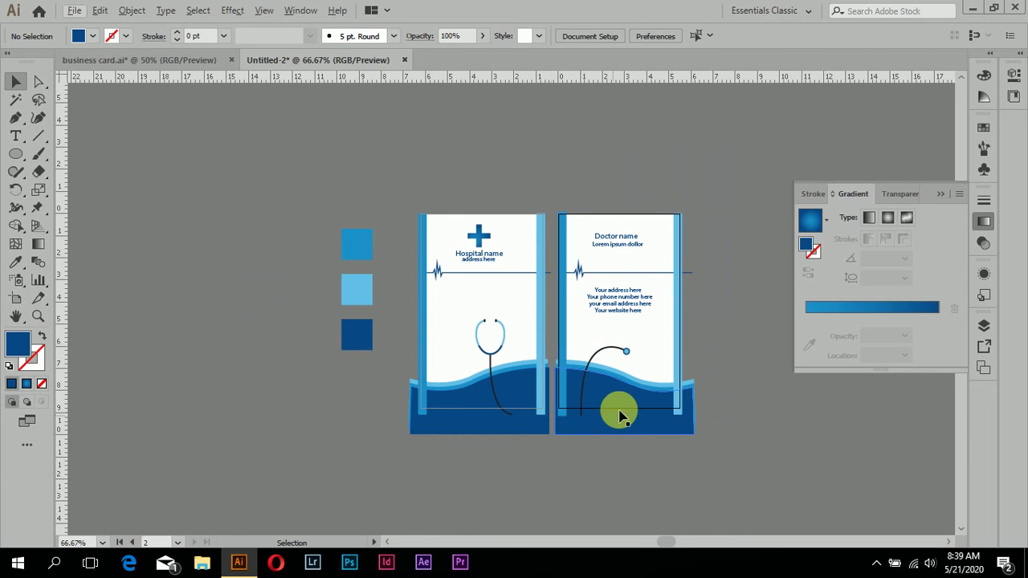
pyautogui.scroll(1, 463, 415)
pyautogui.scroll(1, 401, 417)
pyautogui.scroll(-4, 442, 413)
pyautogui.scroll(1, 493, 413)
pyautogui.scroll(1, 491, 396)
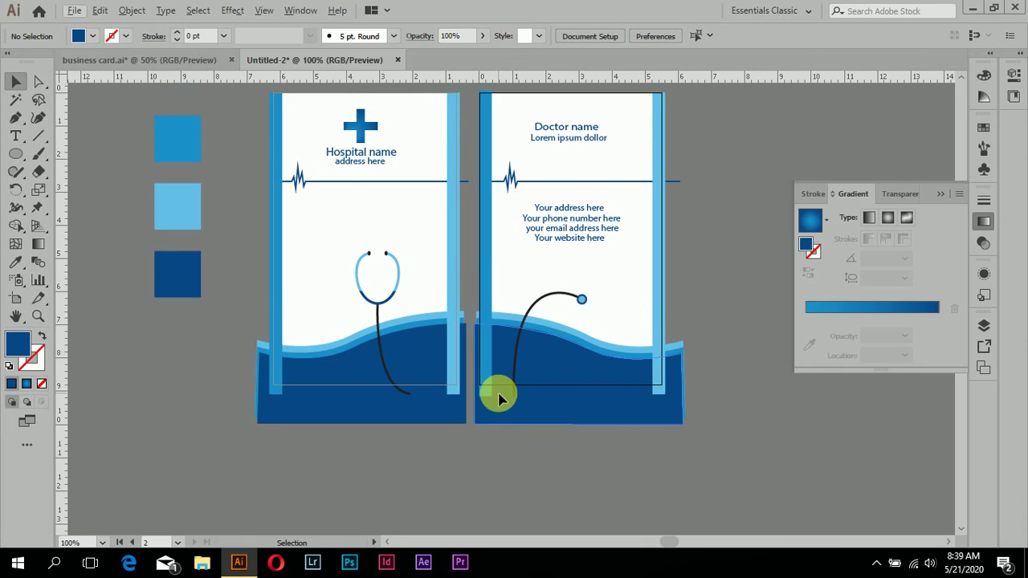
pyautogui.scroll(1, 498, 397)
pyautogui.scroll(1, 510, 411)
pyautogui.scroll(-1, 512, 404)
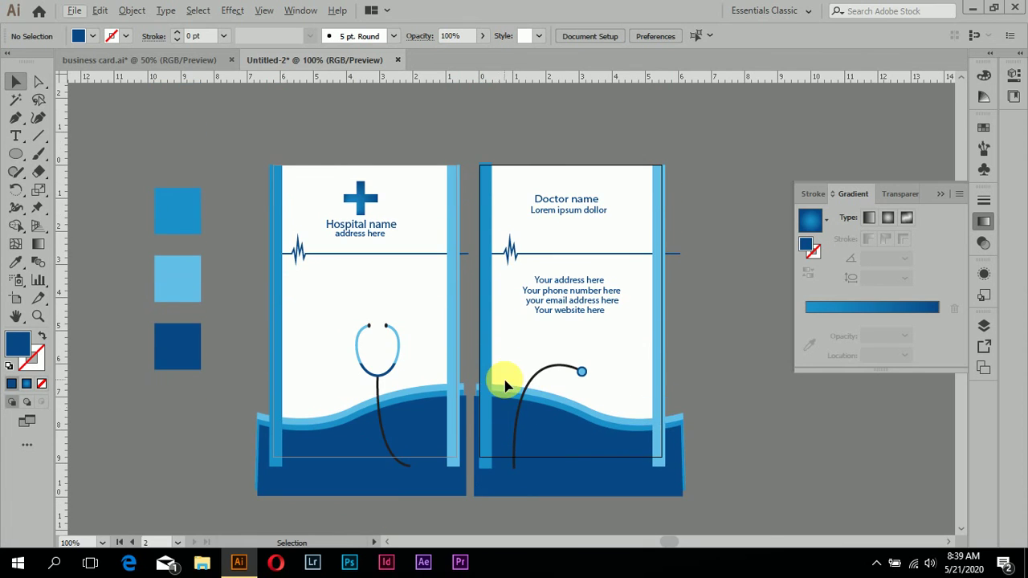
pyautogui.scroll(1, 506, 383)
pyautogui.scroll(-2, 520, 366)
pyautogui.scroll(1, 530, 368)
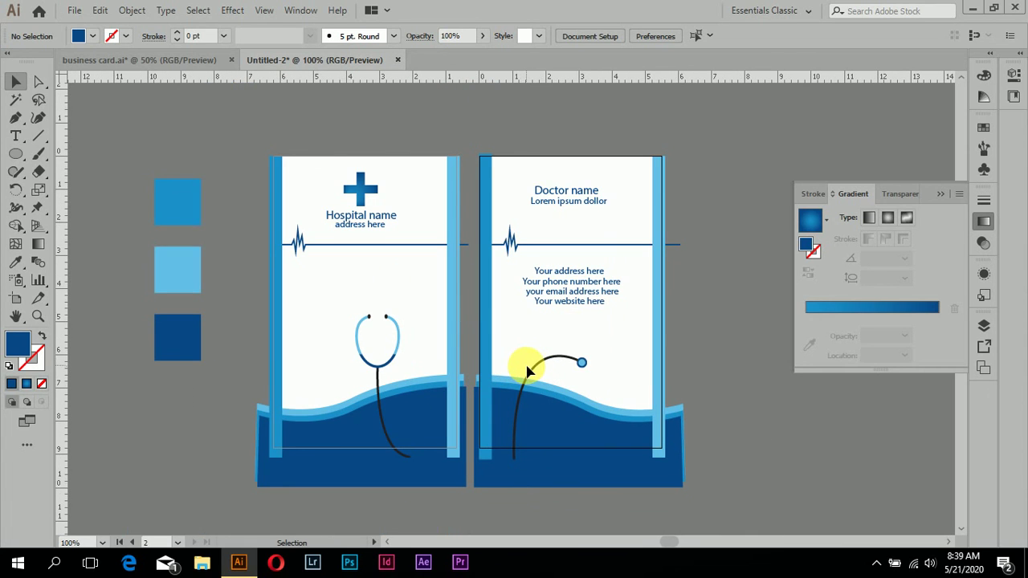
pyautogui.scroll(-1, 573, 336)
pyautogui.scroll(-1, 572, 380)
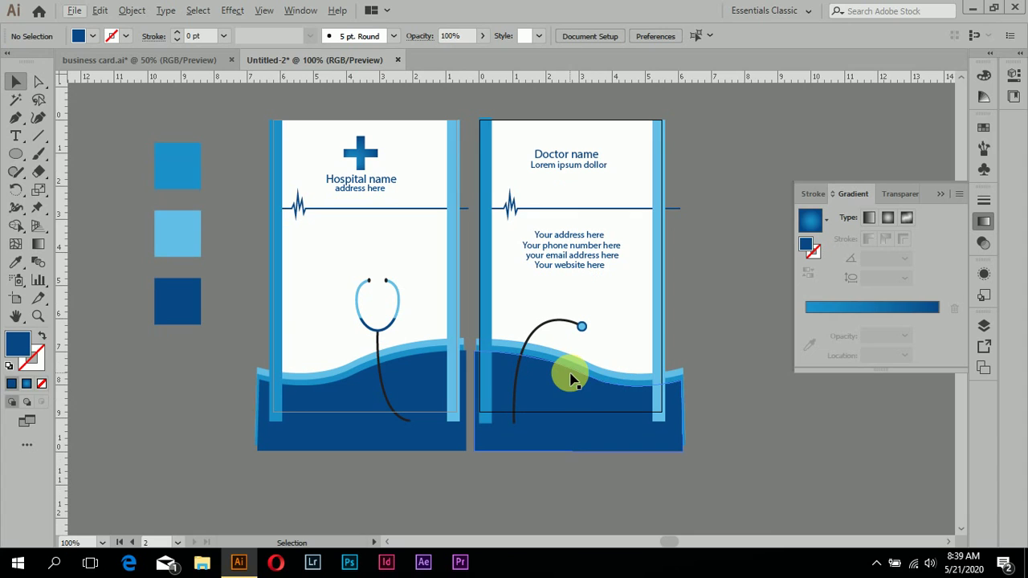